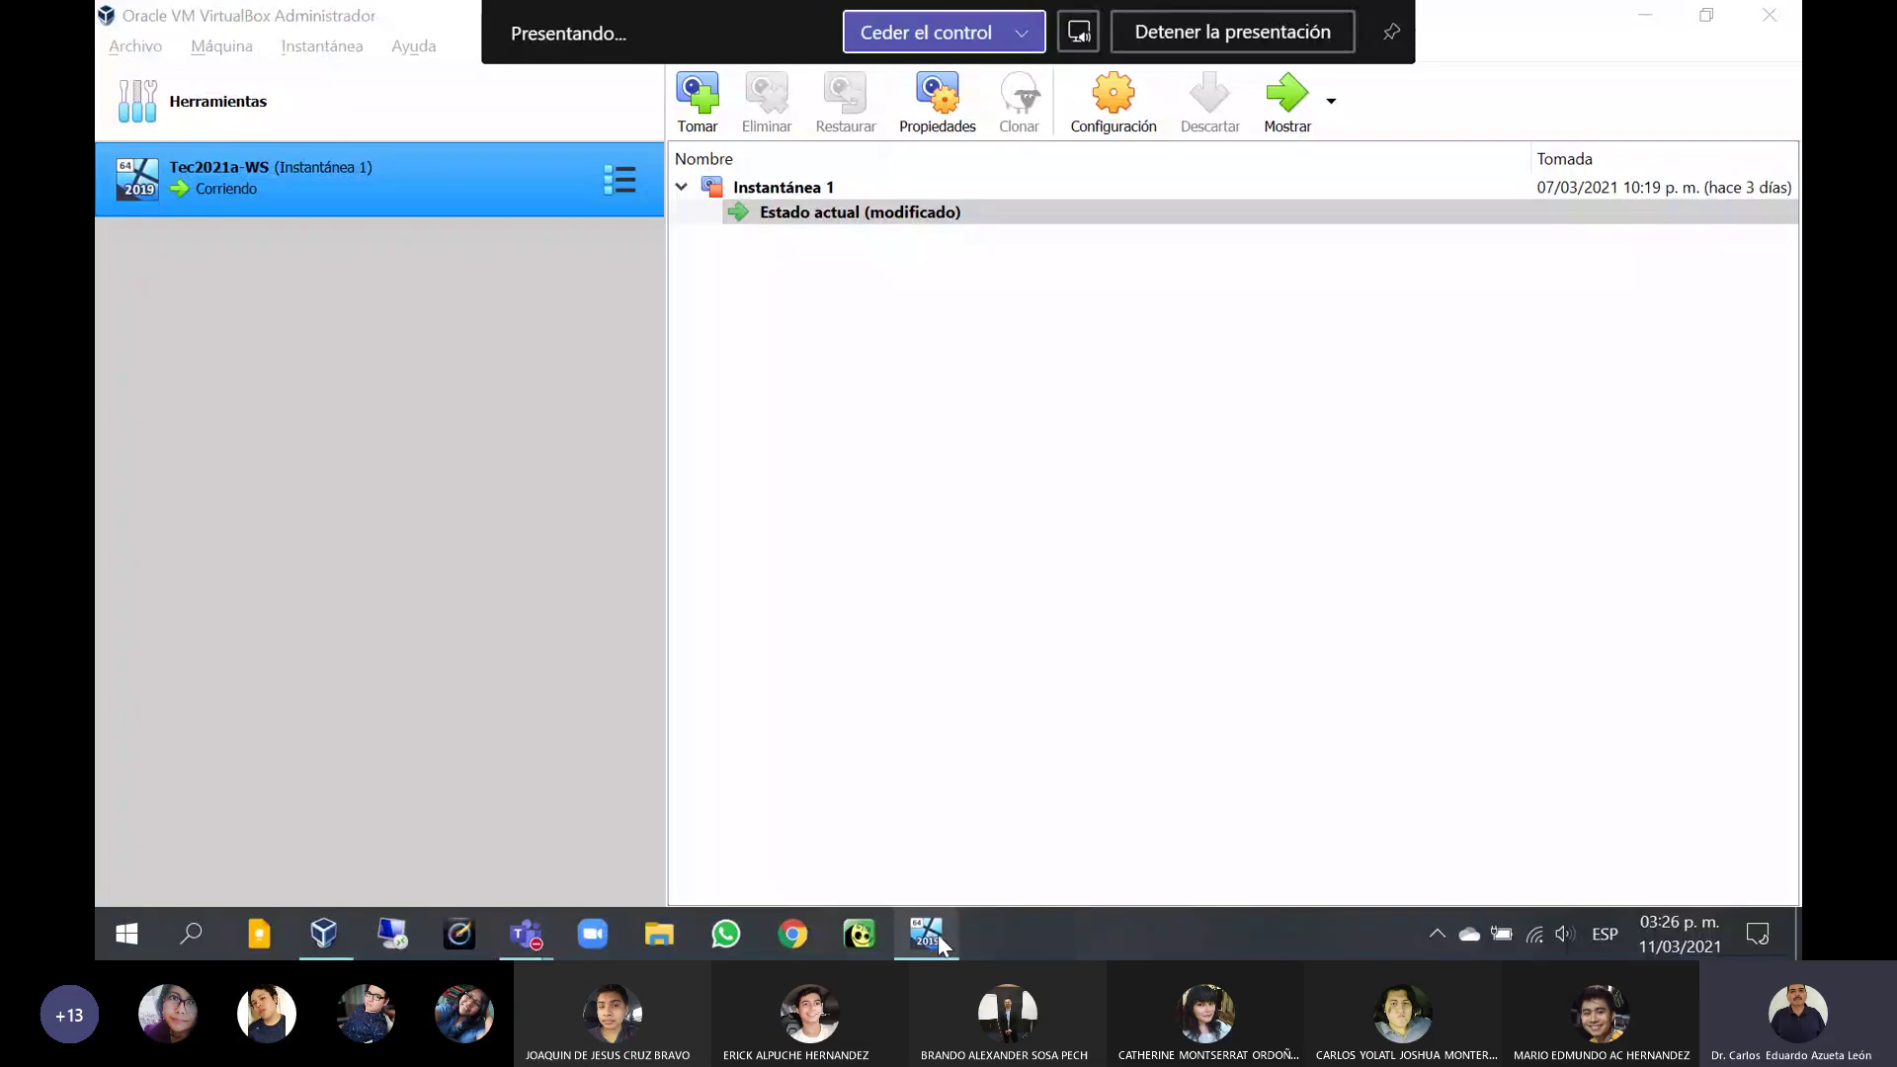
Step: Switch to the running Tec2021a-WS virtual machine and display Este equipo in its file explorer
left_click(939, 933)
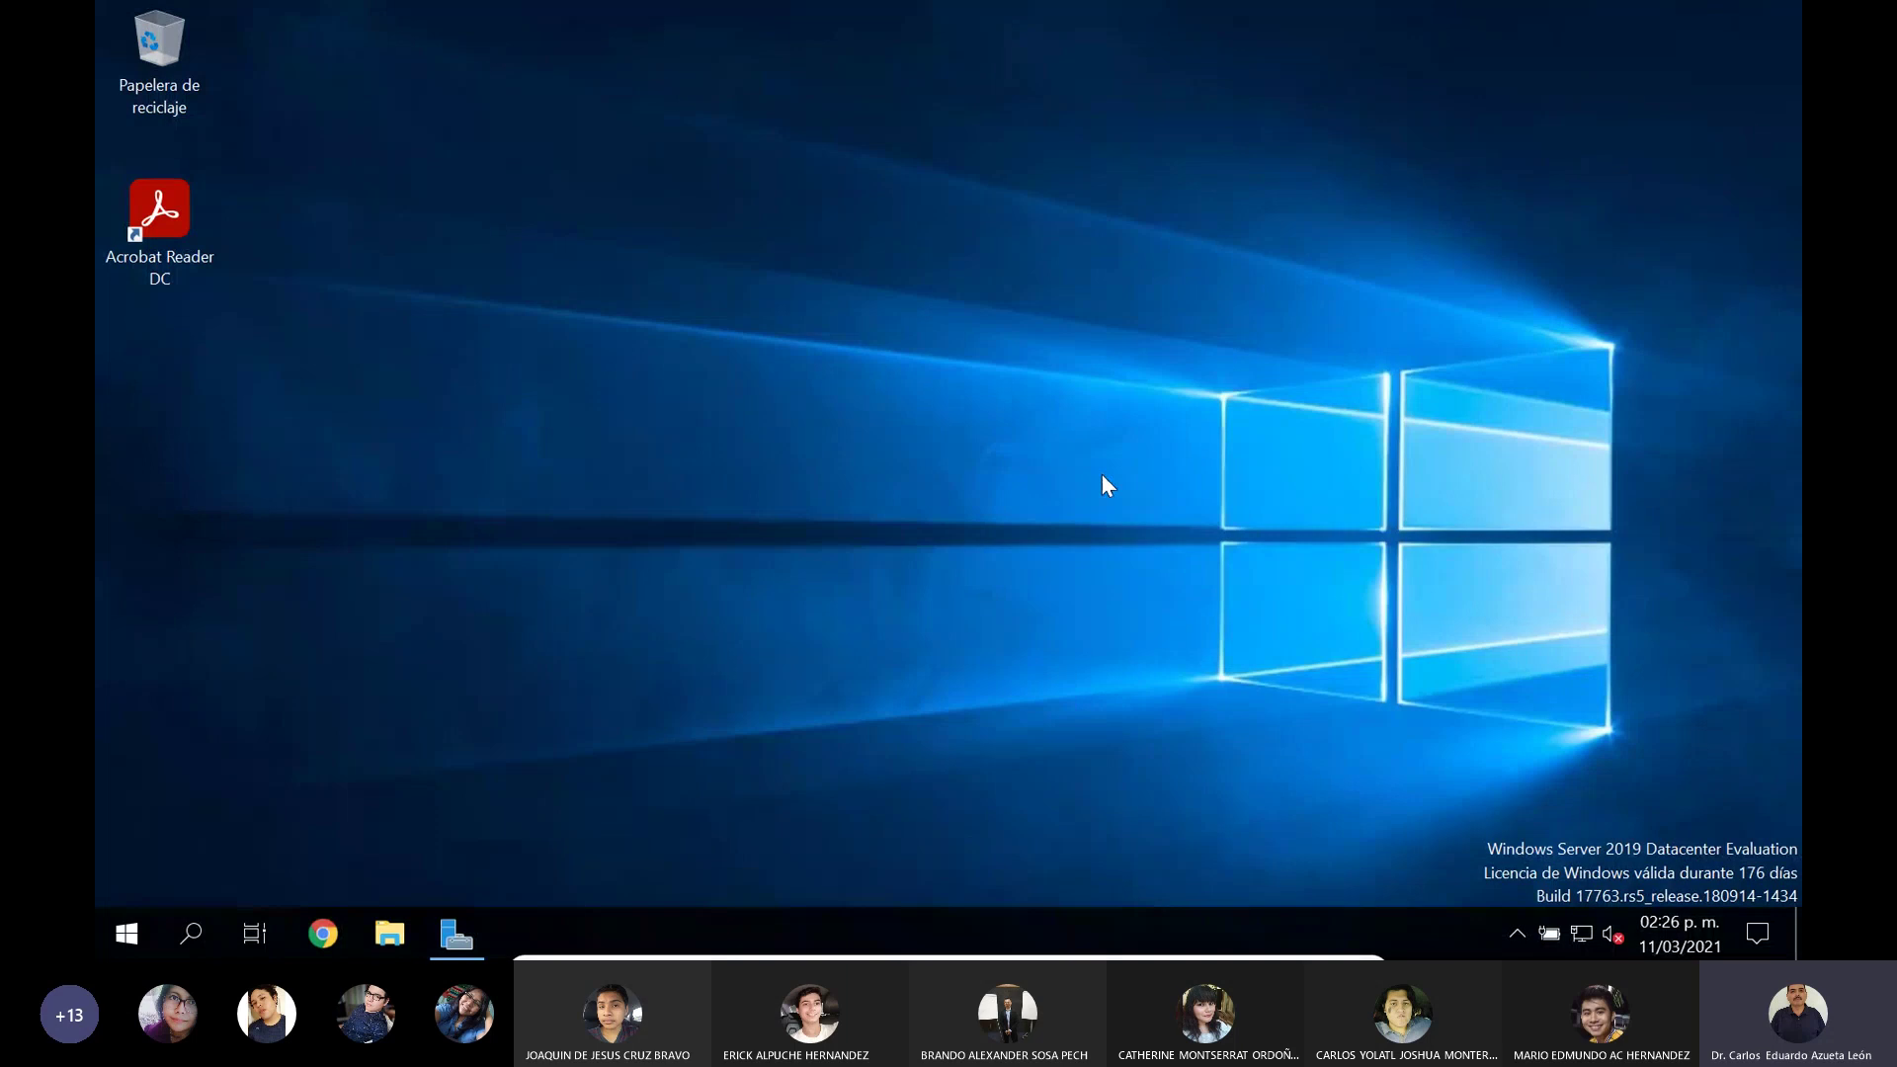
left_click(395, 938)
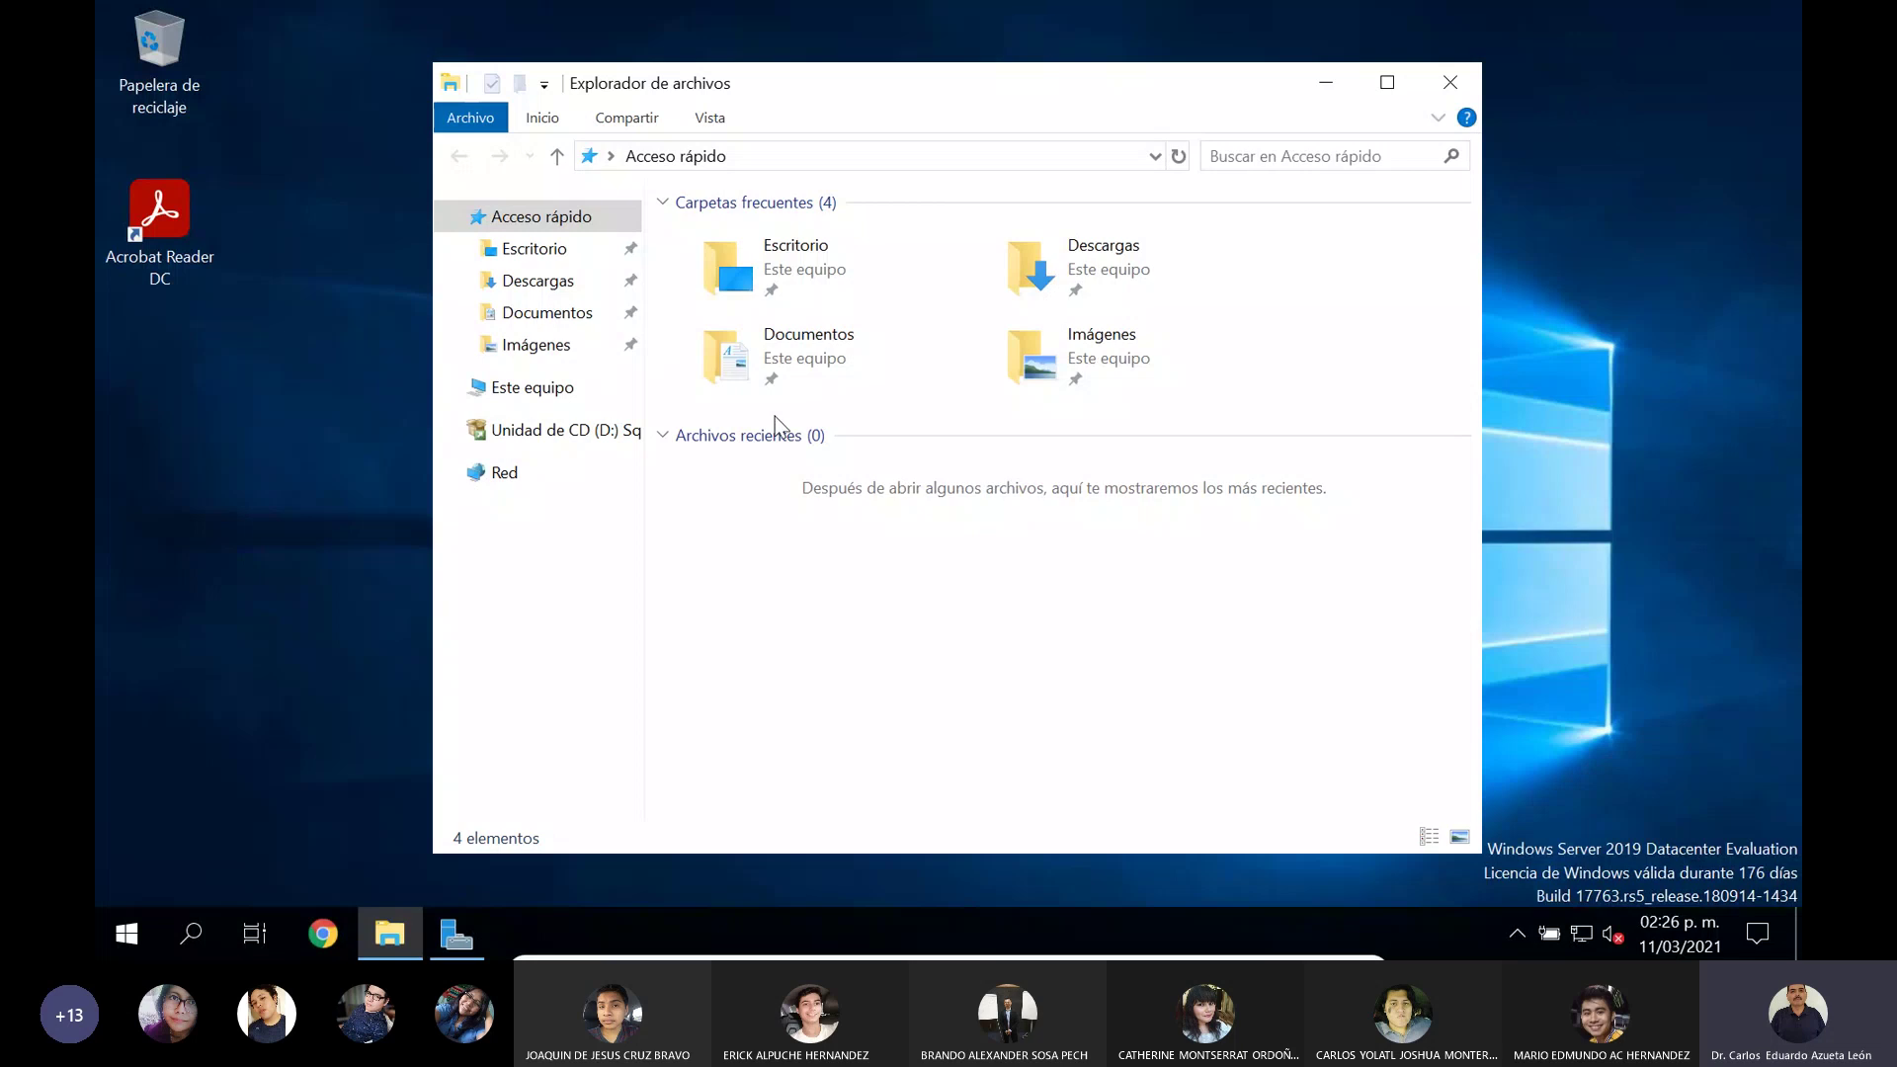
left_click(523, 387)
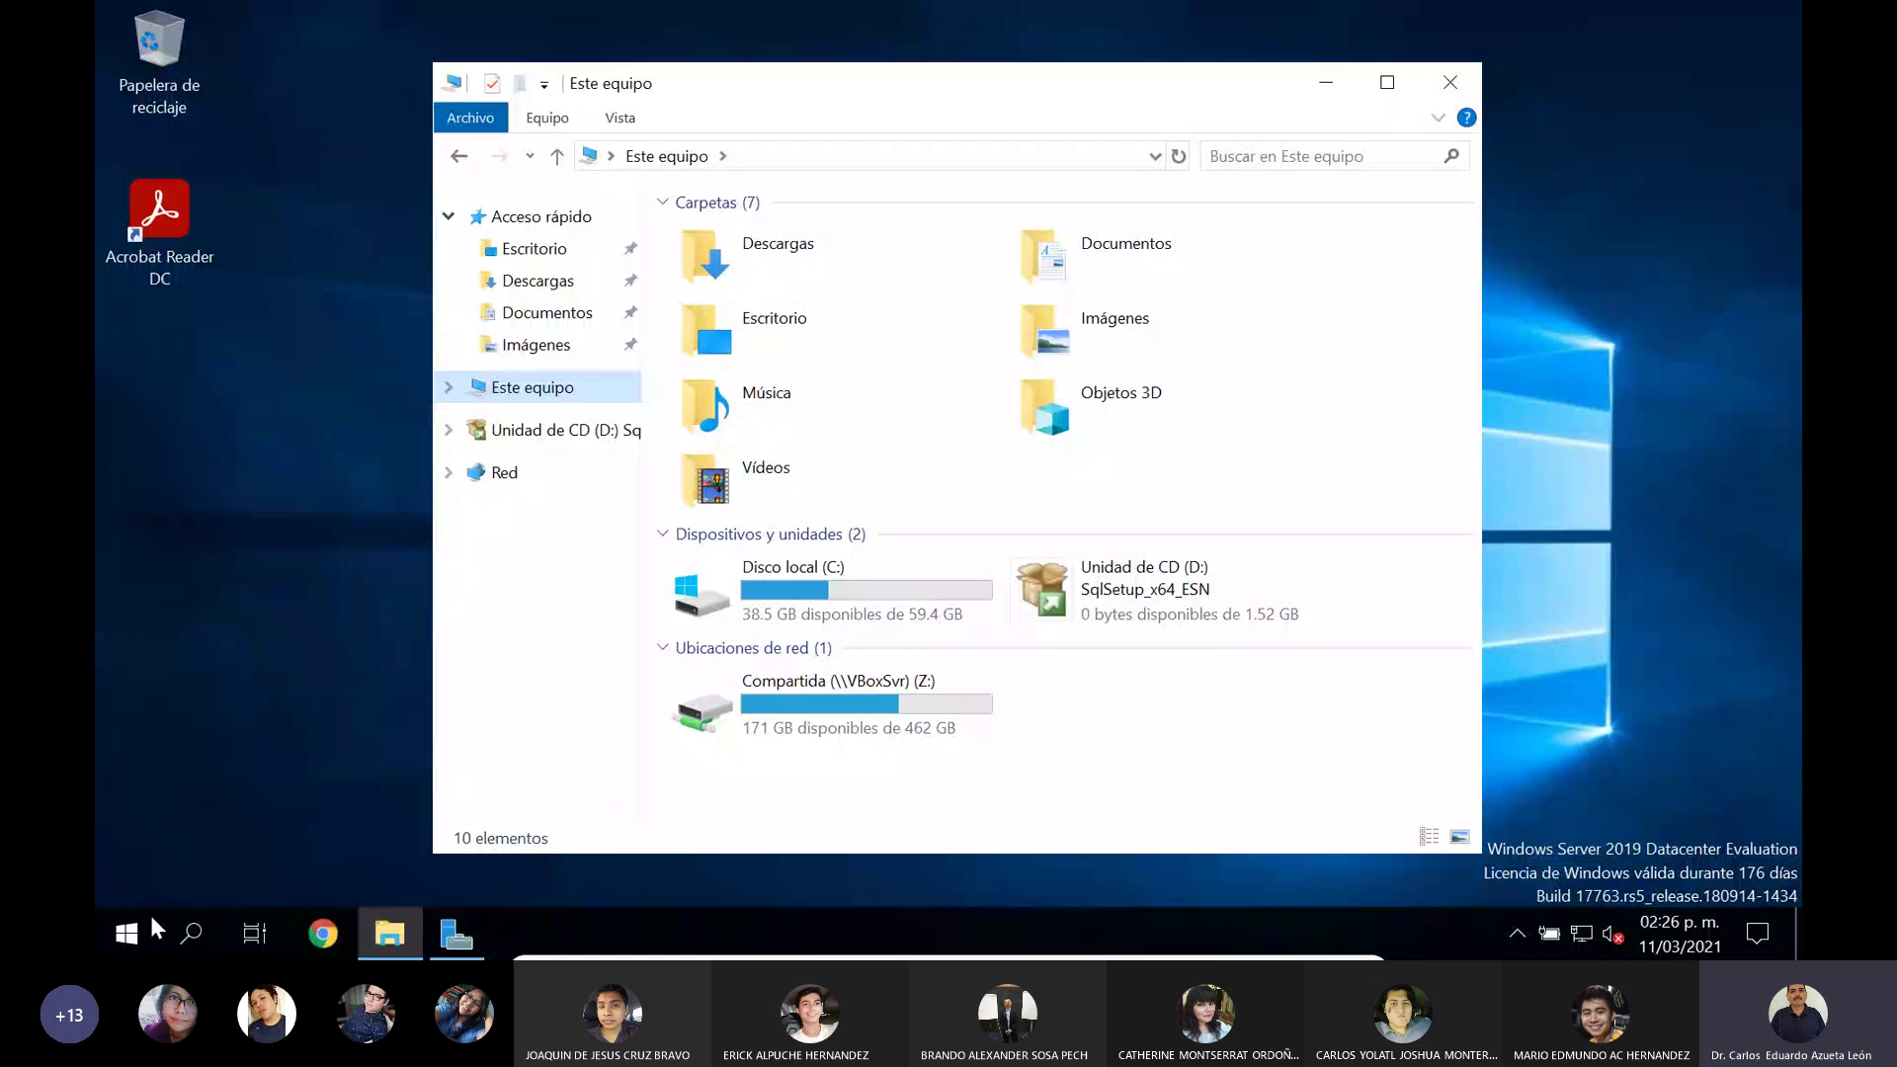
Step: Set the country or region to España in the Windows time and language settings
left_click(126, 931)
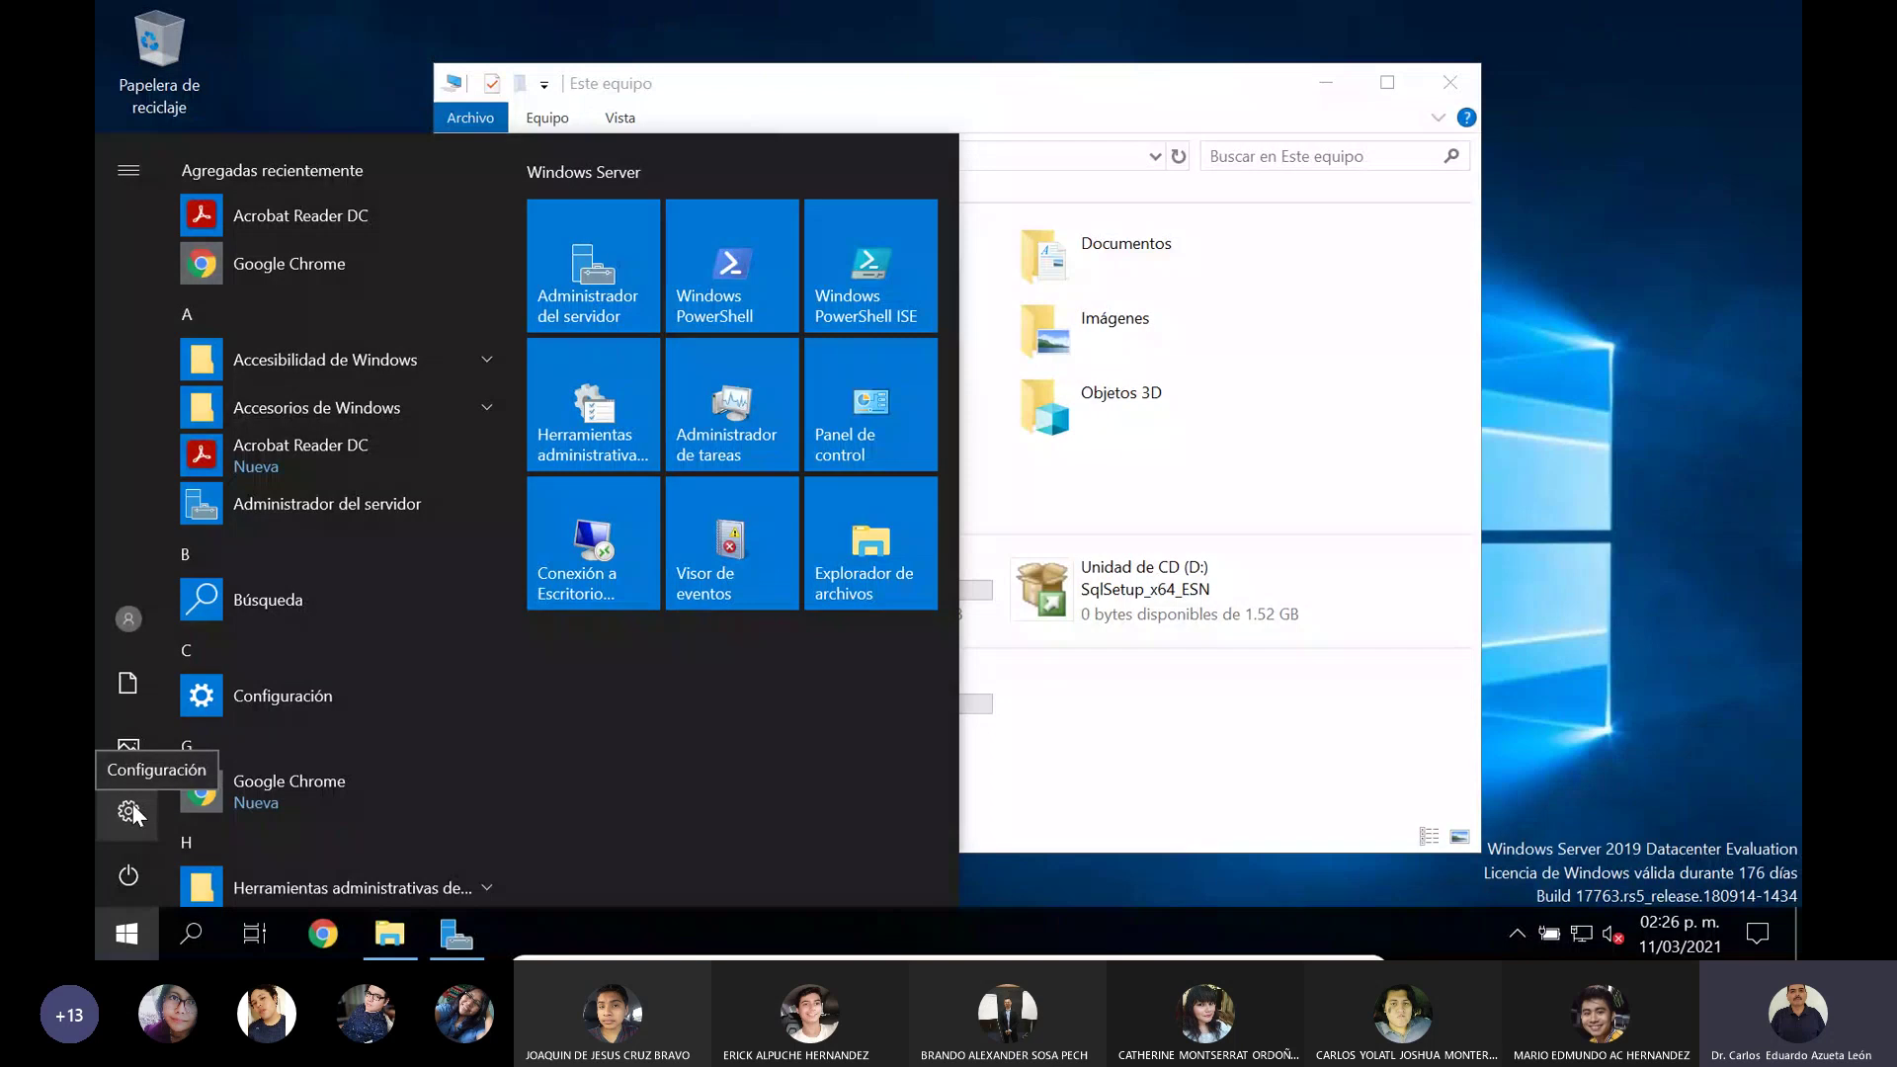
left_click(299, 709)
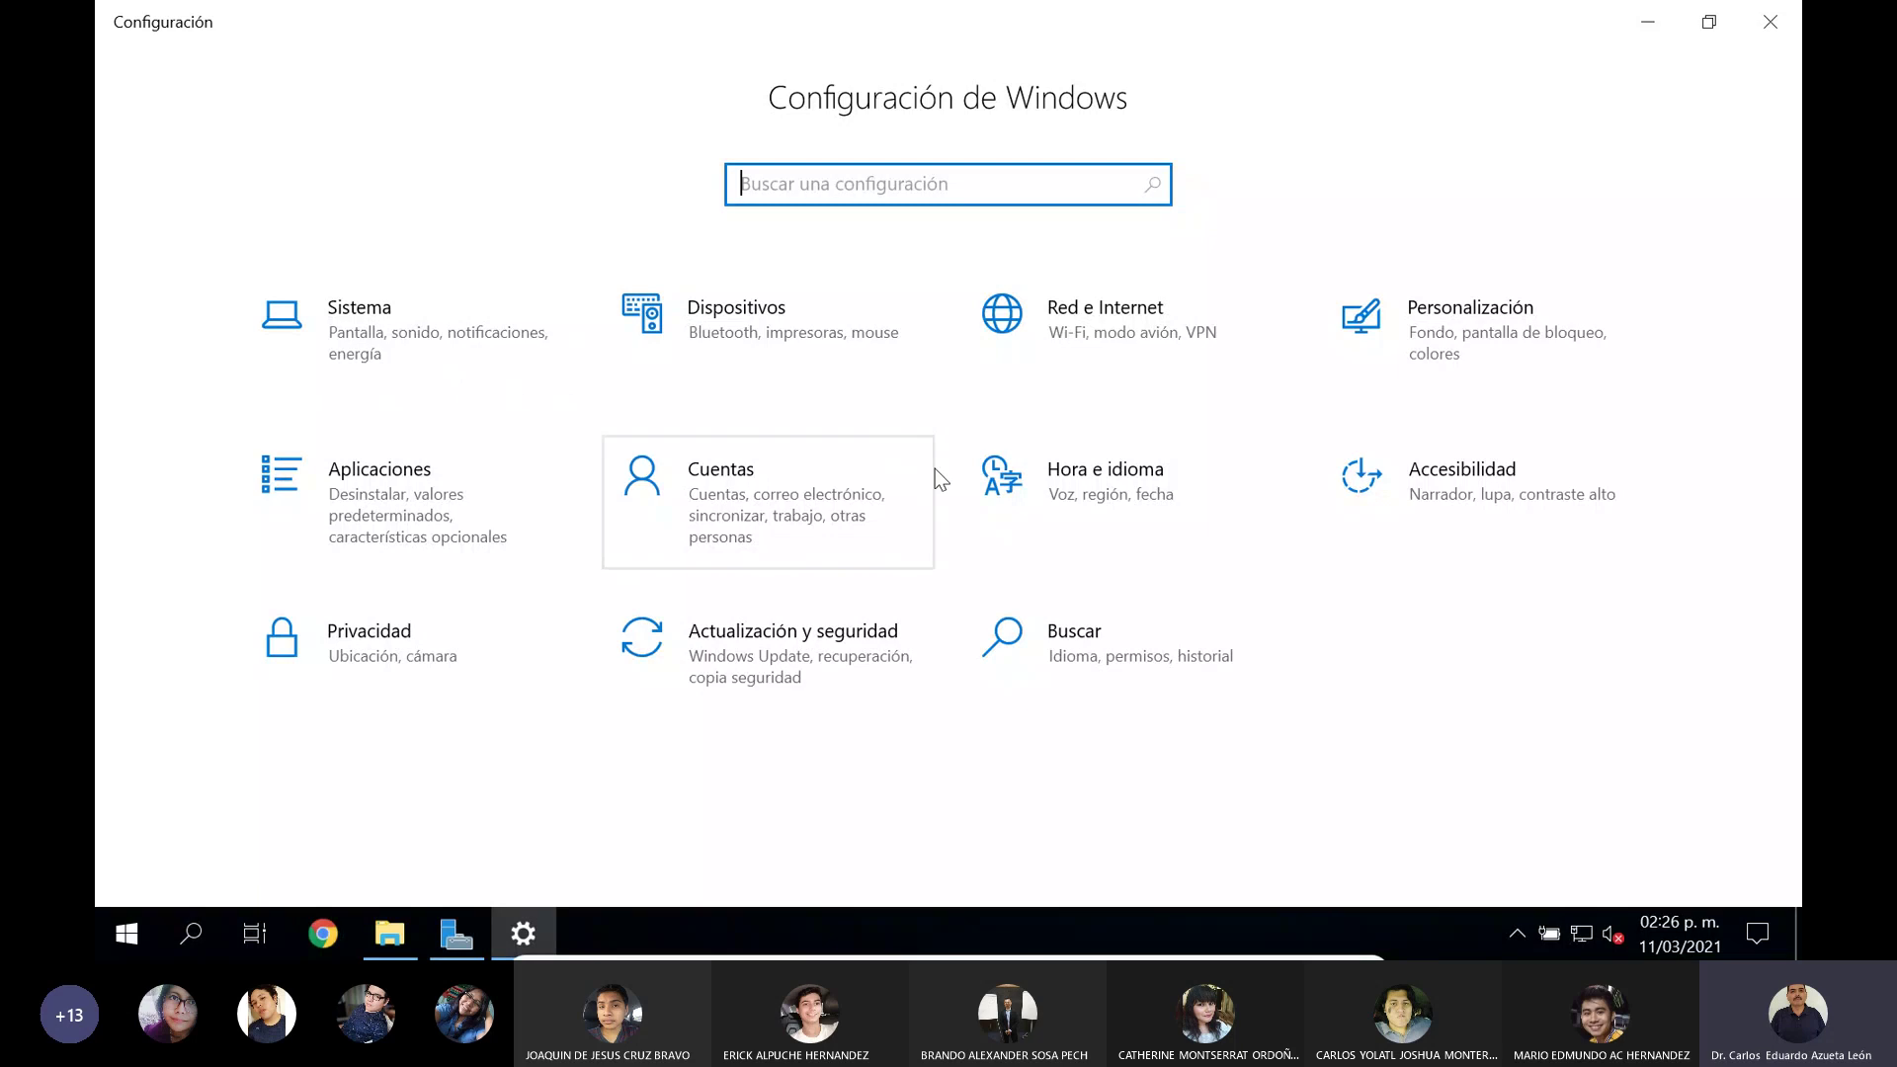
left_click(1117, 507)
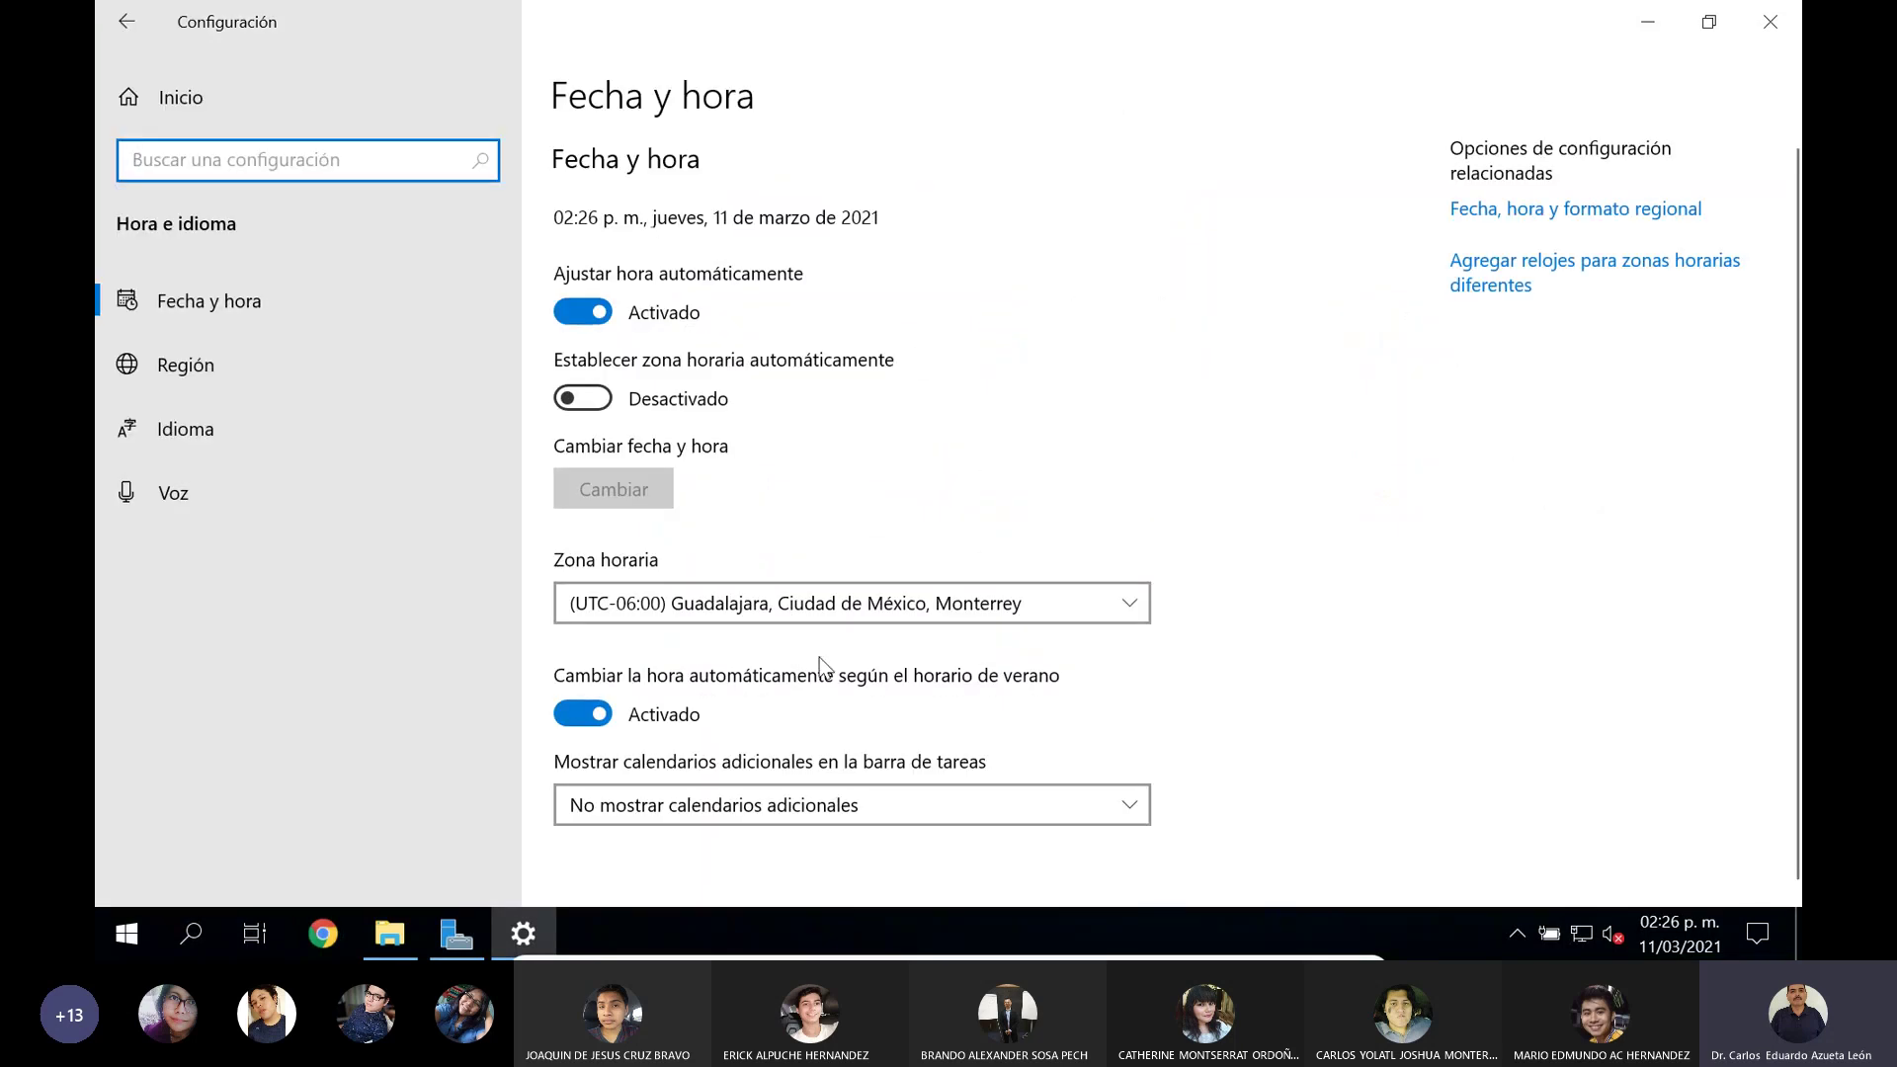
left_click(233, 356)
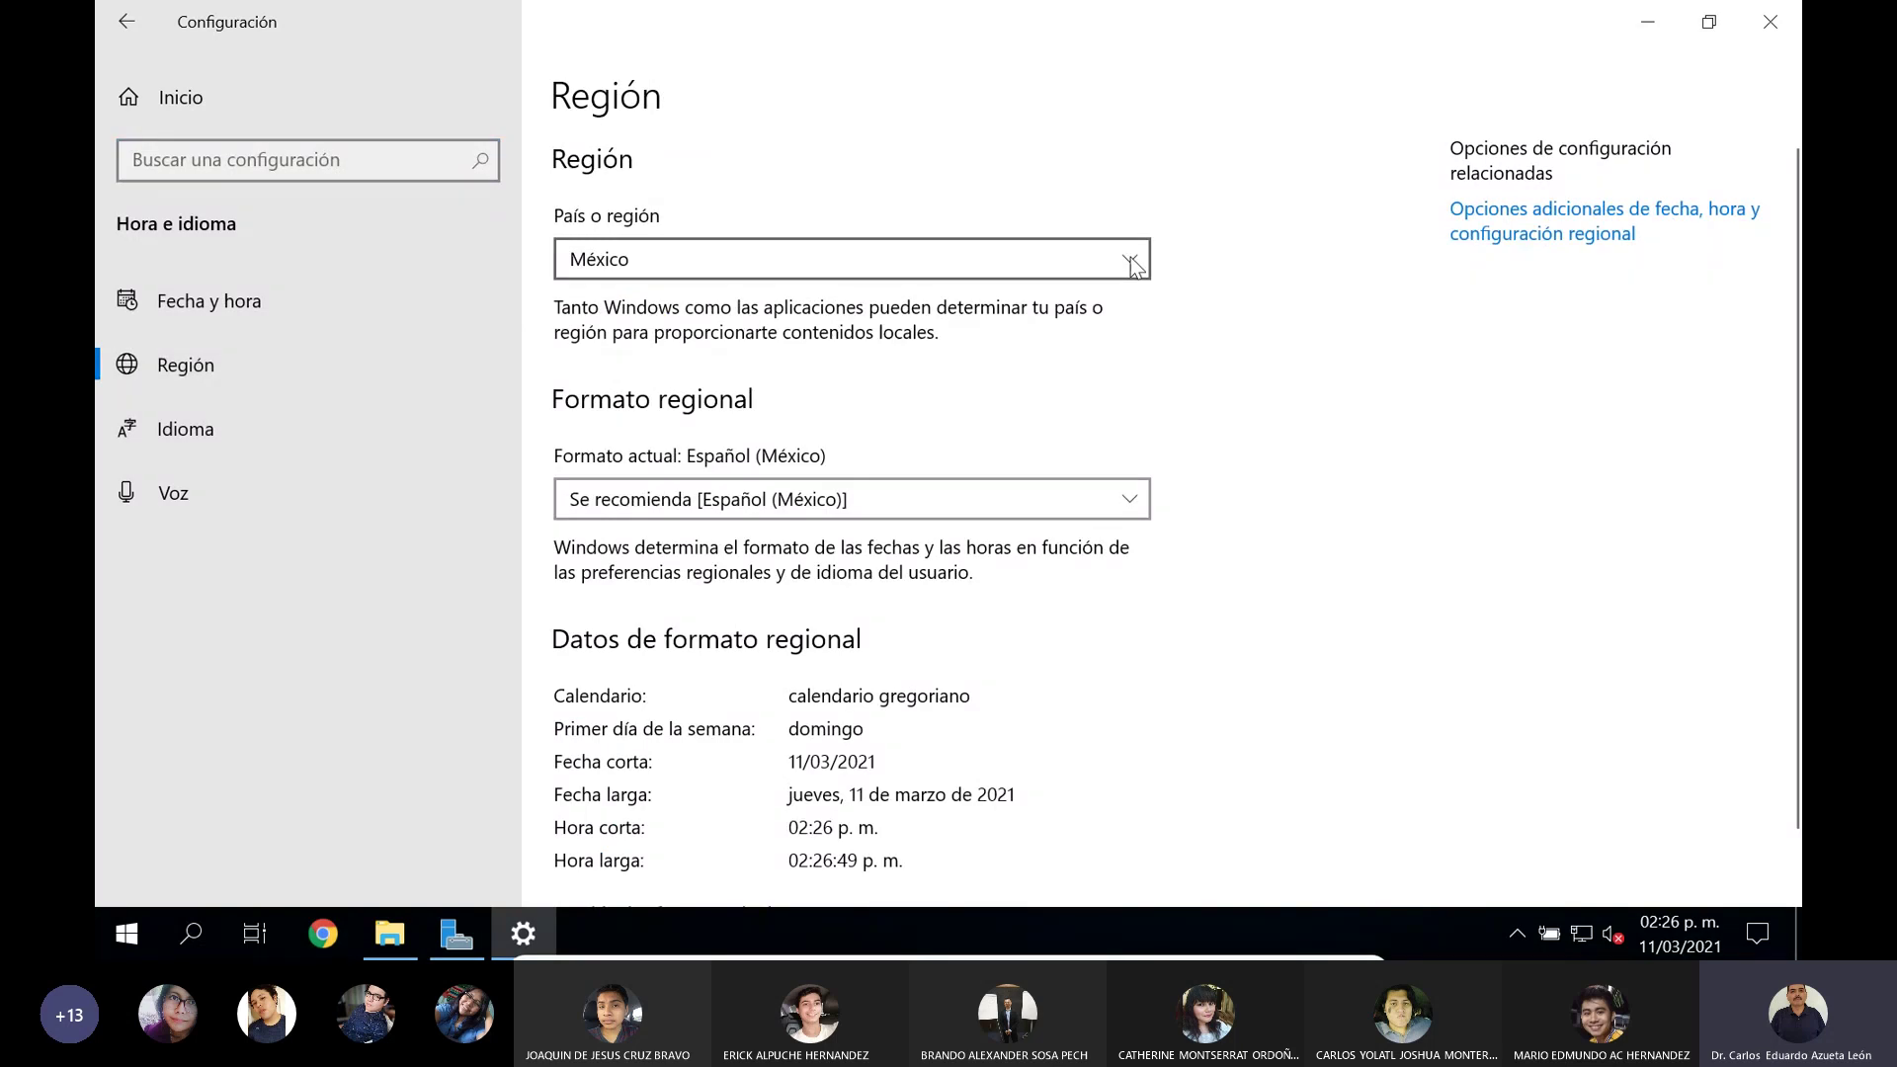
left_click(1134, 265)
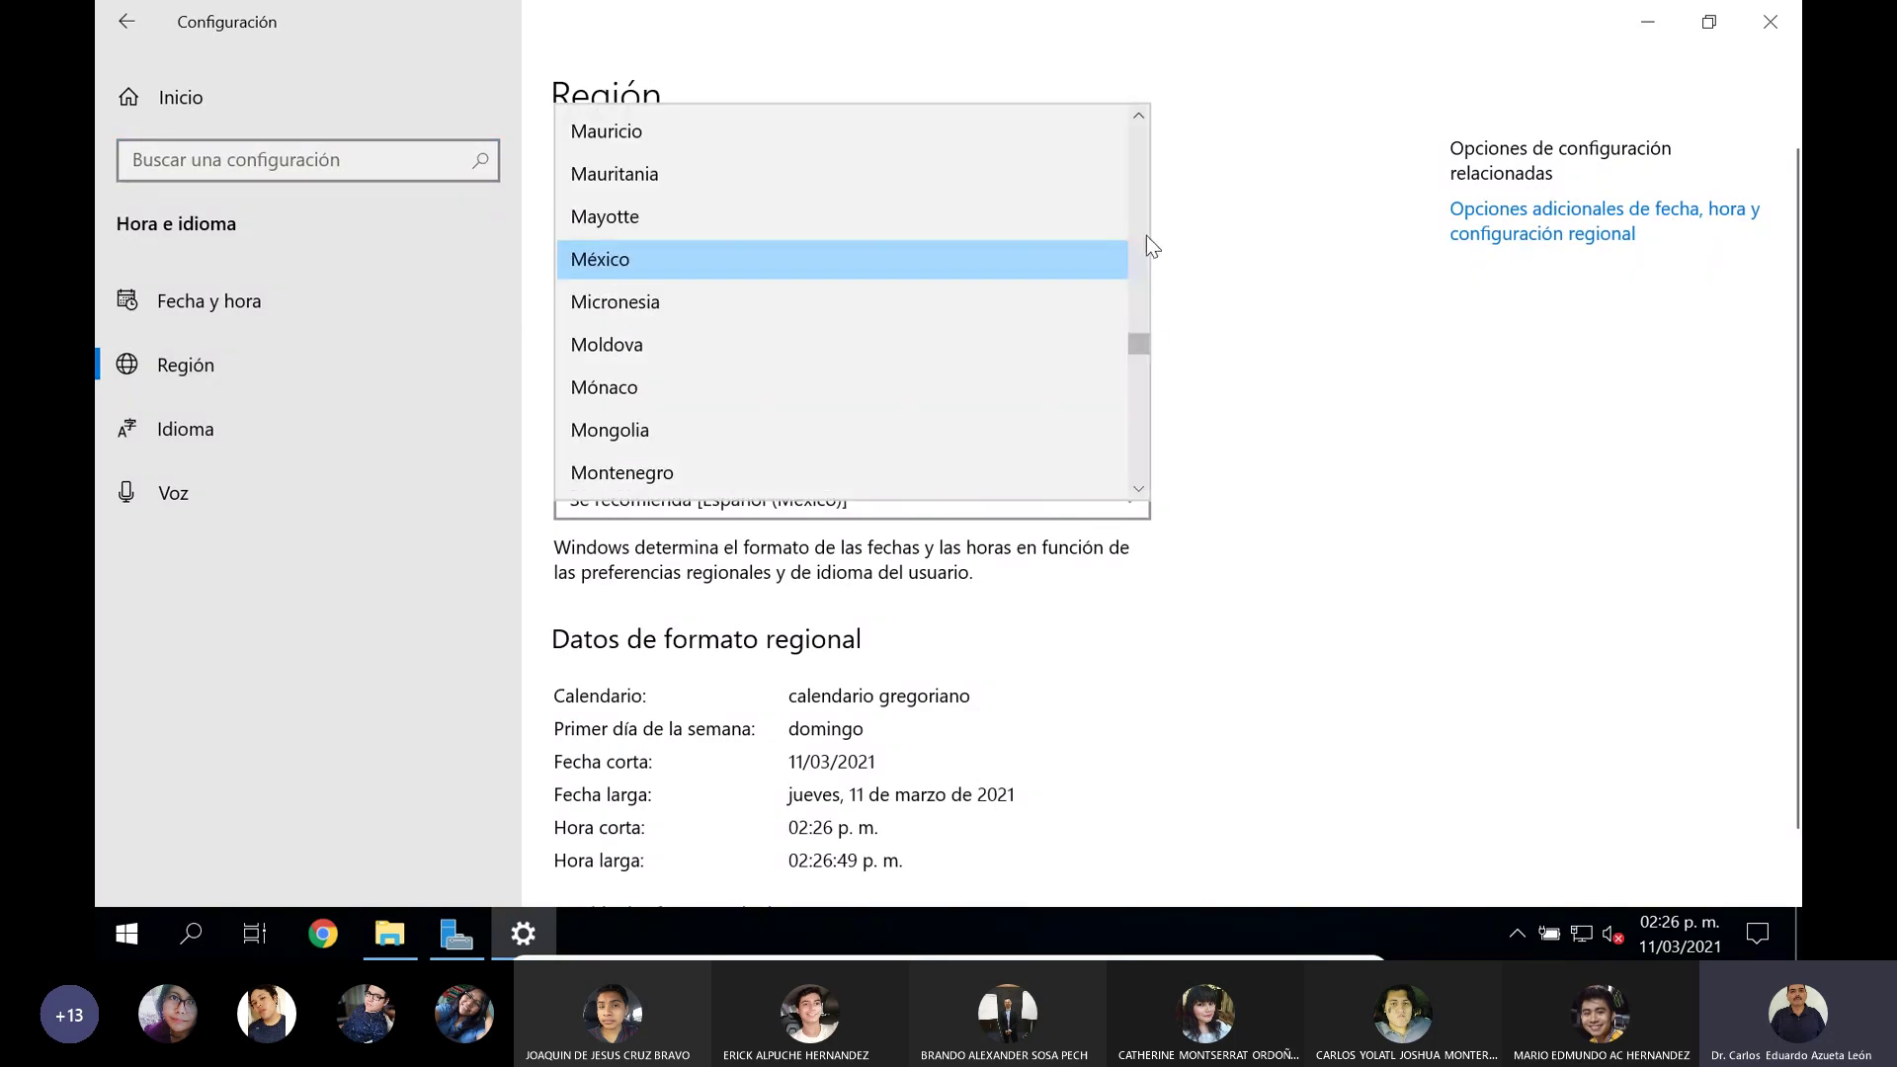
left_click_drag(1142, 339, 1123, 226)
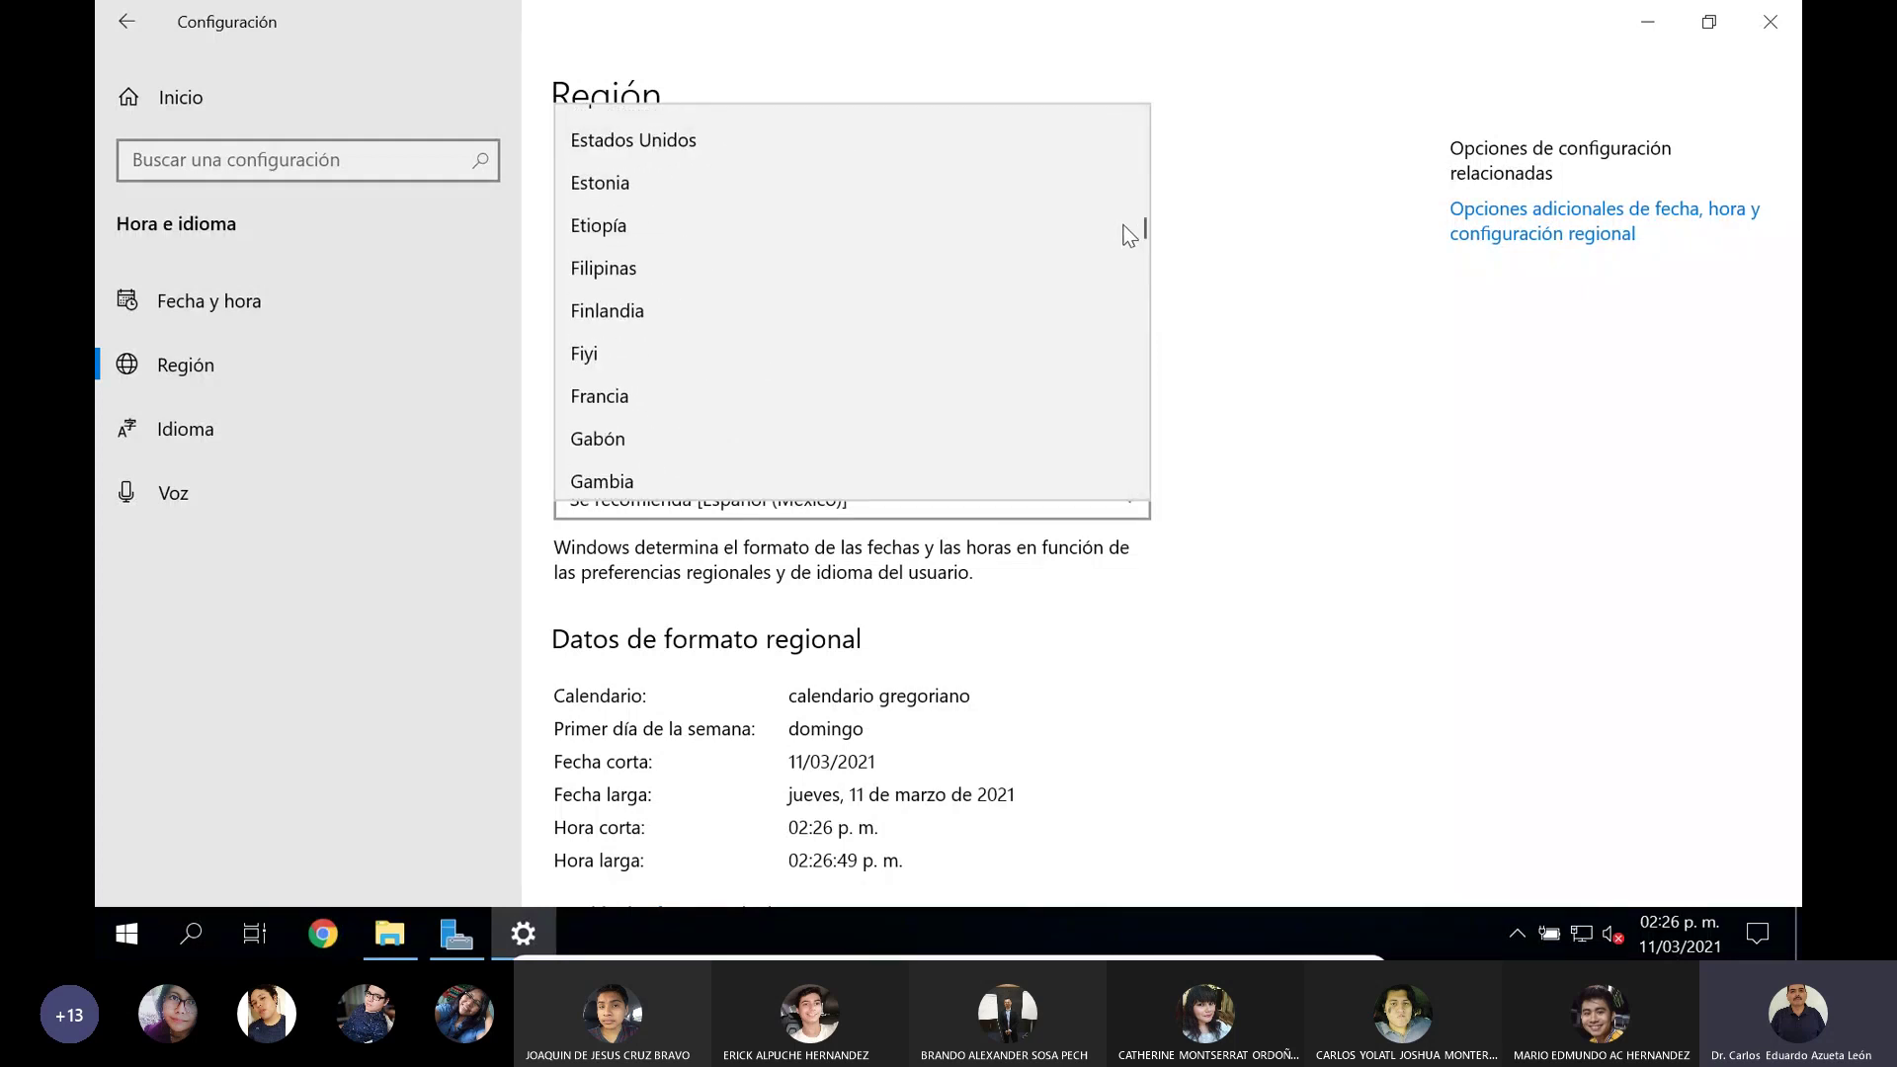
scroll(1128, 234, "up", 2)
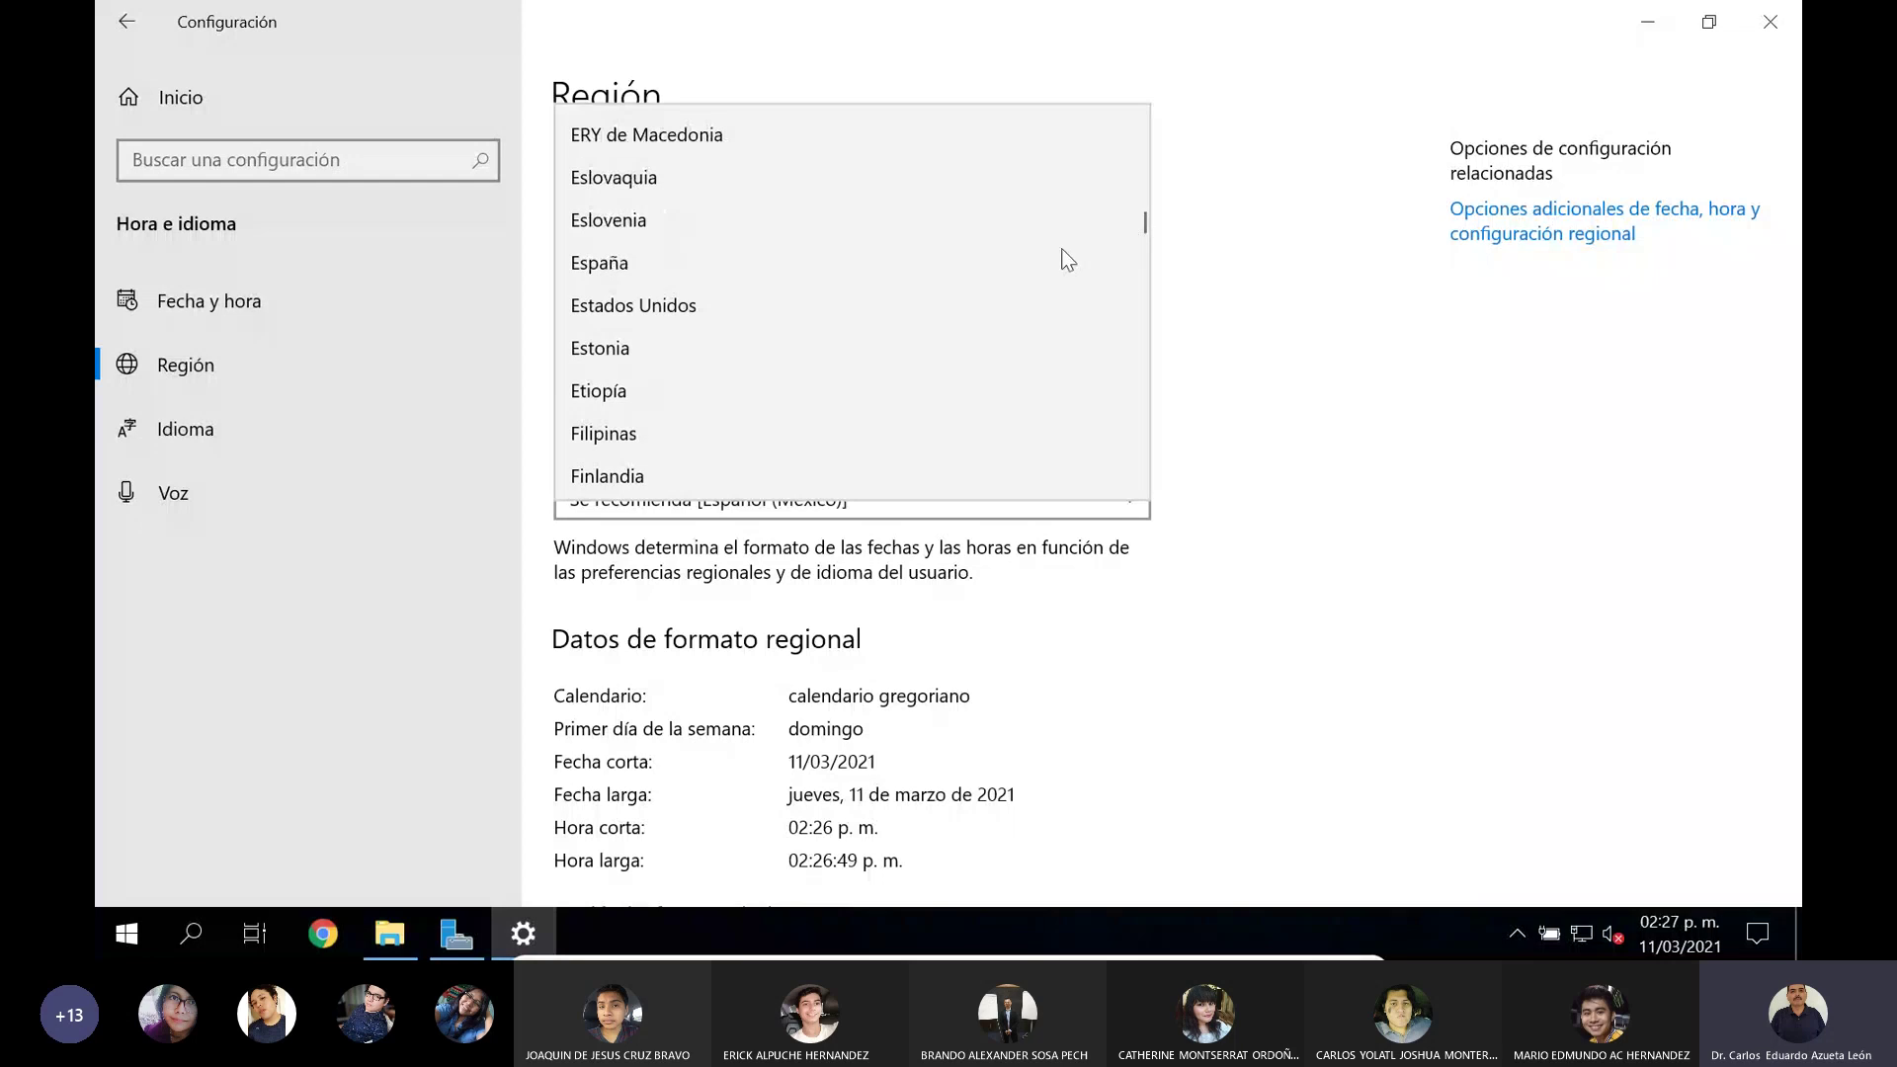
left_click(962, 265)
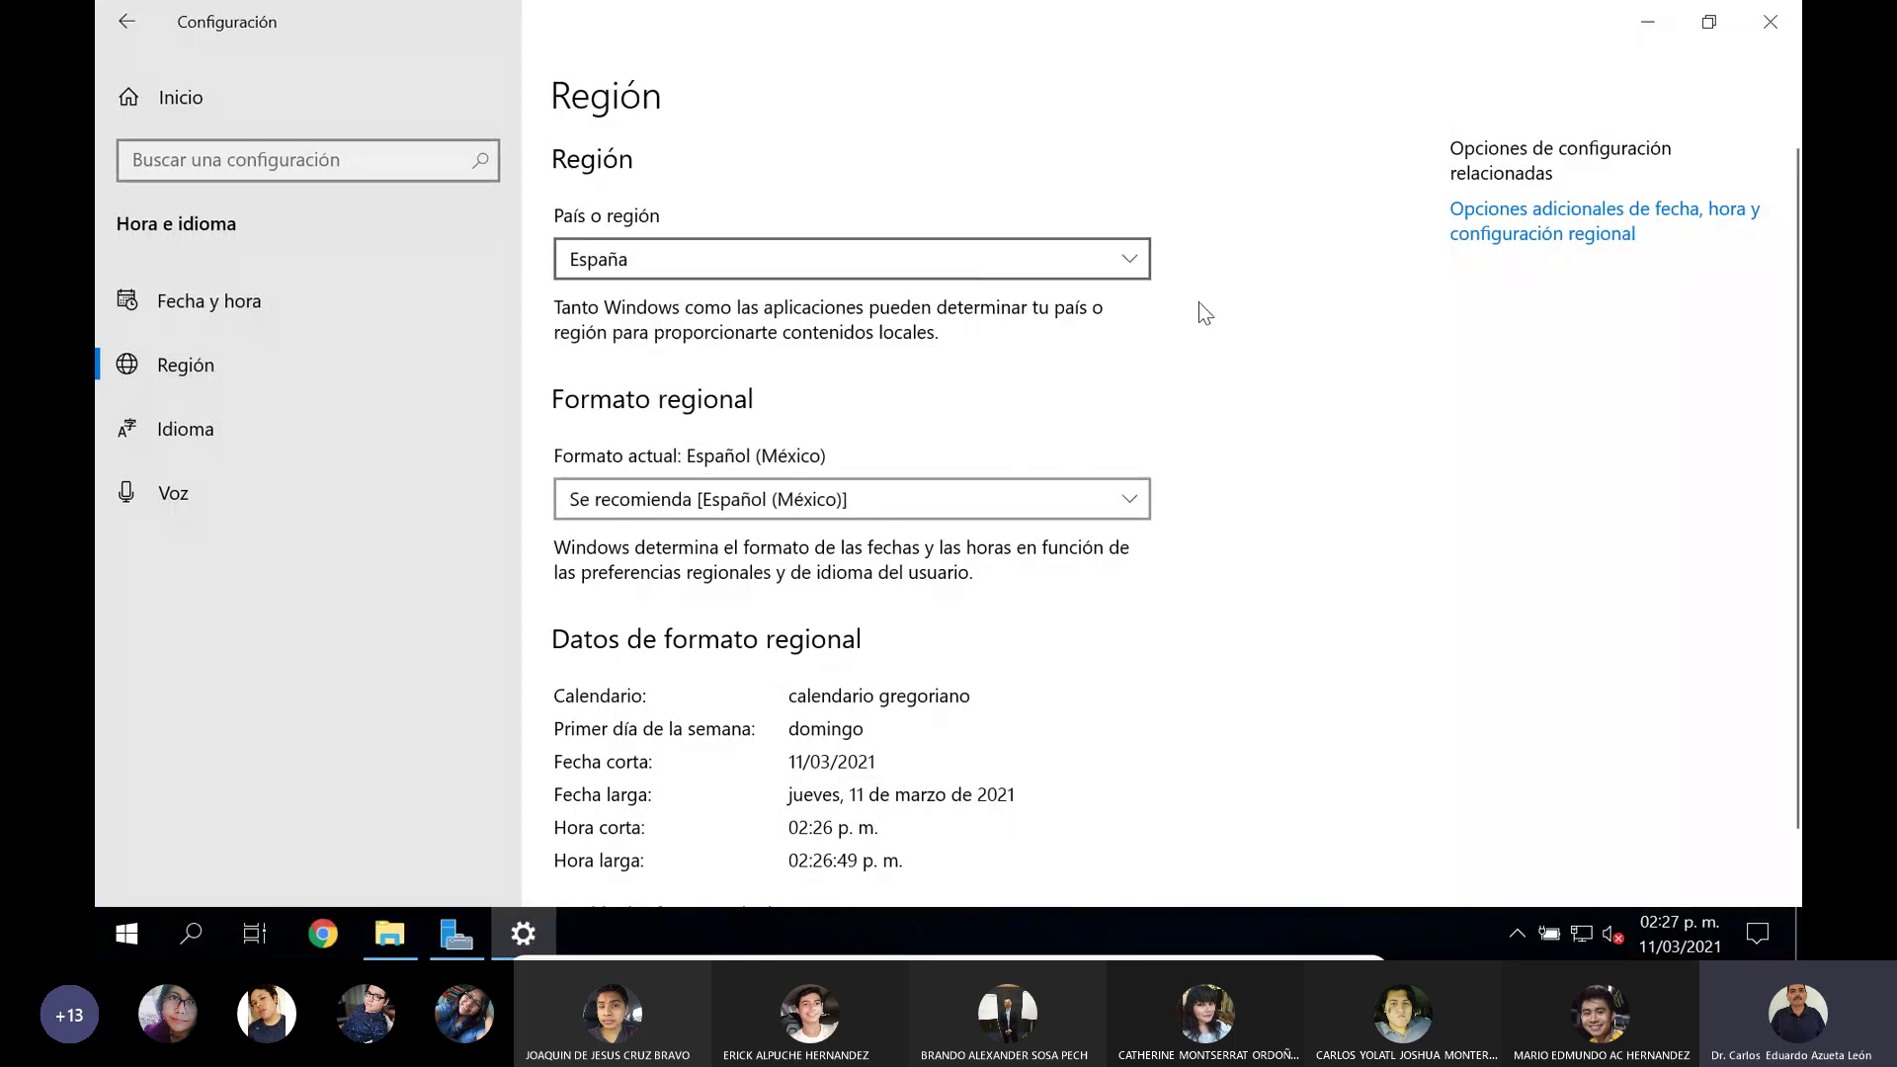
Step: Set the regional format to Español (España, internacional) and review the resulting date and time formats
left_click(1120, 498)
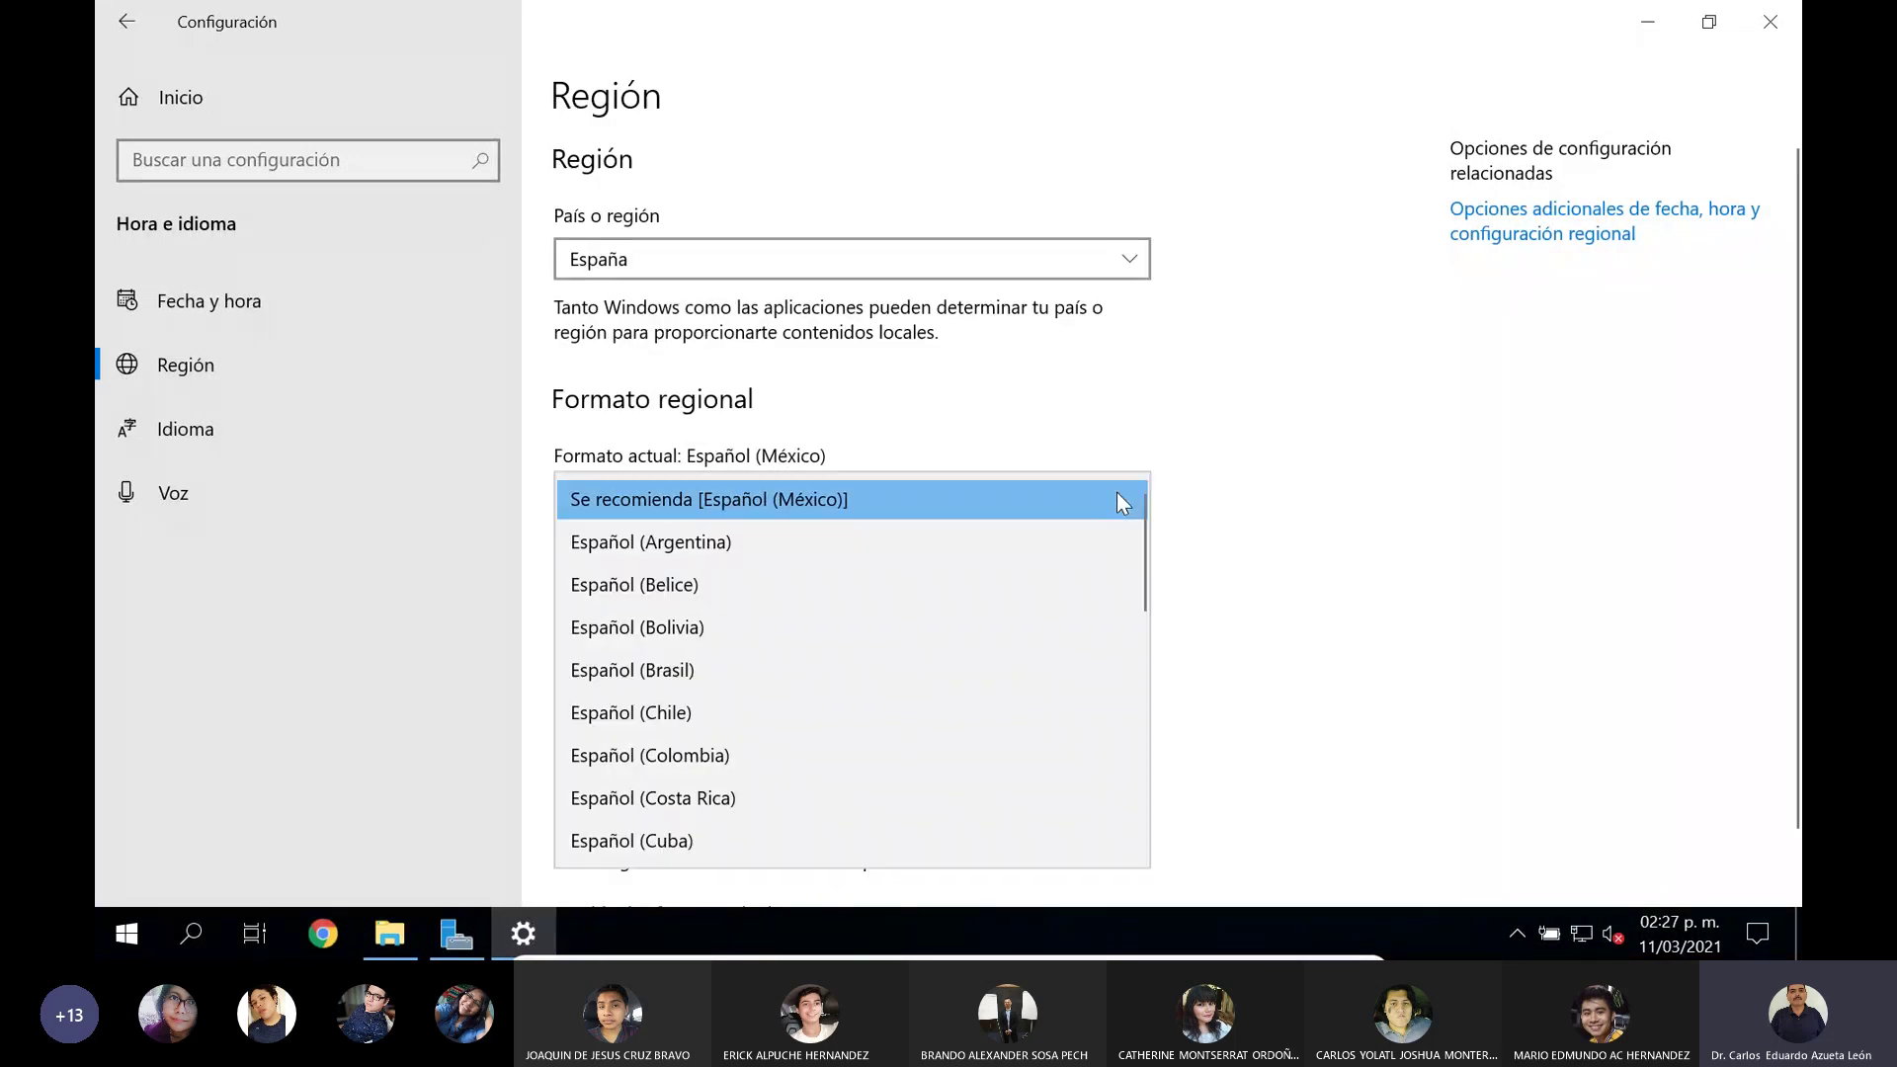
scroll(917, 748, "down", 1)
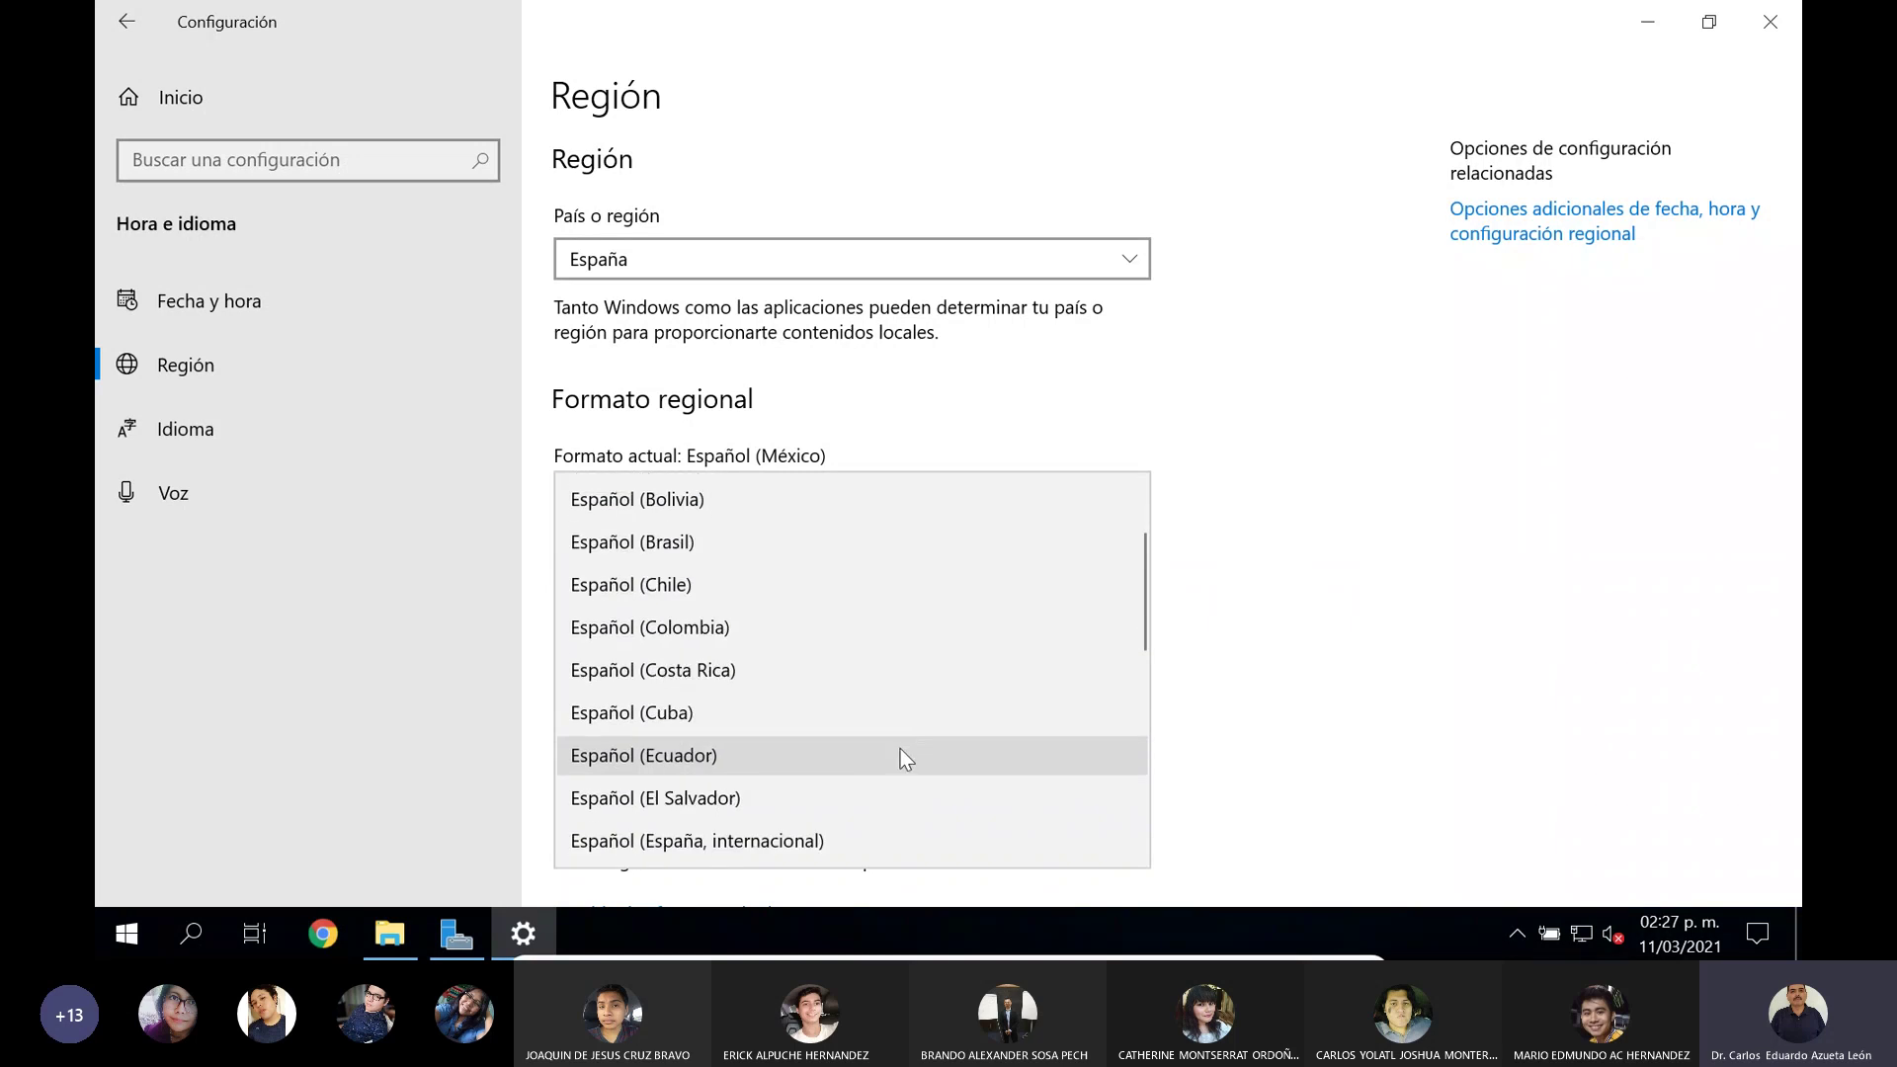
scroll(897, 756, "down", 1)
left_click(885, 776)
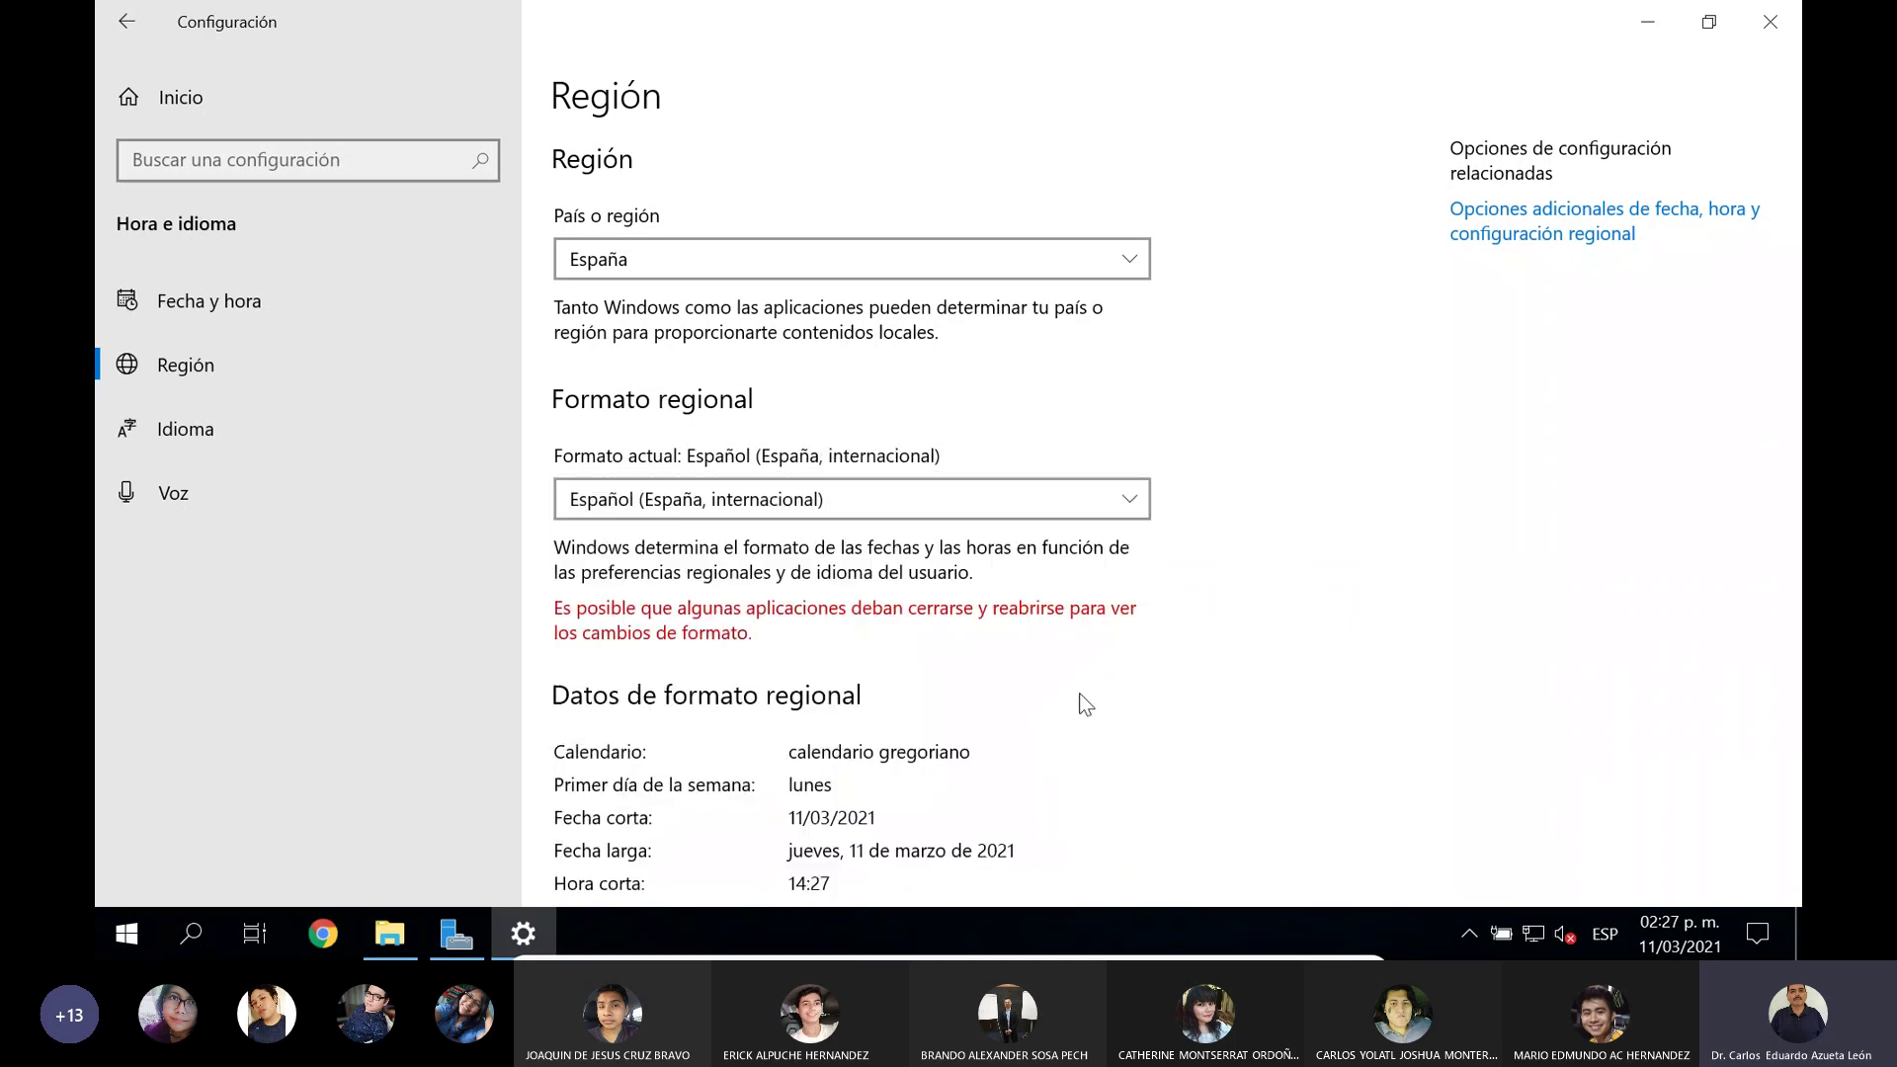
scroll(1307, 621, "down", 2)
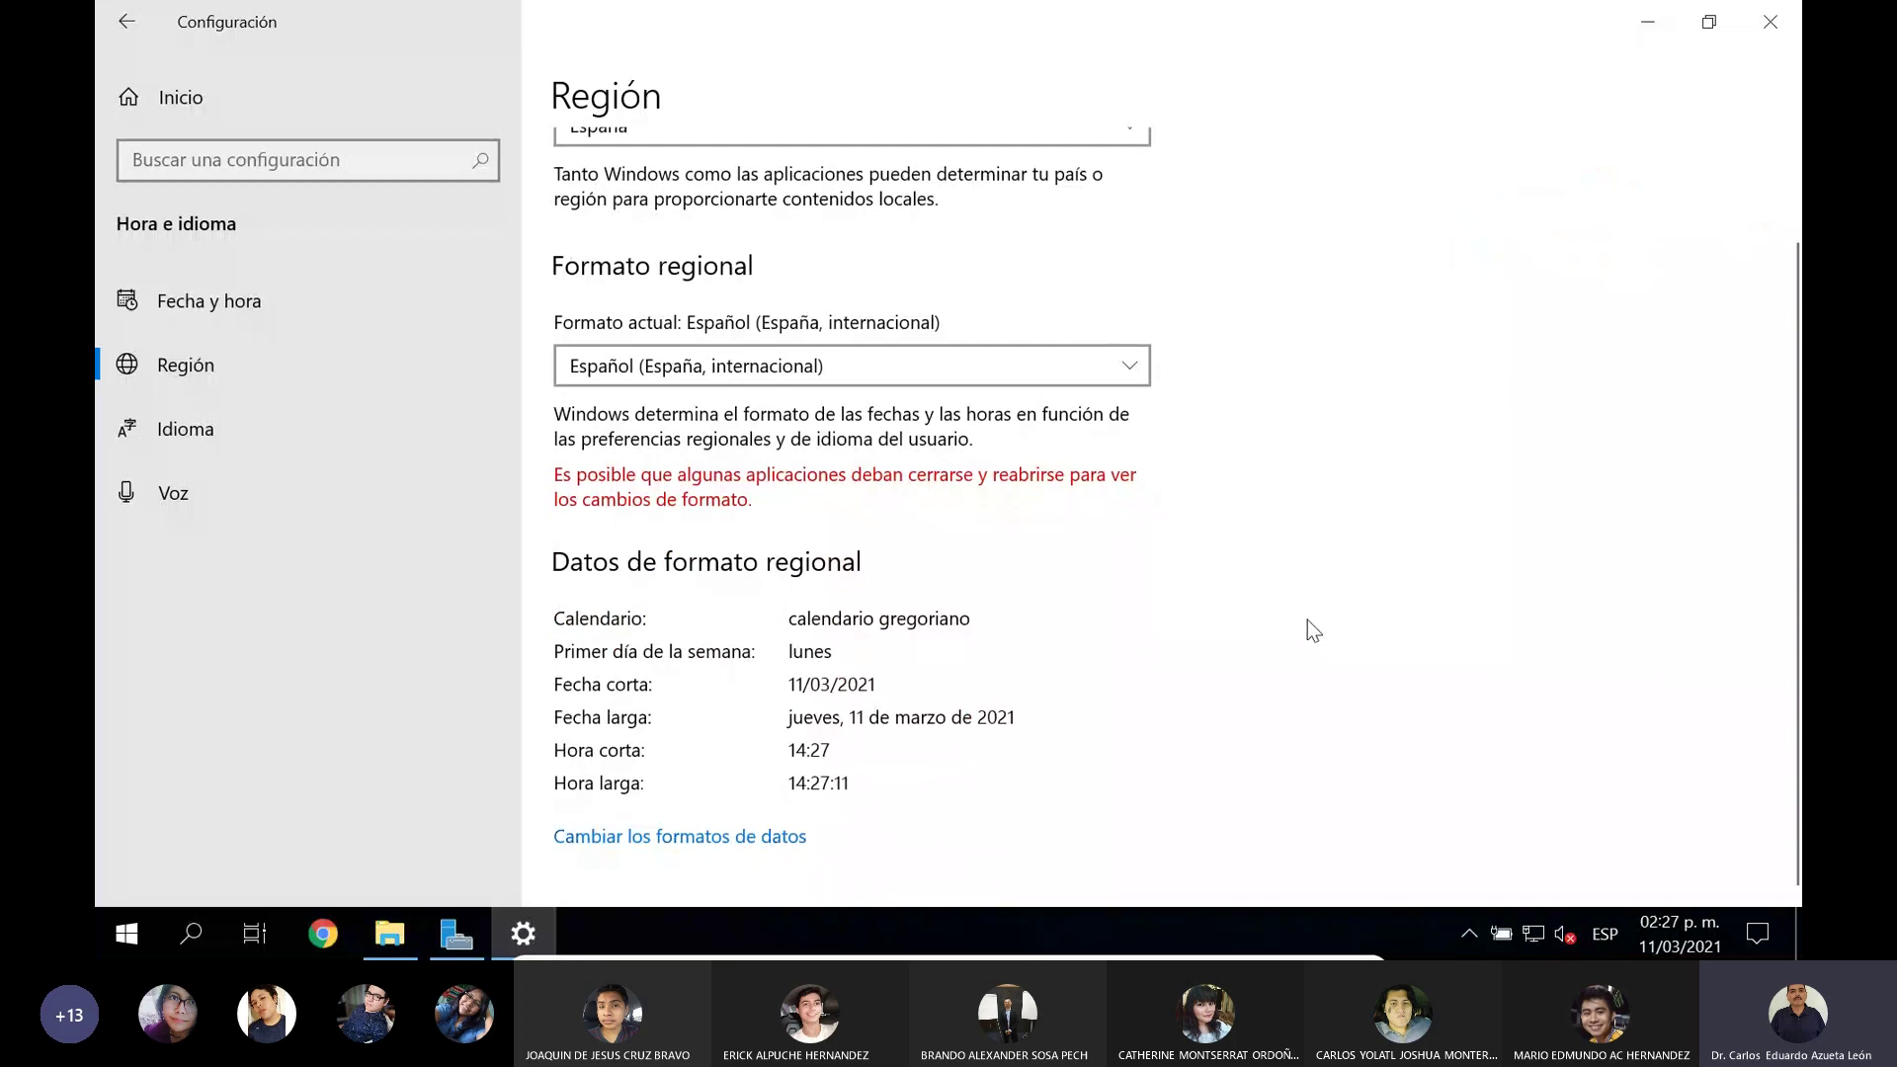
scroll(1164, 719, "up", 2)
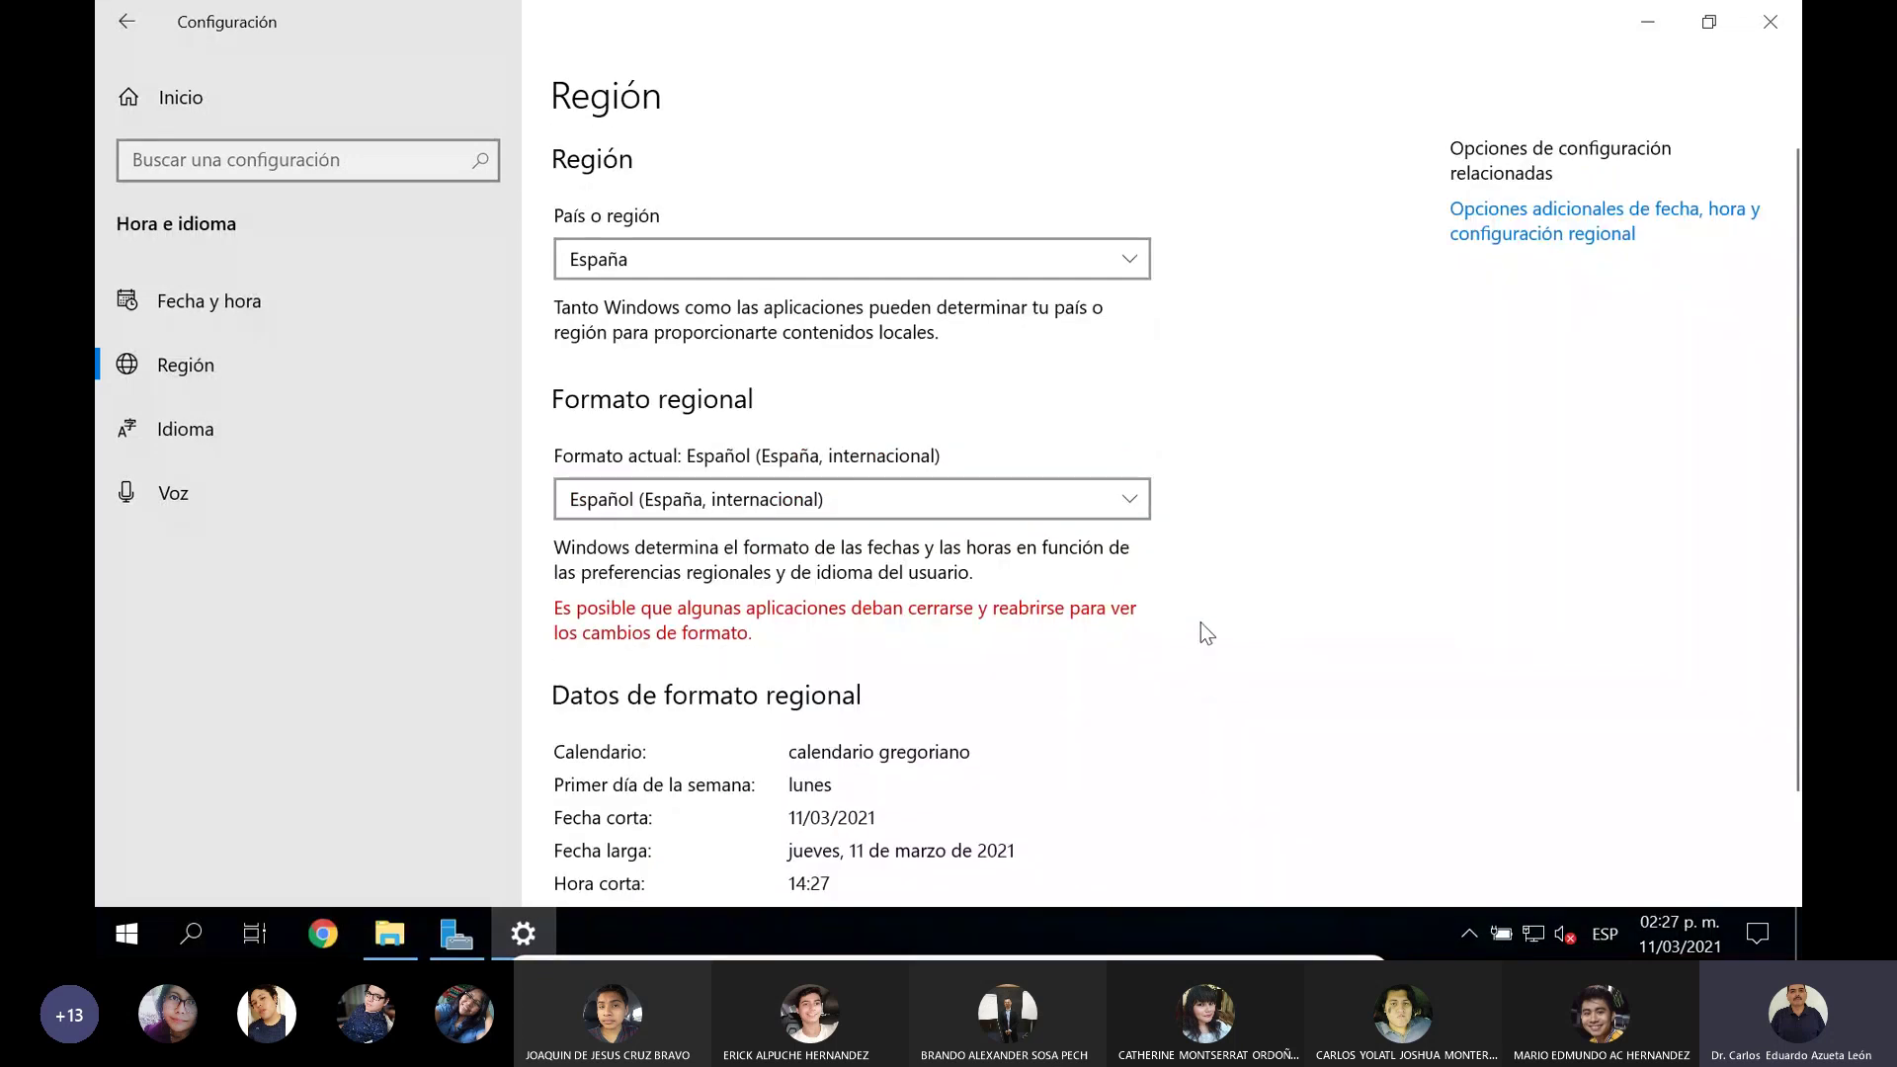
Step: Move Español (España) above Español (México) in the preferred languages, recheck the region settings, and close the Windows settings
left_click(301, 435)
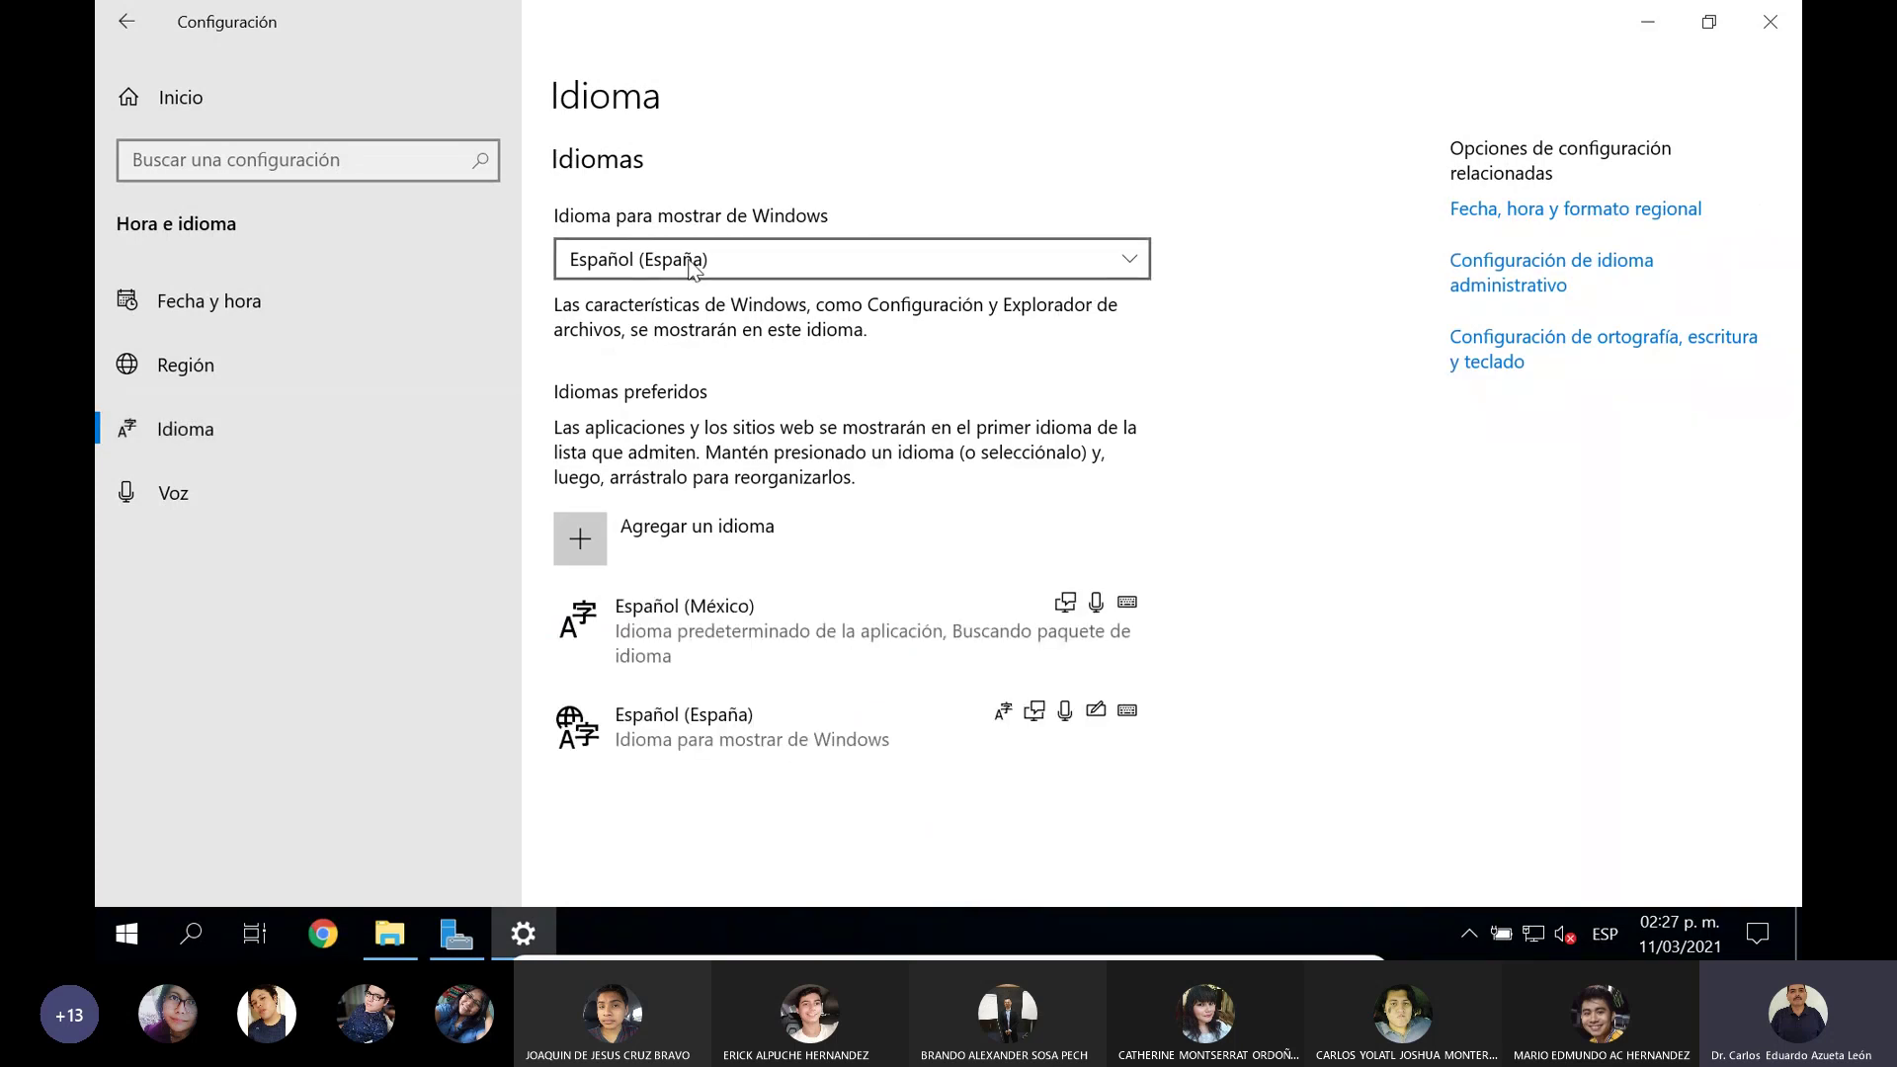
left_click(762, 729)
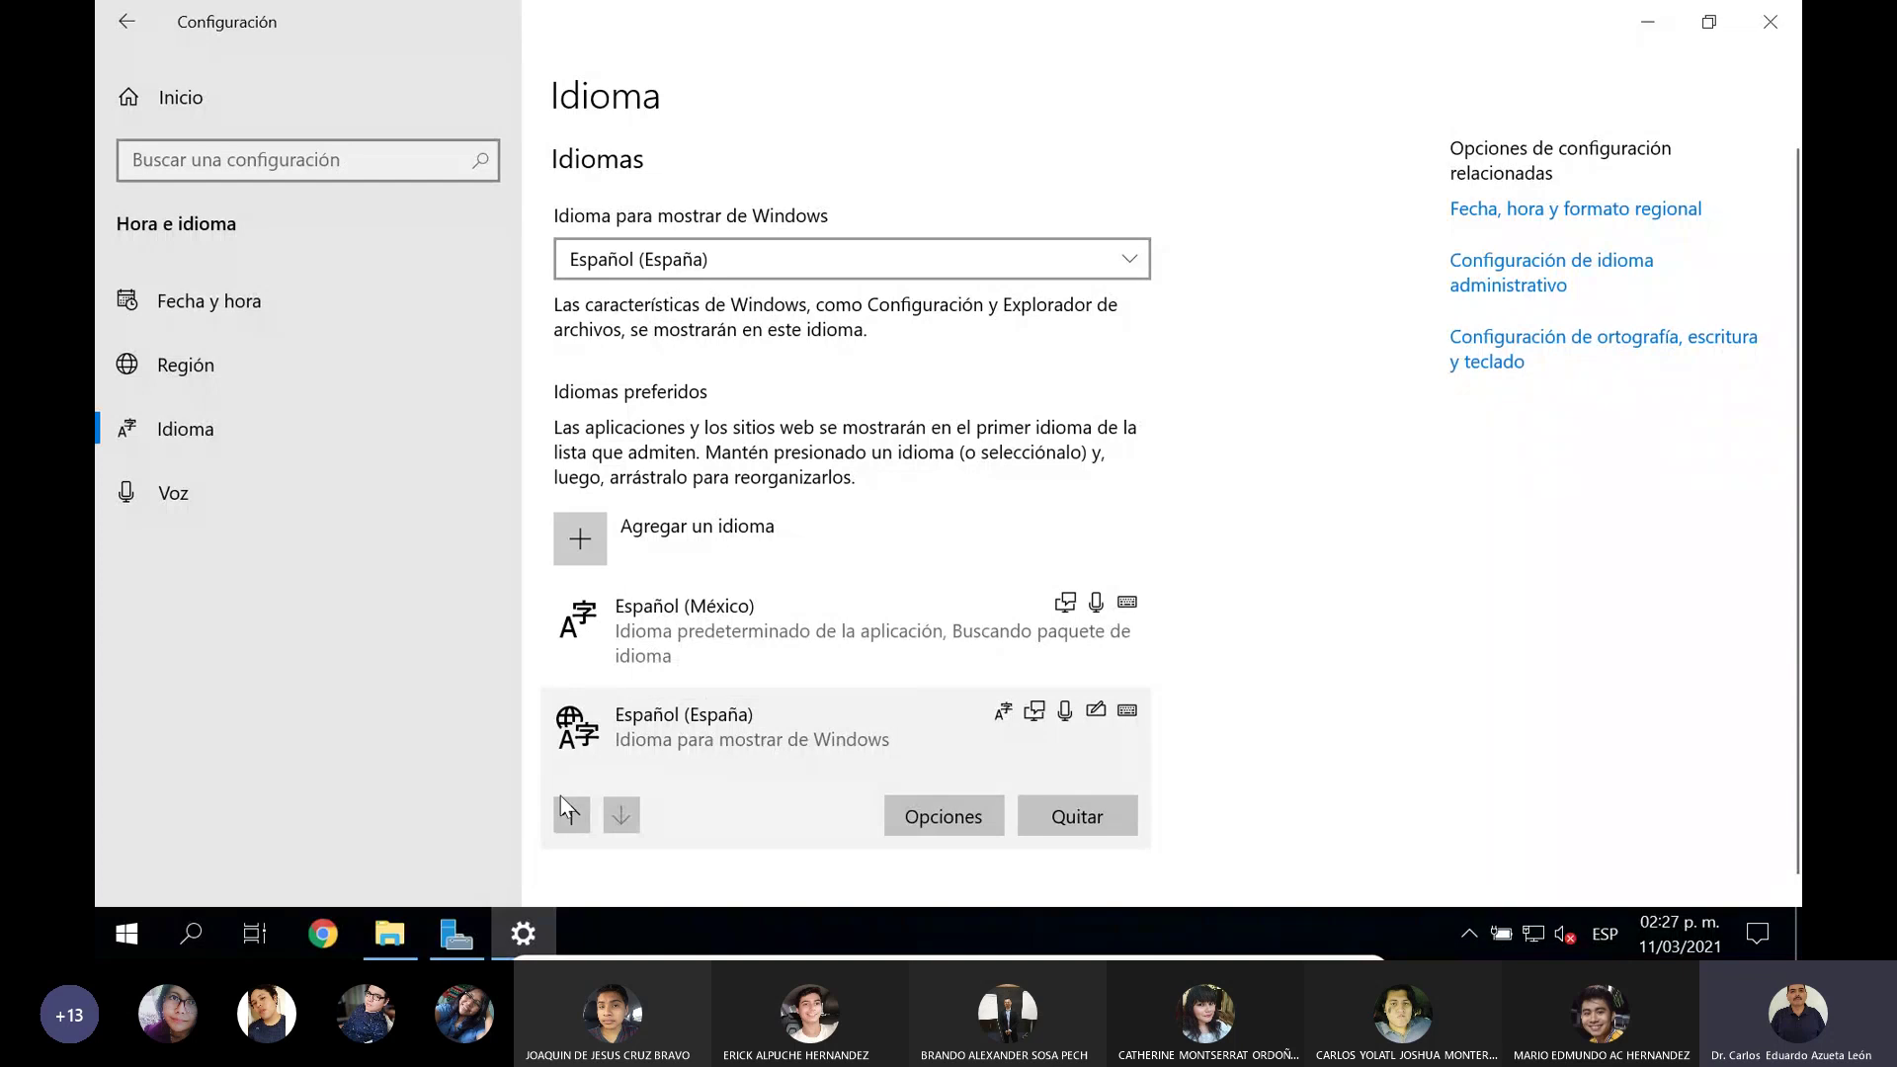
left_click(573, 818)
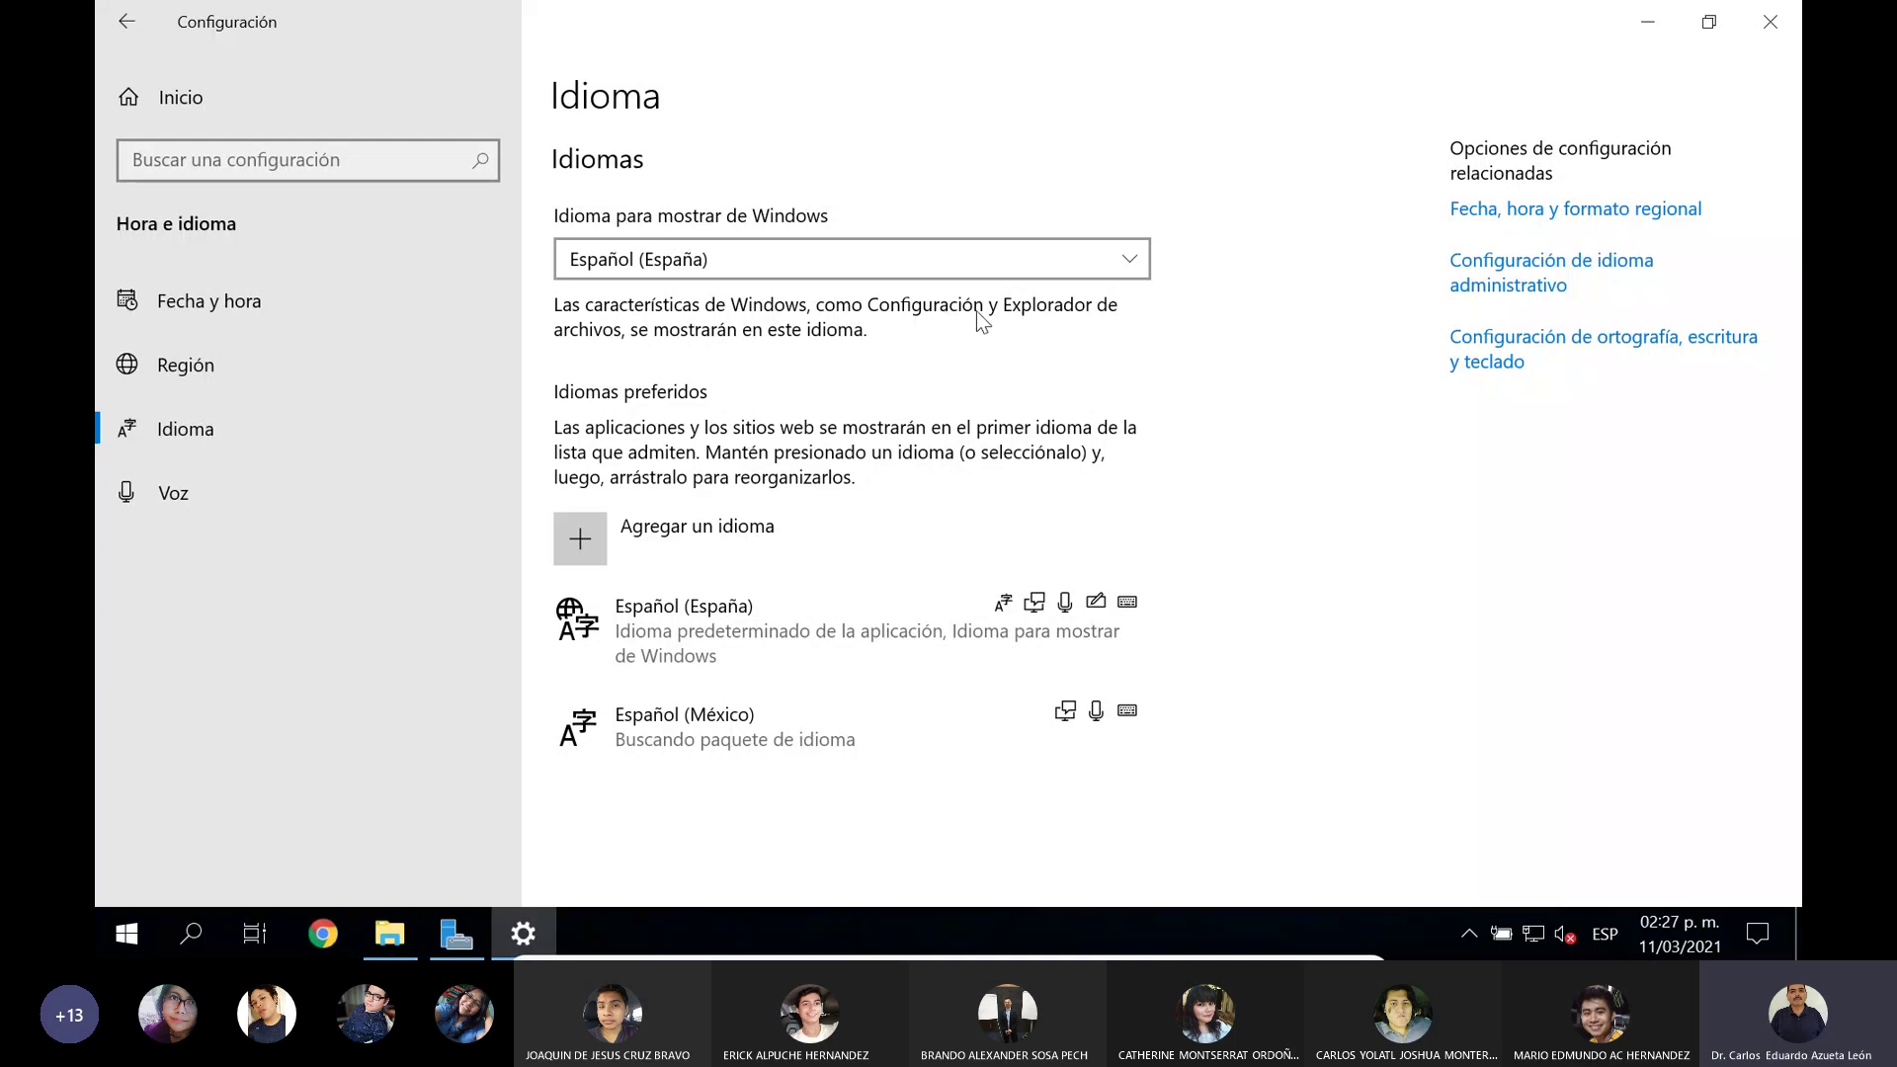
left_click(221, 375)
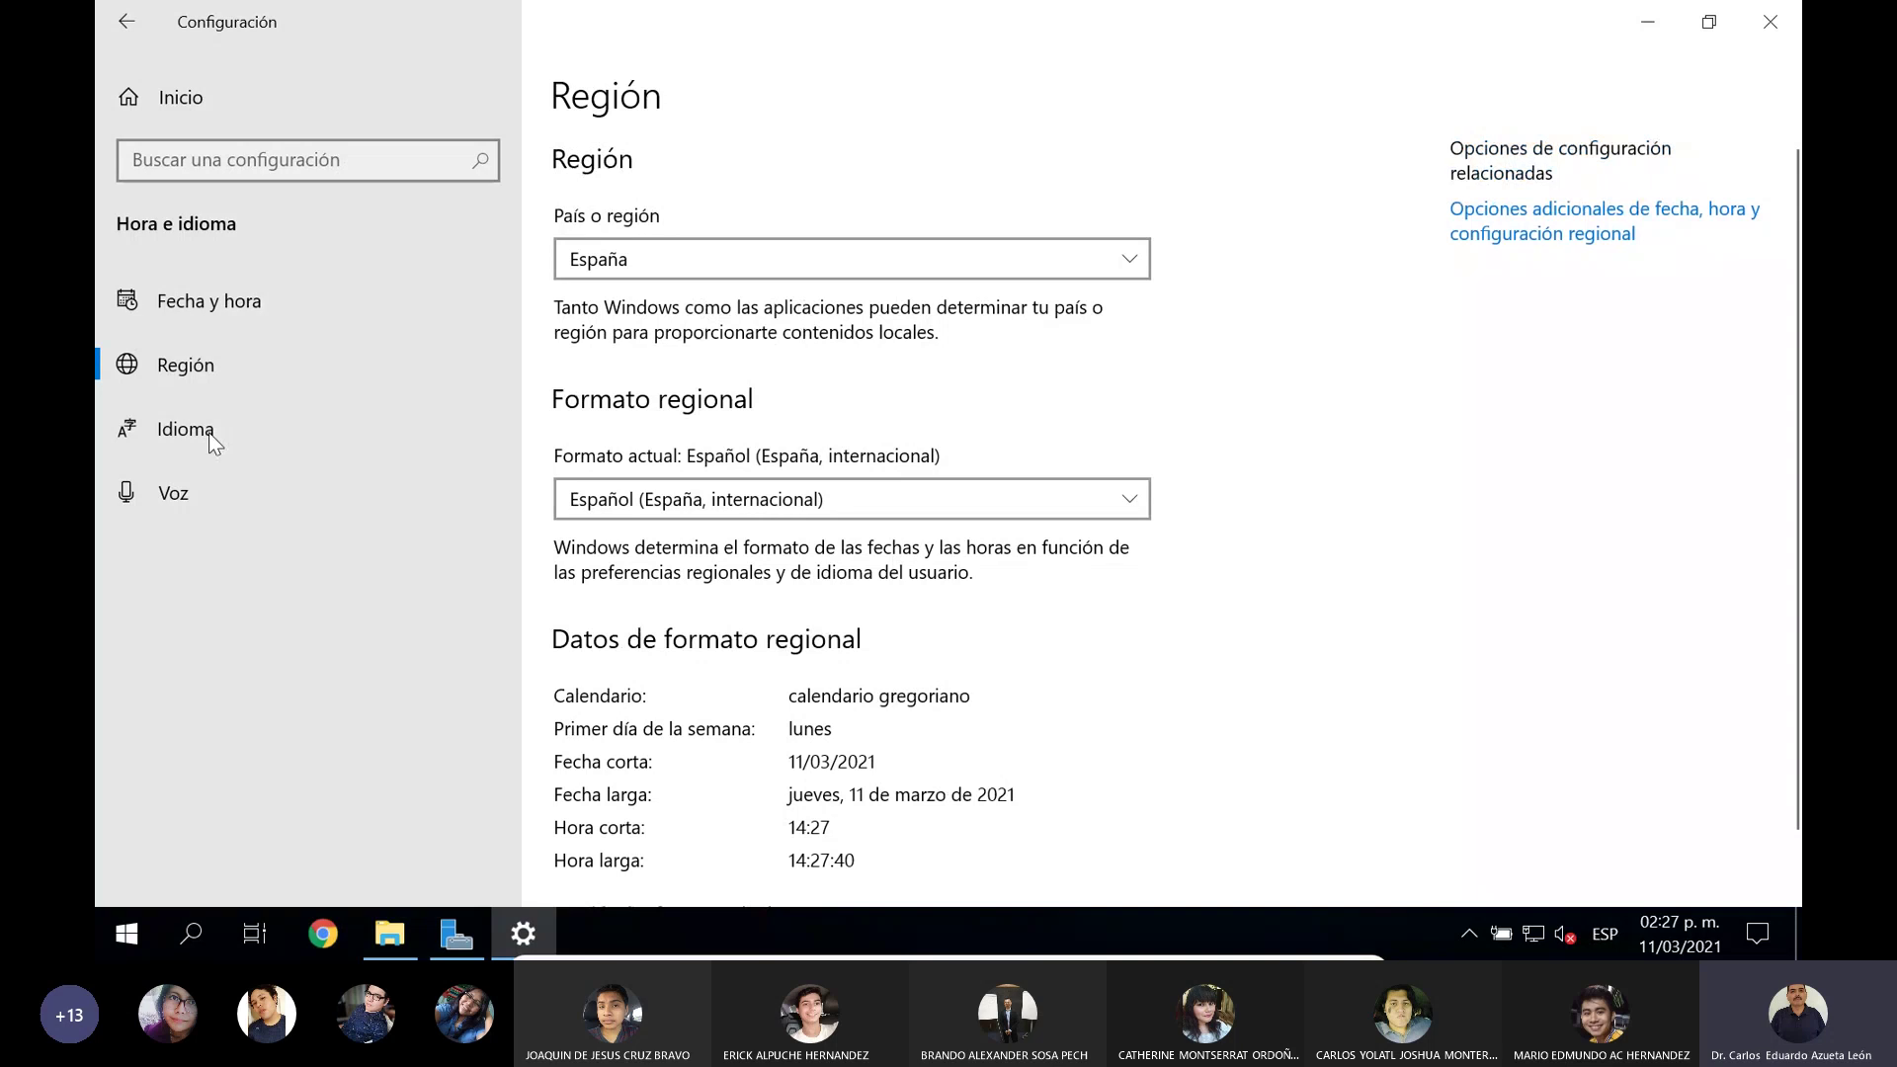
left_click(234, 427)
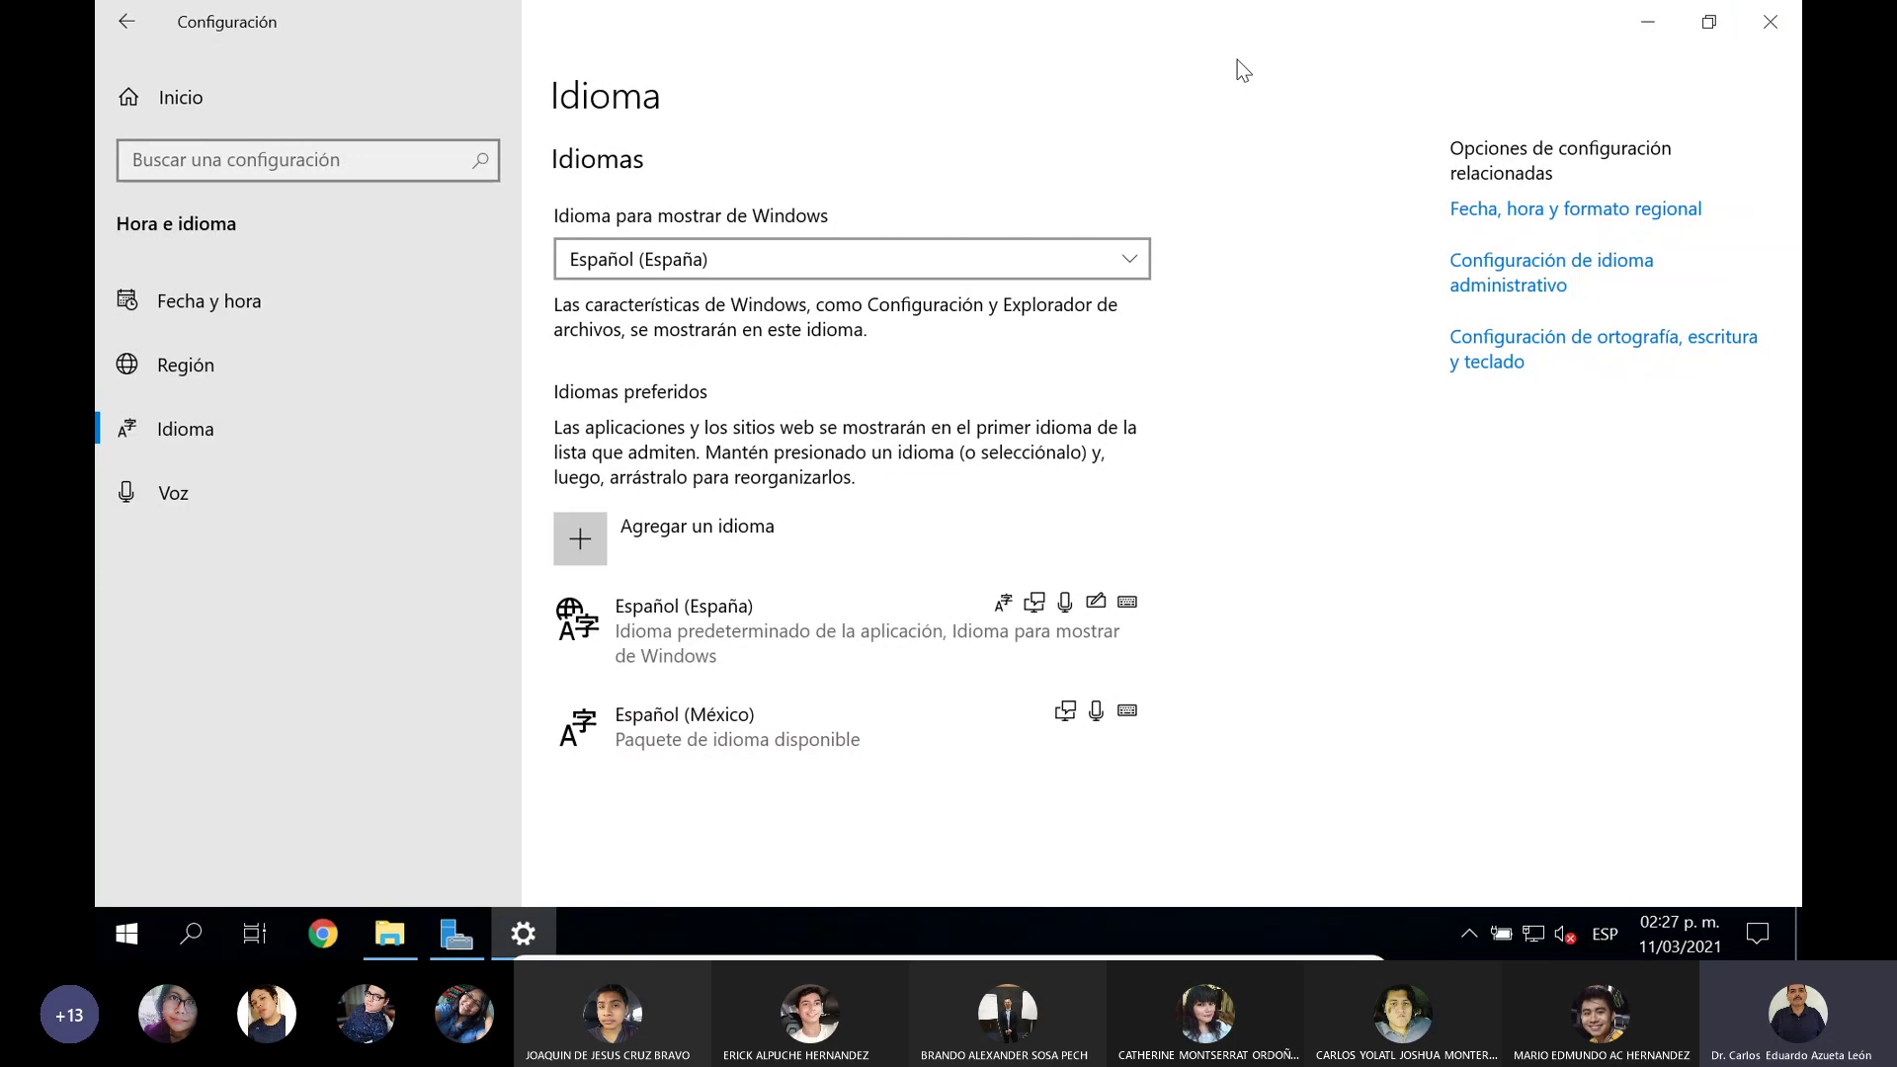
left_click(1759, 16)
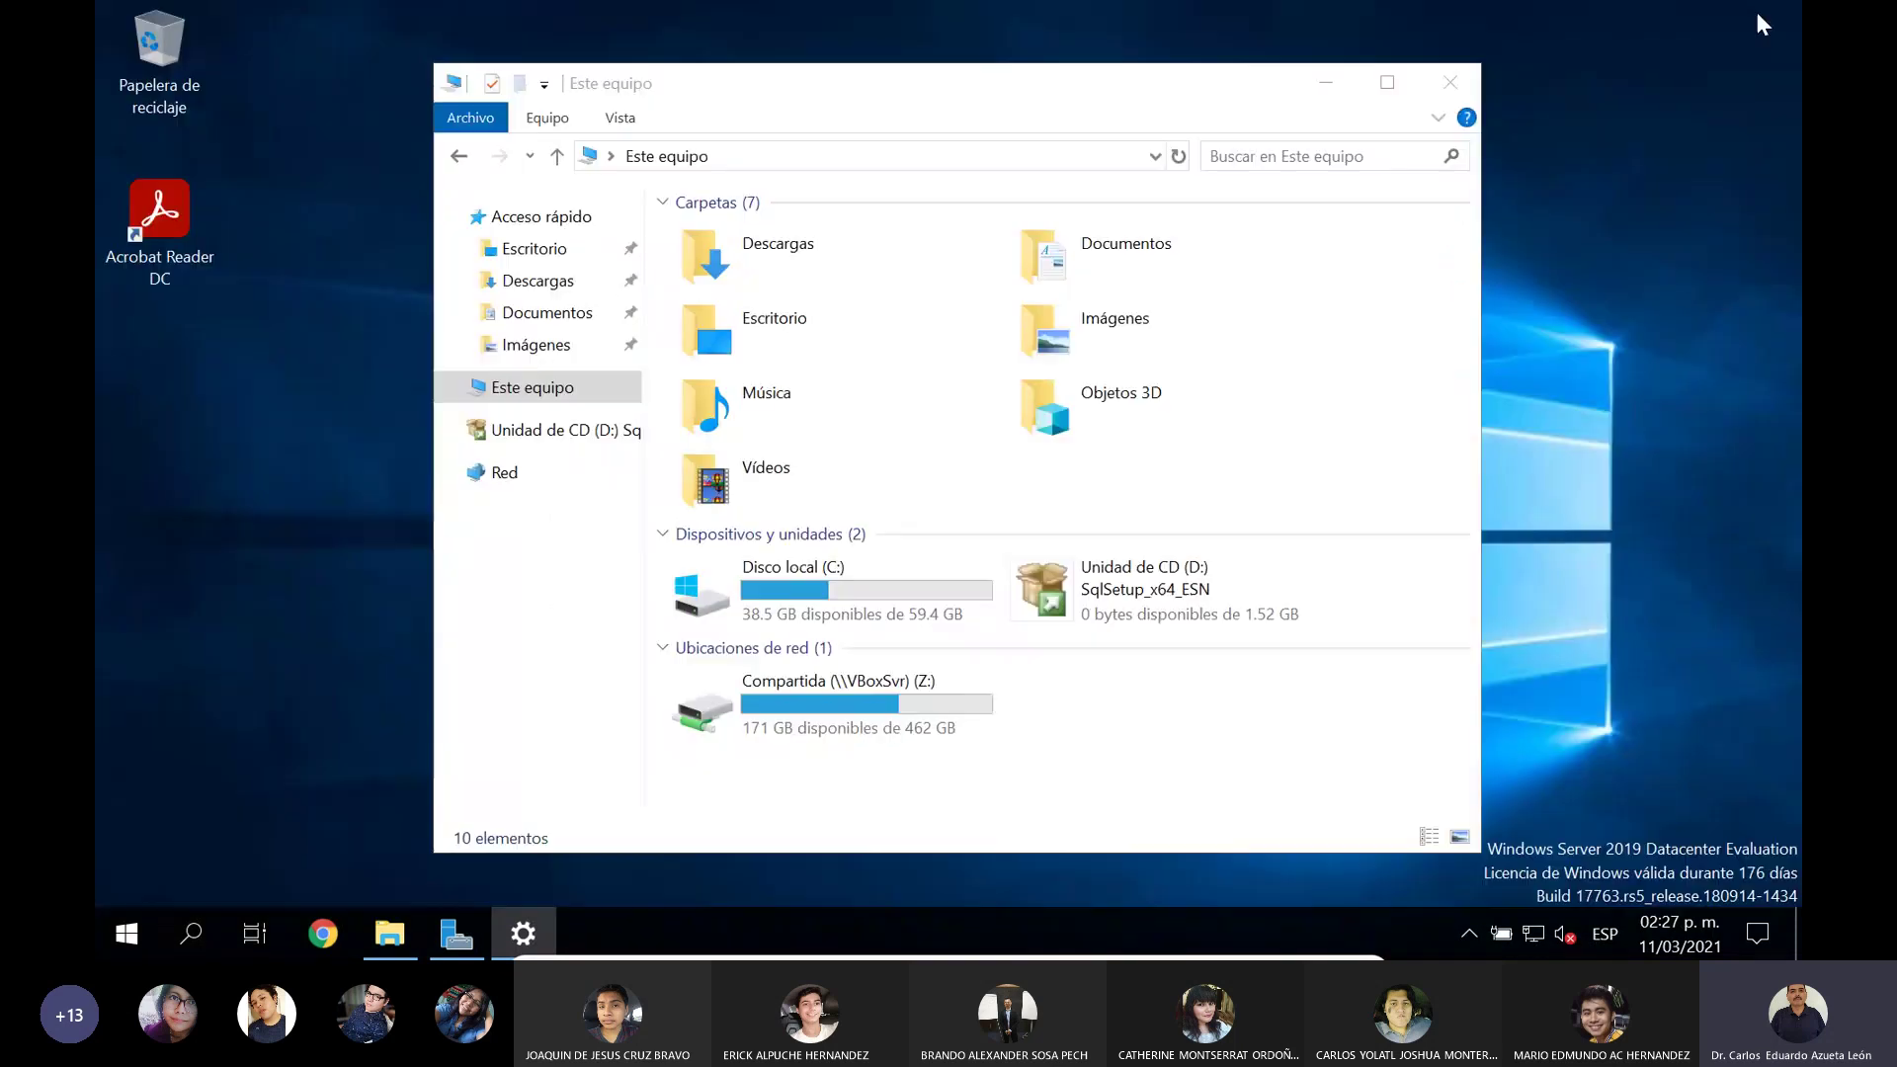
Step: Launch setup from the SqlSetup_x64_ESN CD drive (D:) and minimize the file explorer window
double_click(1182, 583)
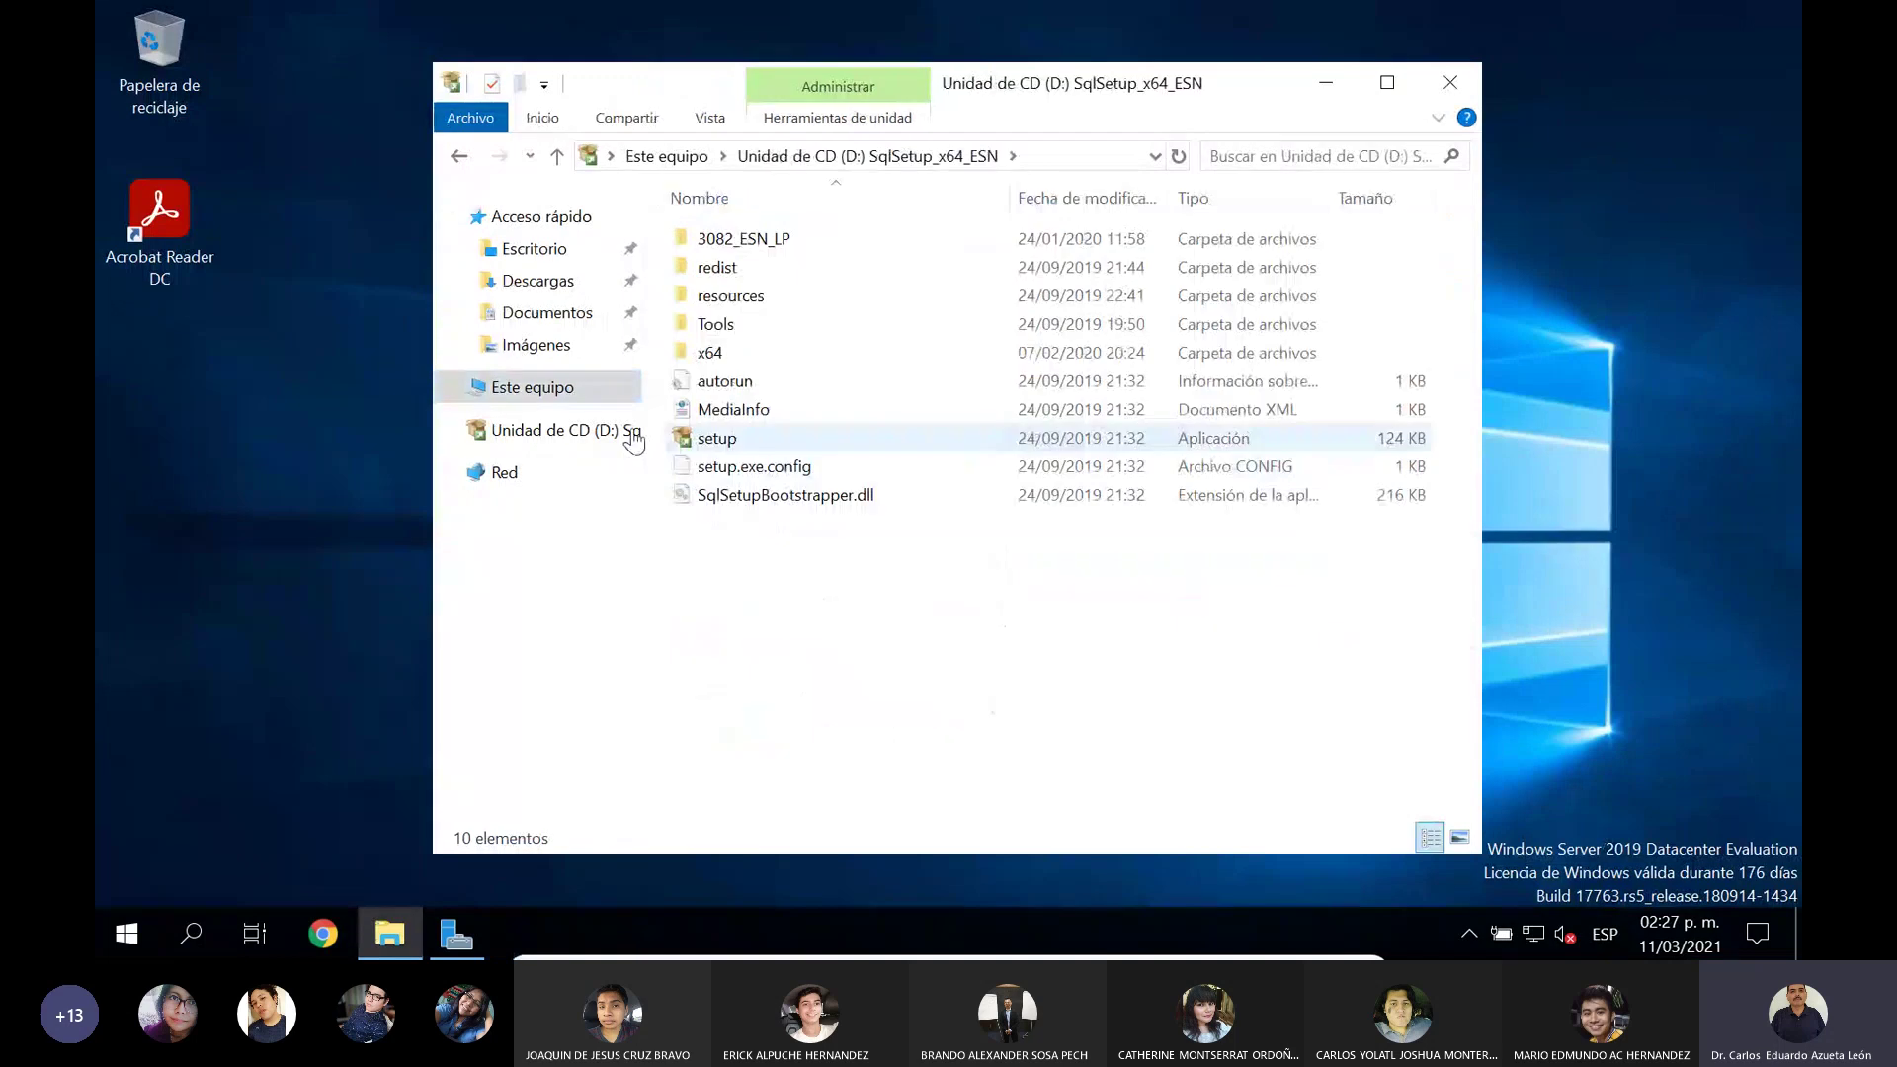
left_click(707, 445)
double_click(708, 445)
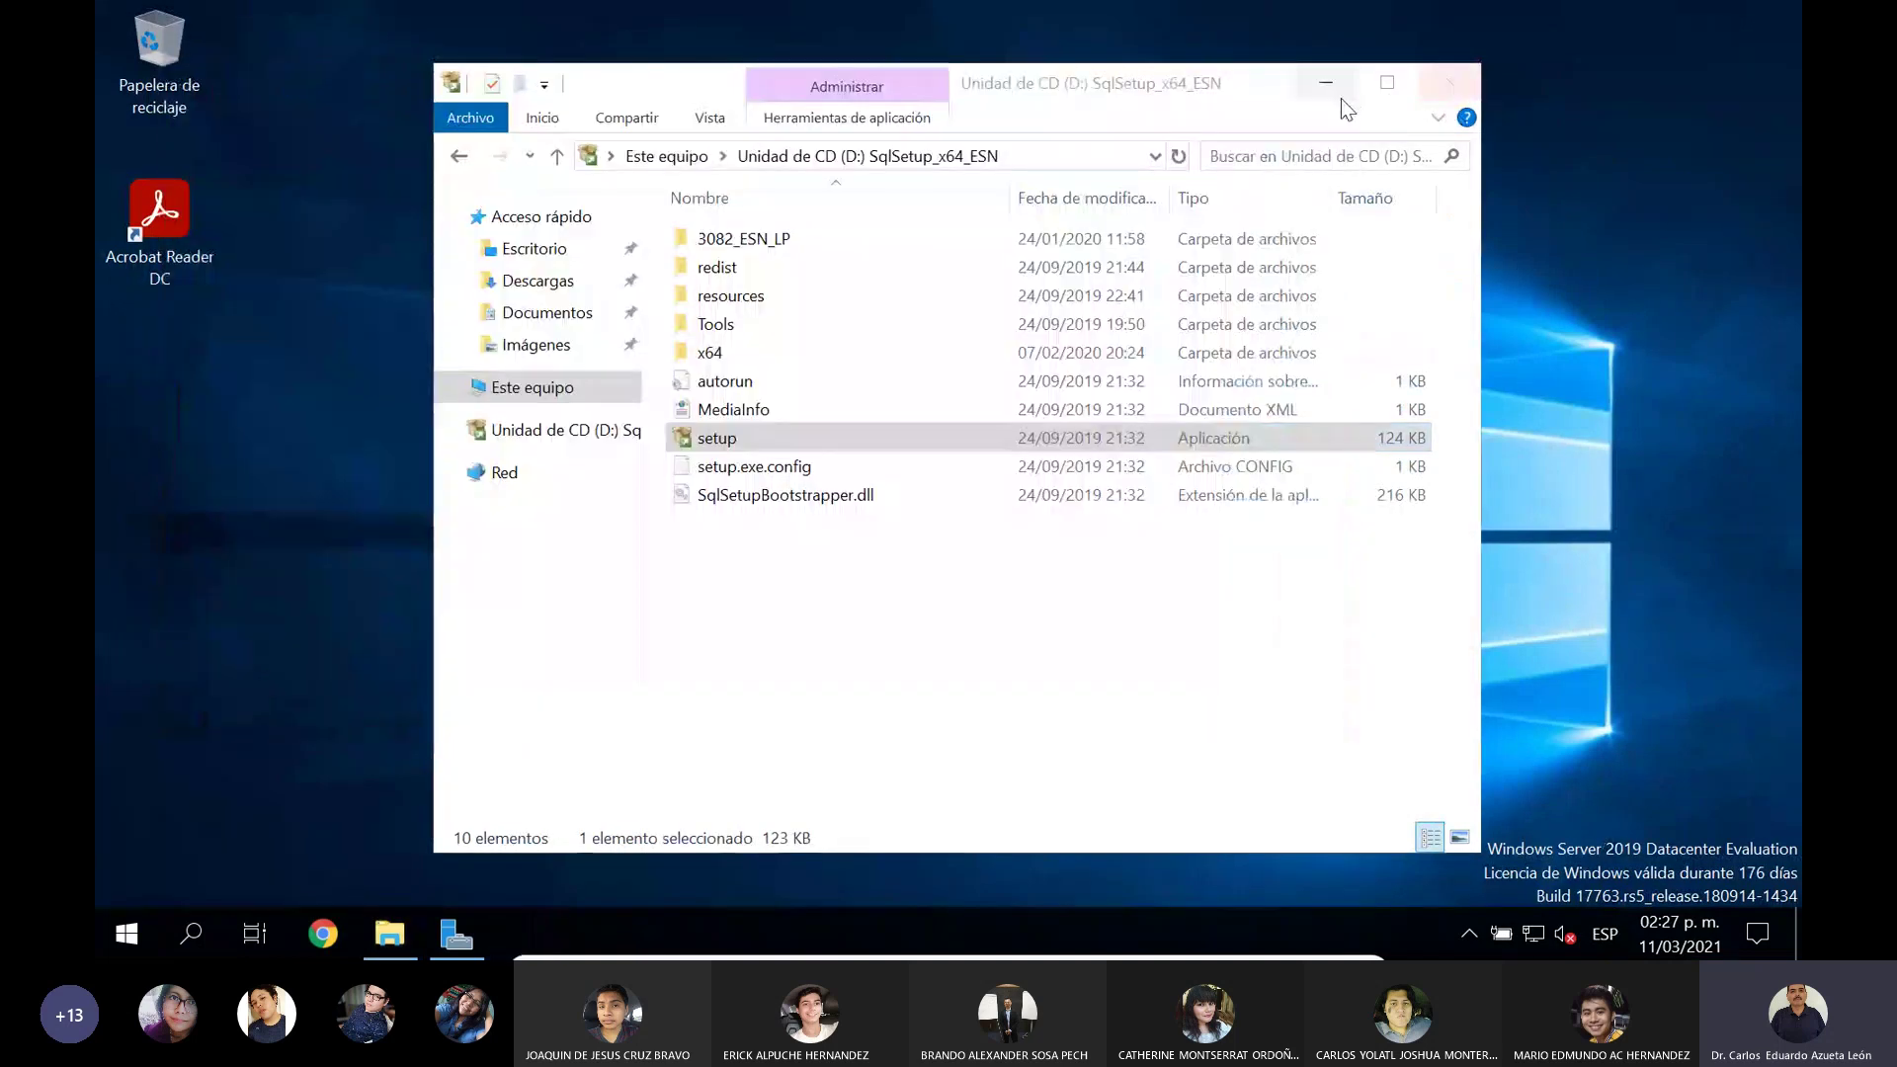
left_click(1327, 84)
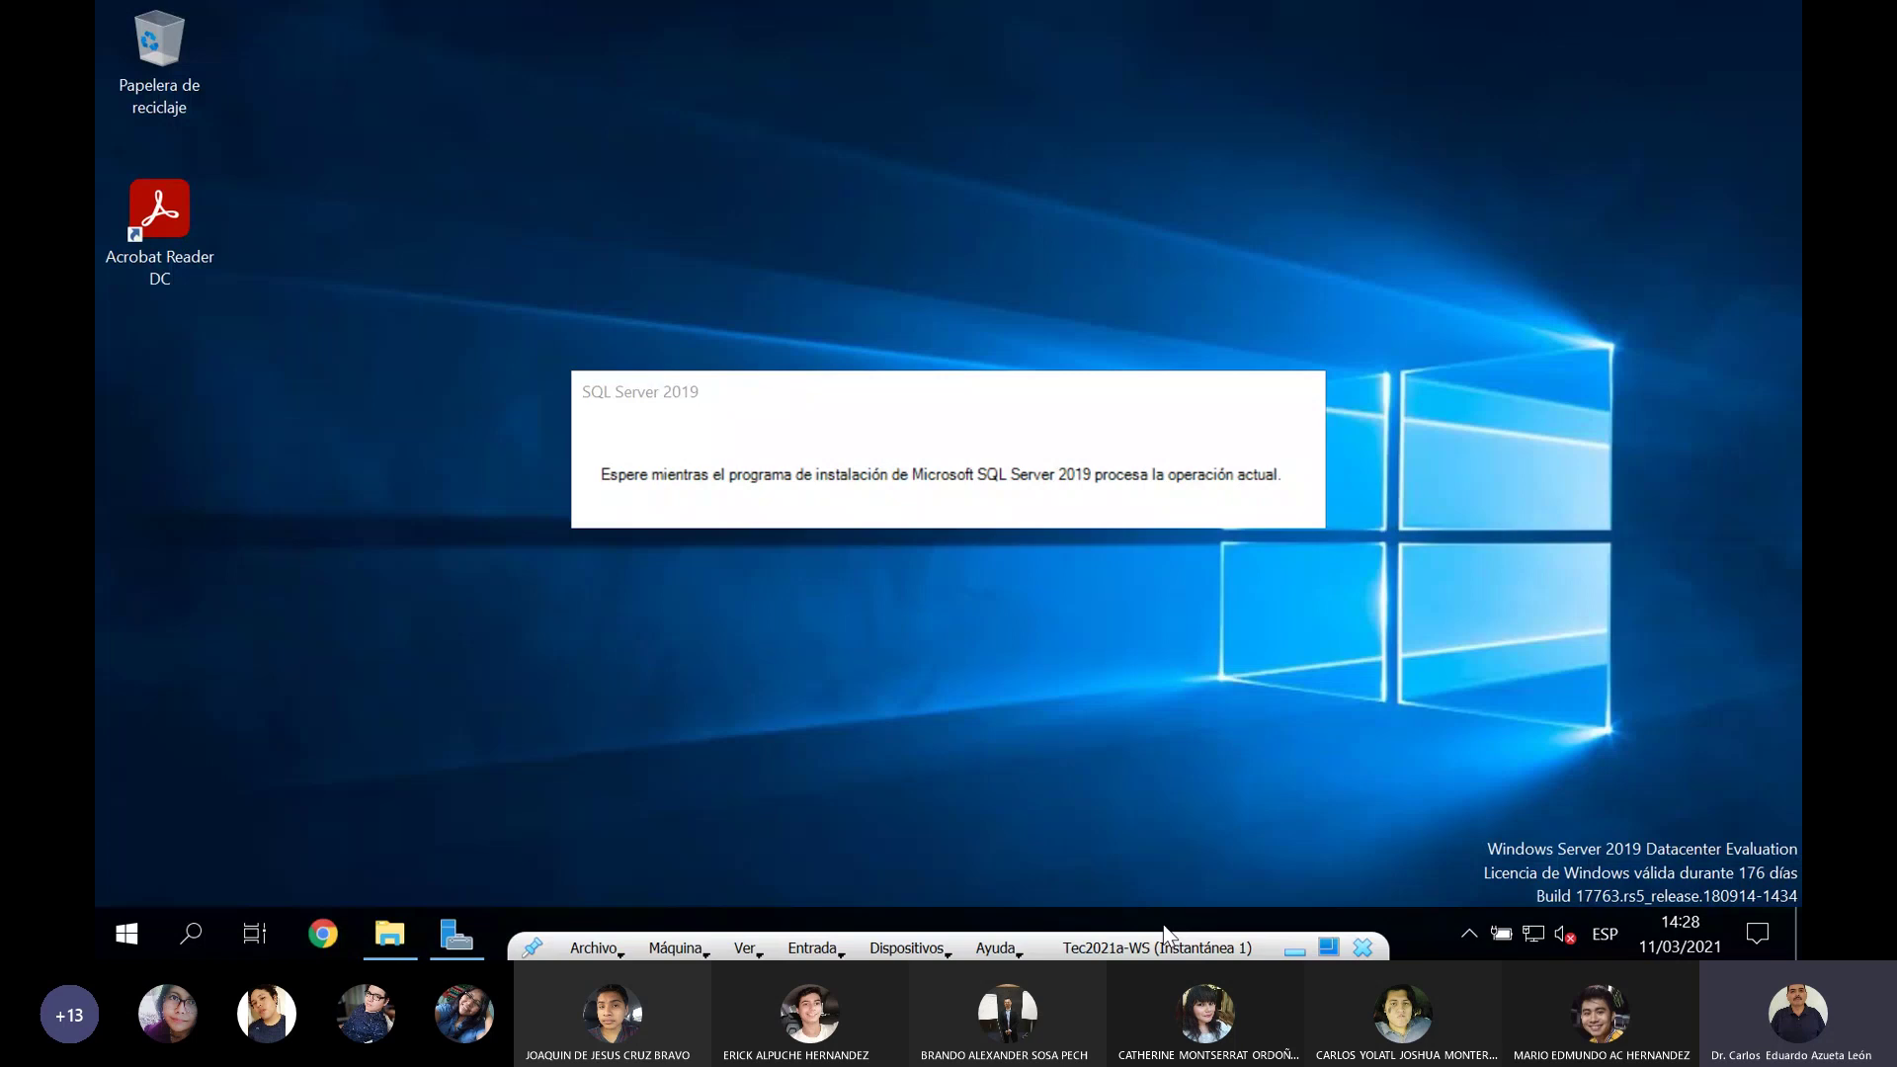
left_click(1294, 946)
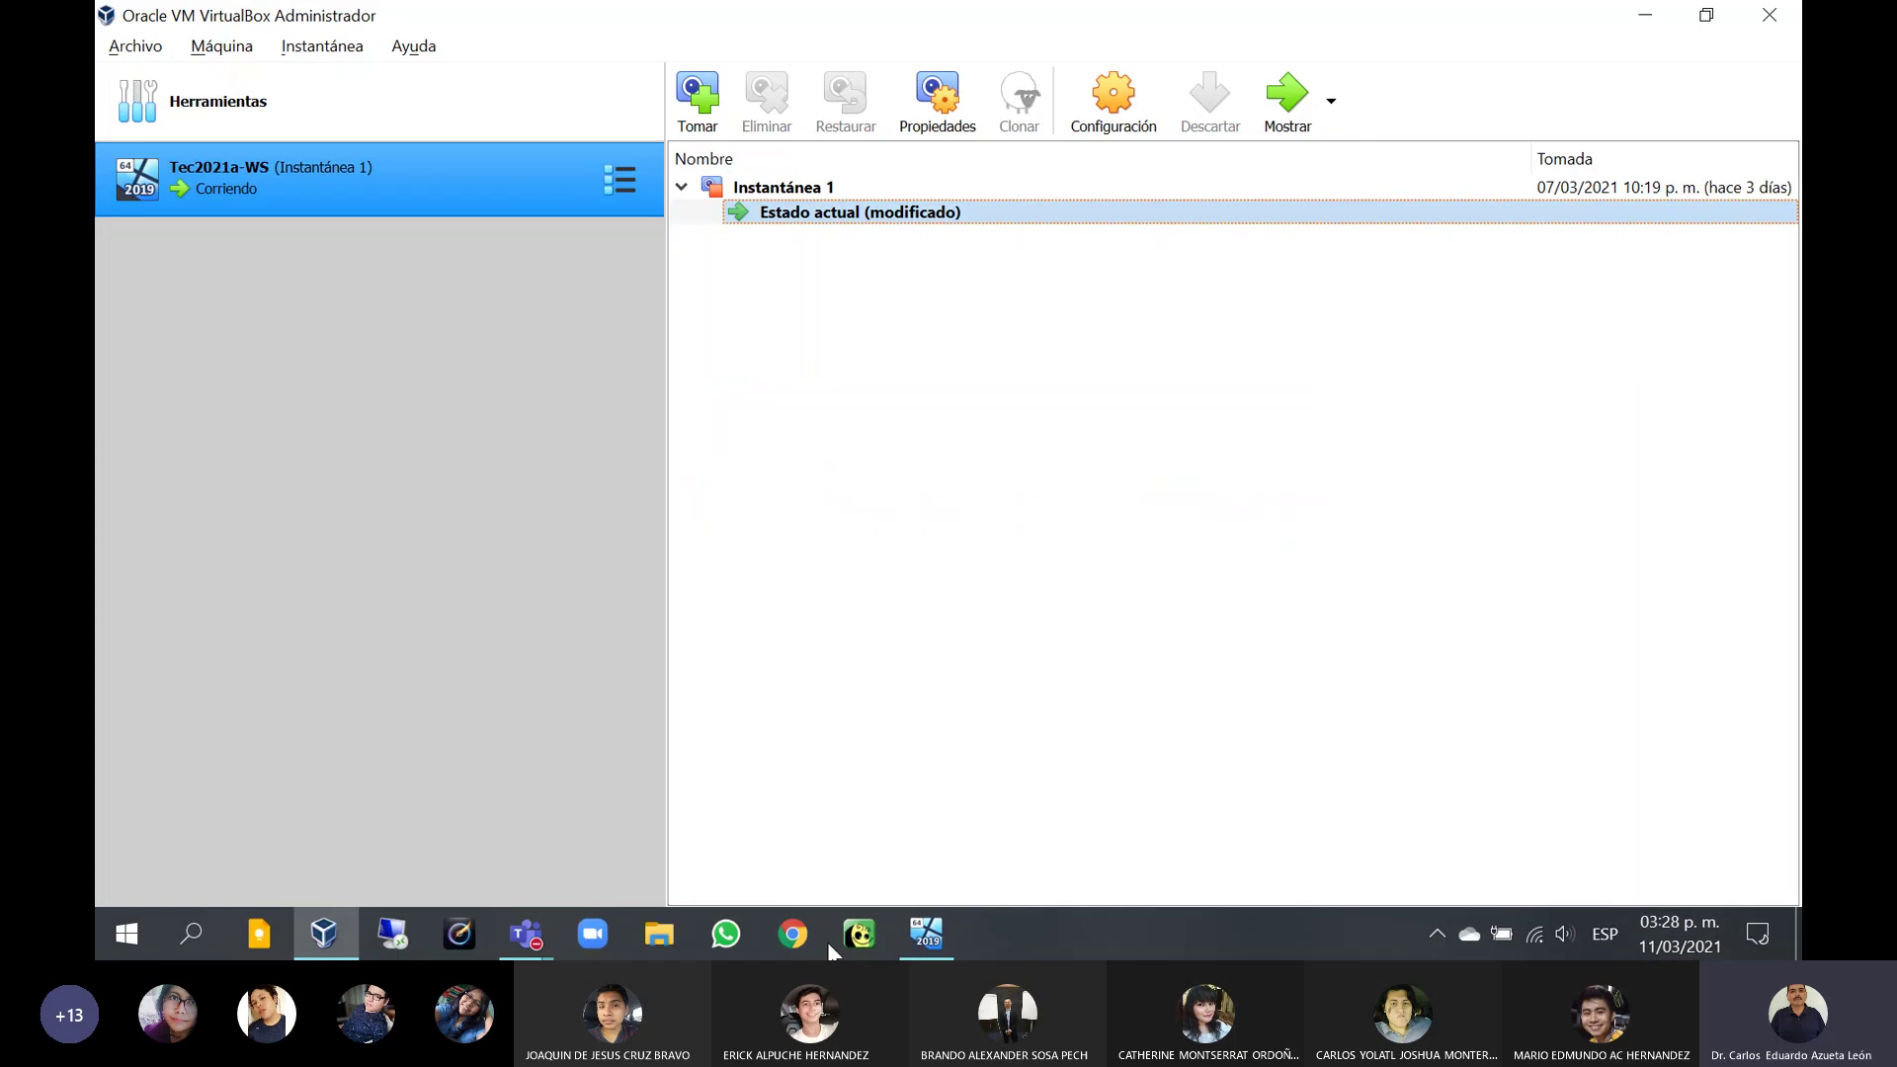
left_click(529, 939)
left_click(797, 783)
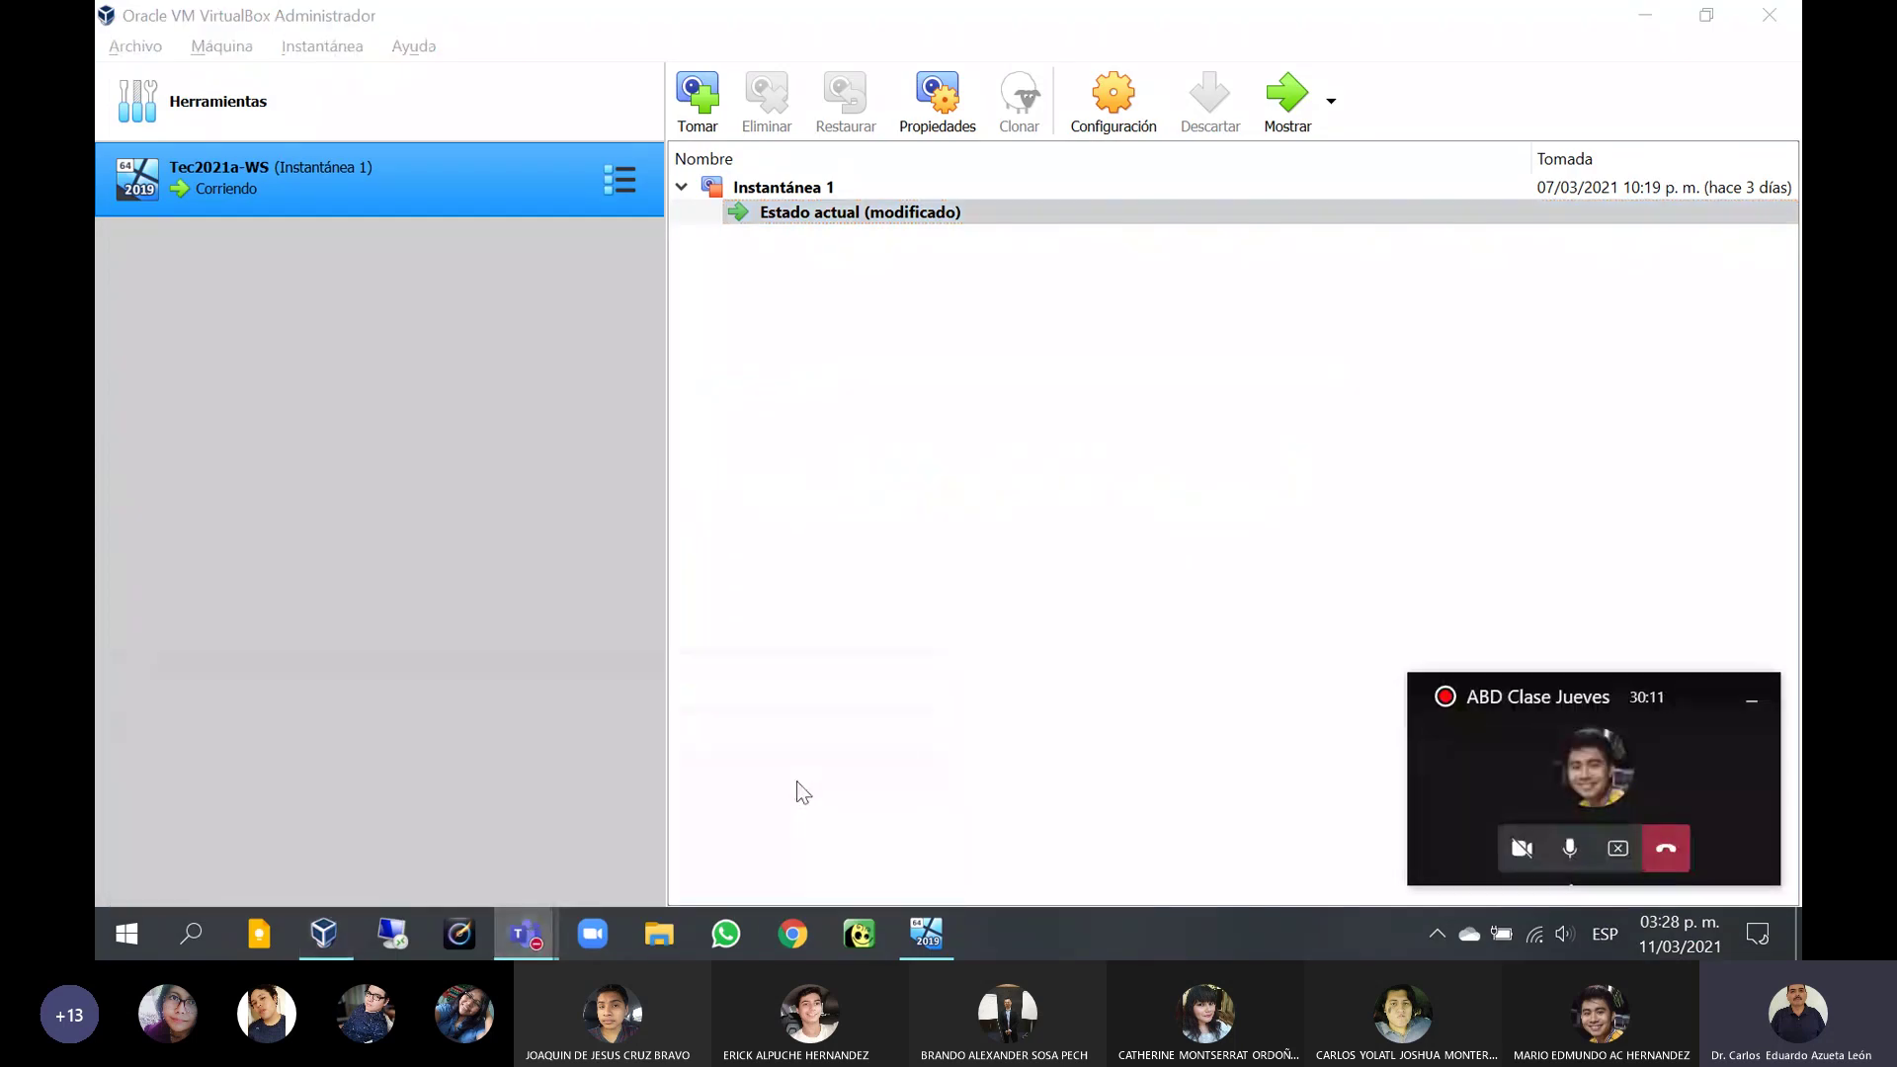
left_click(924, 934)
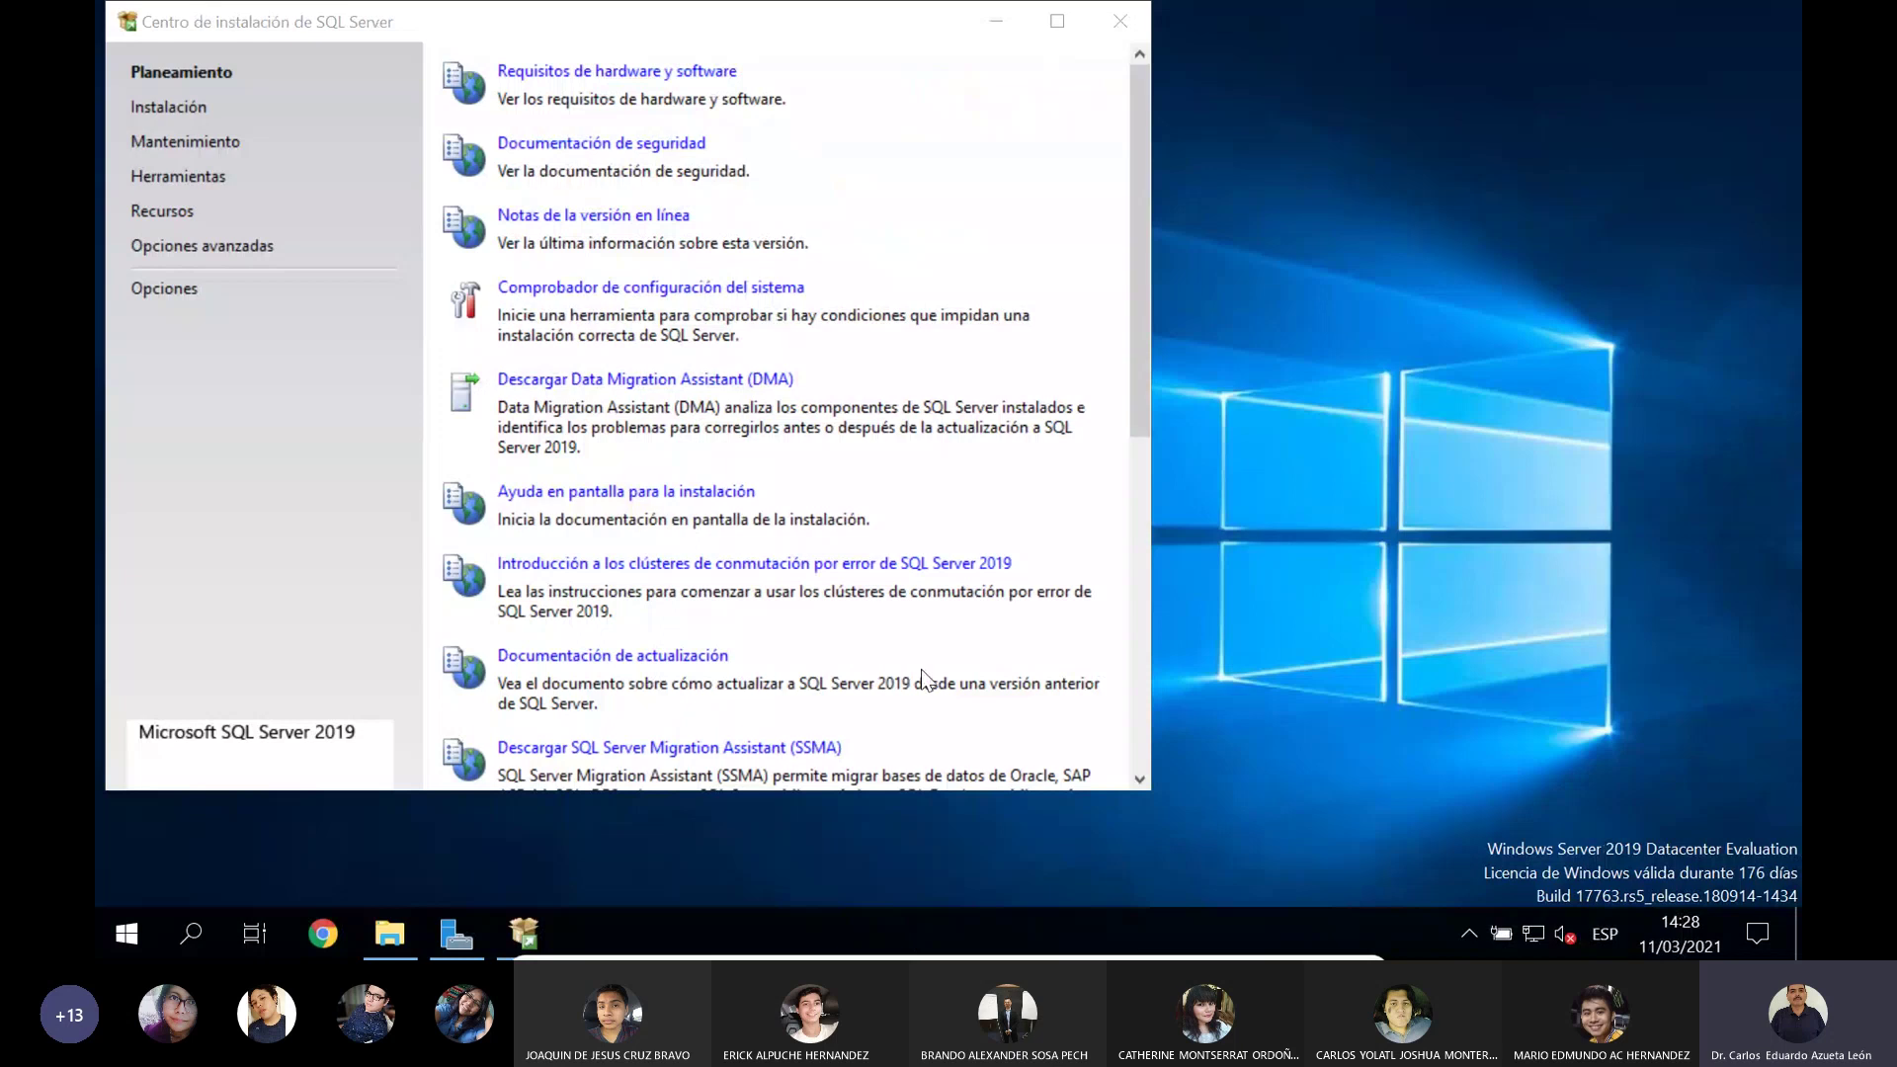
Step: Start a new standalone SQL Server installation from the SQL Server Installation Center
left_click(1138, 149)
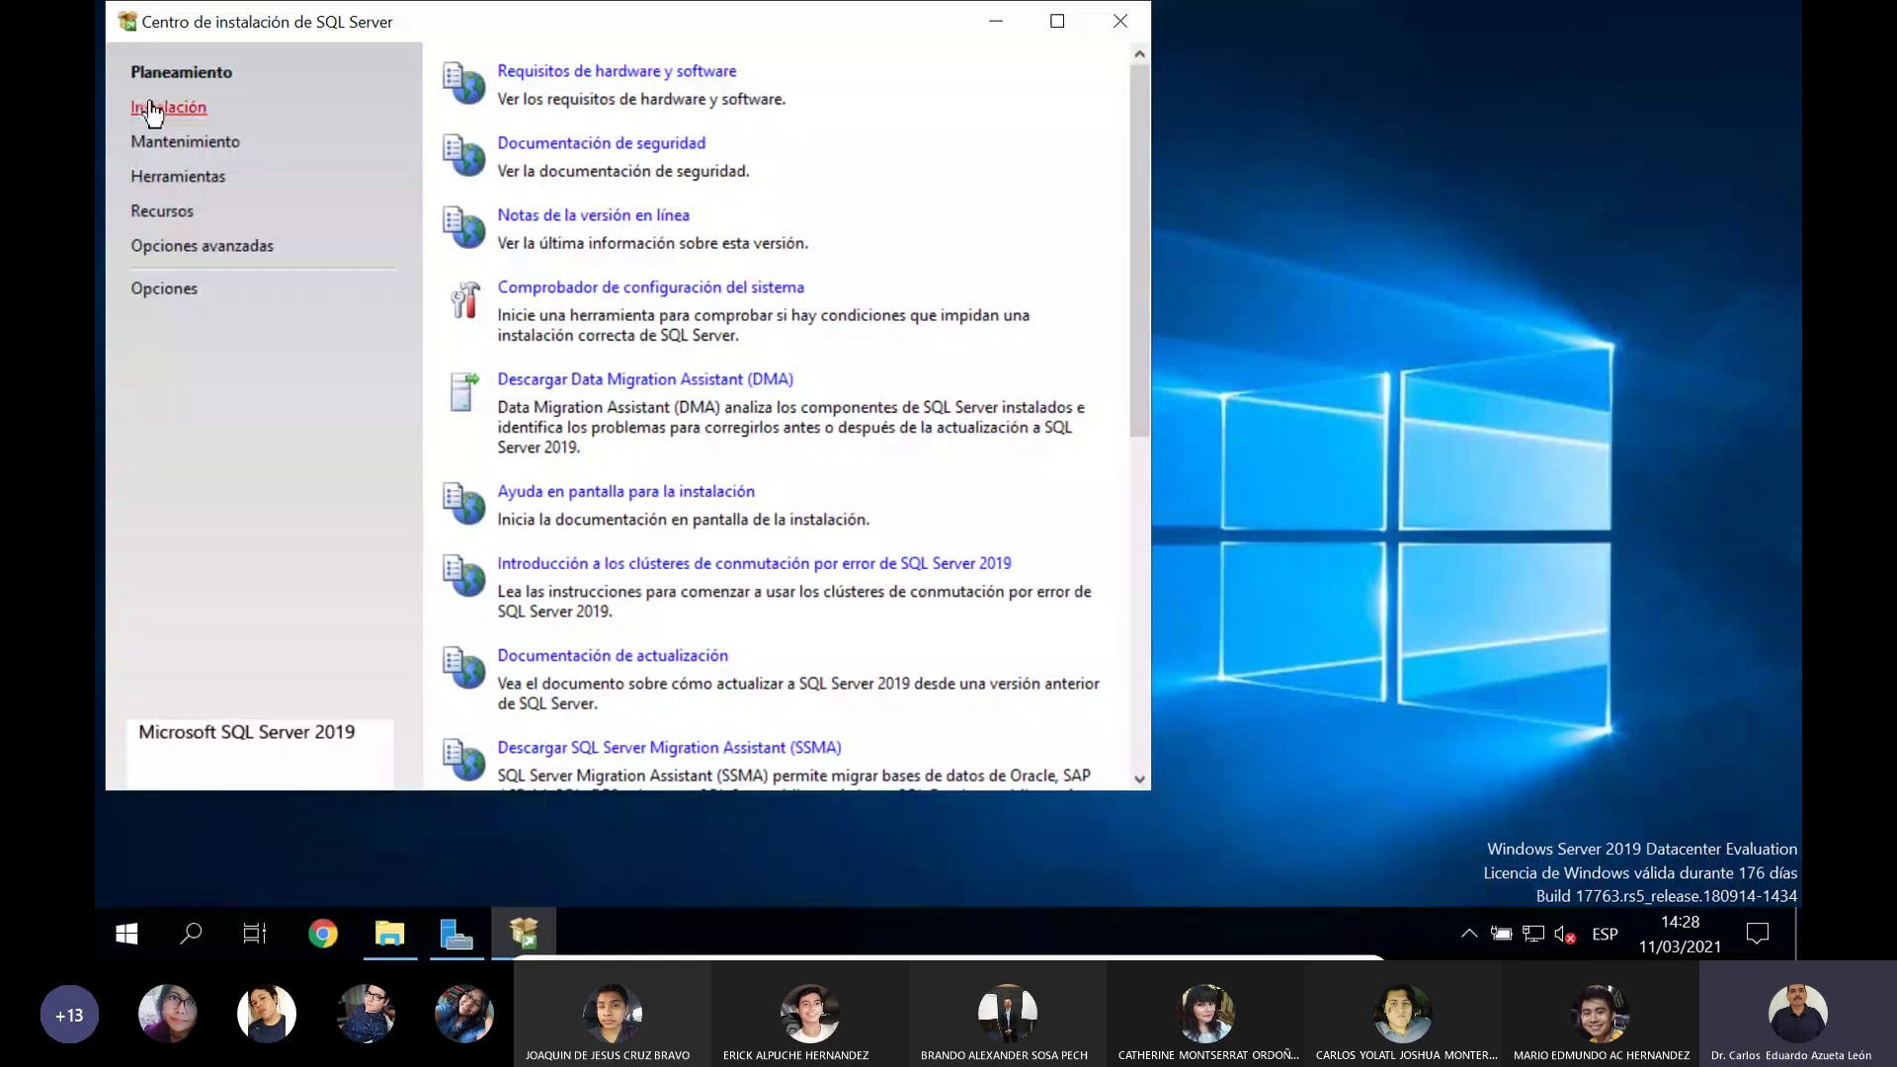
left_click(253, 109)
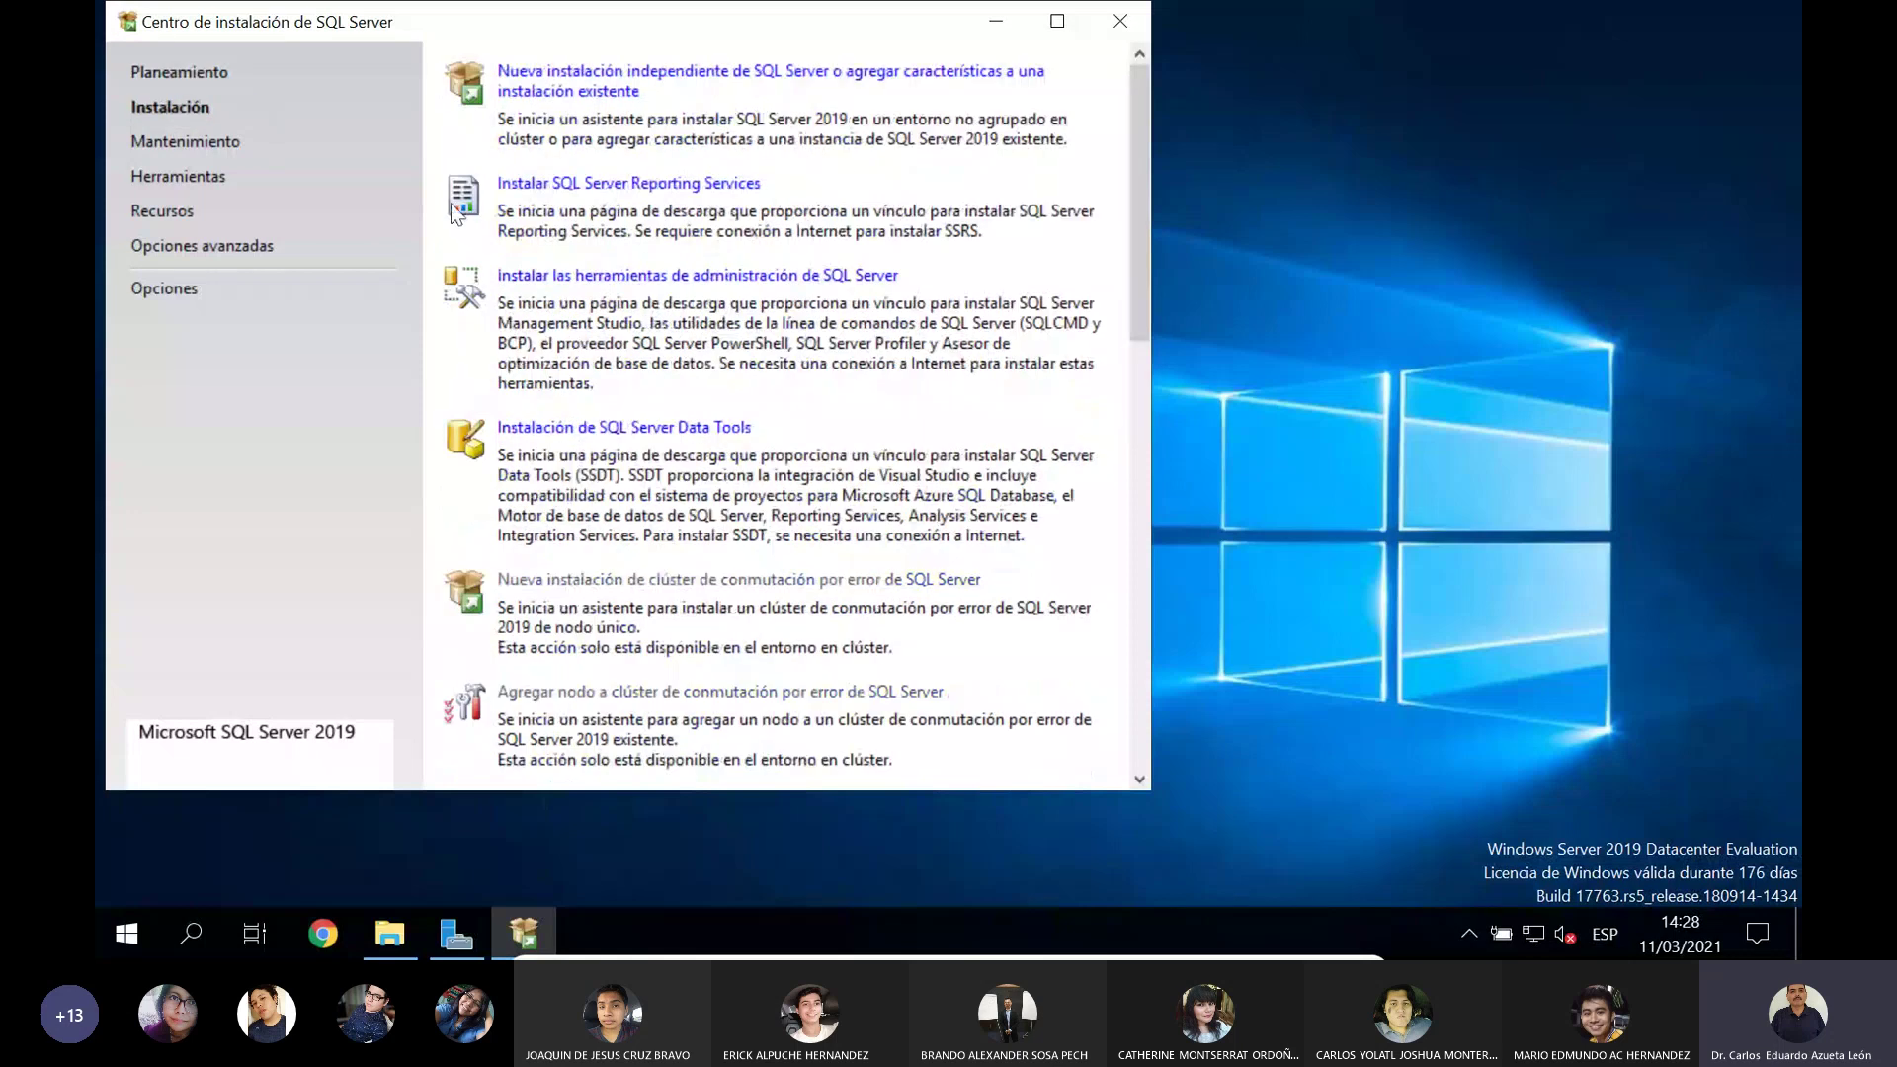
left_click(1000, 89)
left_click(808, 72)
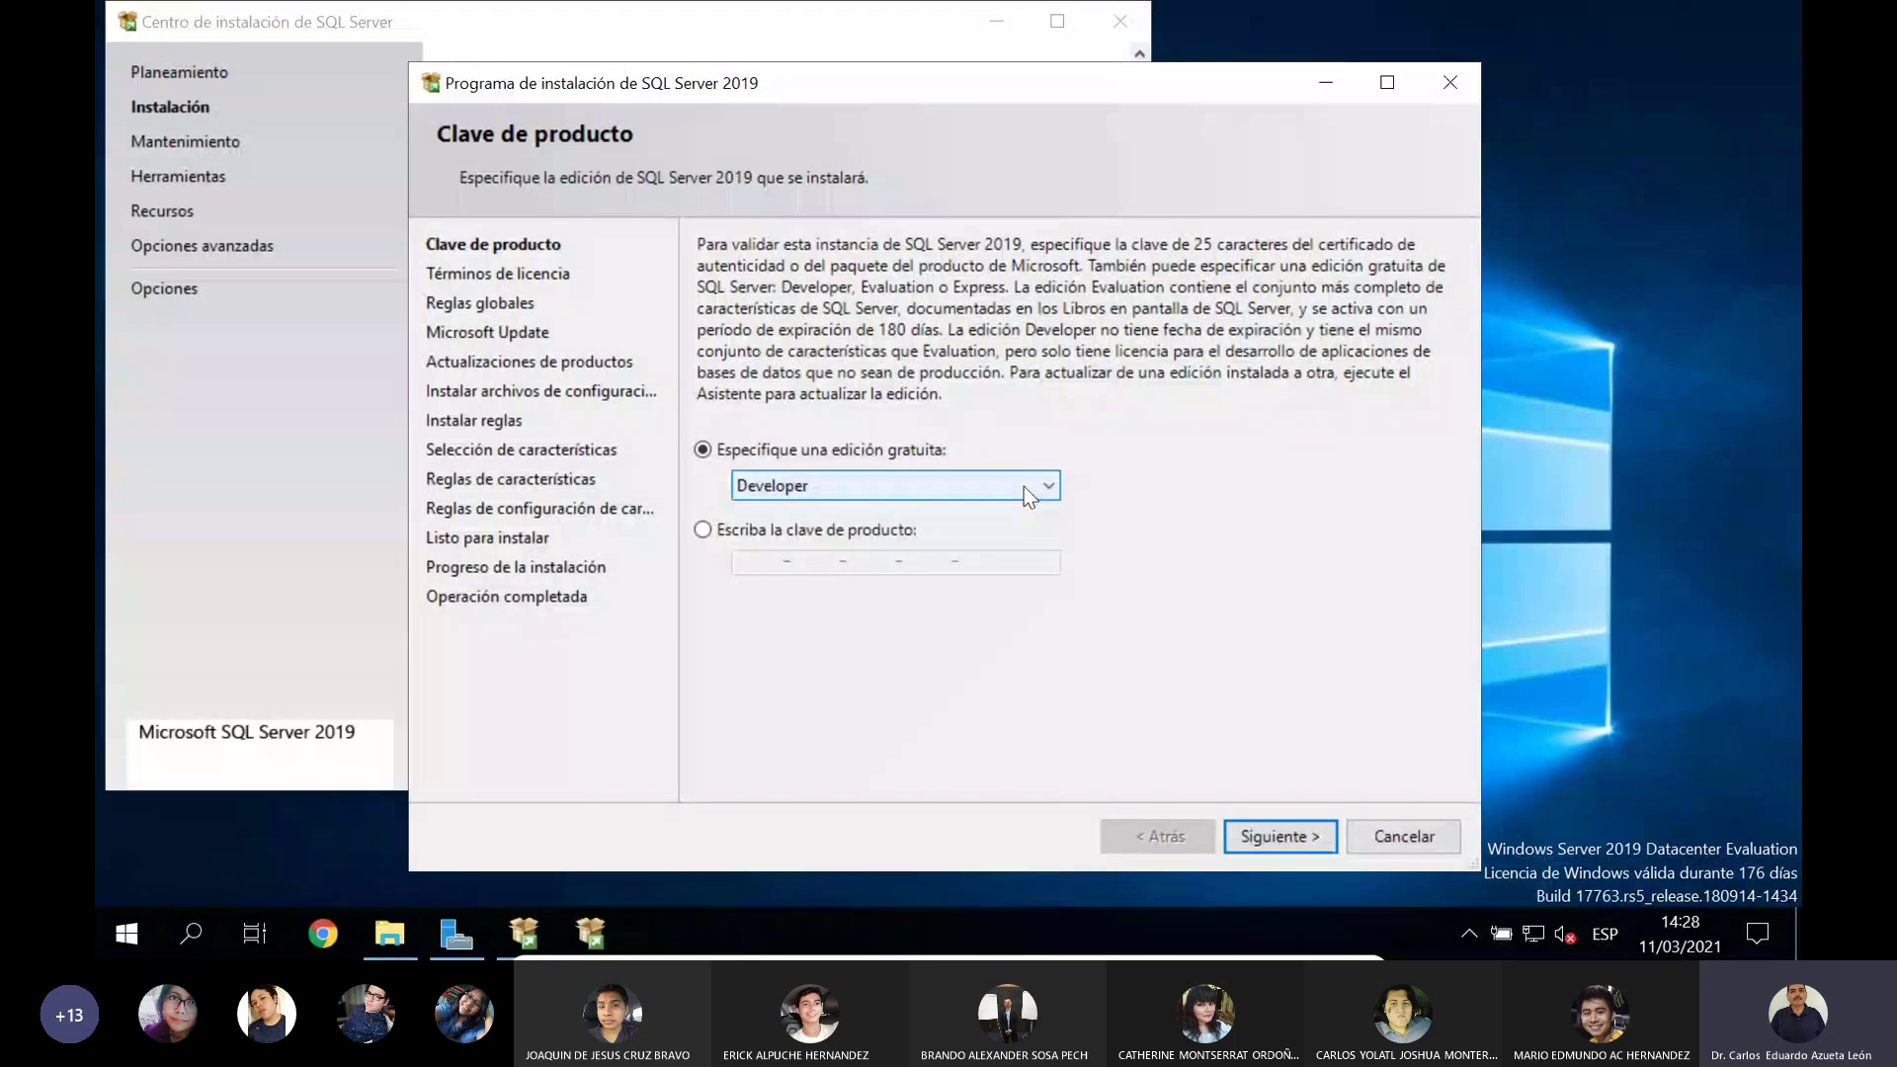
Step: Choose Developer as the free SQL Server 2019 edition and continue to the licence terms
left_click(1024, 488)
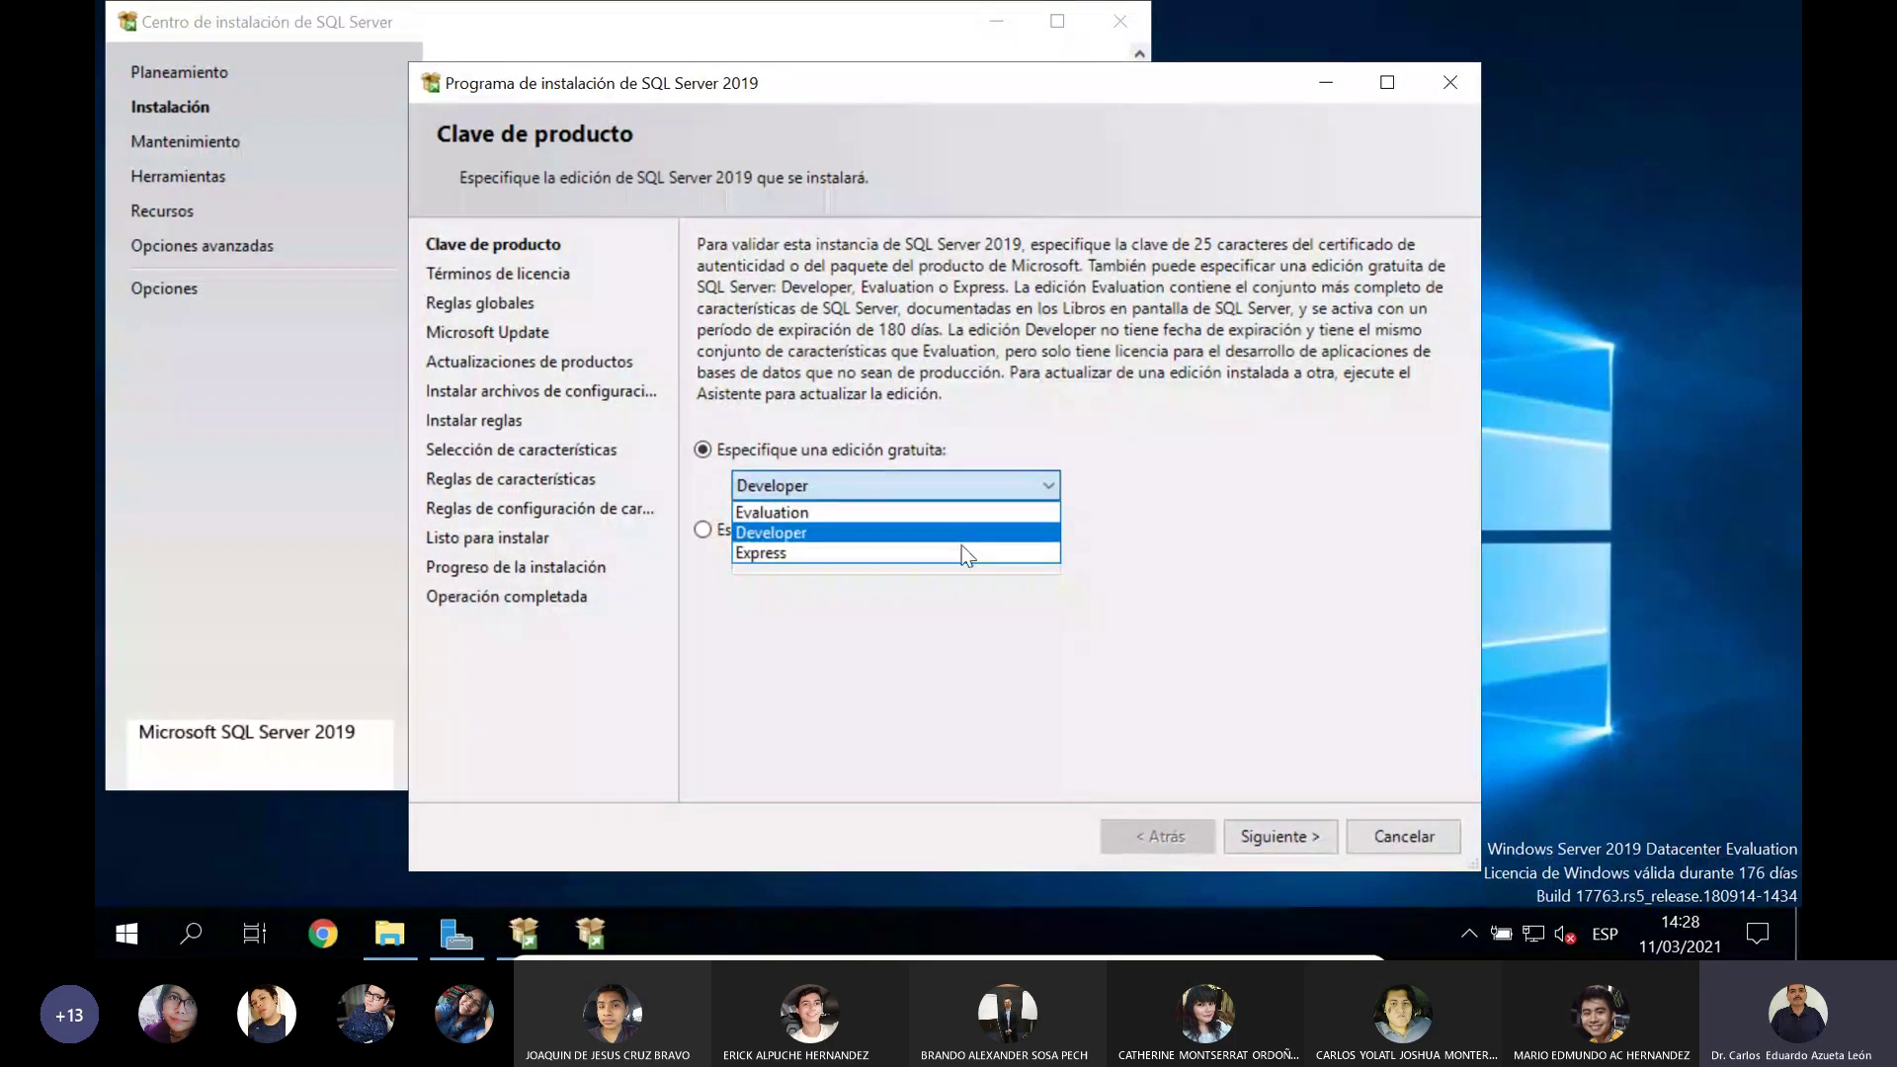
left_click(1003, 535)
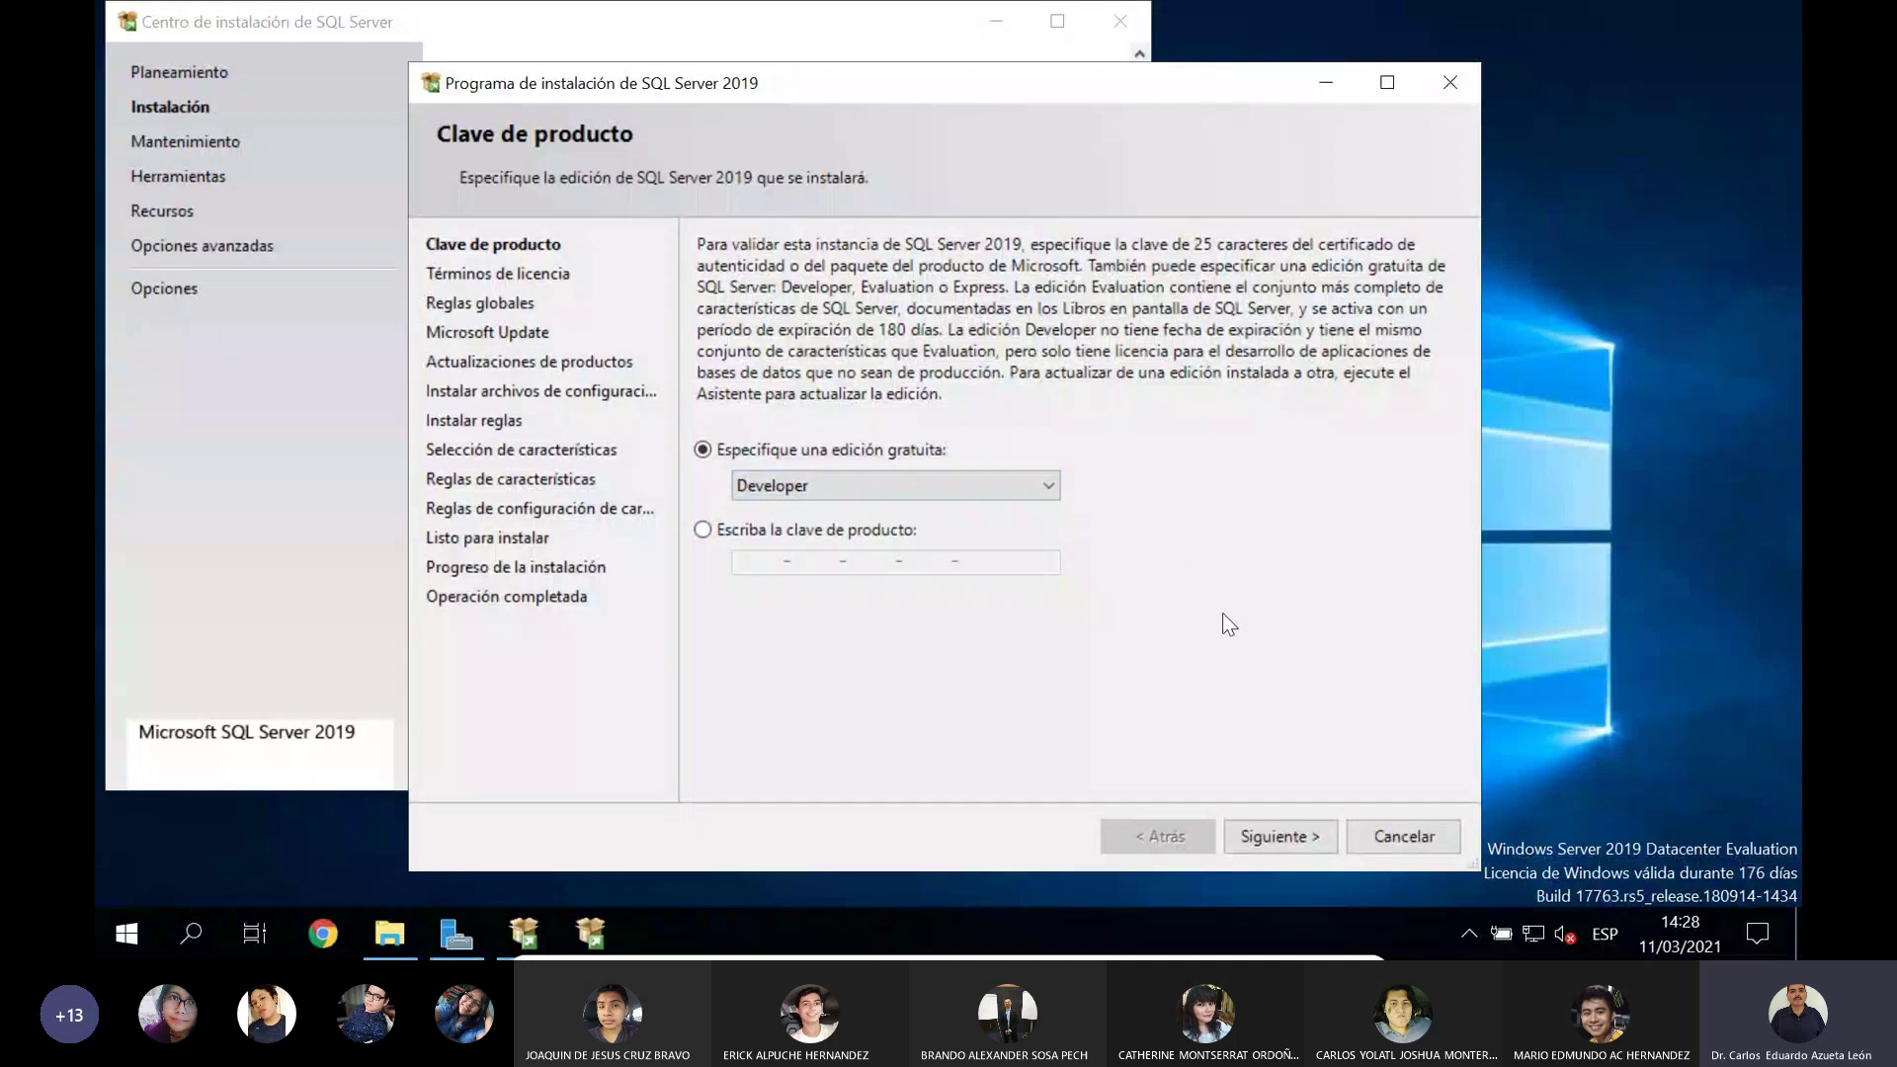
left_click(1282, 837)
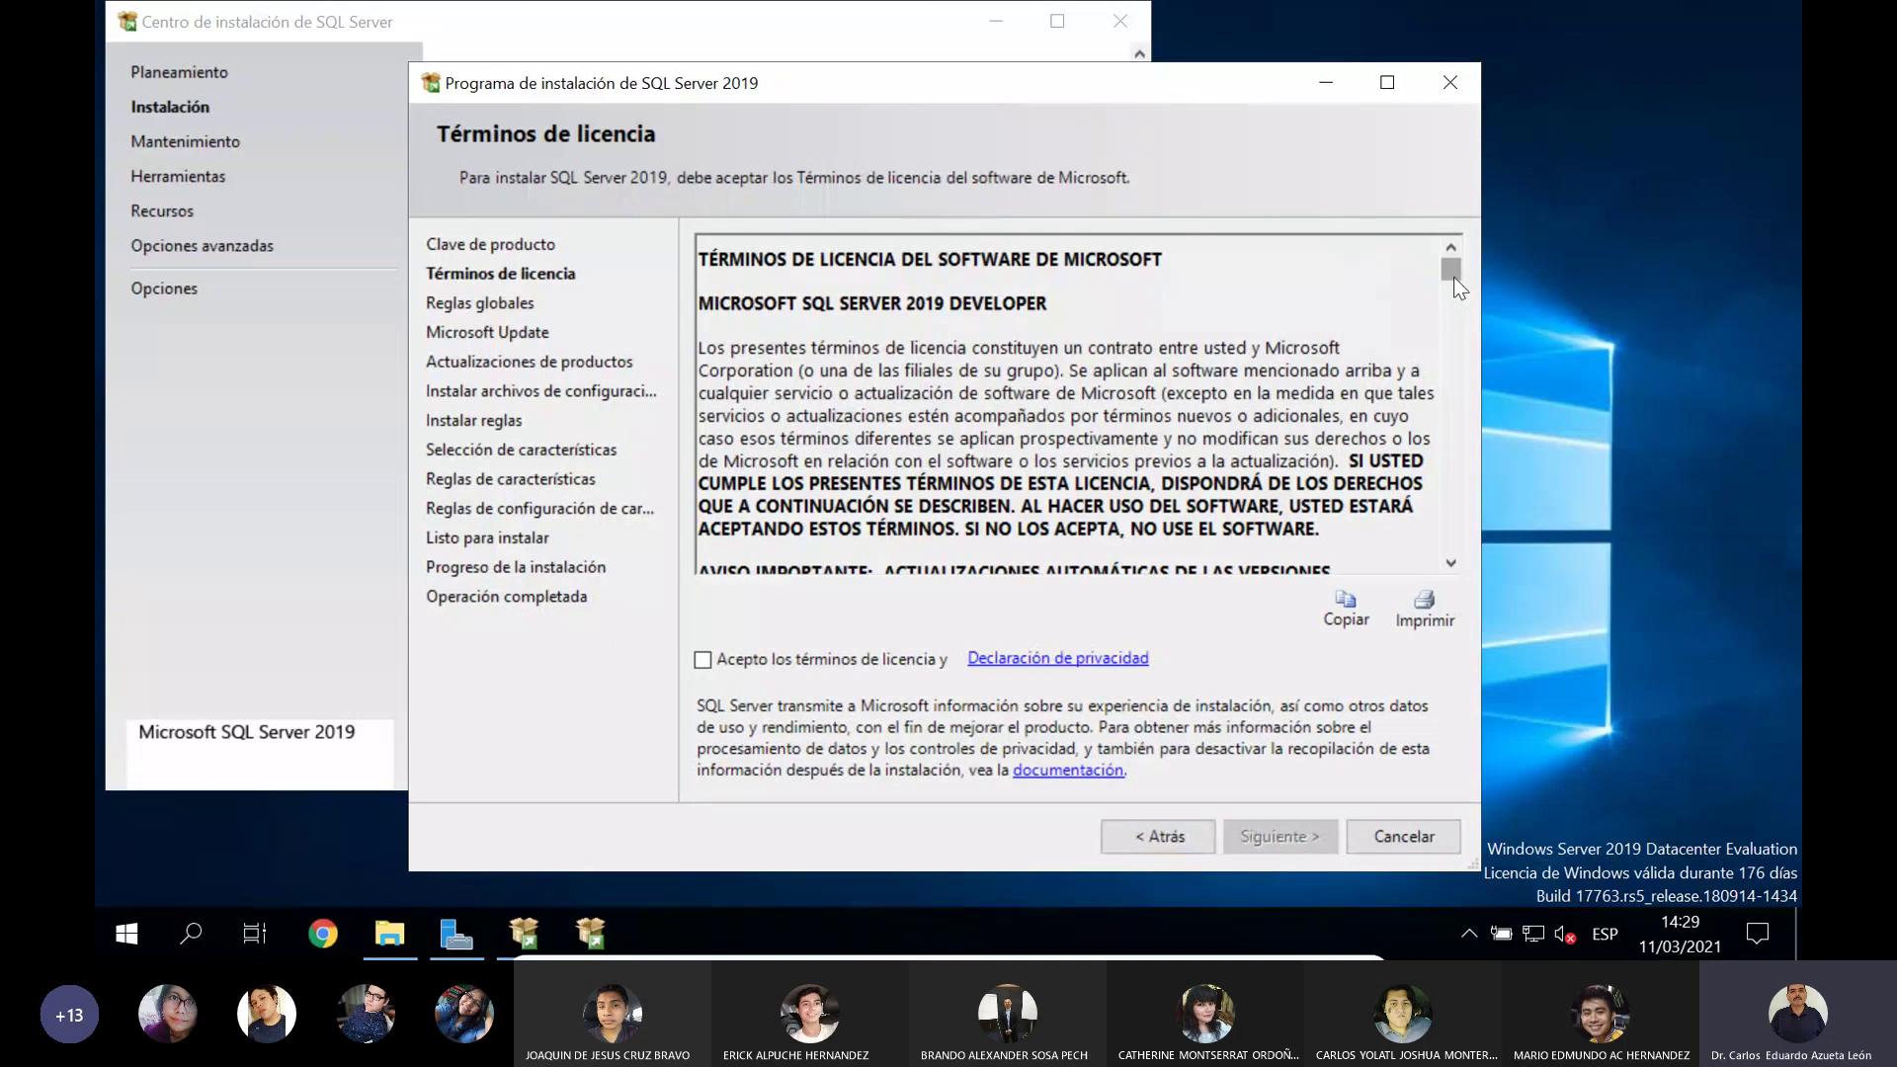
Step: Accept the SQL Server licence terms, enable Microsoft Update checks, and continue through setup to the installation rules
left_click_drag(1454, 276, 1449, 558)
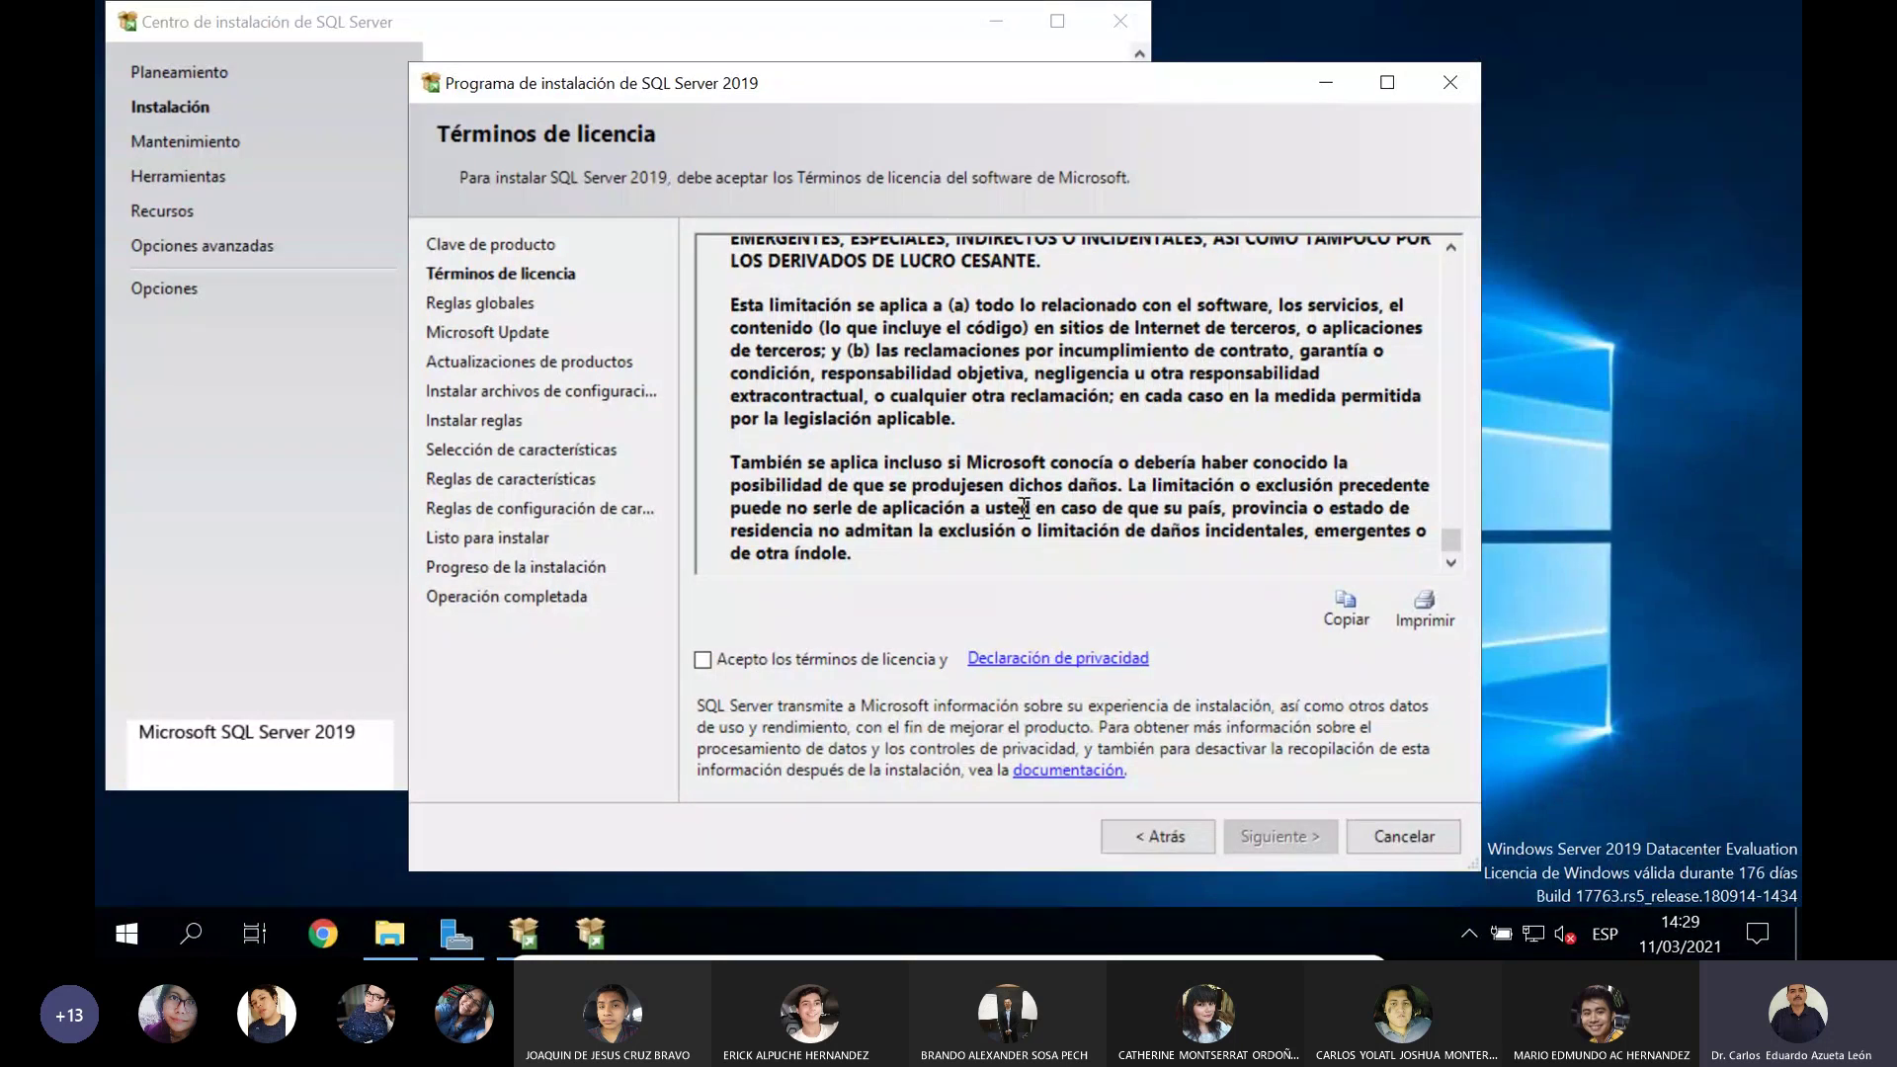
left_click(702, 659)
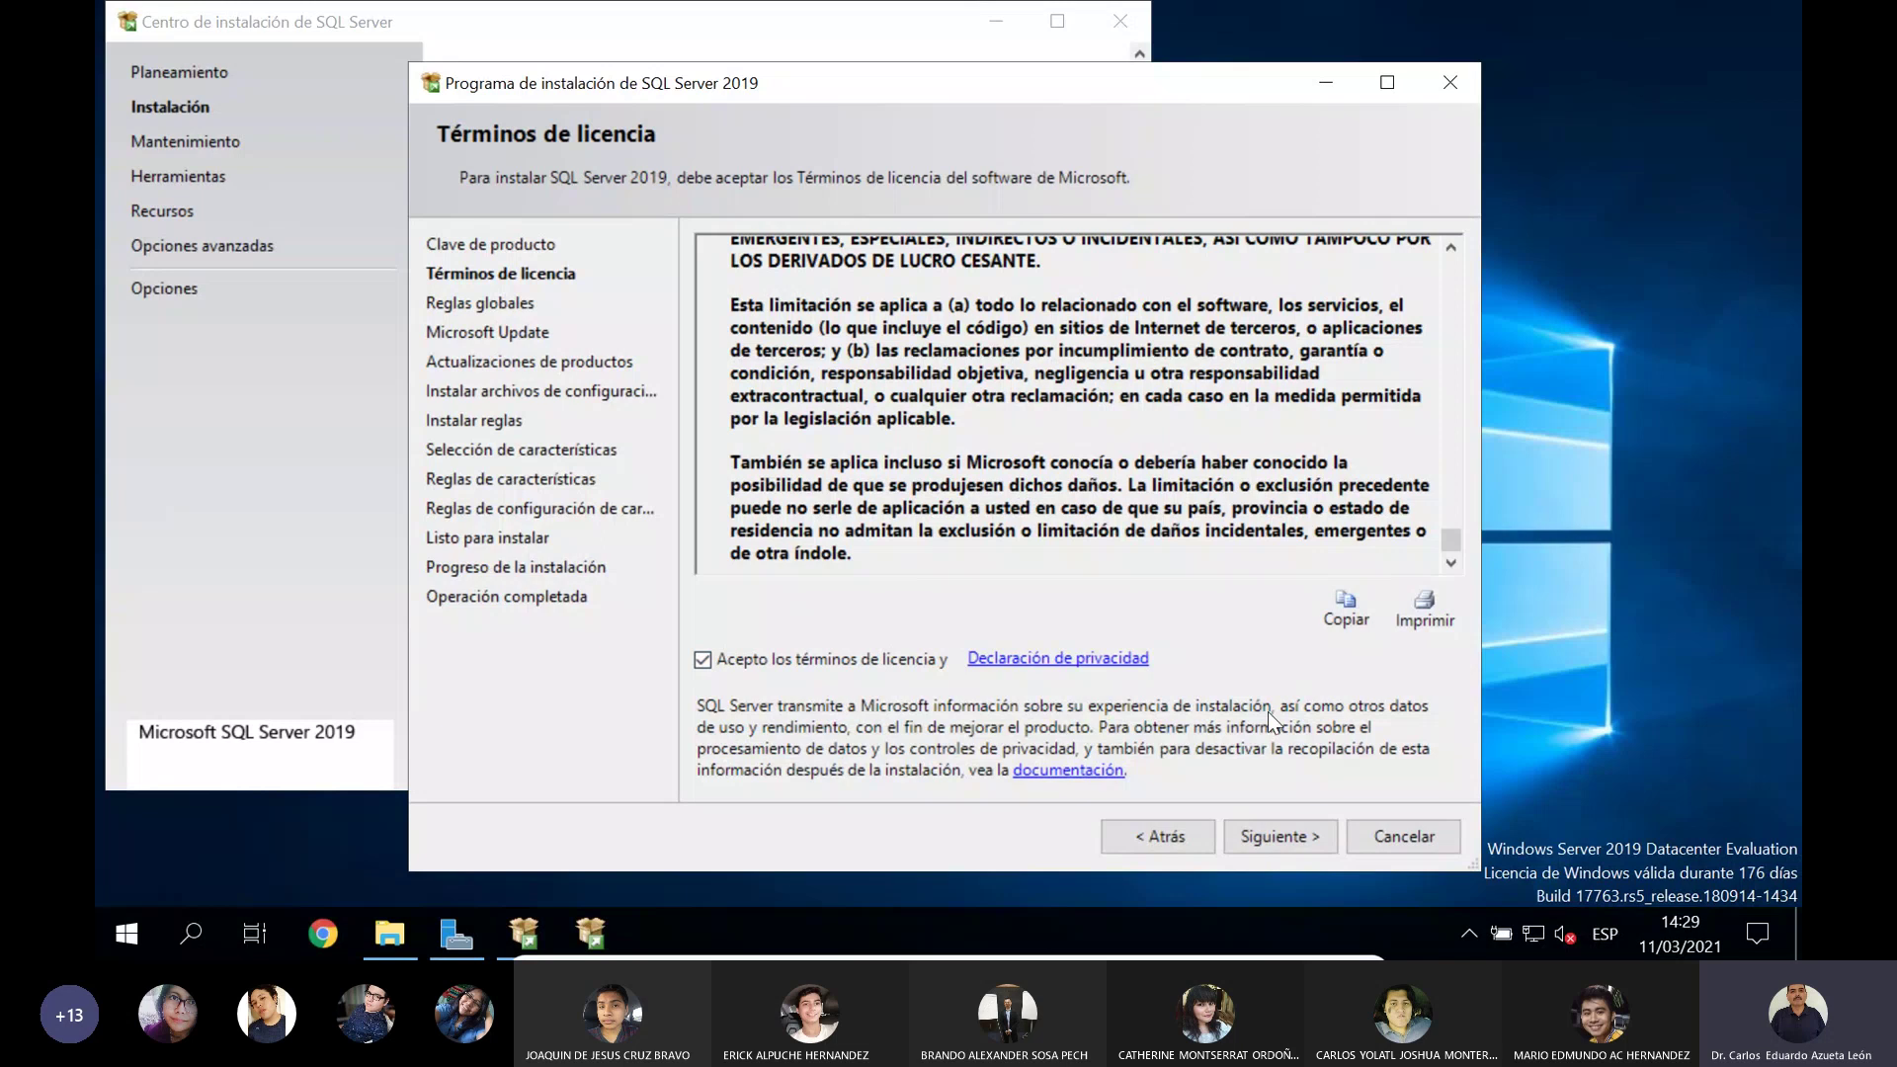
left_click(1304, 837)
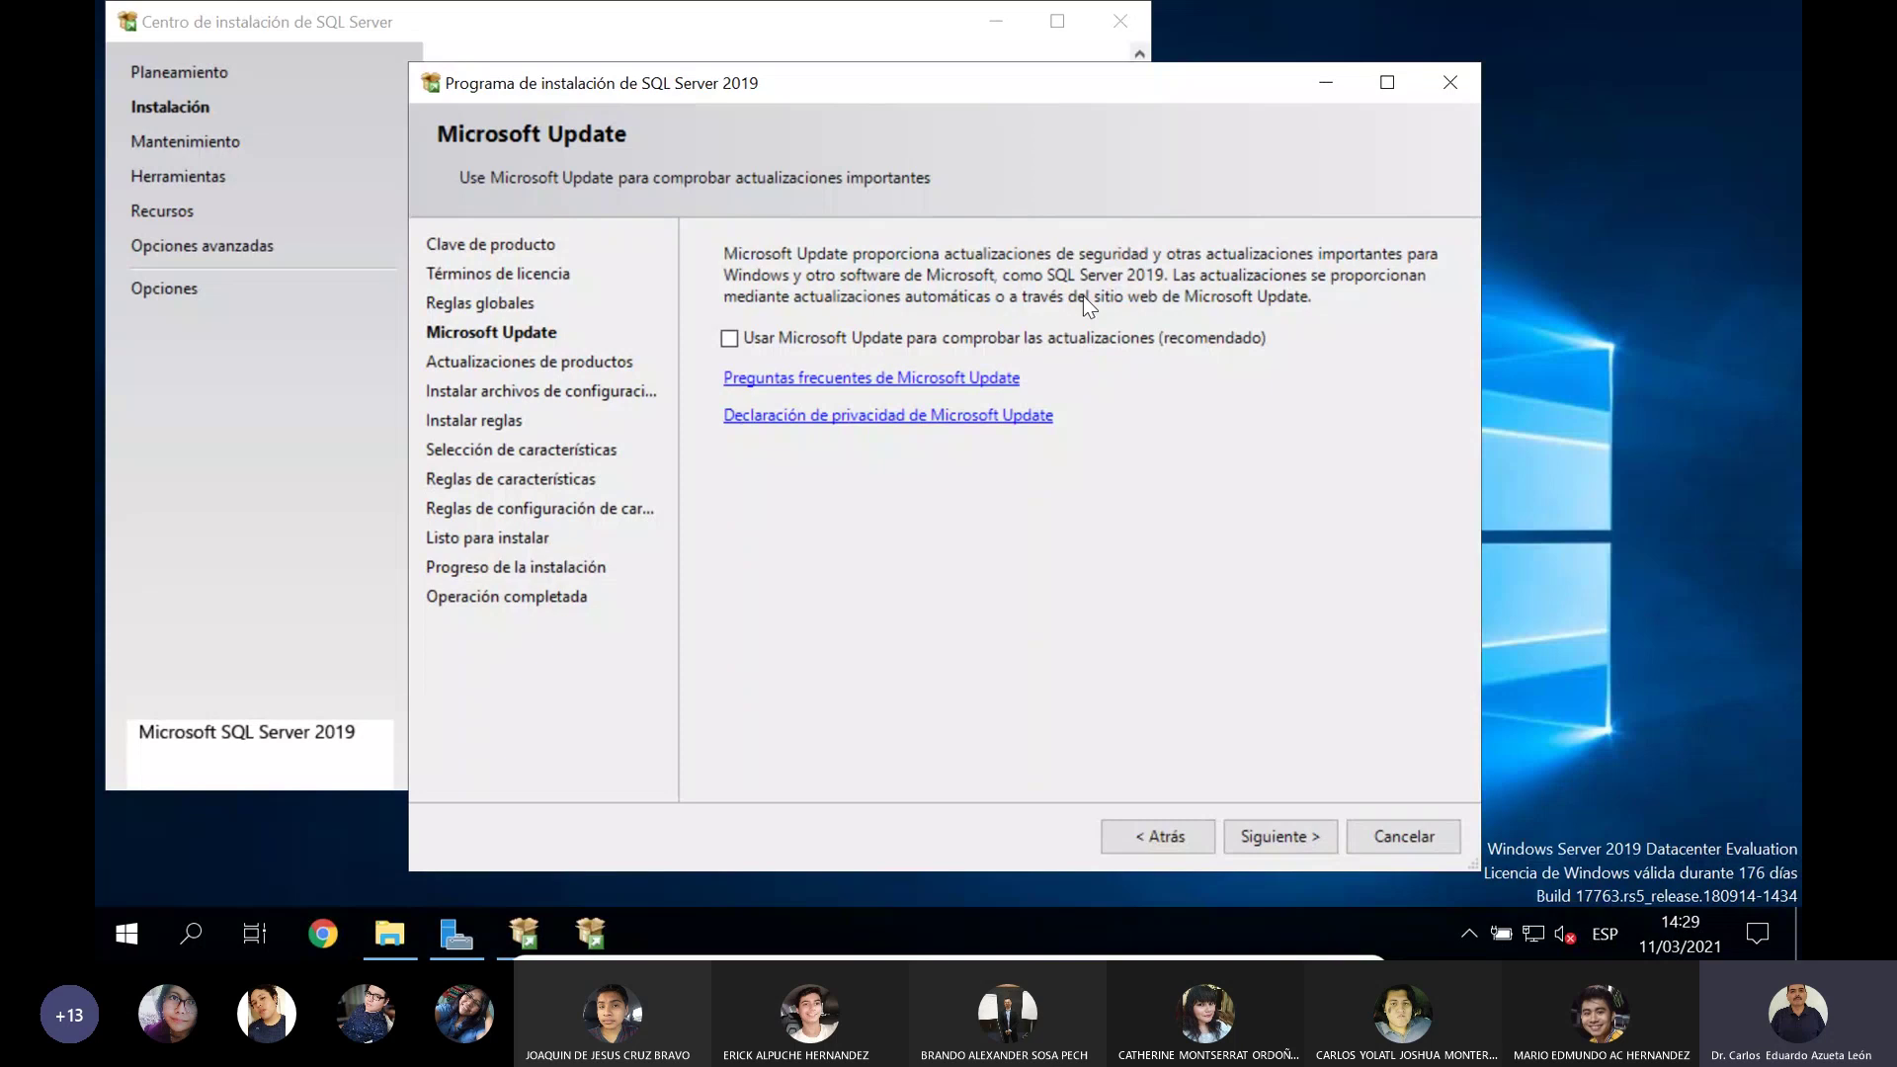
left_click(730, 339)
left_click(1280, 836)
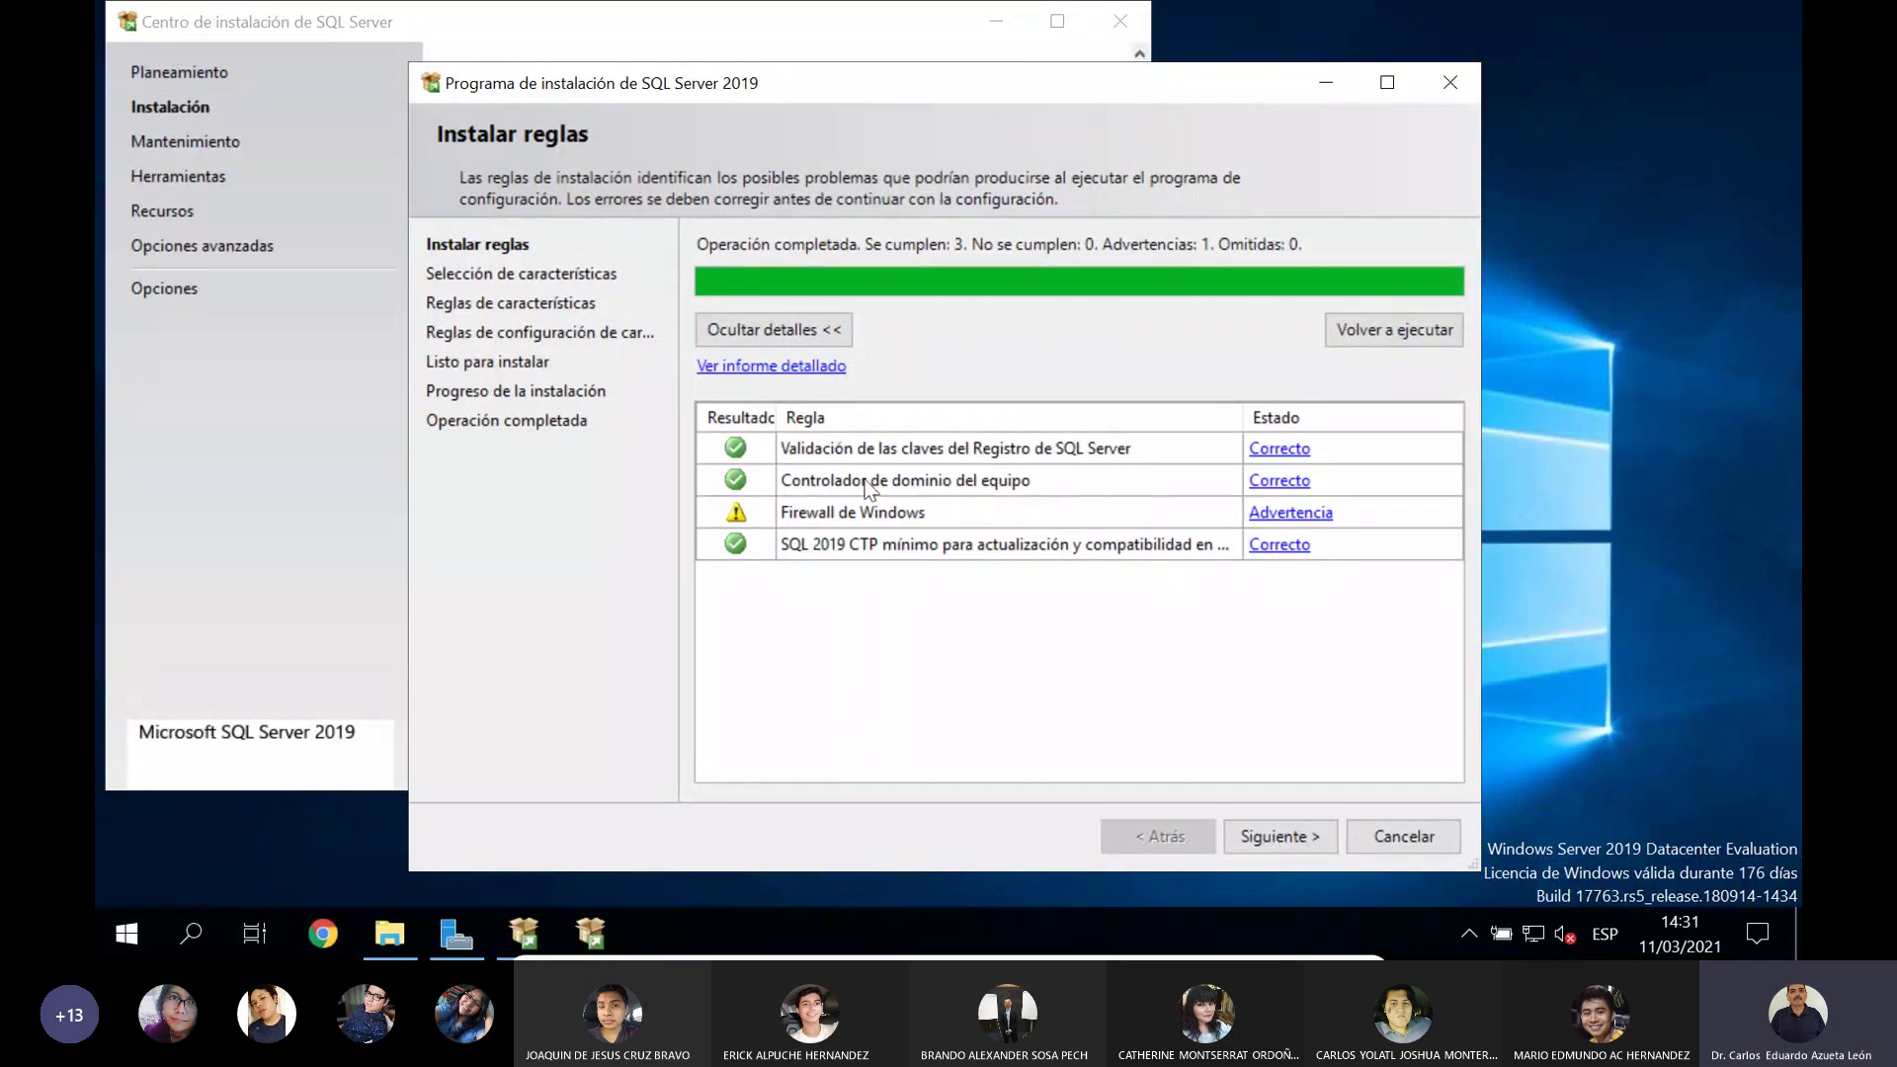
Step: Read the details of the Firewall de Windows rule warning, dismiss them, and continue to the feature selection
left_click(1267, 514)
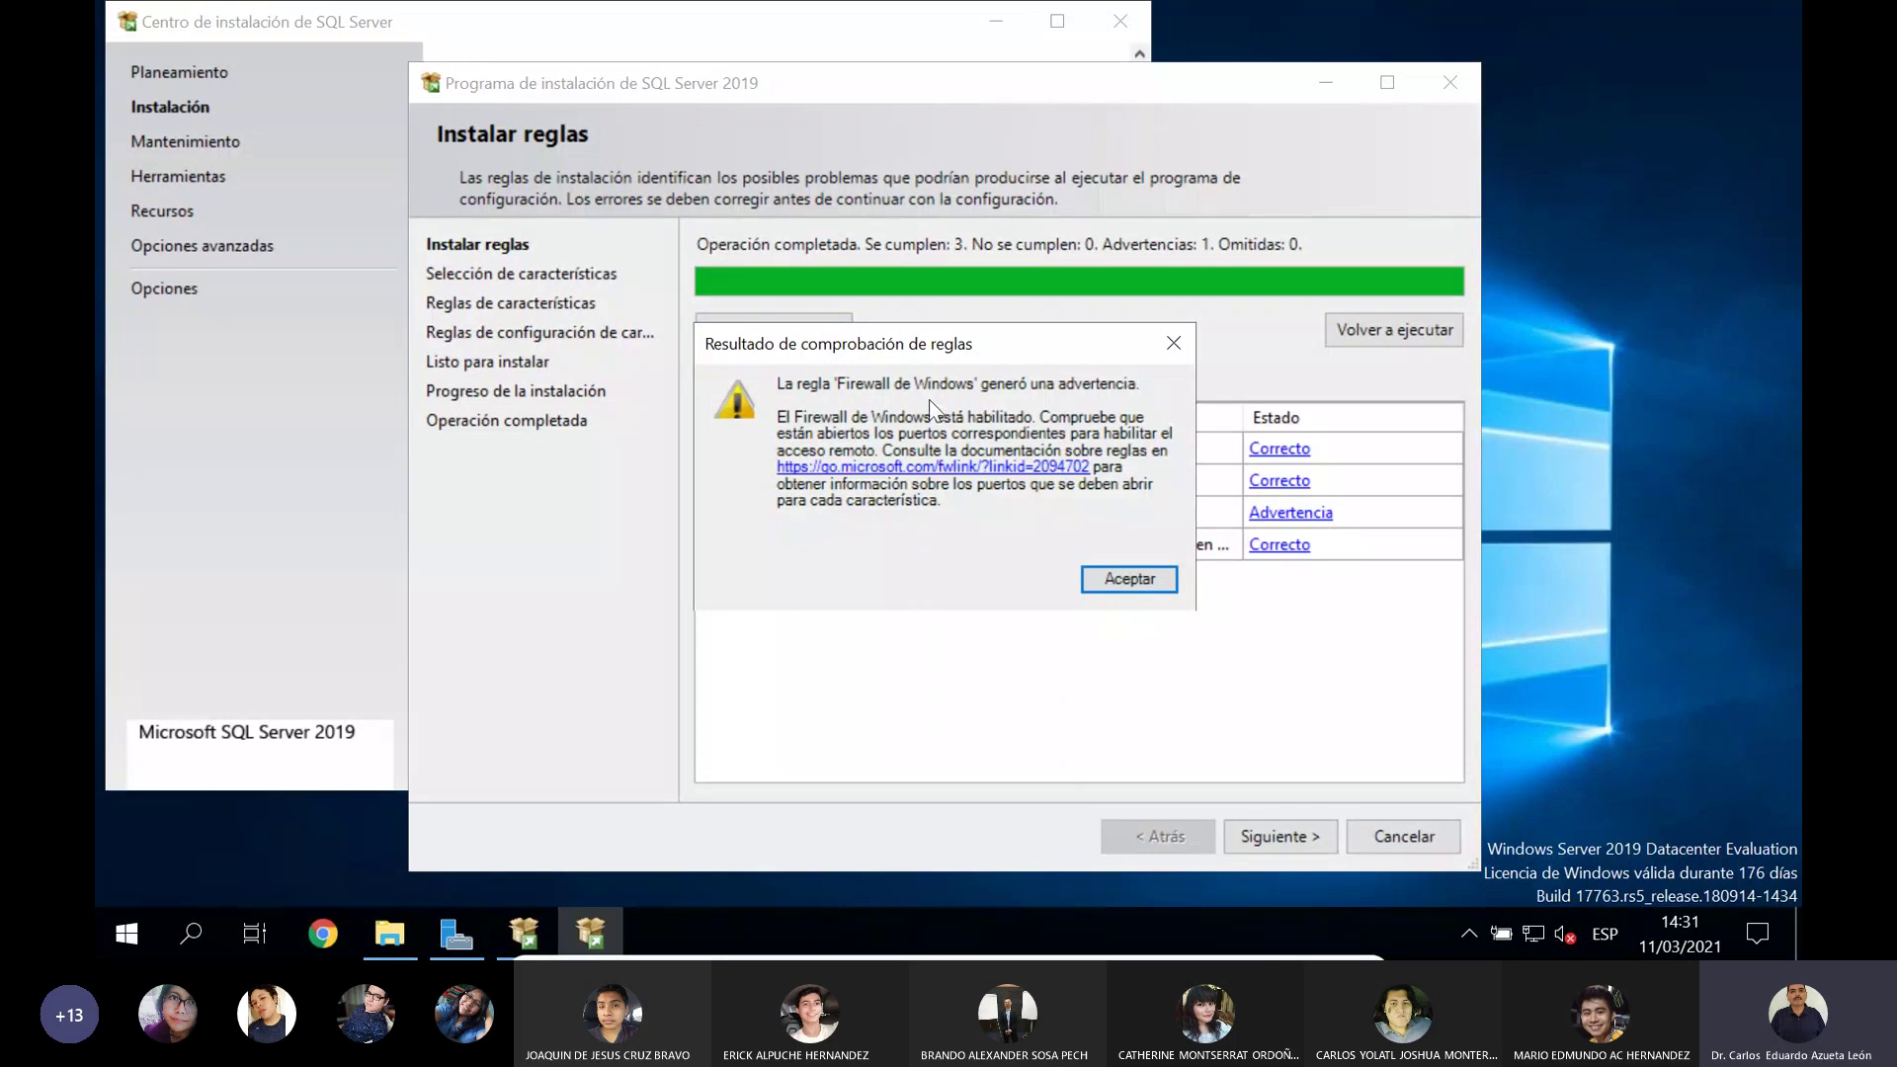
key("Return")
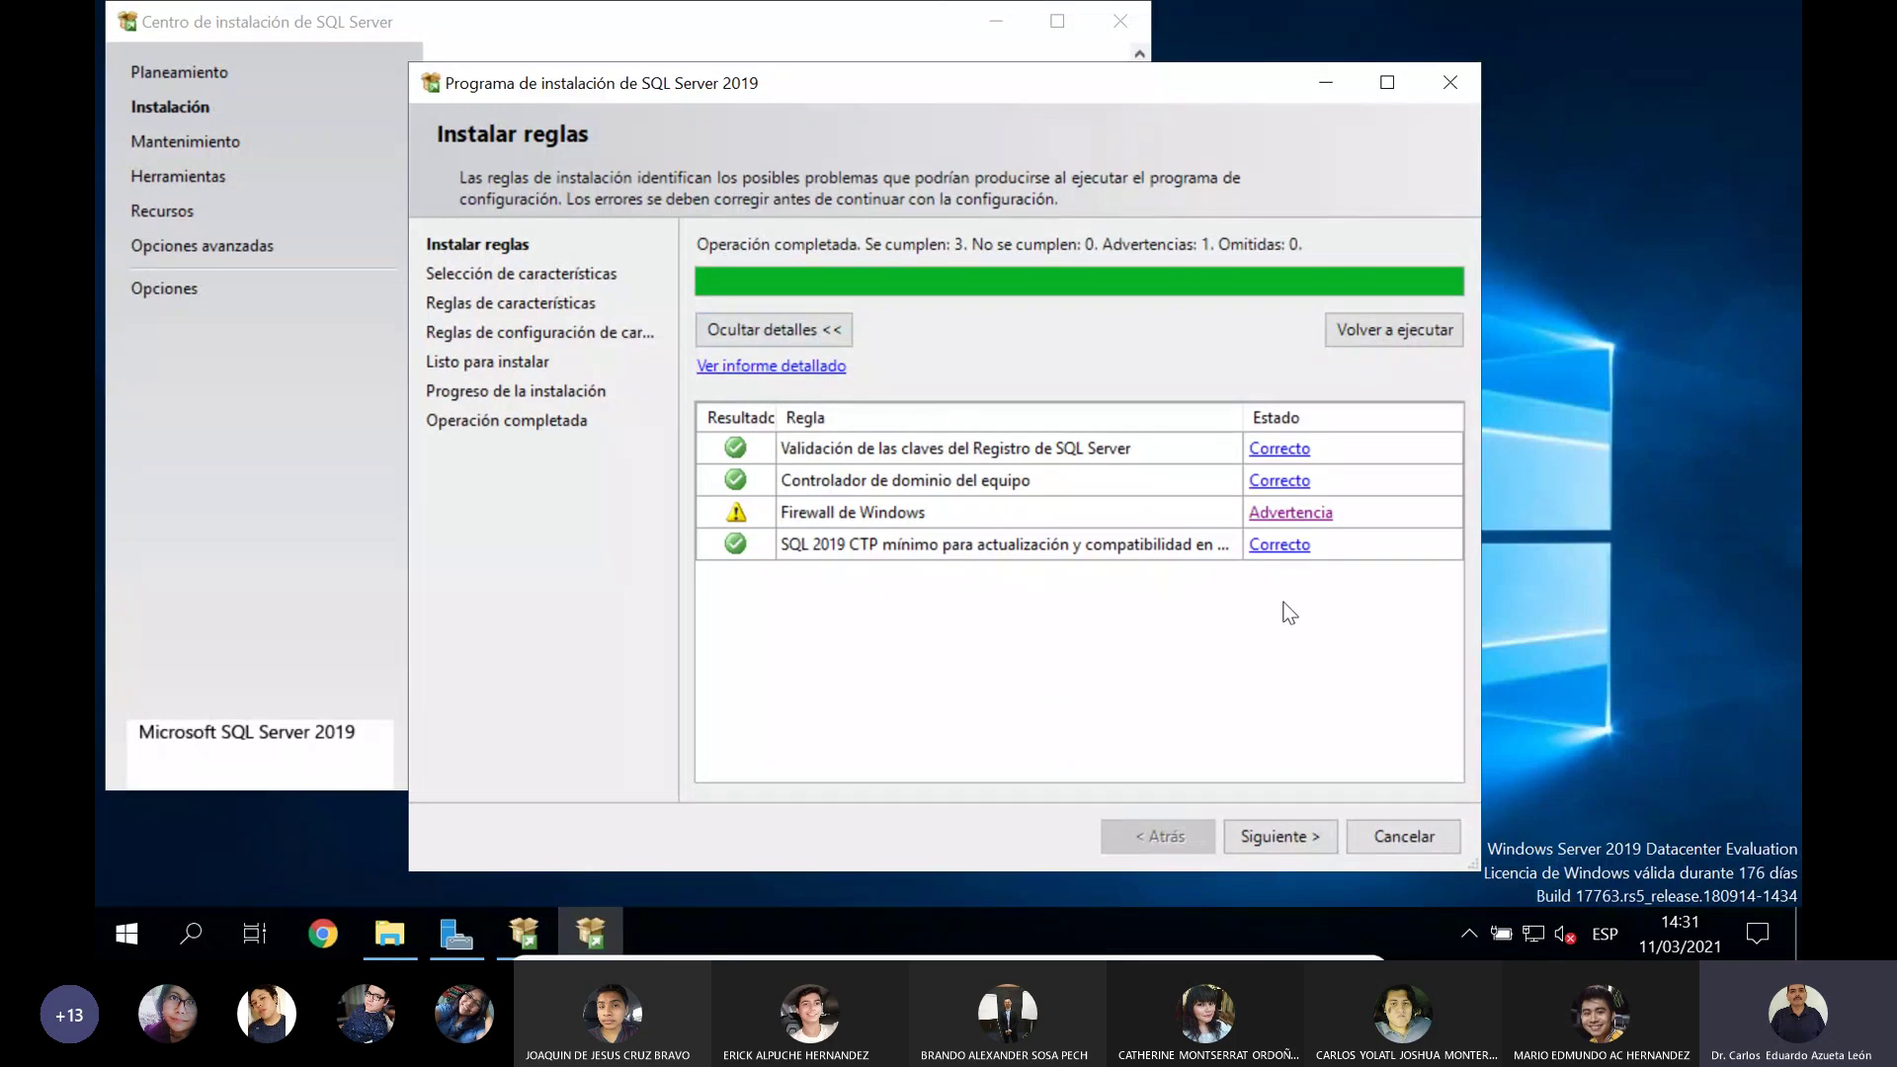
left_click(1281, 836)
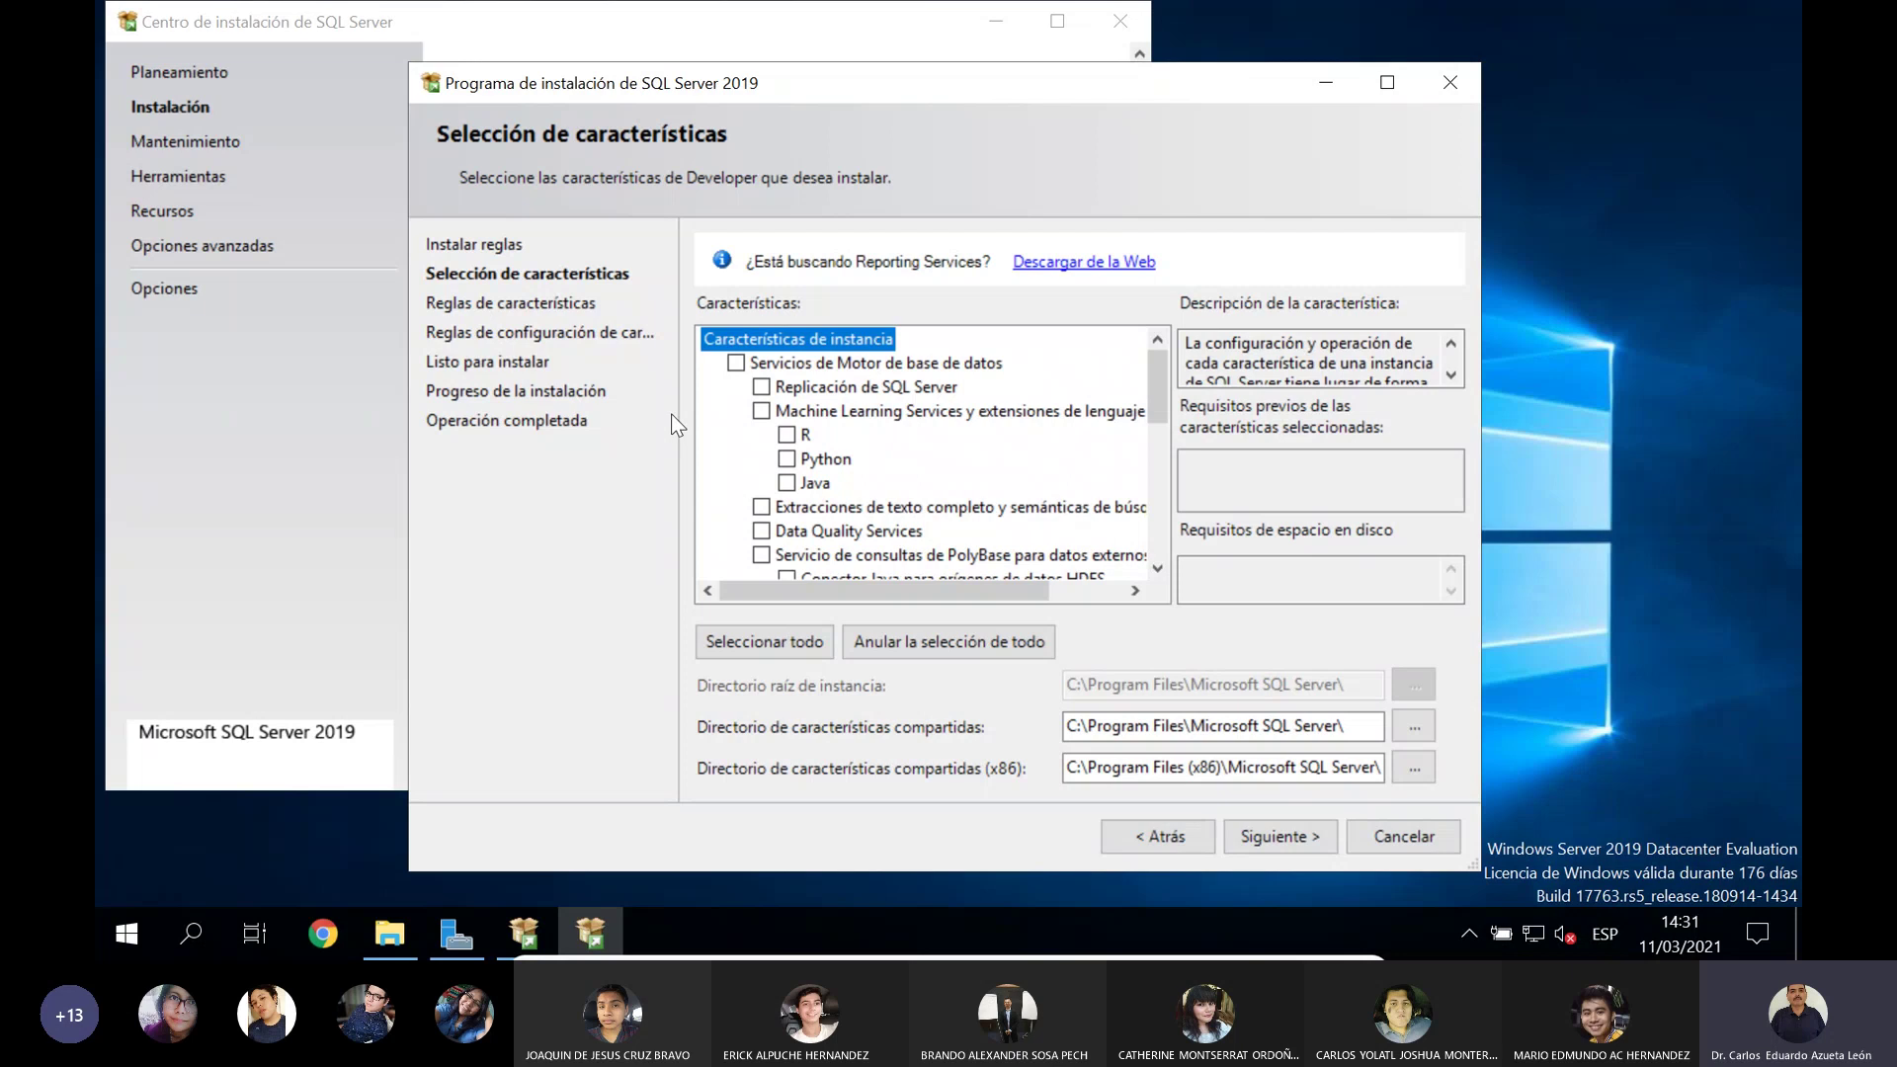
Step: Select Servicios de Motor de base de datos, Replicación de SQL Server, and Machine Learning Services with R, Python and Java
left_click(736, 363)
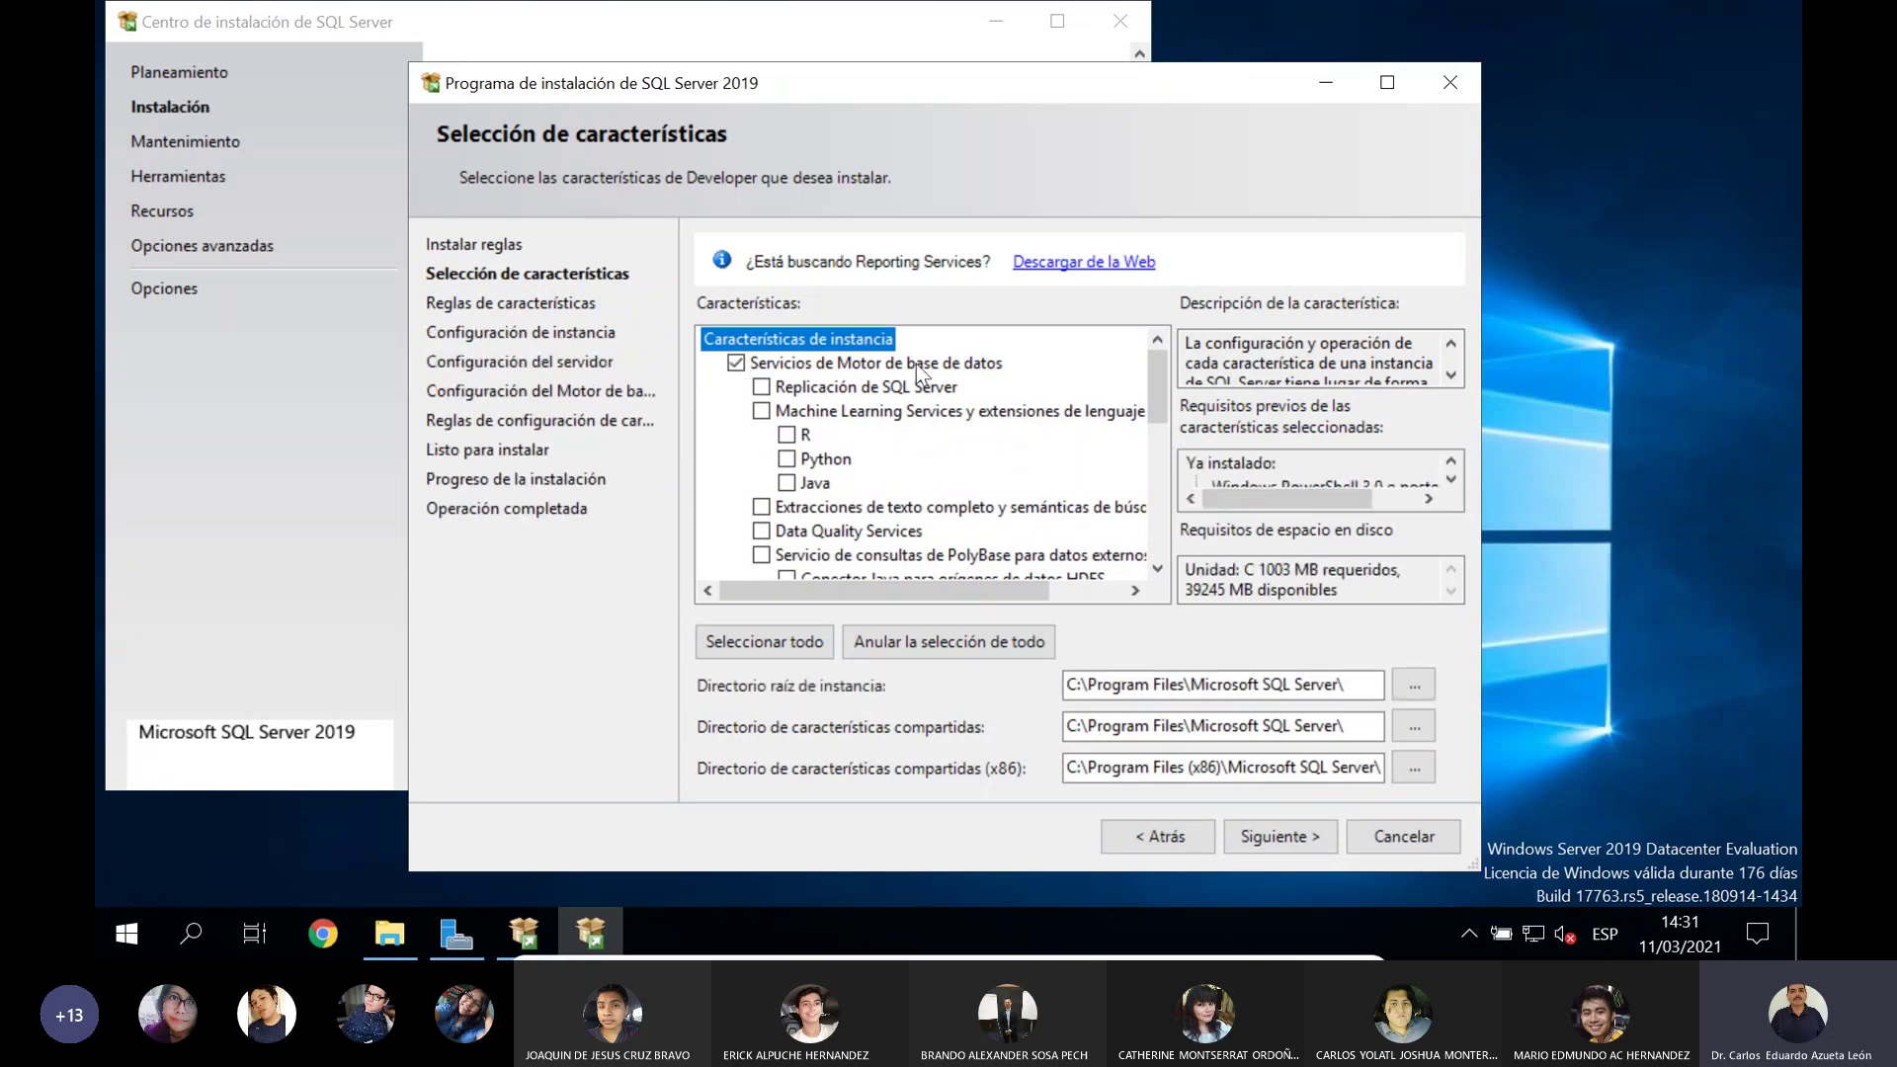
left_click(760, 386)
left_click(760, 410)
left_click(787, 435)
left_click(786, 458)
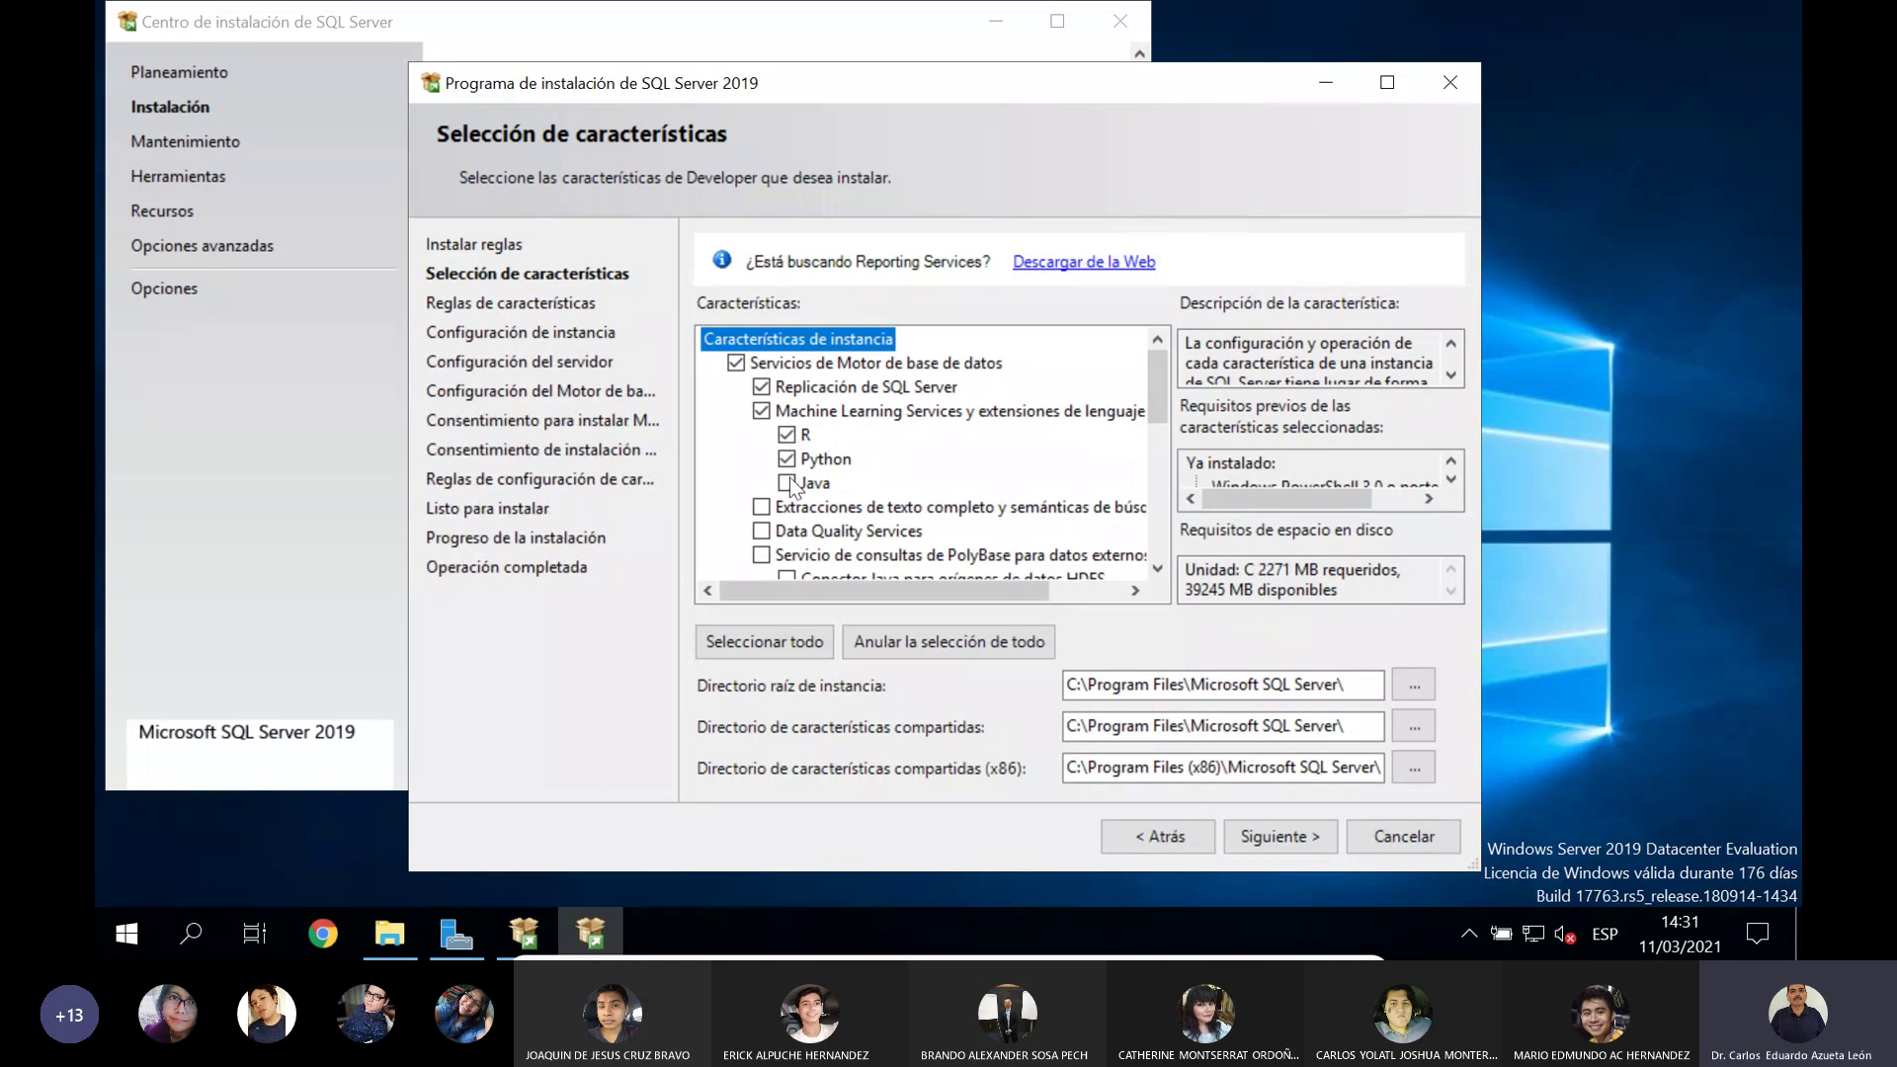
left_click(787, 482)
Step: Add full-text and semantic extractions, Data Quality Services, the PolyBase query service with its HDFS Java connector, and Analysis Services
left_click(761, 508)
left_click(761, 530)
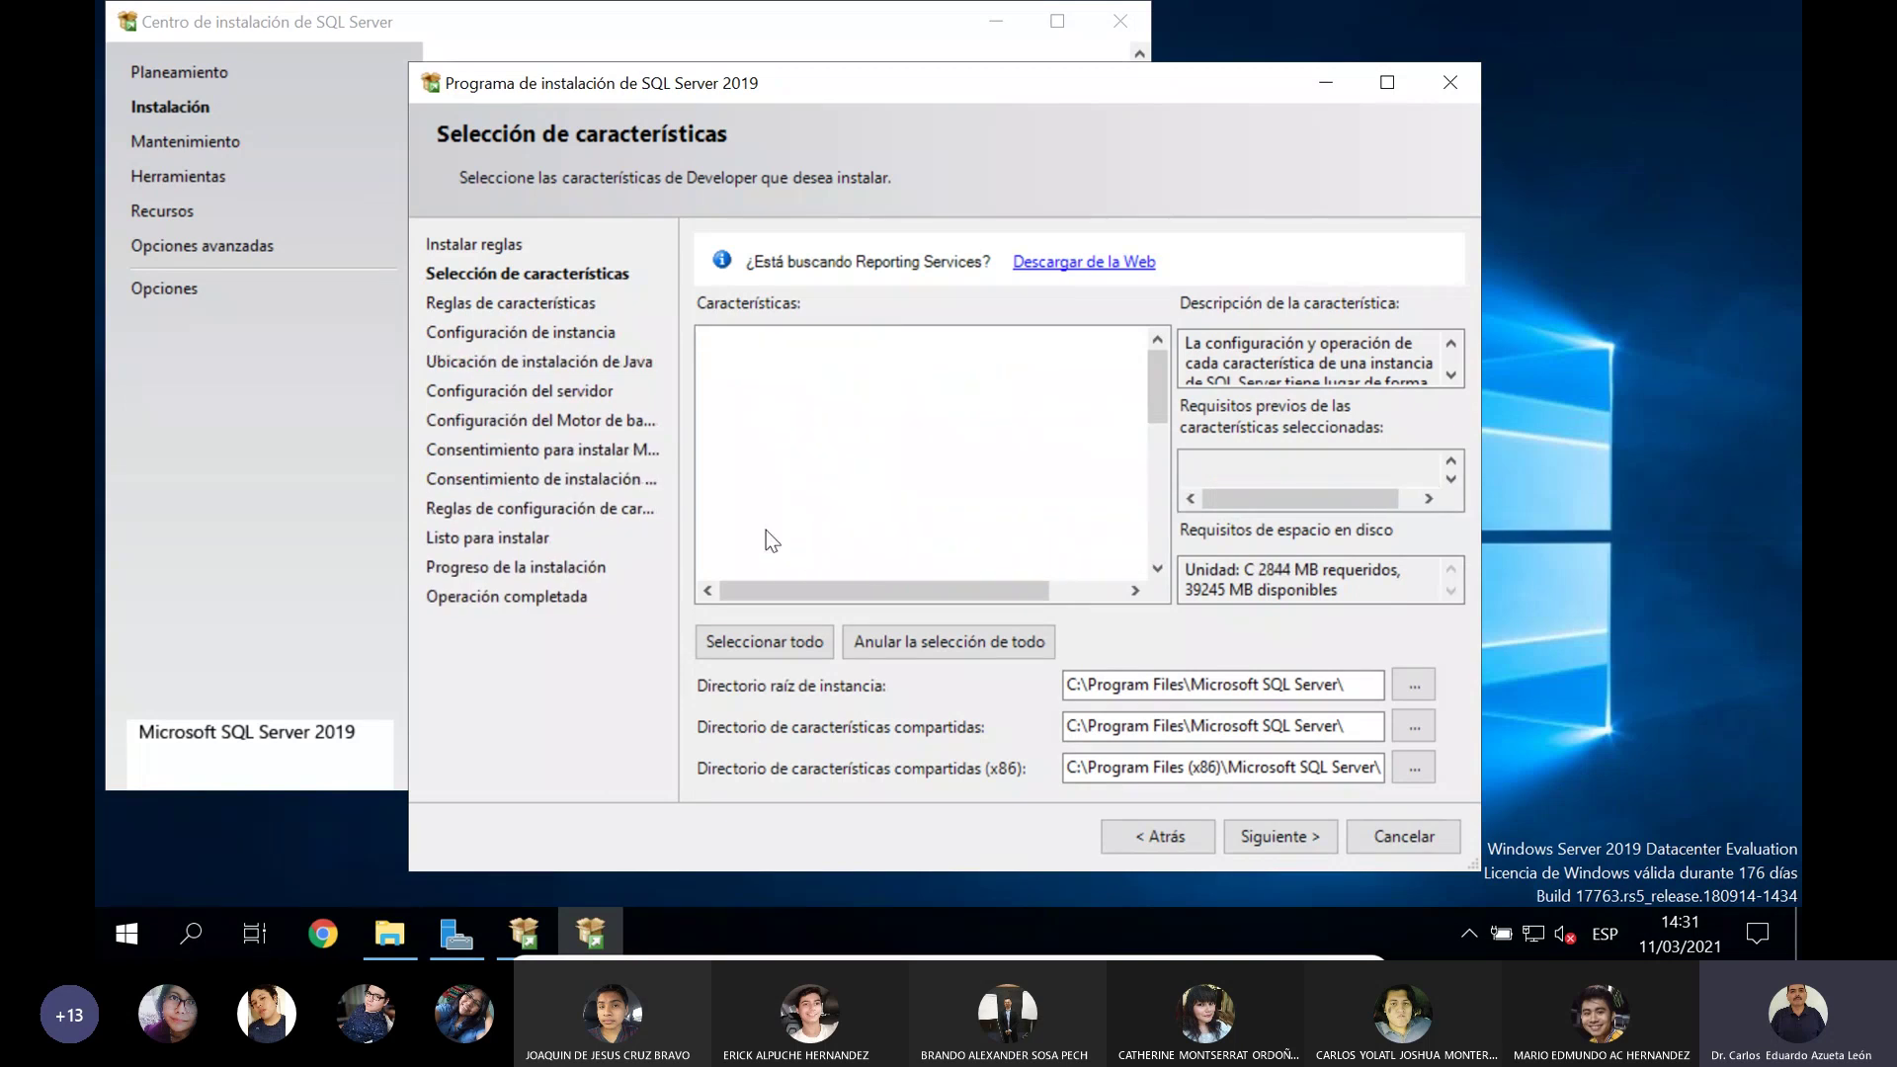
left_click(761, 556)
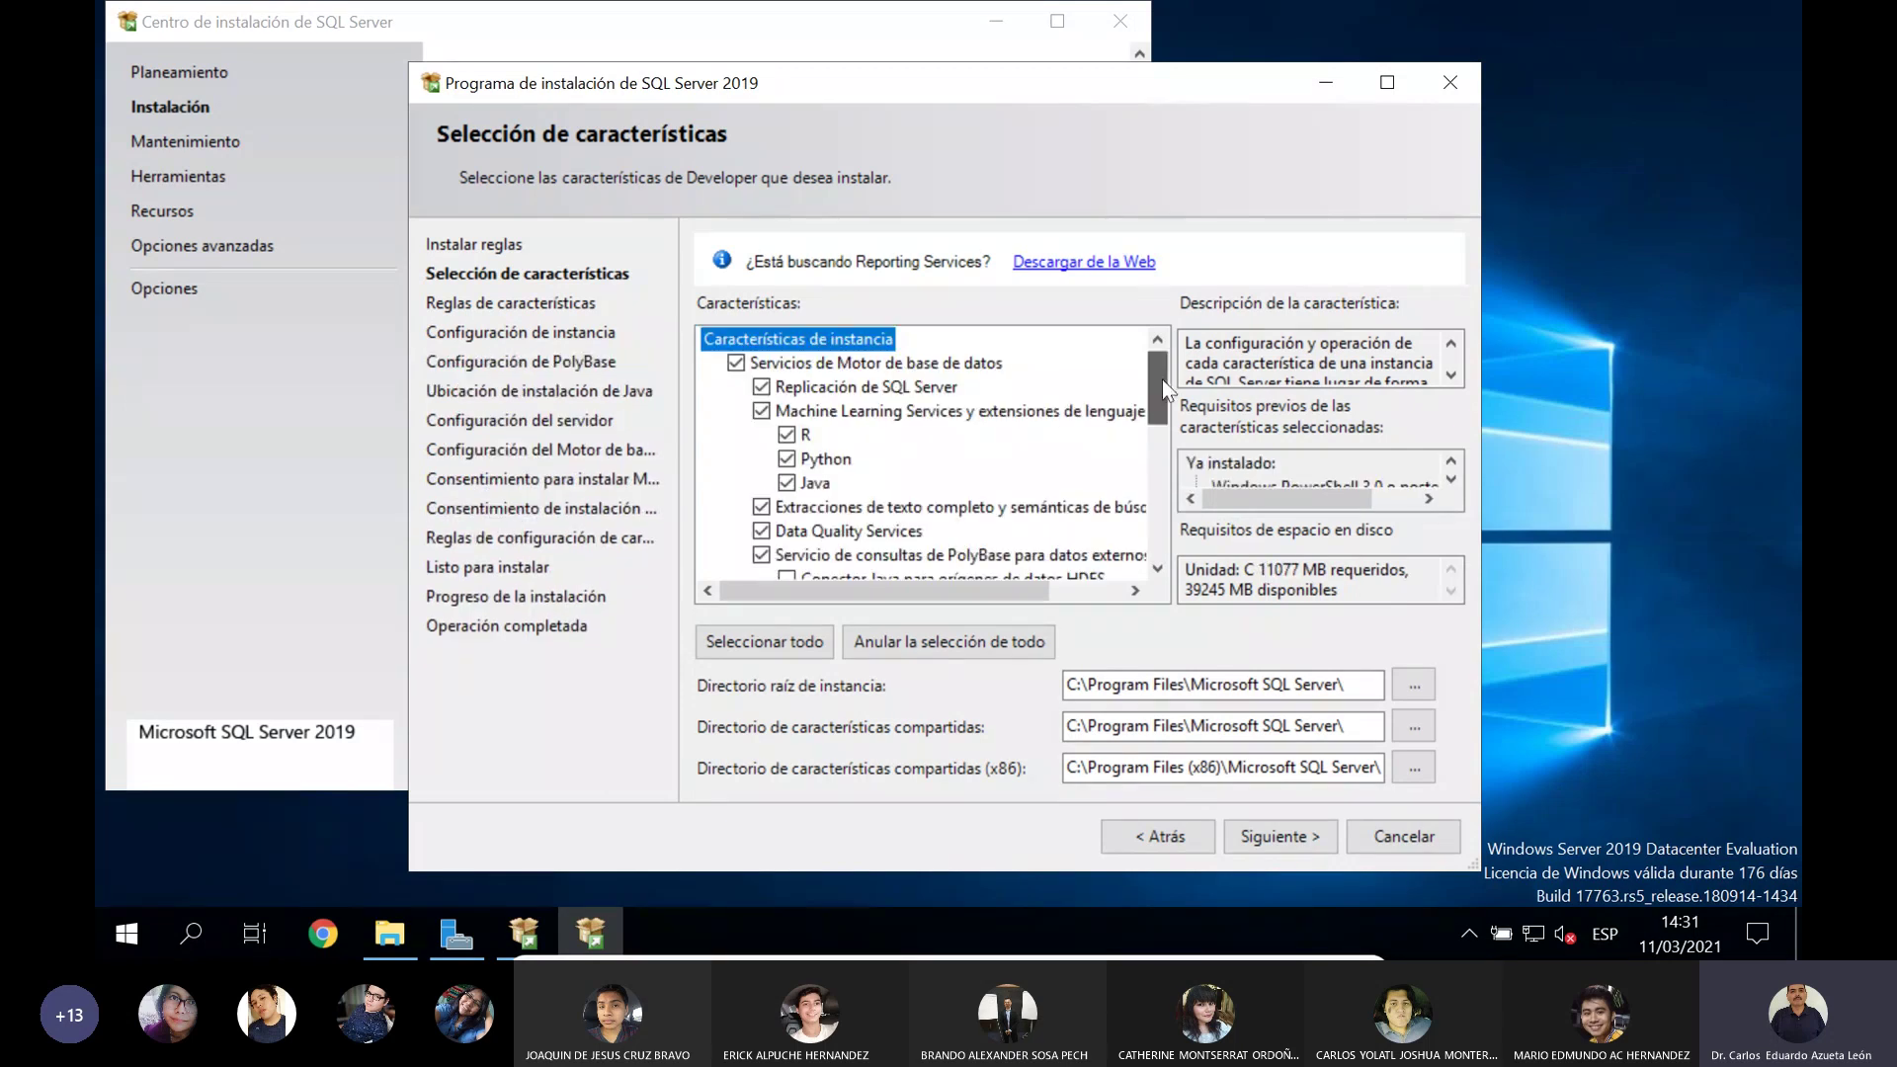
scroll(1161, 379, "down", 2)
left_click(787, 459)
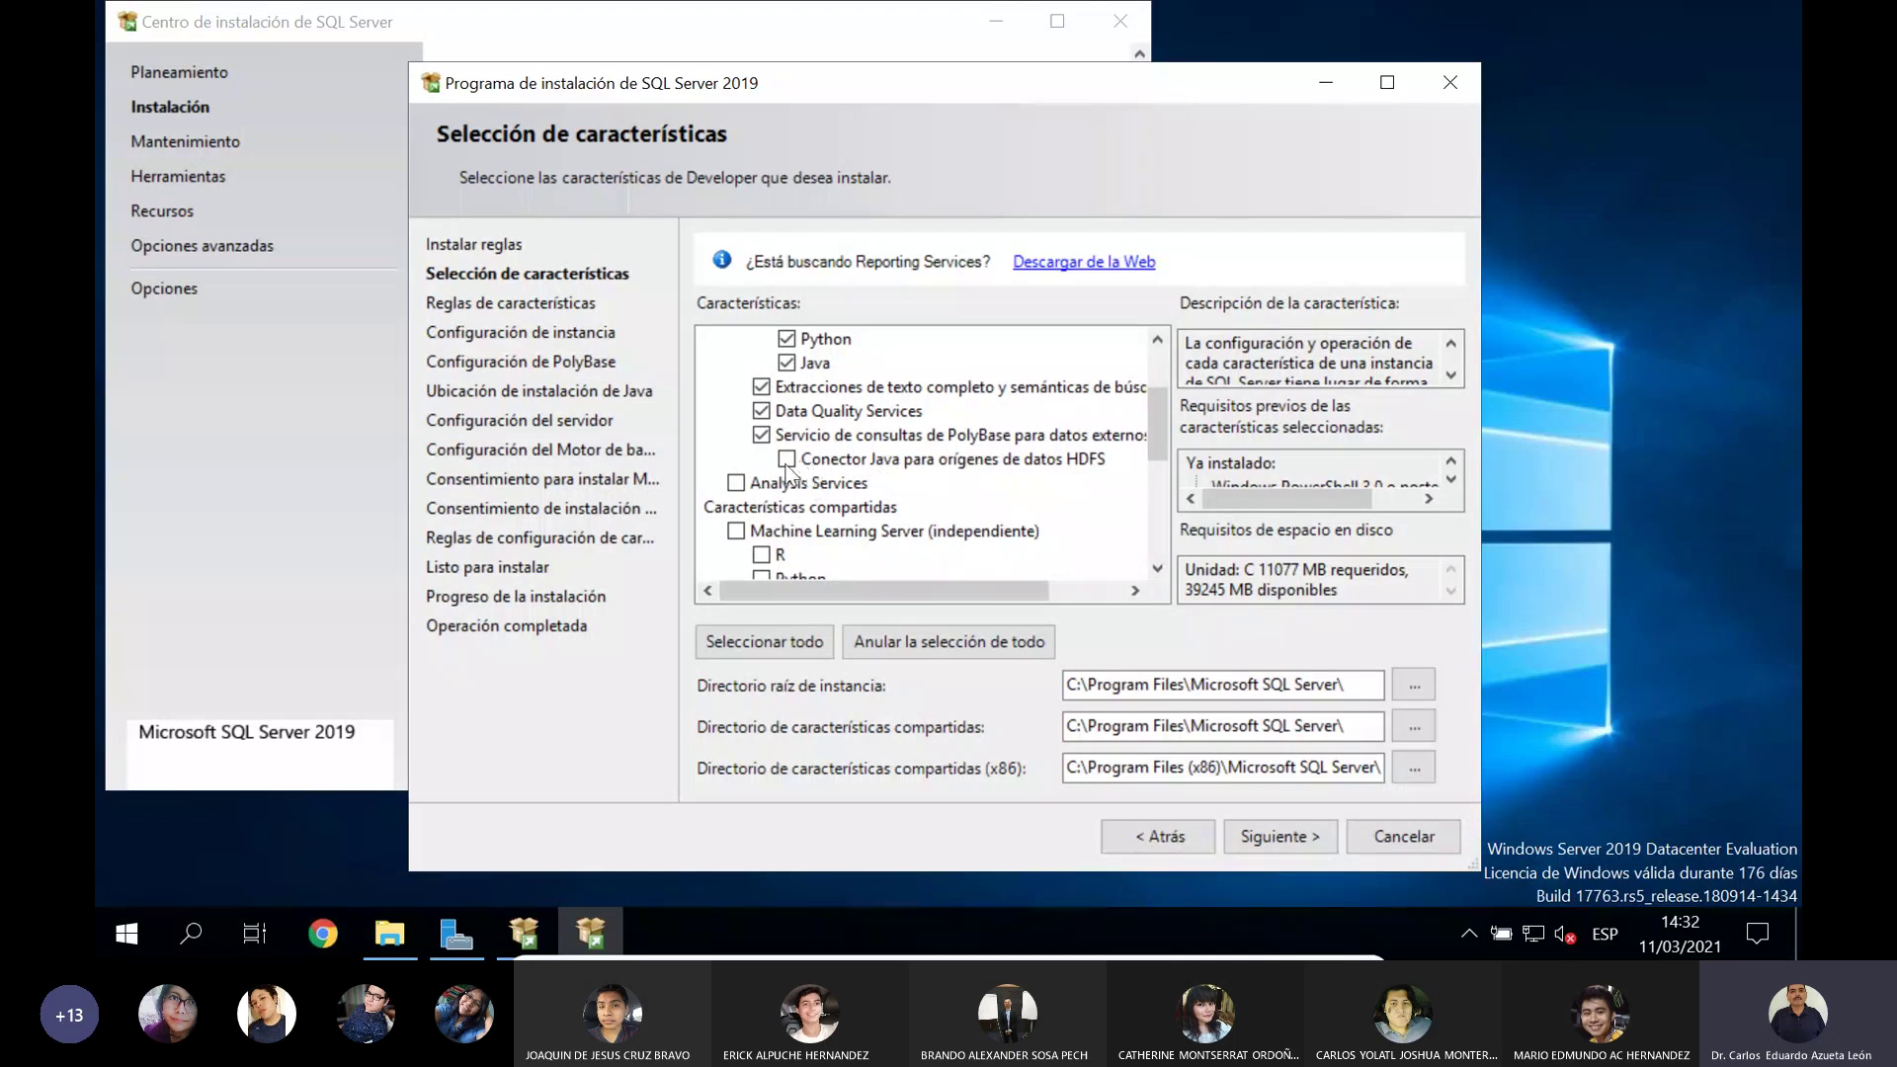
left_click(736, 482)
Step: Select the shared features from Machine Learning Server (independiente) through SDK de las herramientas de cliente, including Integration Services with both scale-out services
left_click(736, 532)
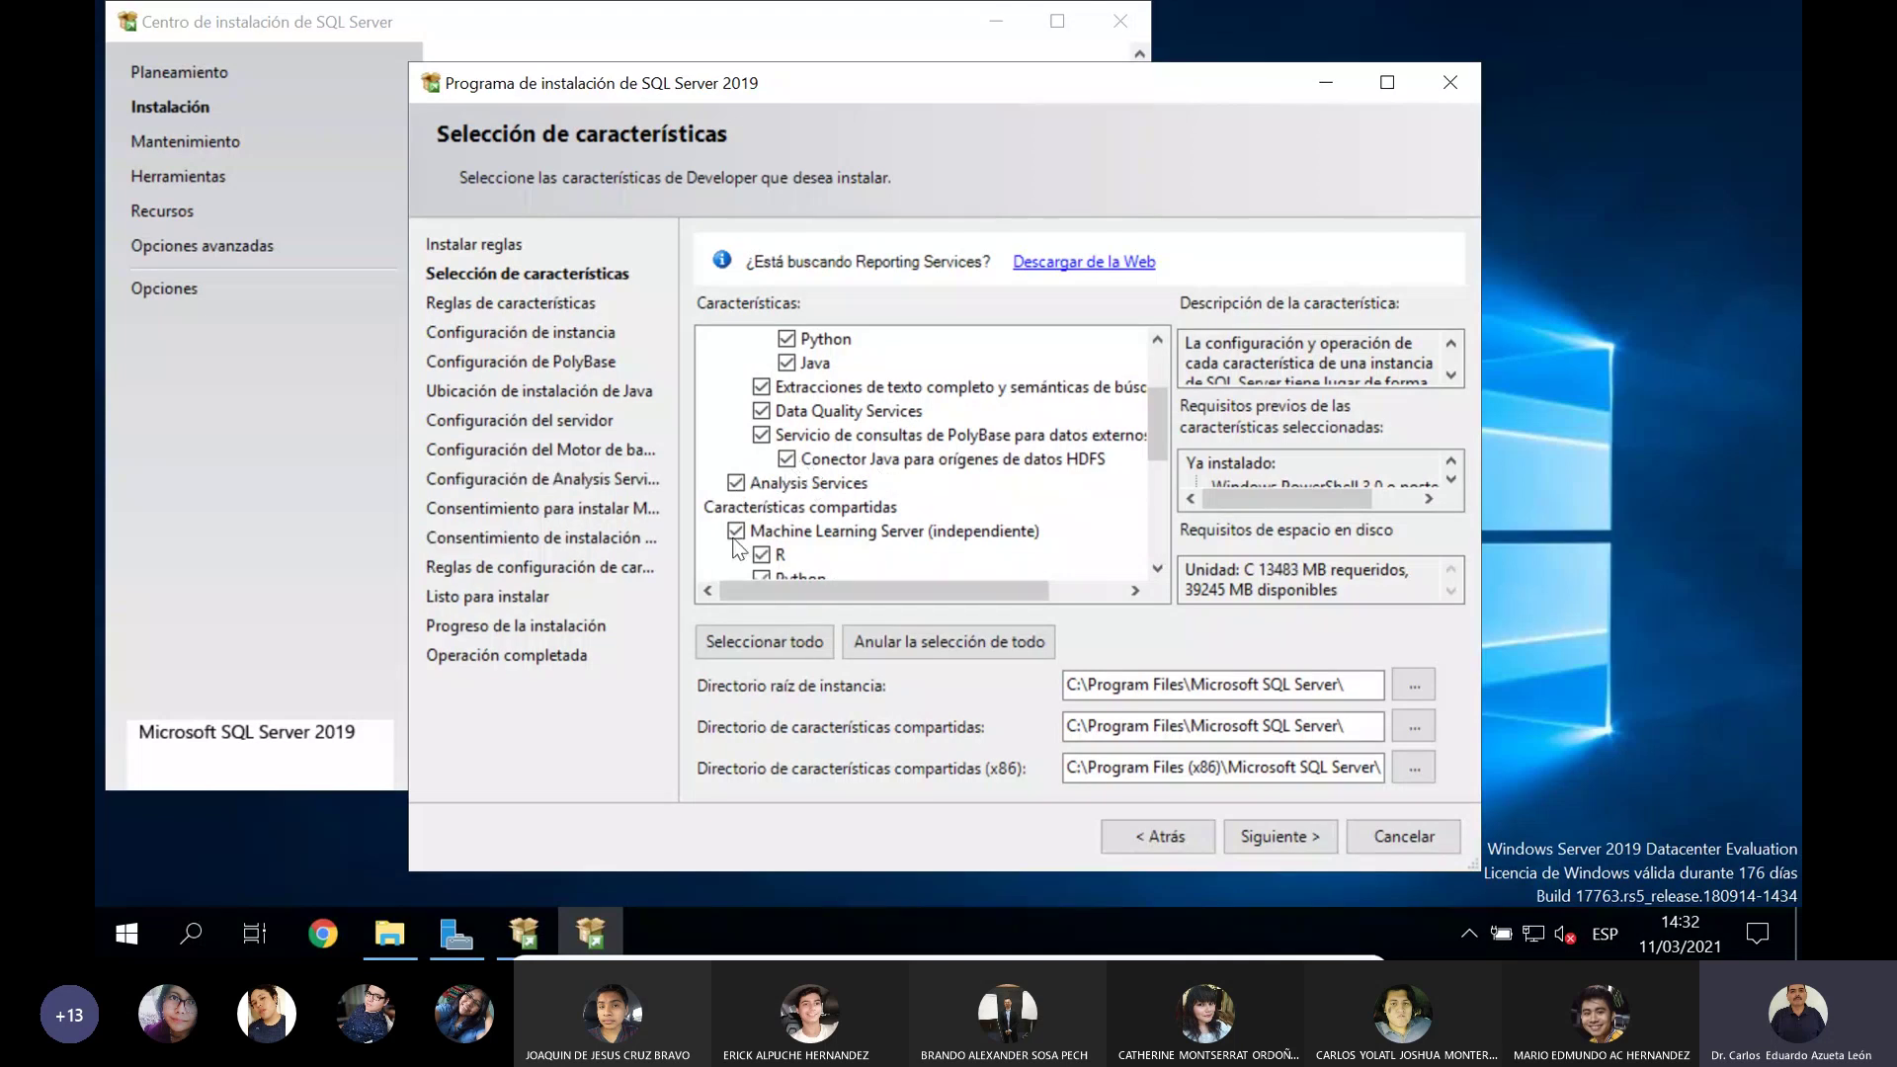
left_click_drag(1154, 429, 1160, 492)
left_click(733, 419)
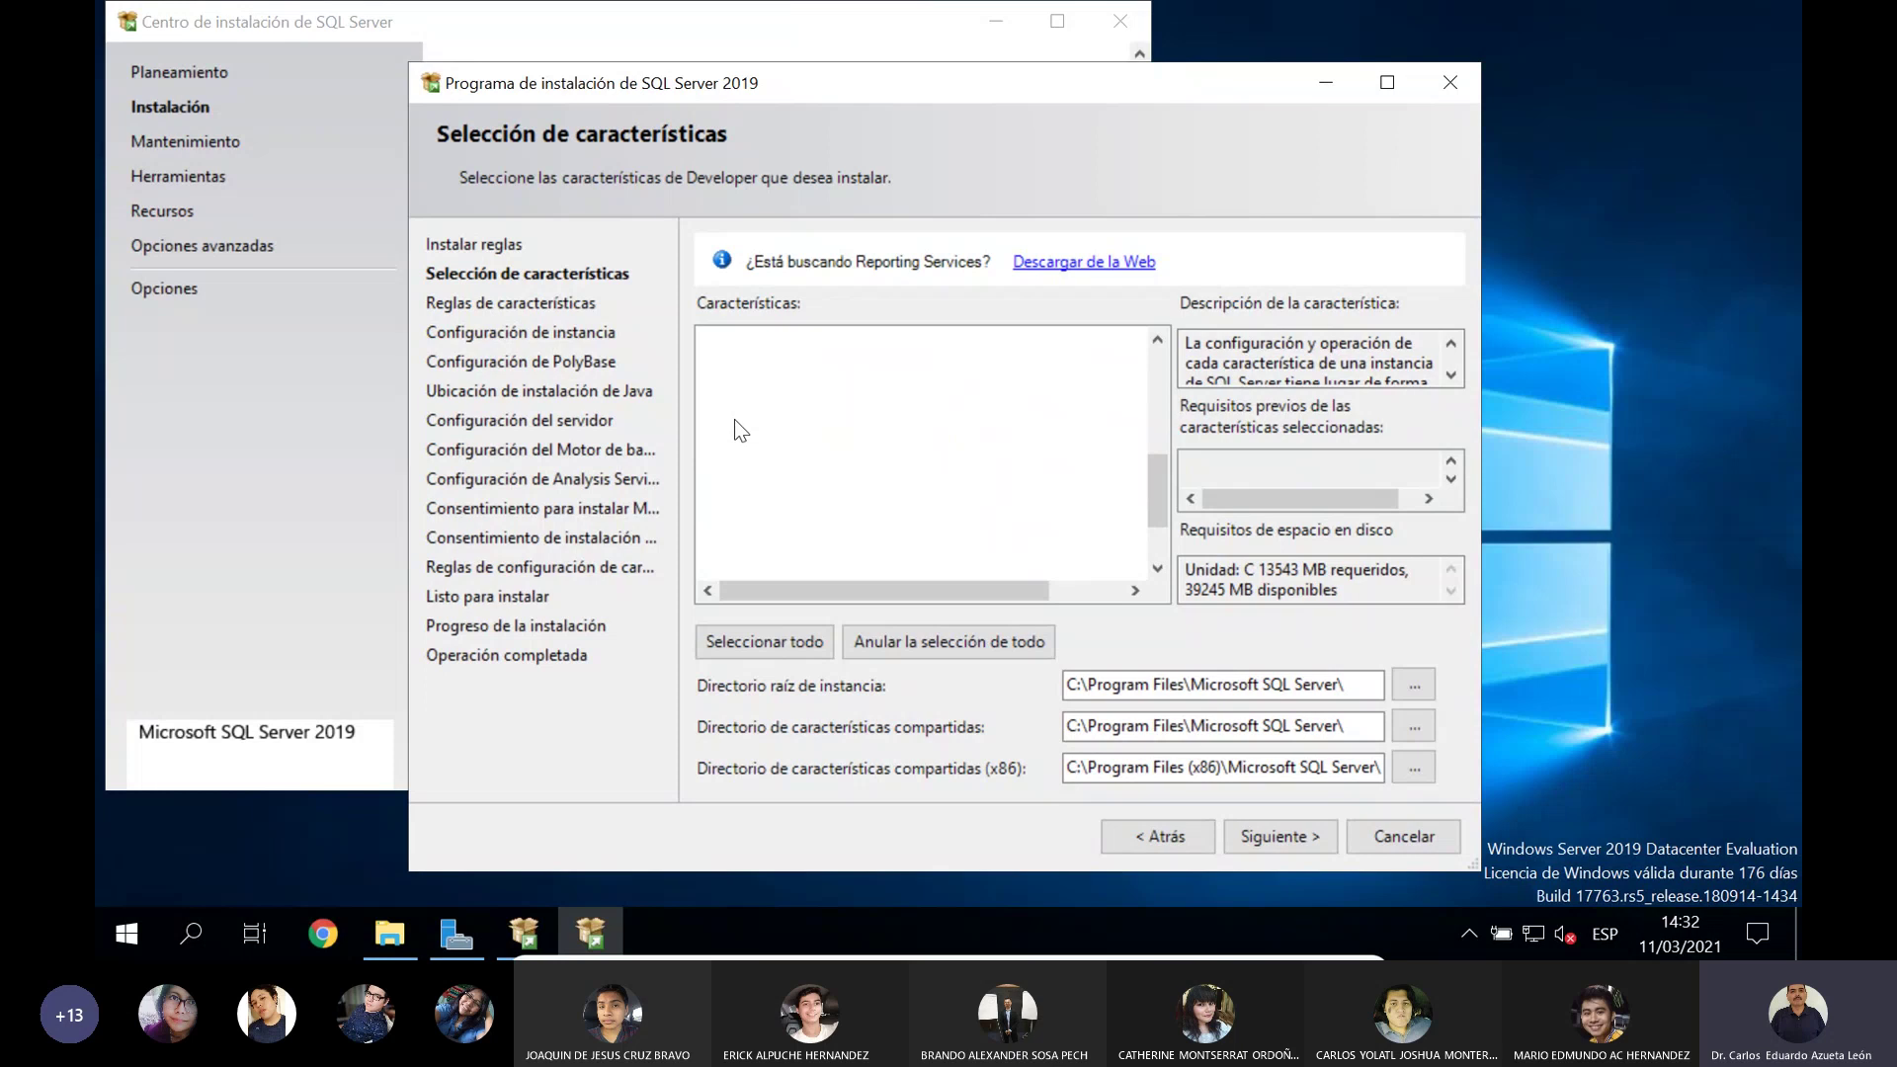
left_click(761, 482)
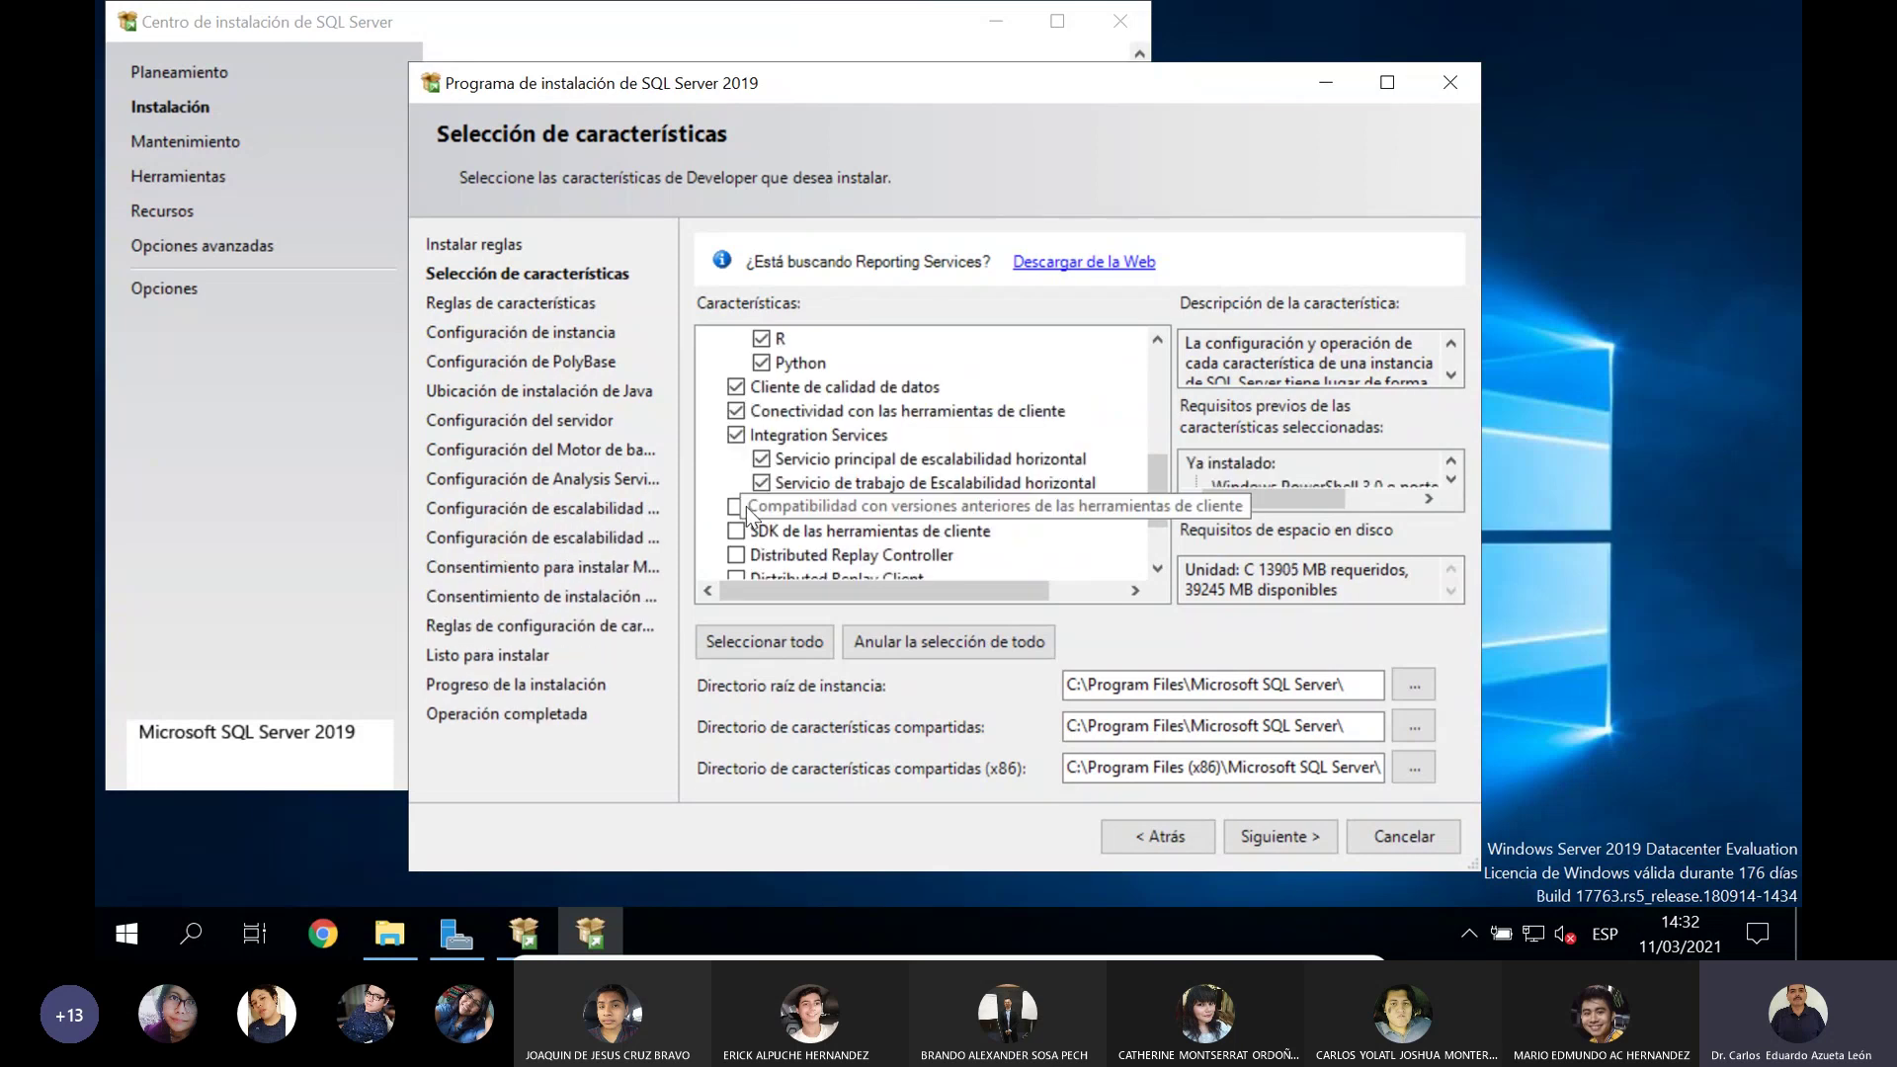
left_click(747, 508)
left_click(744, 531)
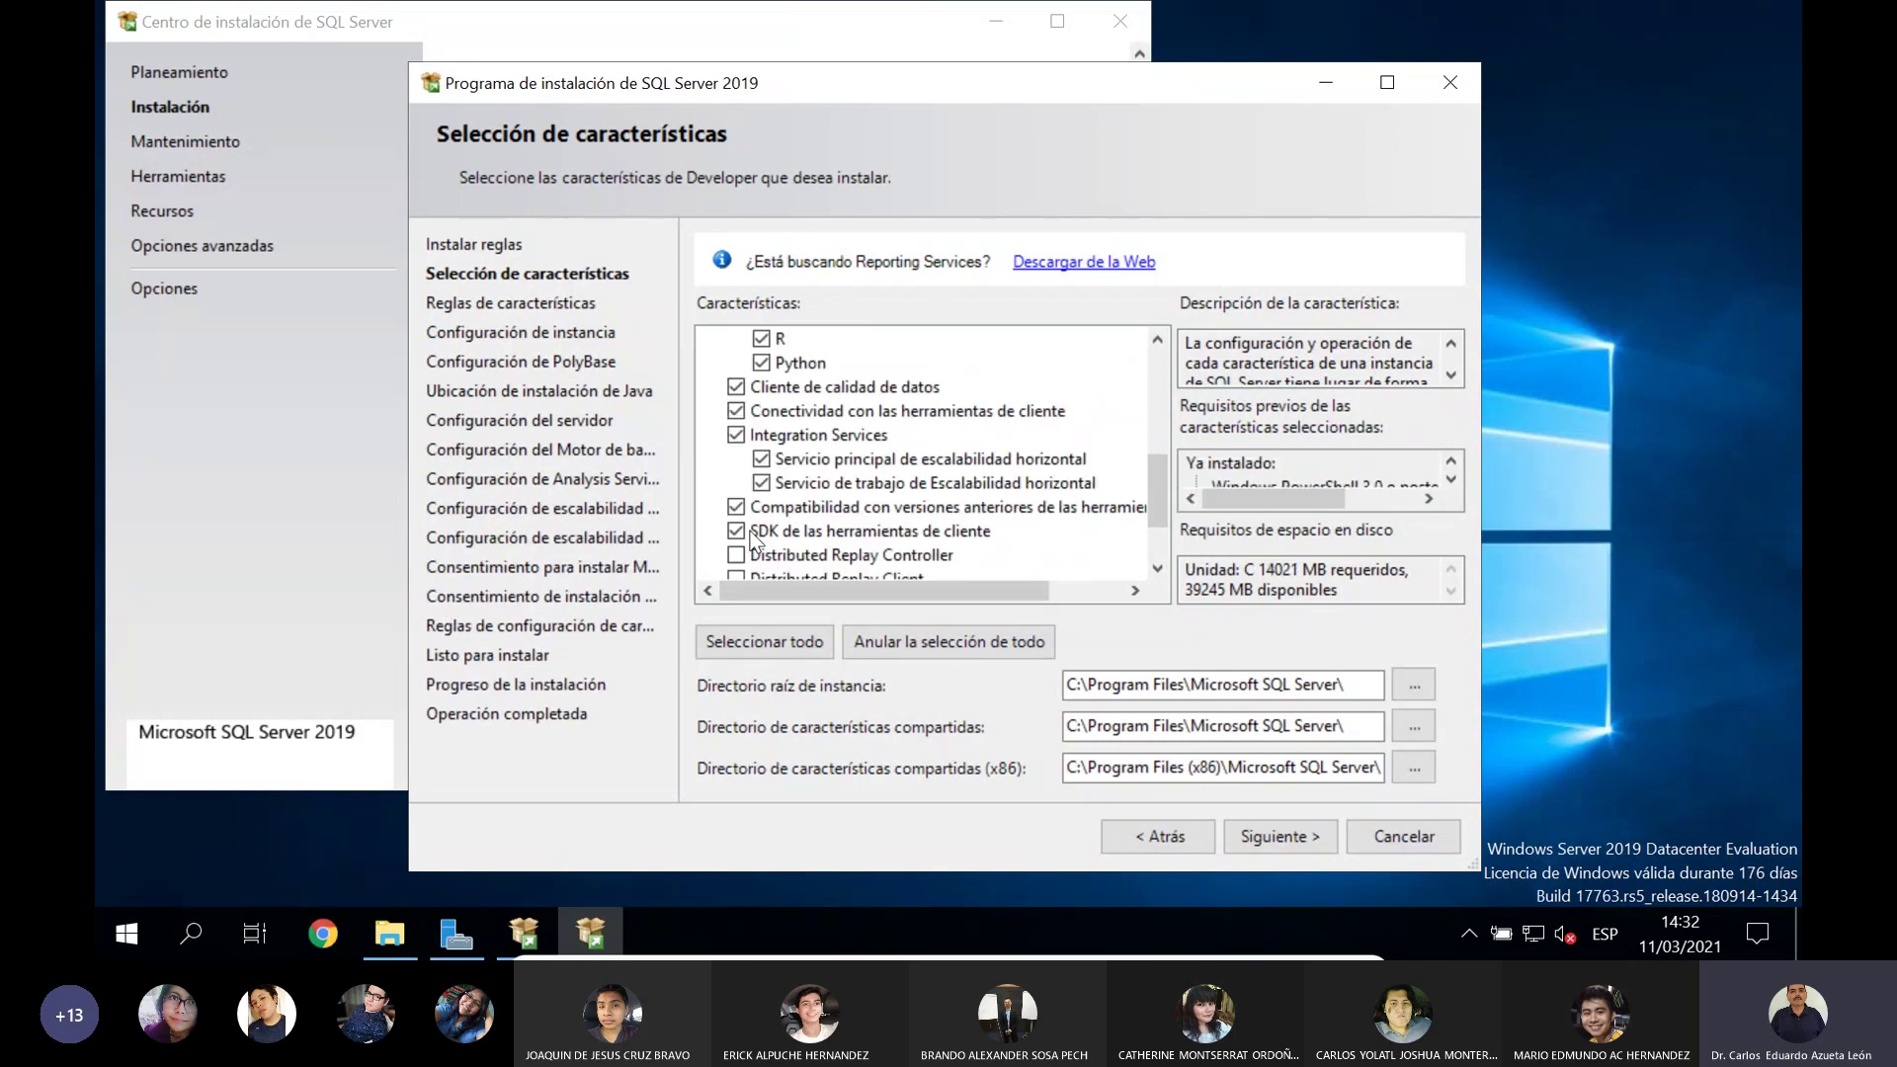
Step: Add the remaining shared features: Distributed Replay Controller, Distributed Replay Client, SDK de conectividad de cliente SQL and Master Data Services
scroll(752, 539, "down", 2)
left_click(736, 460)
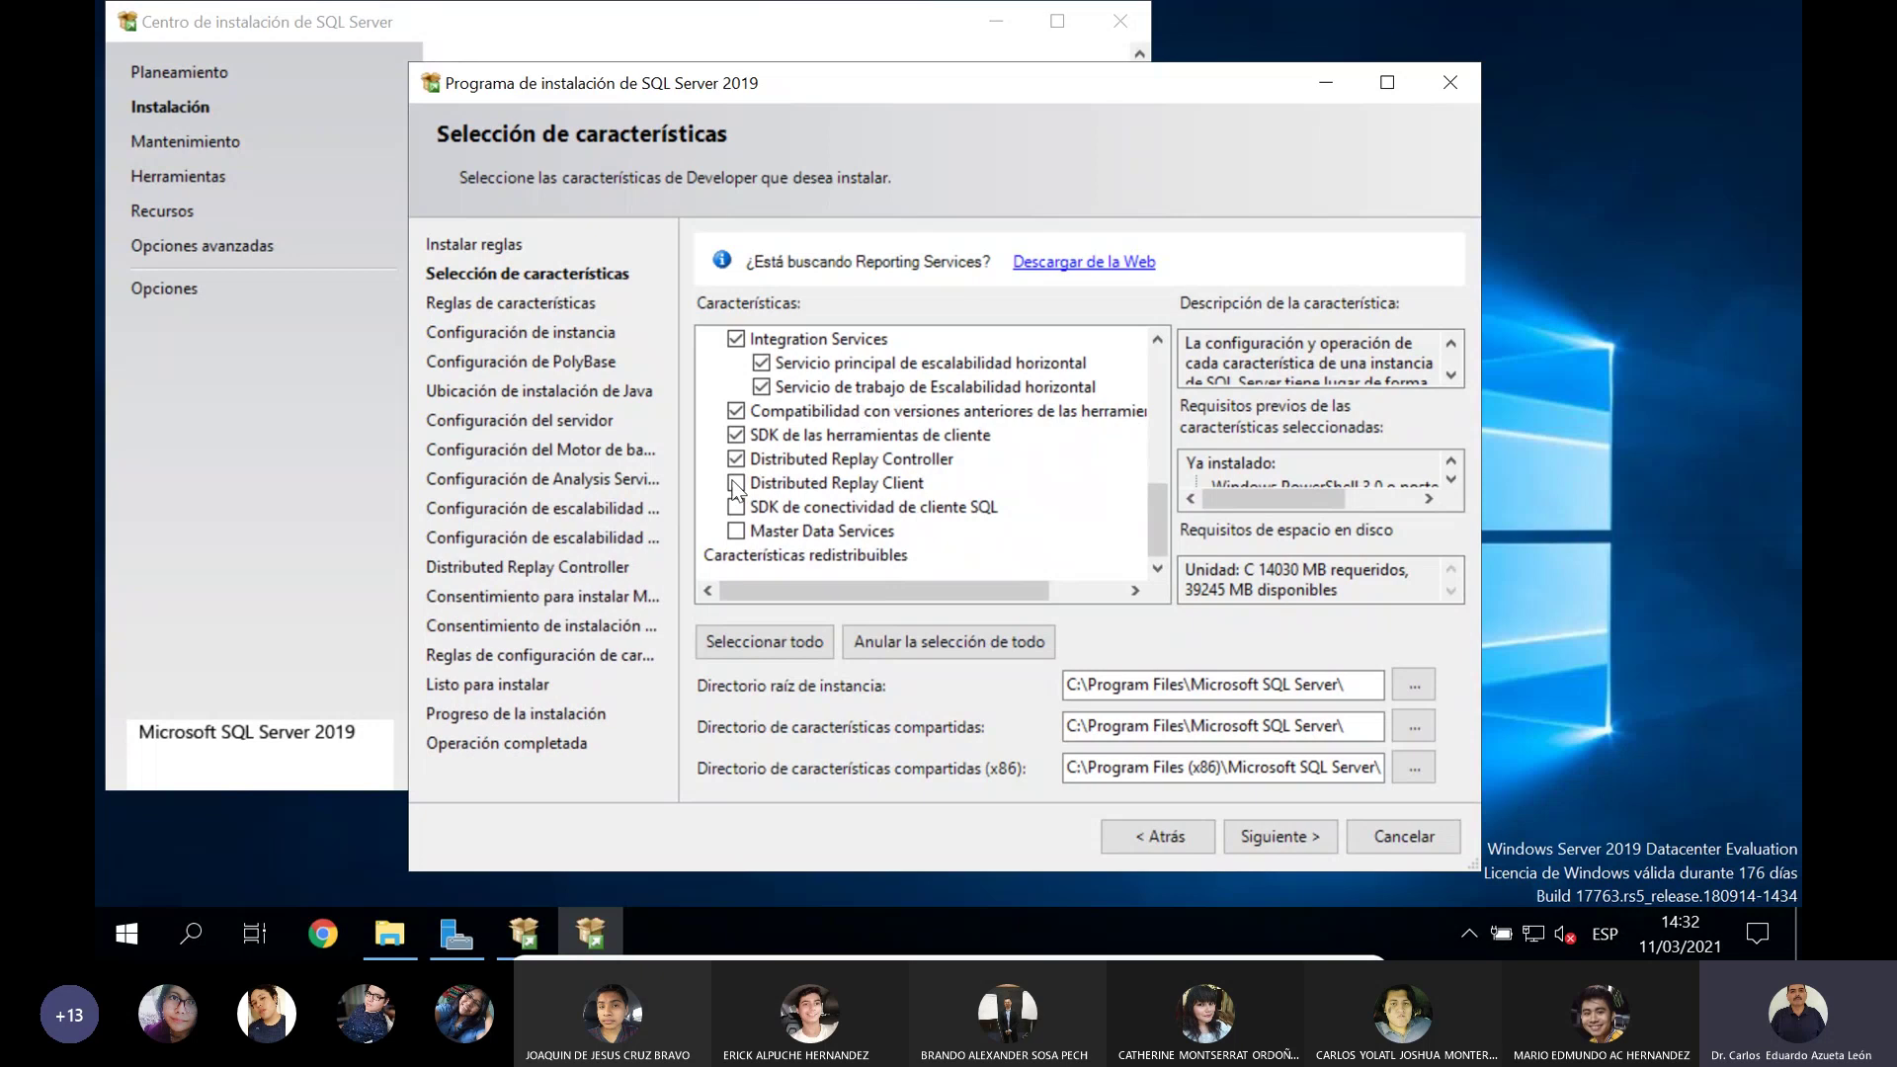
left_click(736, 484)
left_click(736, 507)
left_click(736, 531)
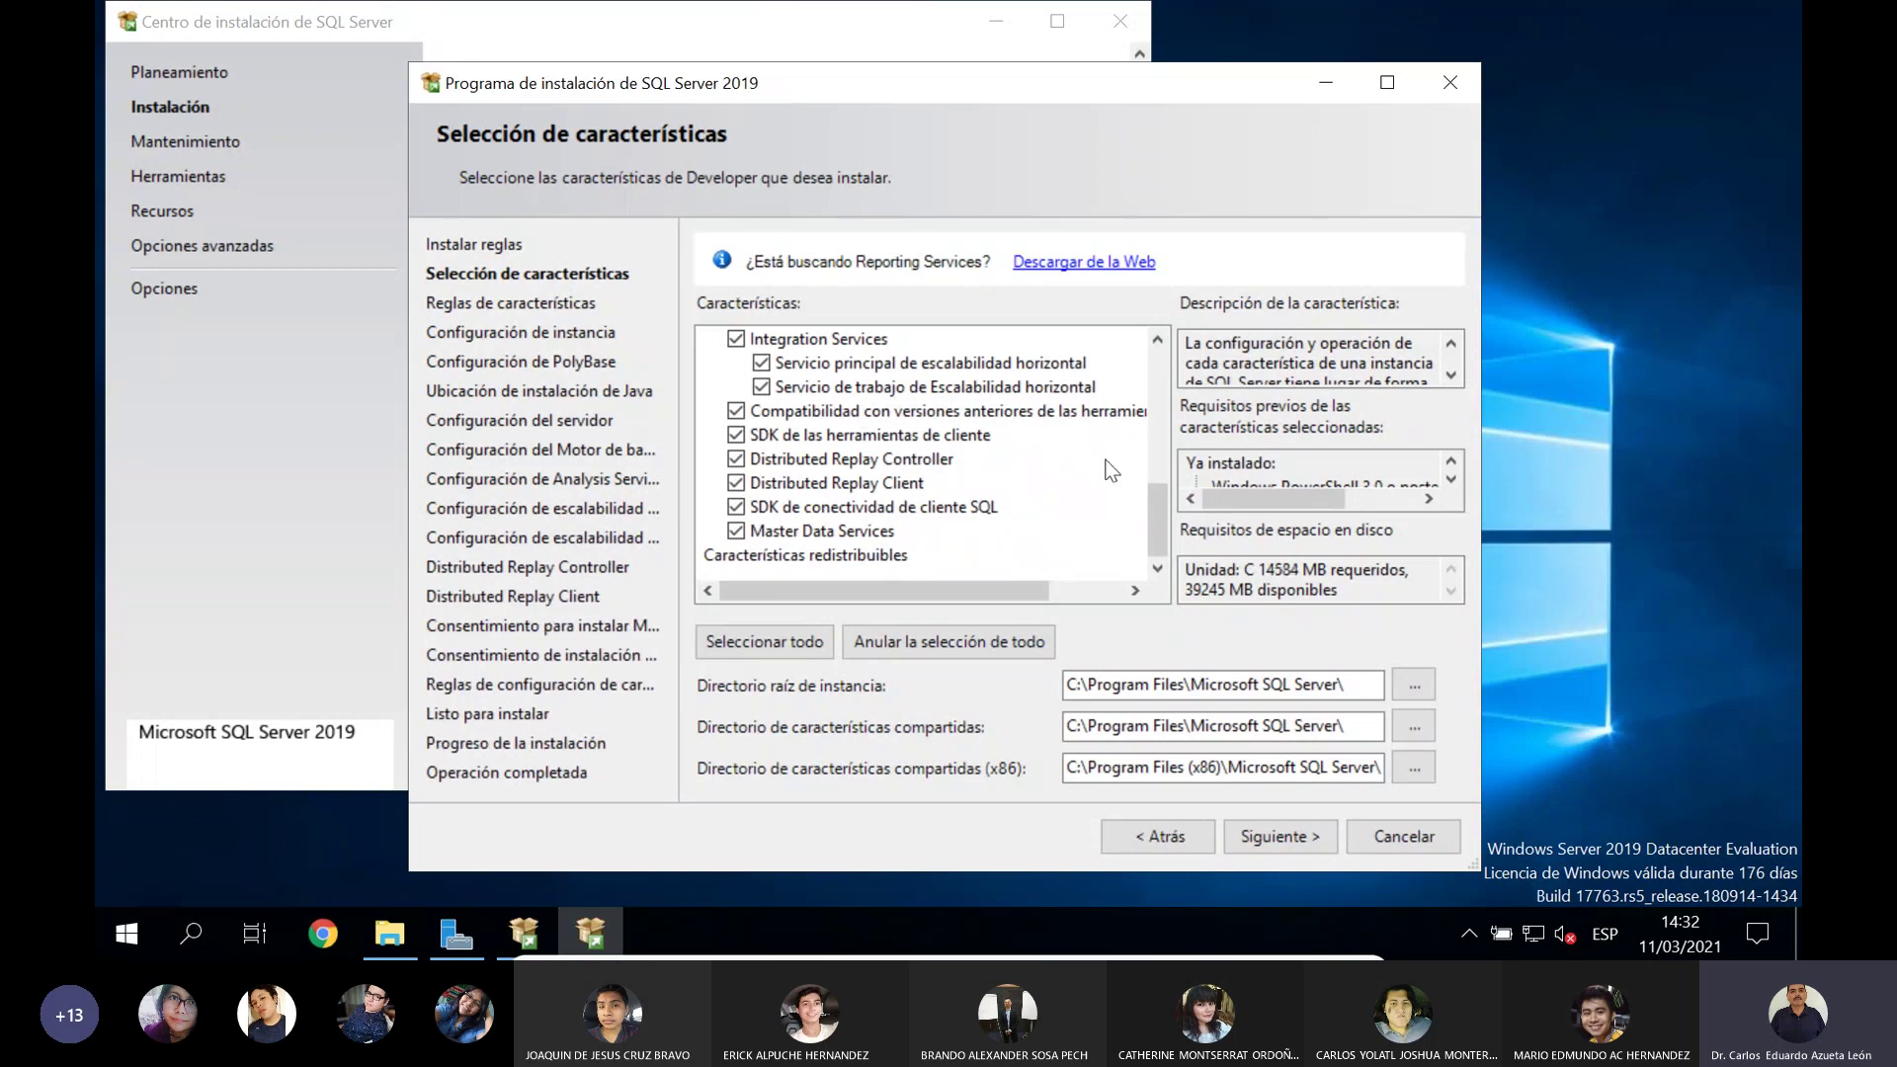
Step: Review the selected instance features, checking the descriptions of Data Quality Services, the PolyBase query service and Analysis Services
left_click_drag(1149, 494, 1136, 368)
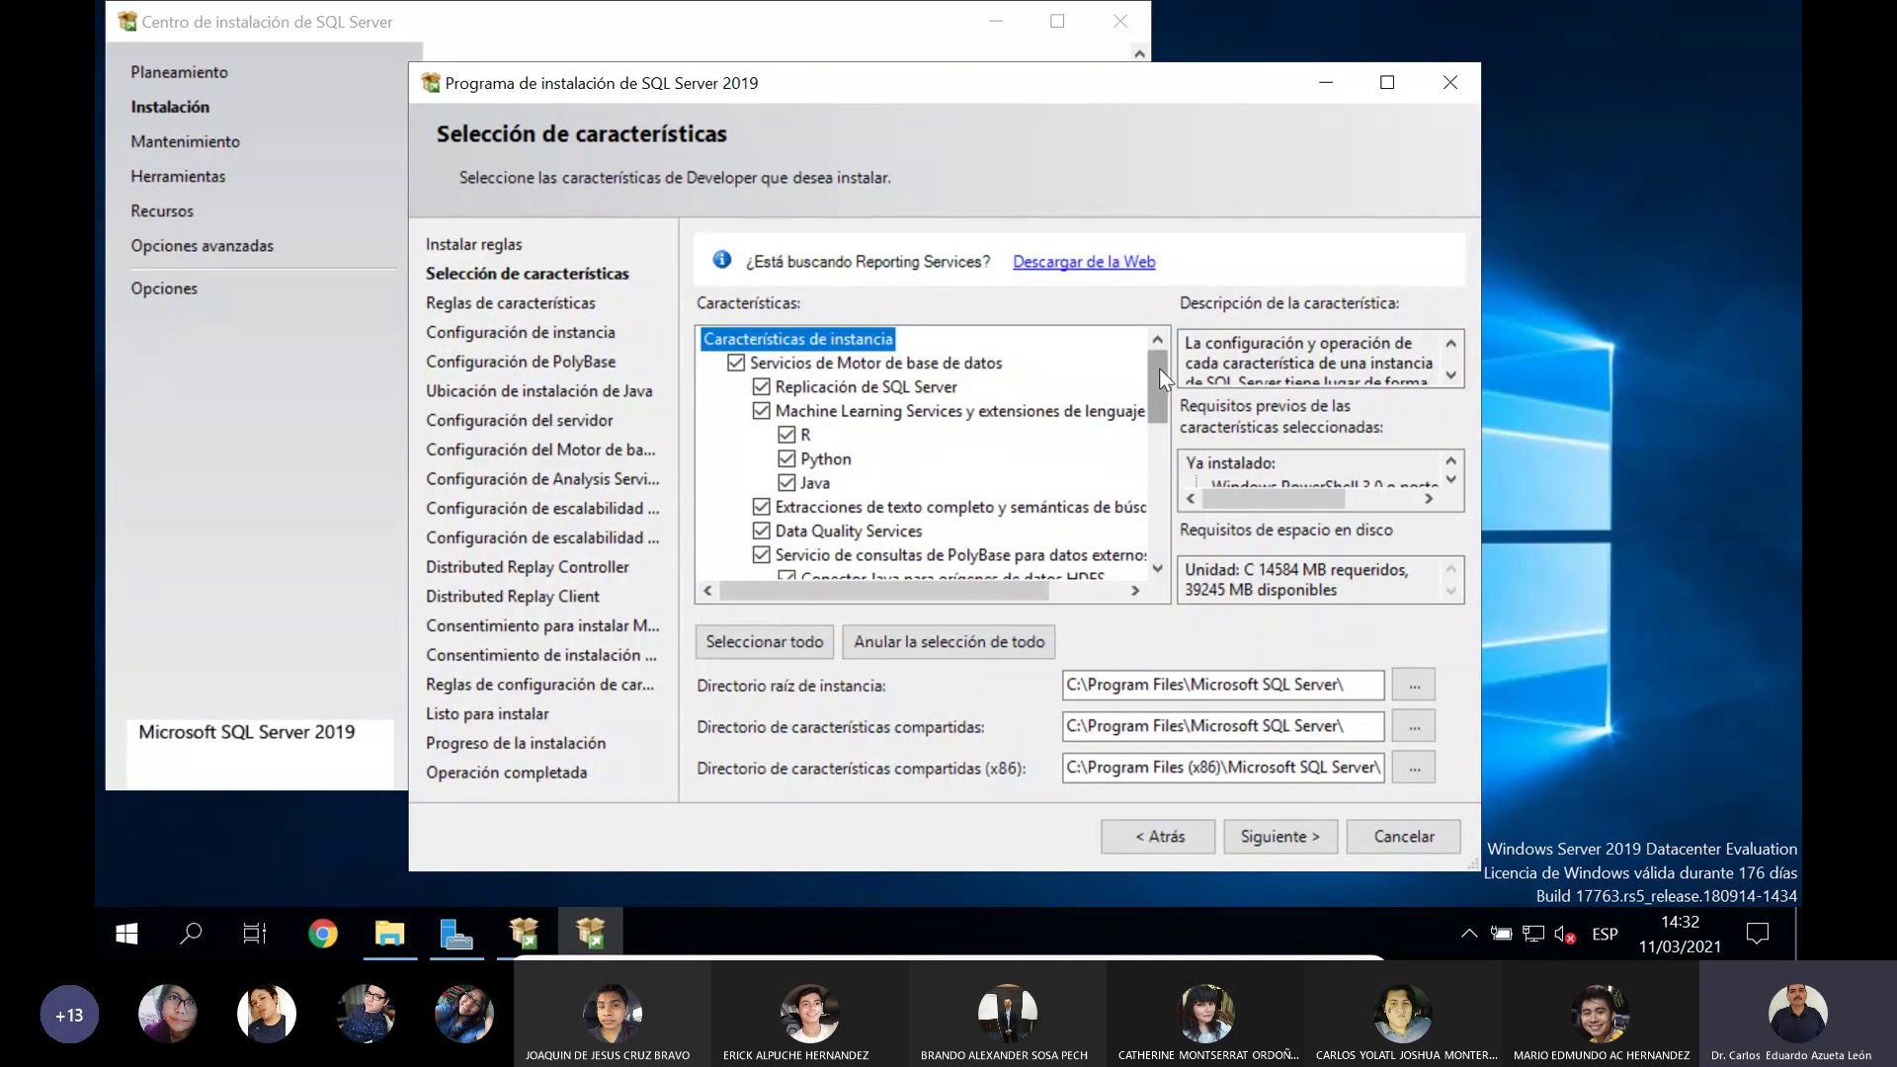
left_click_drag(1159, 371, 1159, 375)
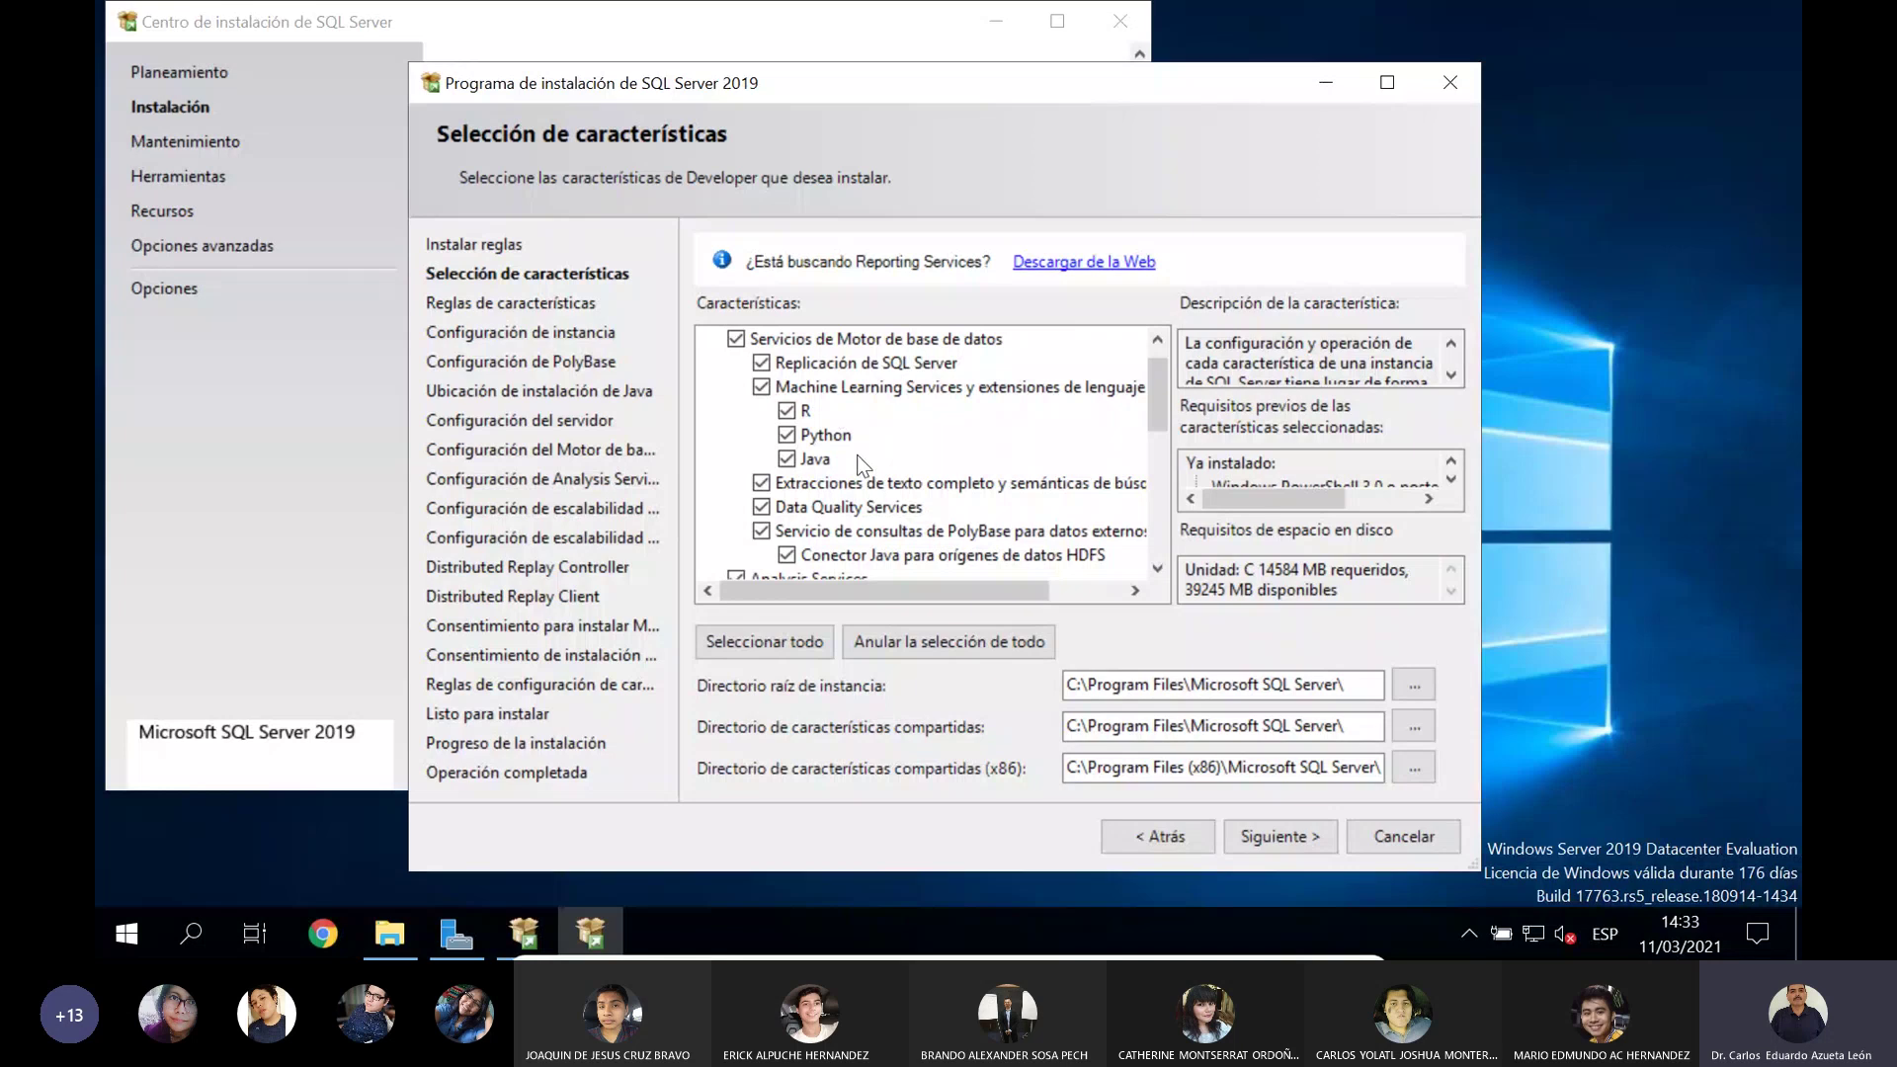
left_click_drag(1164, 401, 1160, 421)
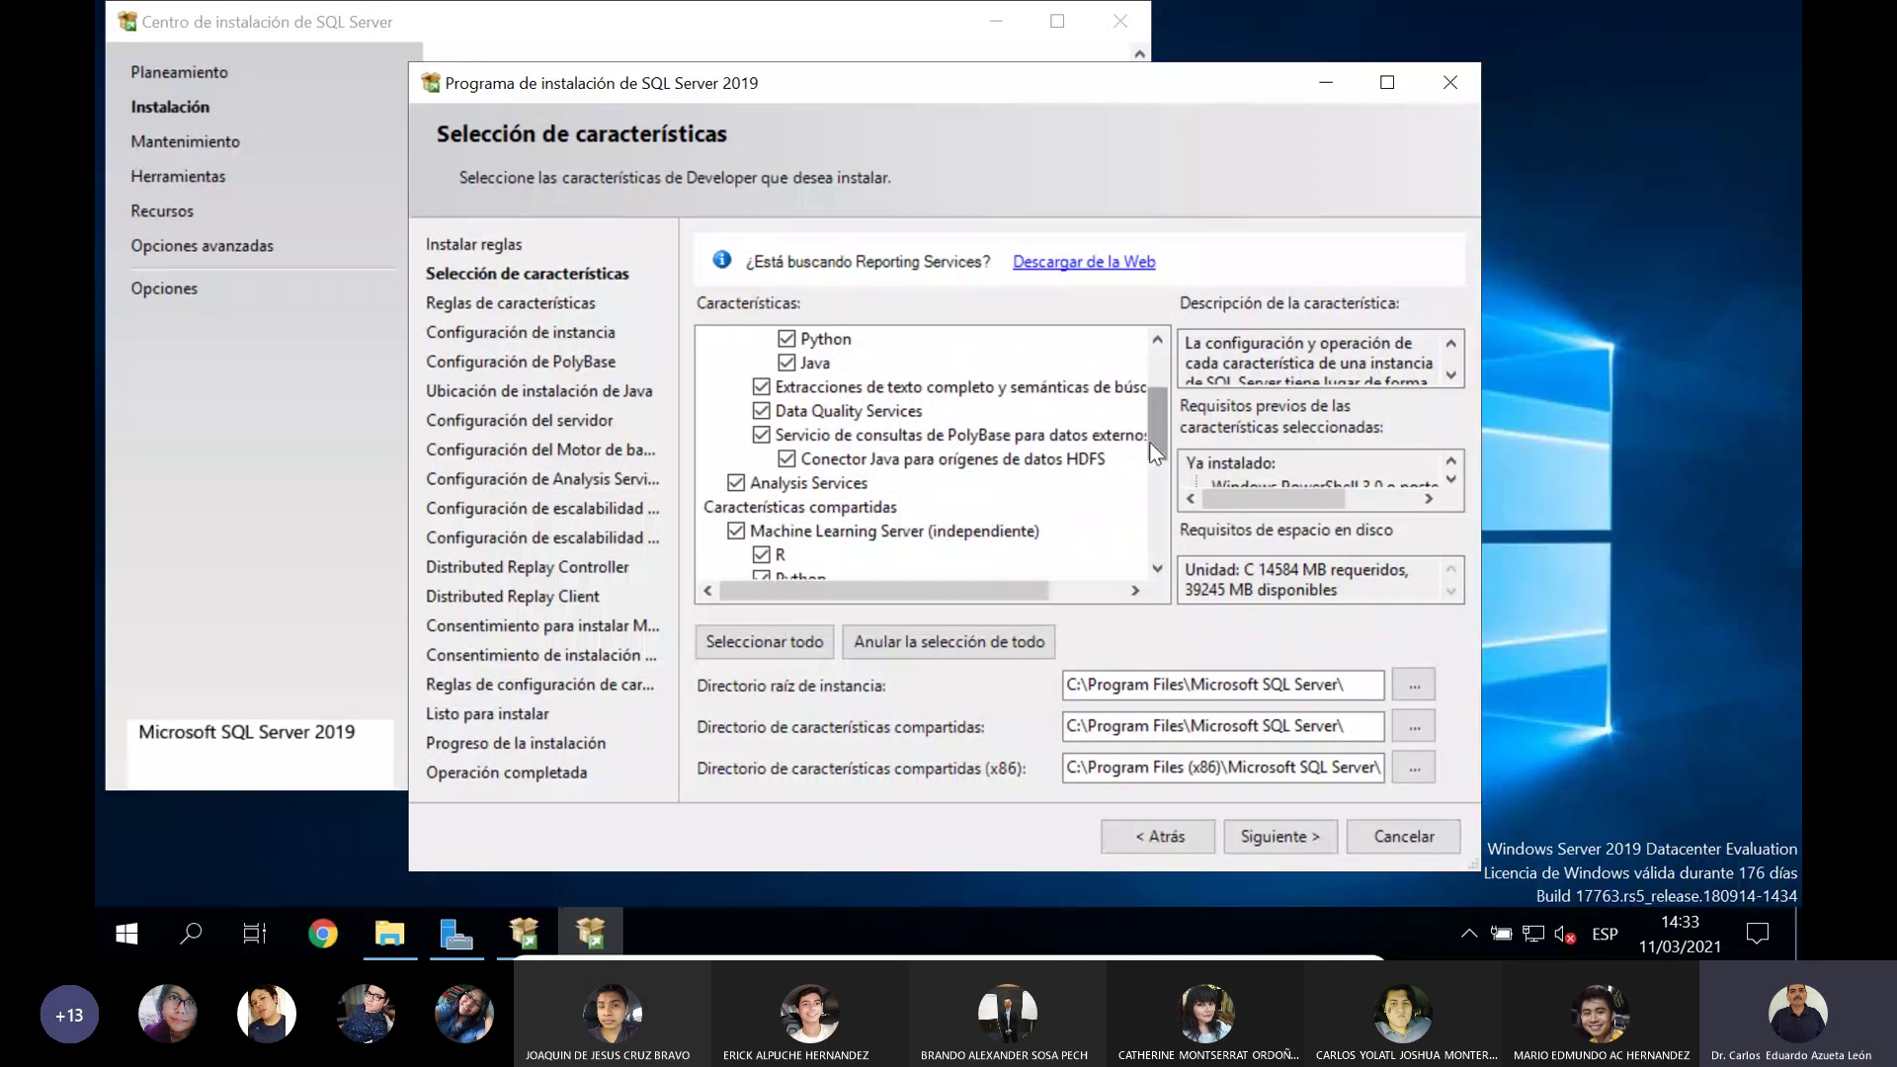
left_click_drag(1011, 587, 909, 593)
left_click(893, 411)
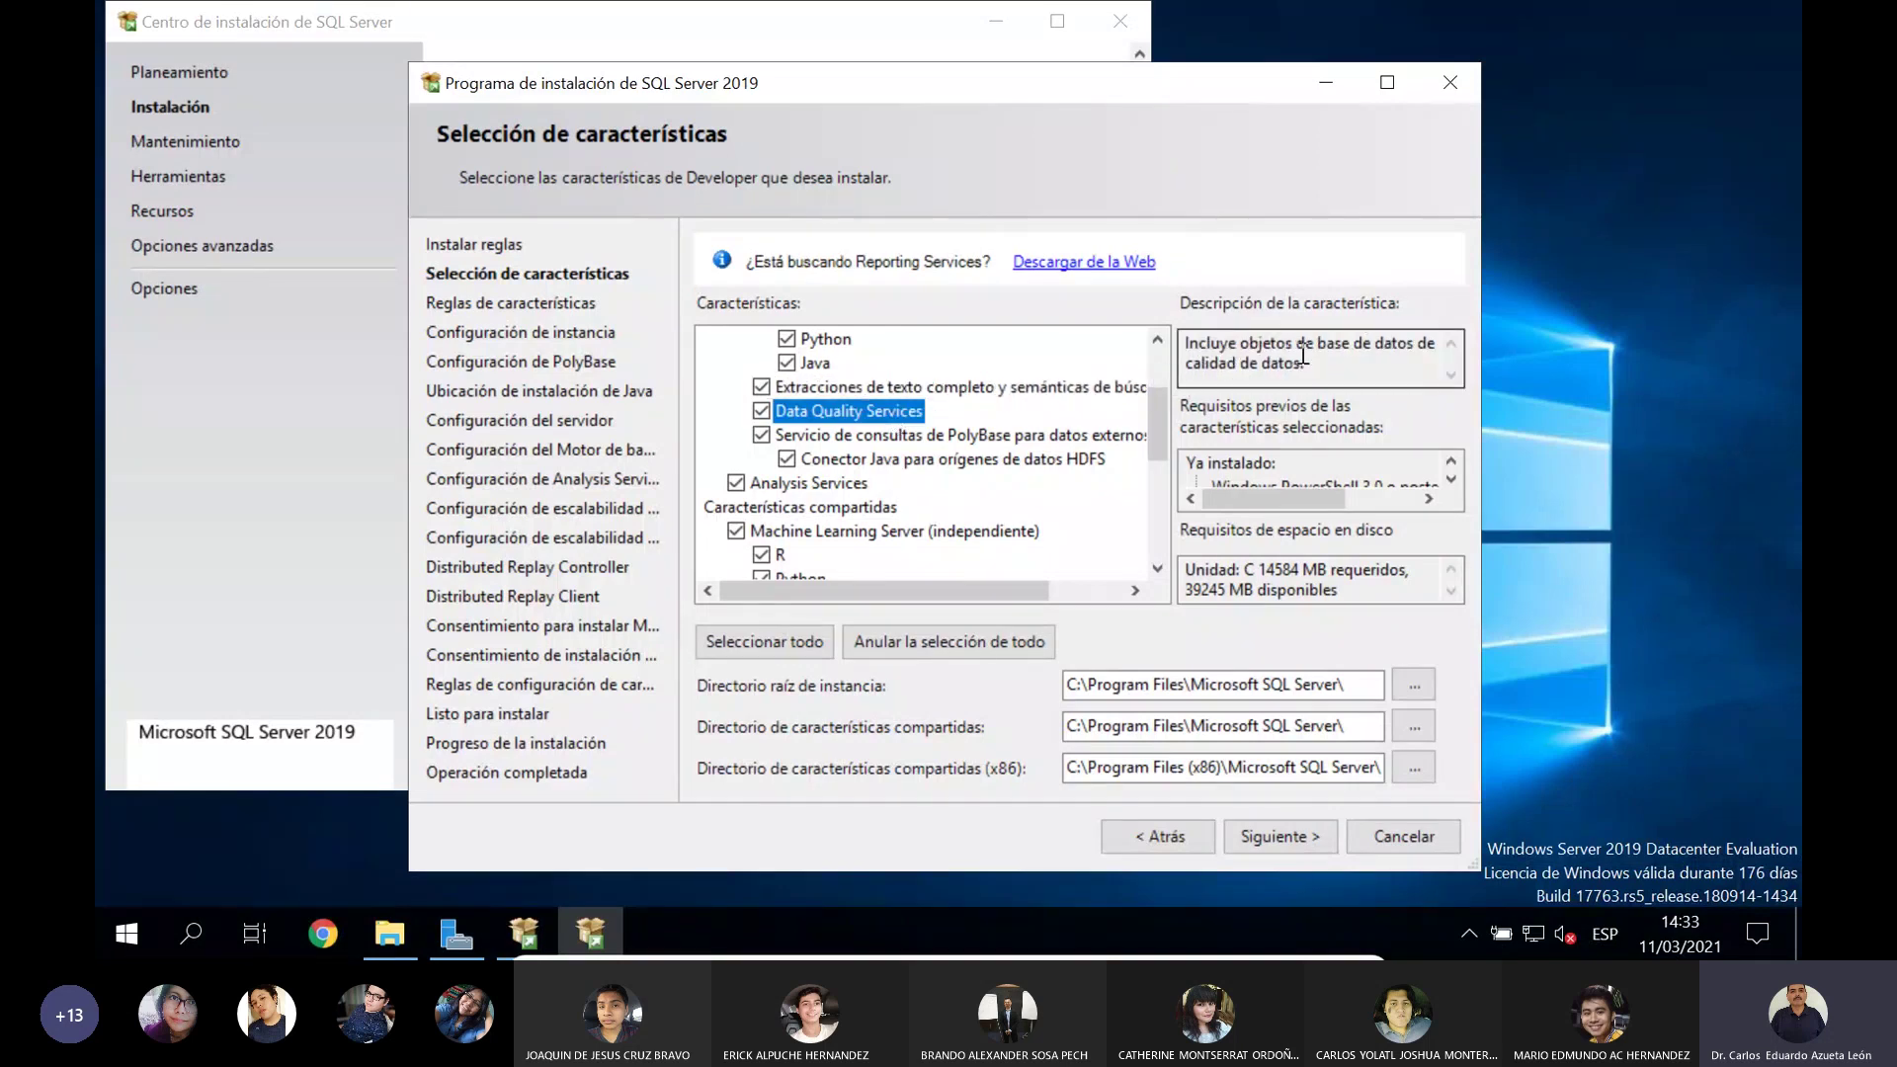
left_click_drag(1153, 397, 1154, 417)
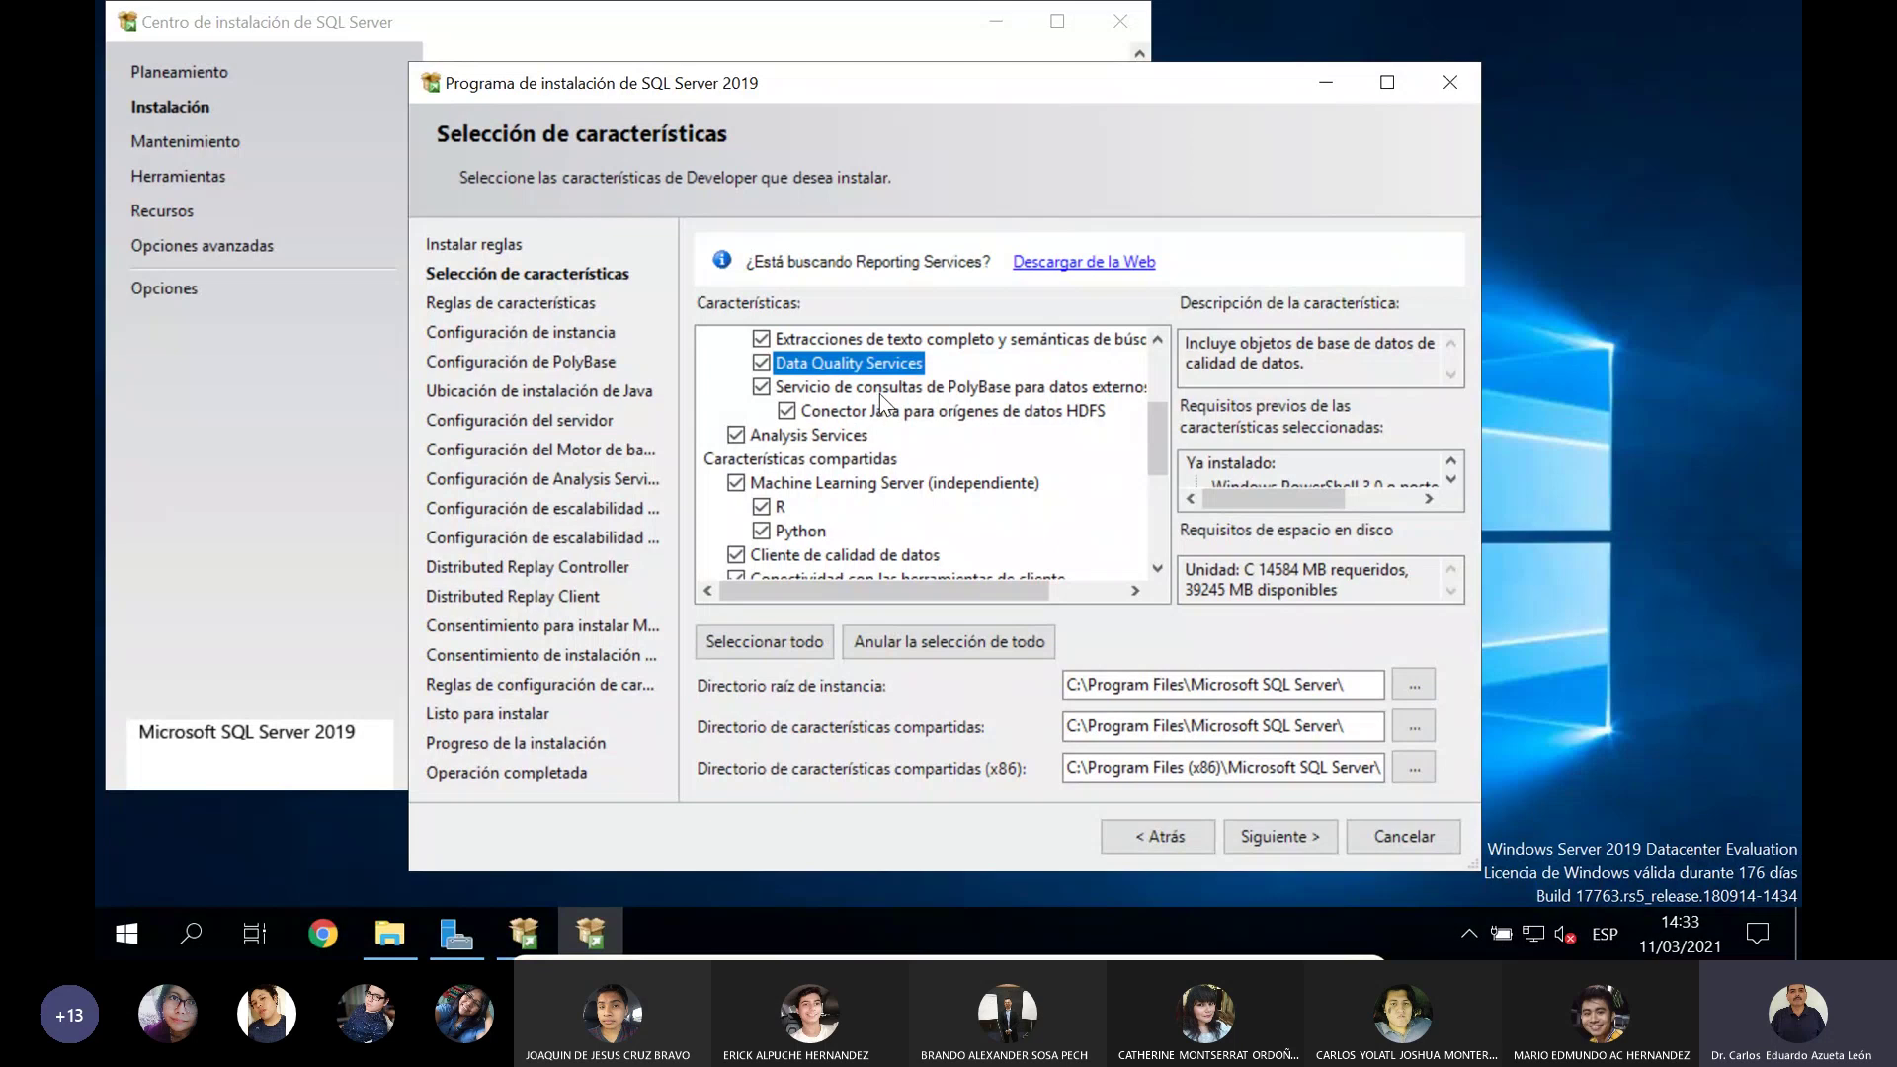
mouse_move(956, 588)
left_mouse_down()
mouse_move(1013, 581)
mouse_move(973, 582)
left_mouse_up()
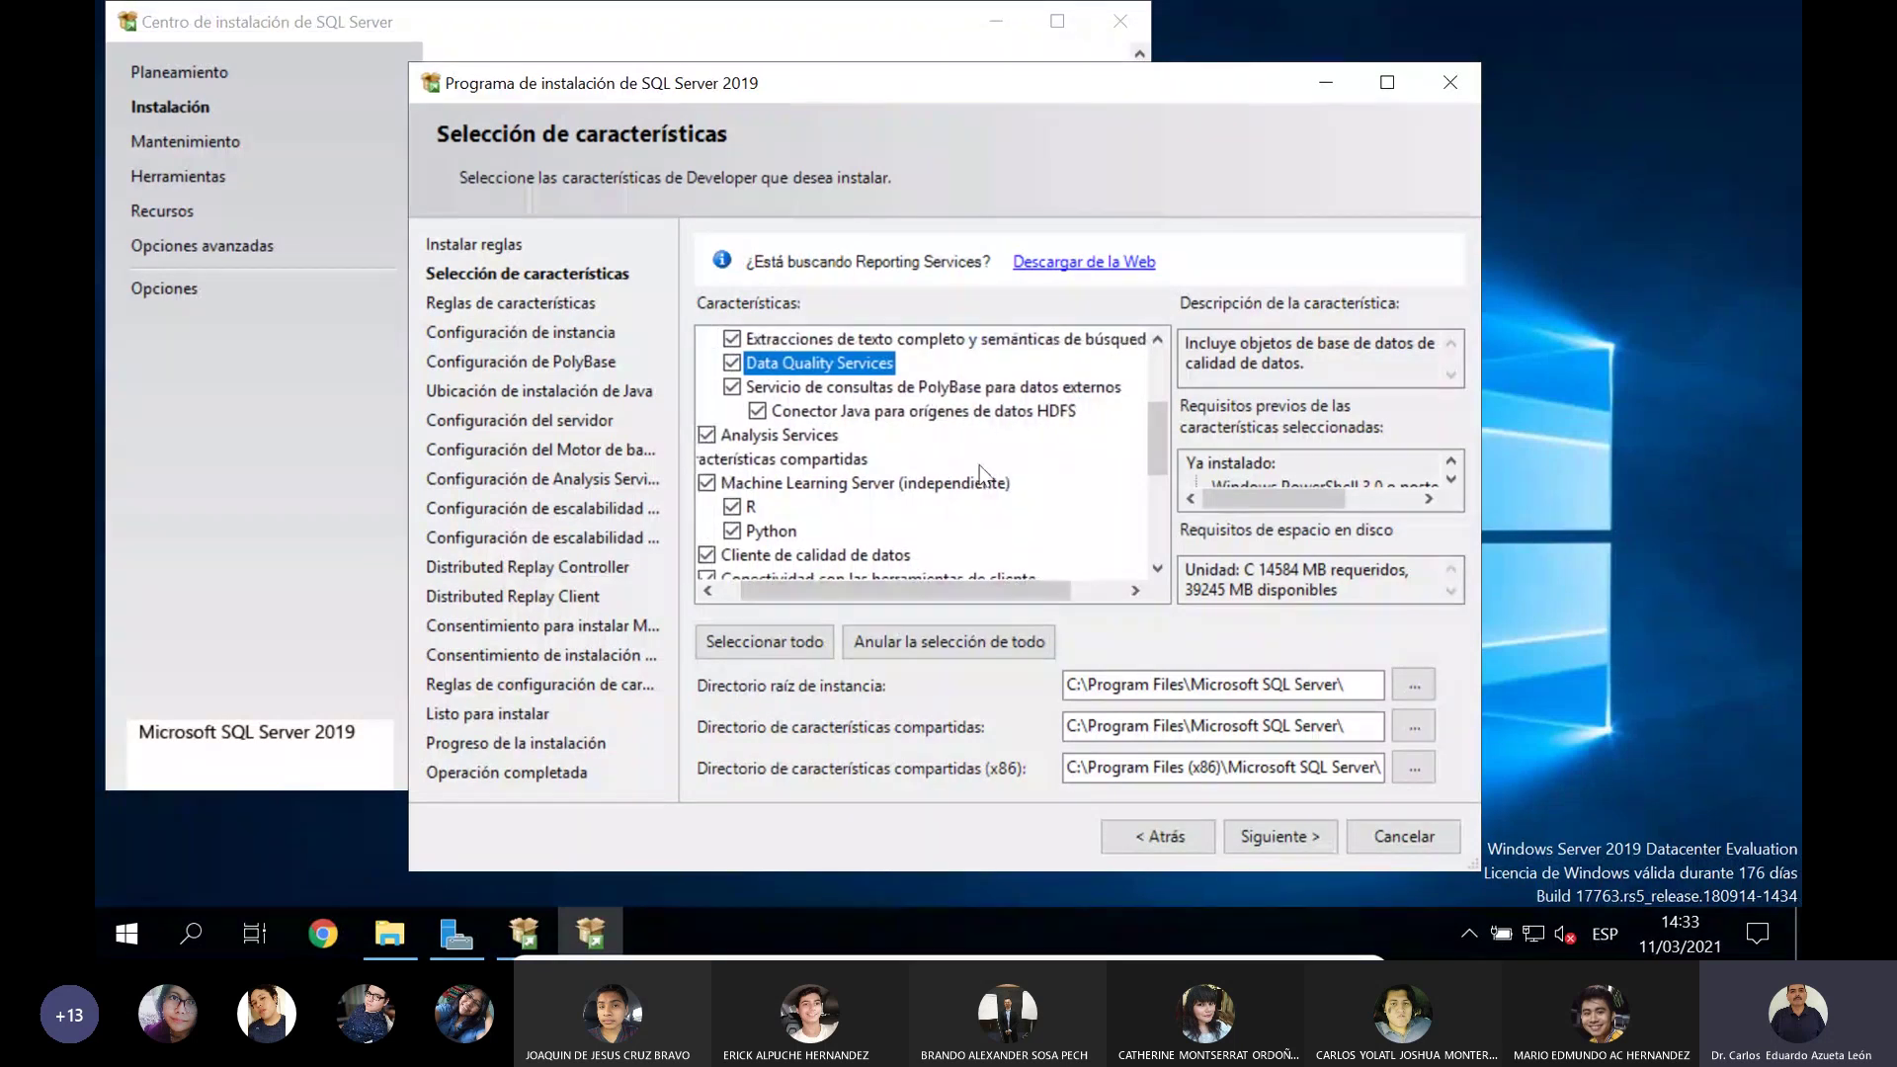
left_click(994, 388)
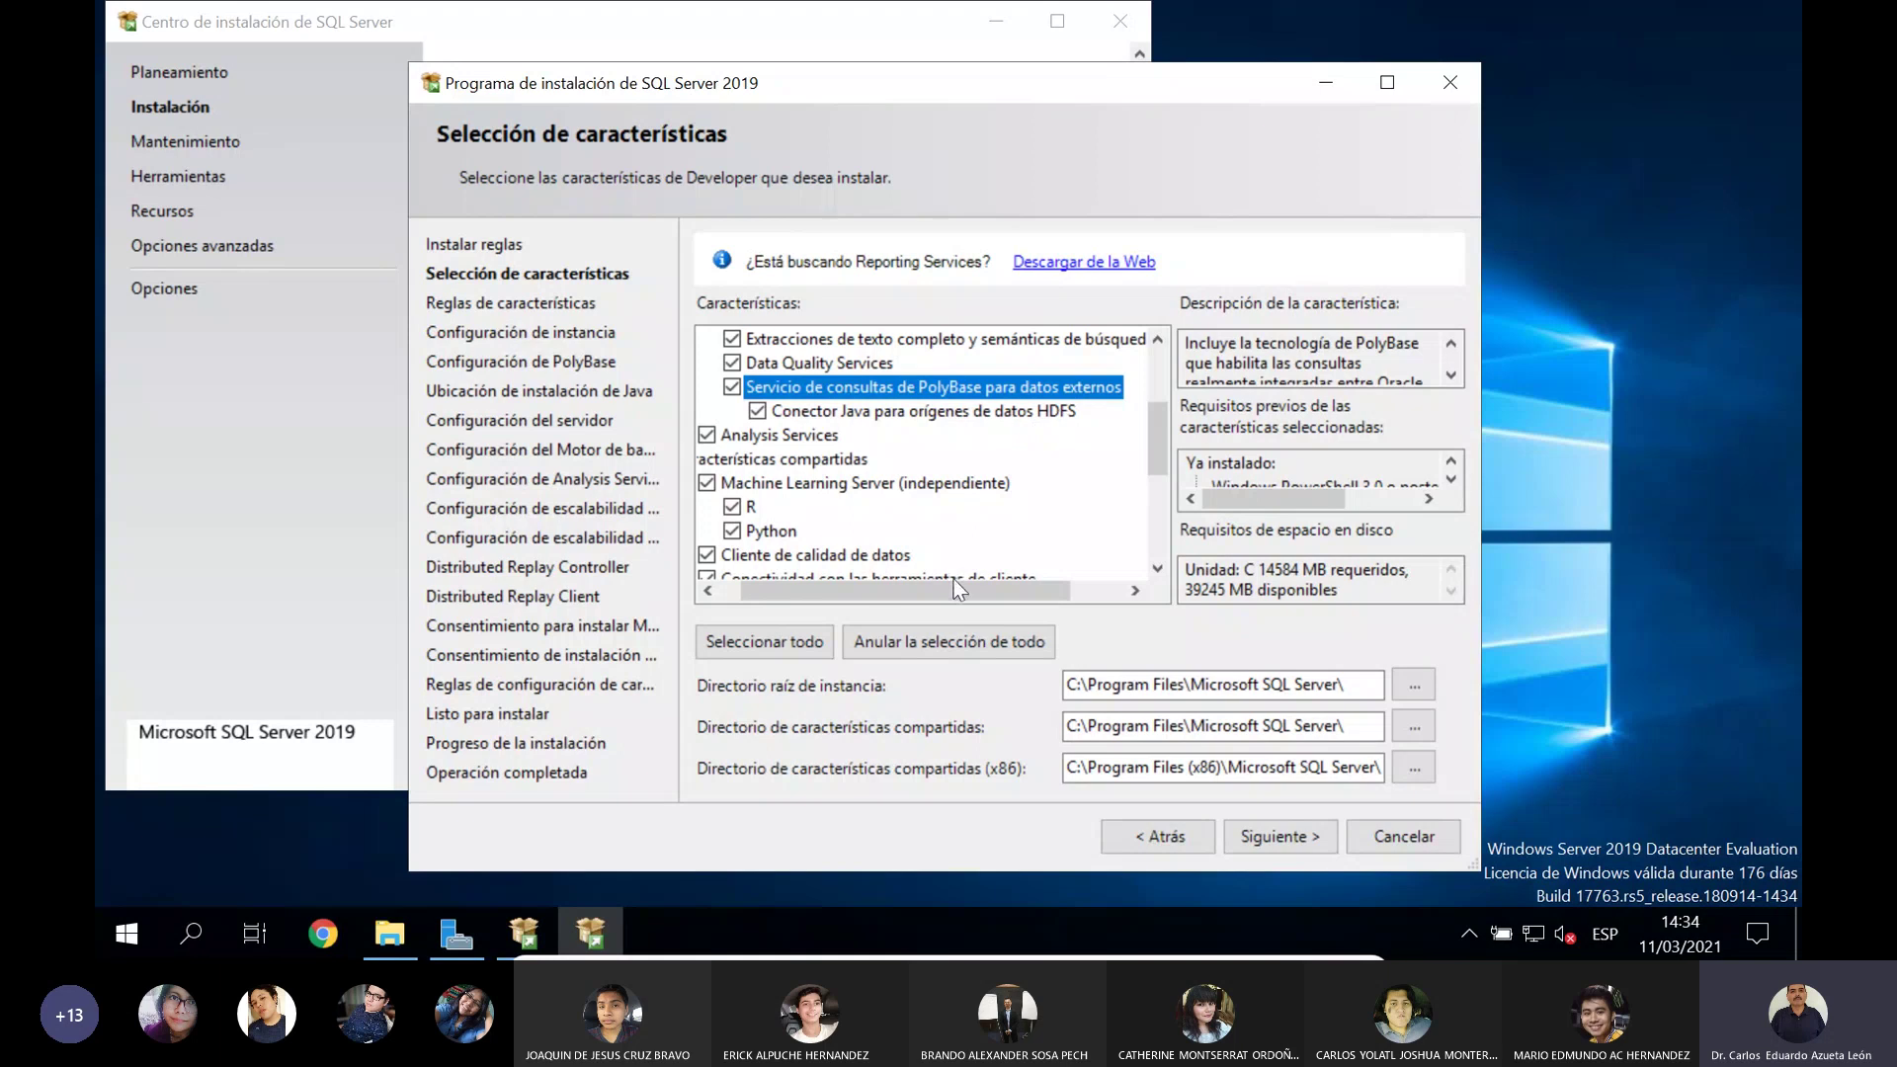
left_click_drag(956, 590, 936, 590)
left_click_drag(1159, 429, 1154, 451)
left_click(867, 368)
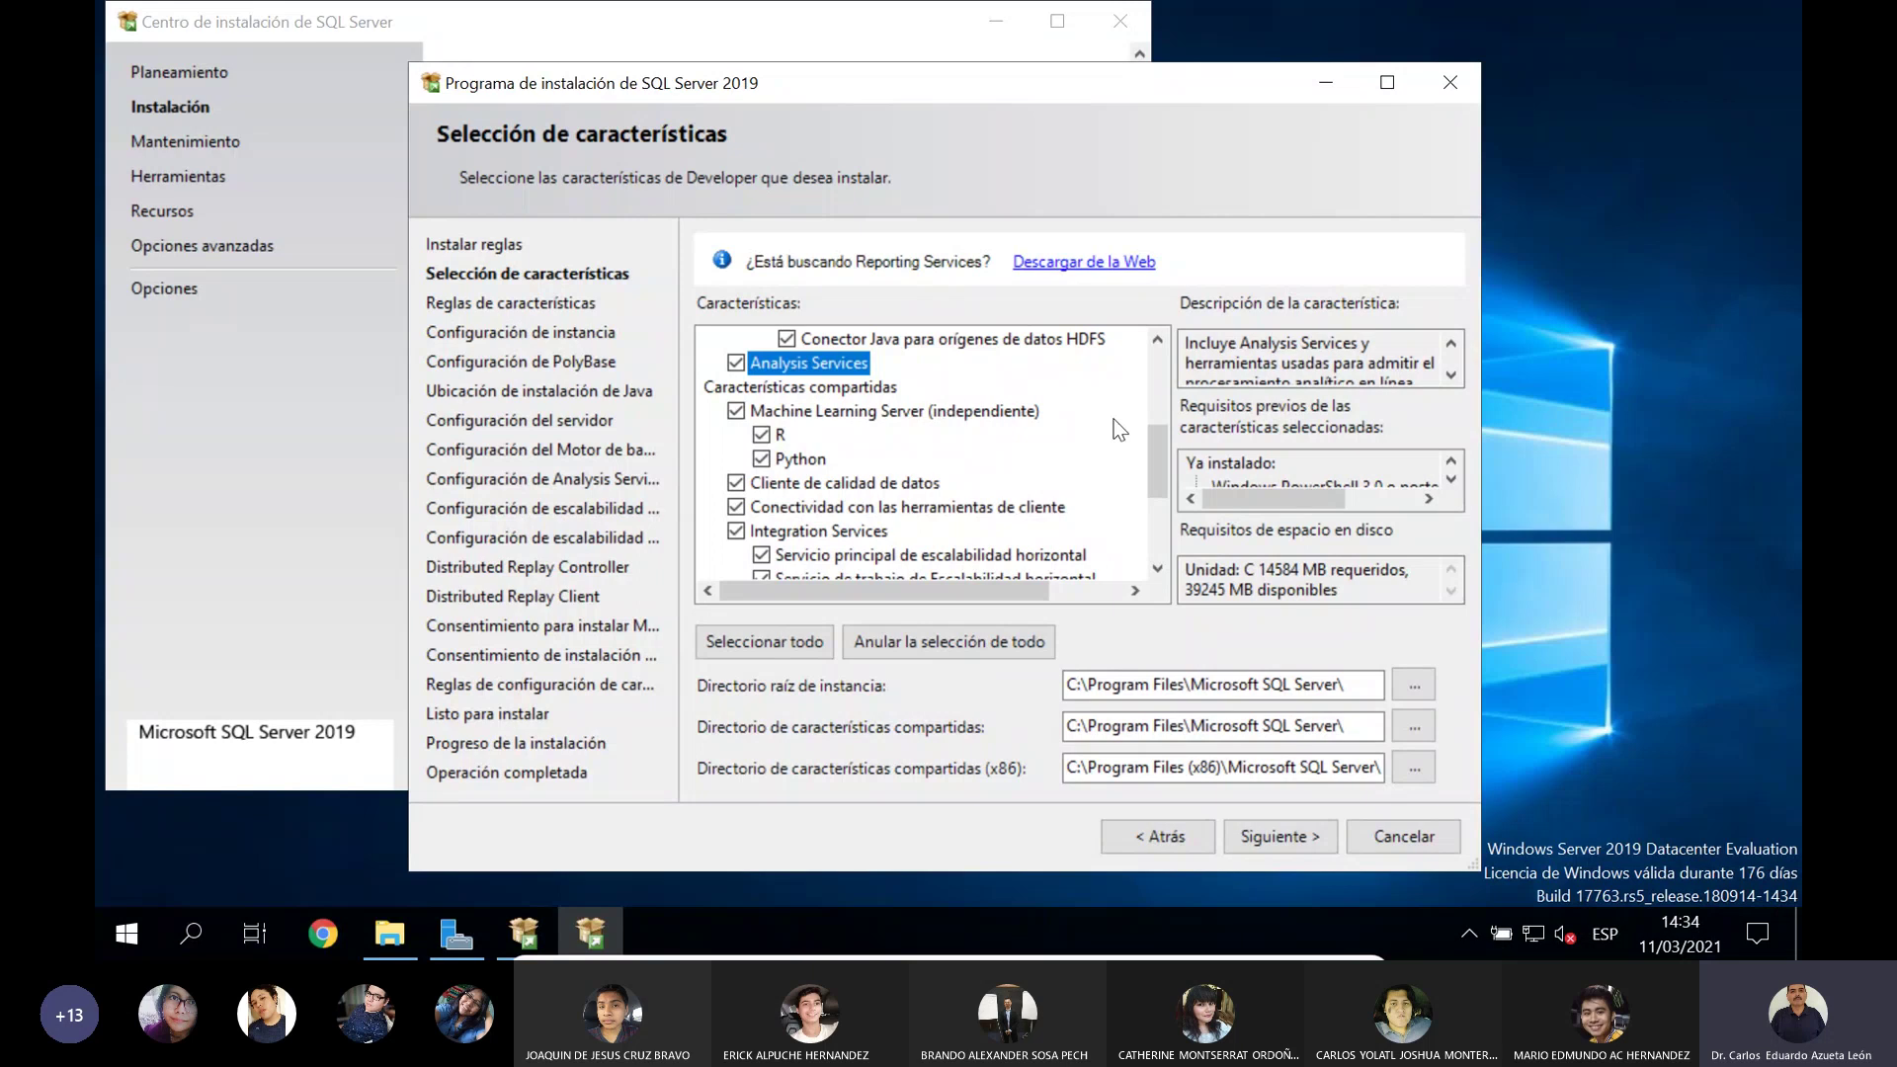
Step: Review the selected shared features, checking the descriptions of both Distributed Replay components, the SQL client connectivity SDK and Master Data Services
scroll(1118, 423, "up", 1)
left_click_drag(1156, 454, 1159, 476)
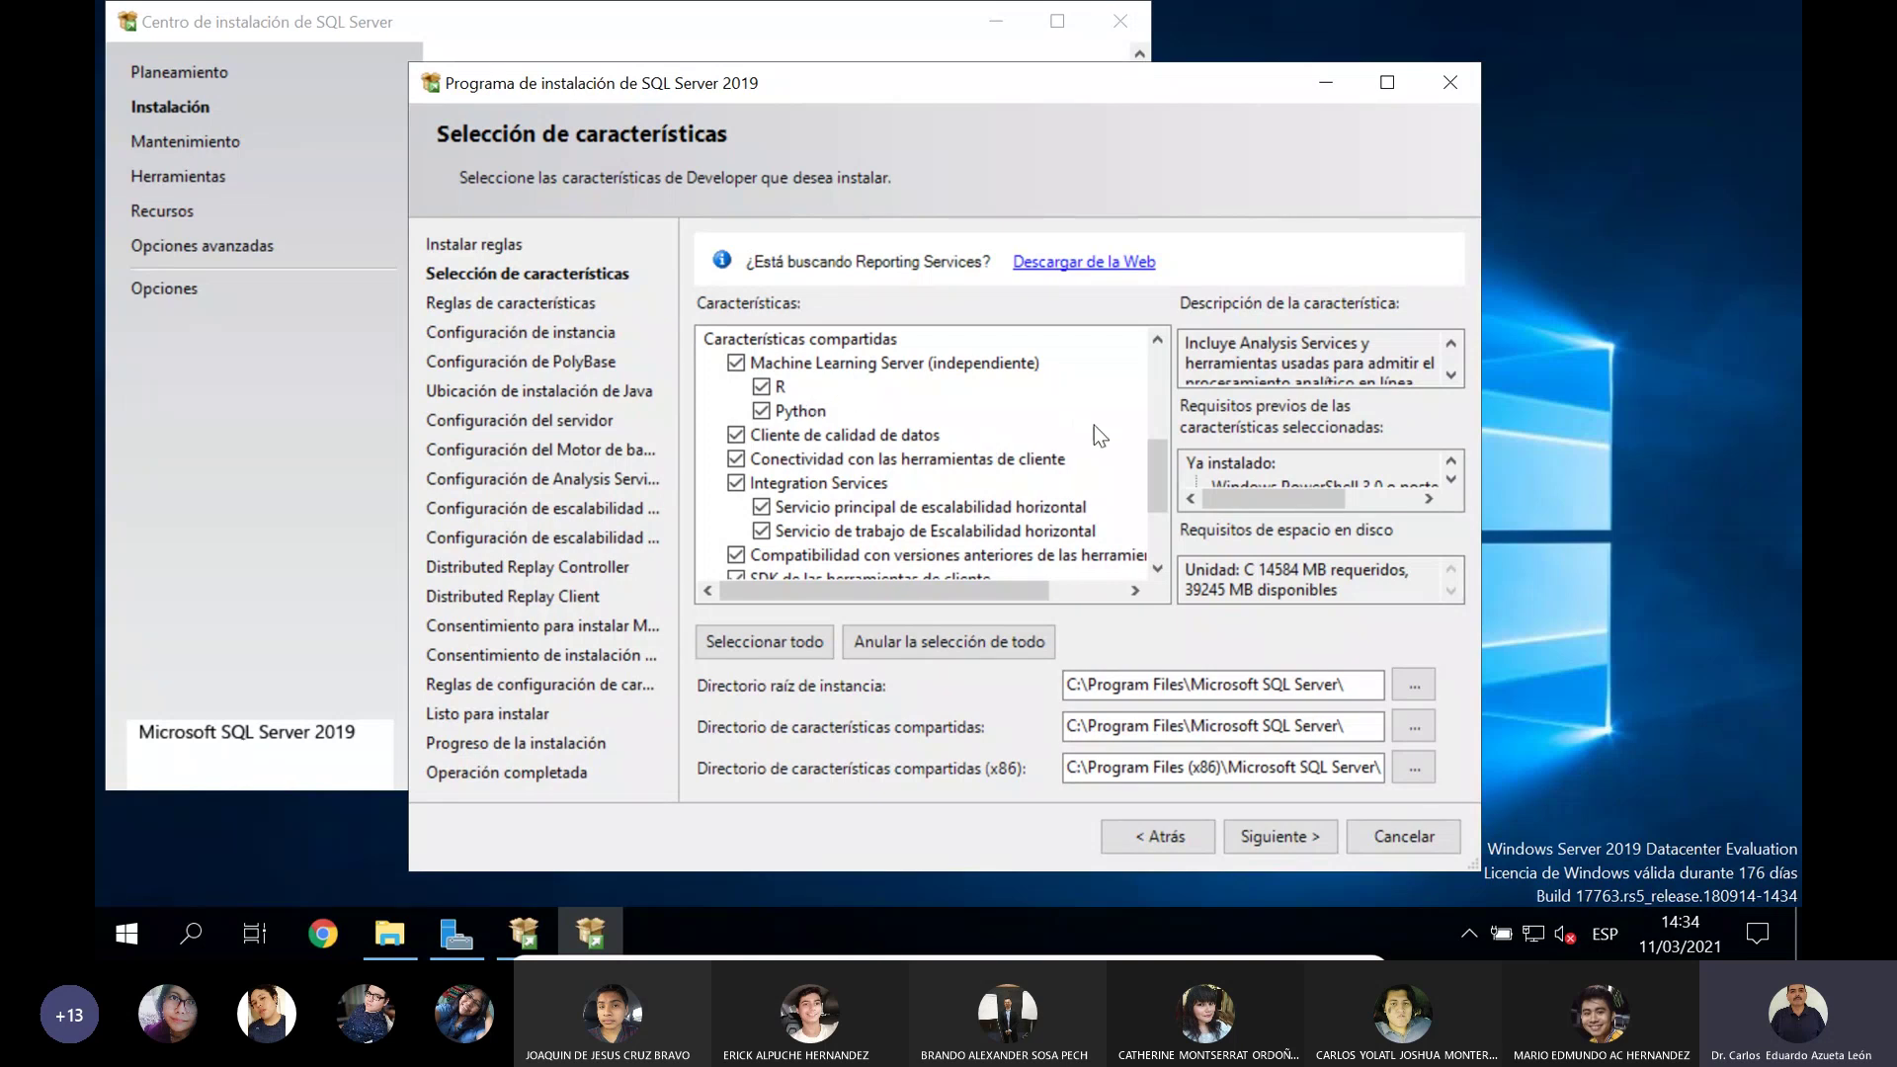
mouse_move(1154, 453)
left_mouse_down()
mouse_move(1148, 415)
mouse_move(1153, 480)
left_mouse_up()
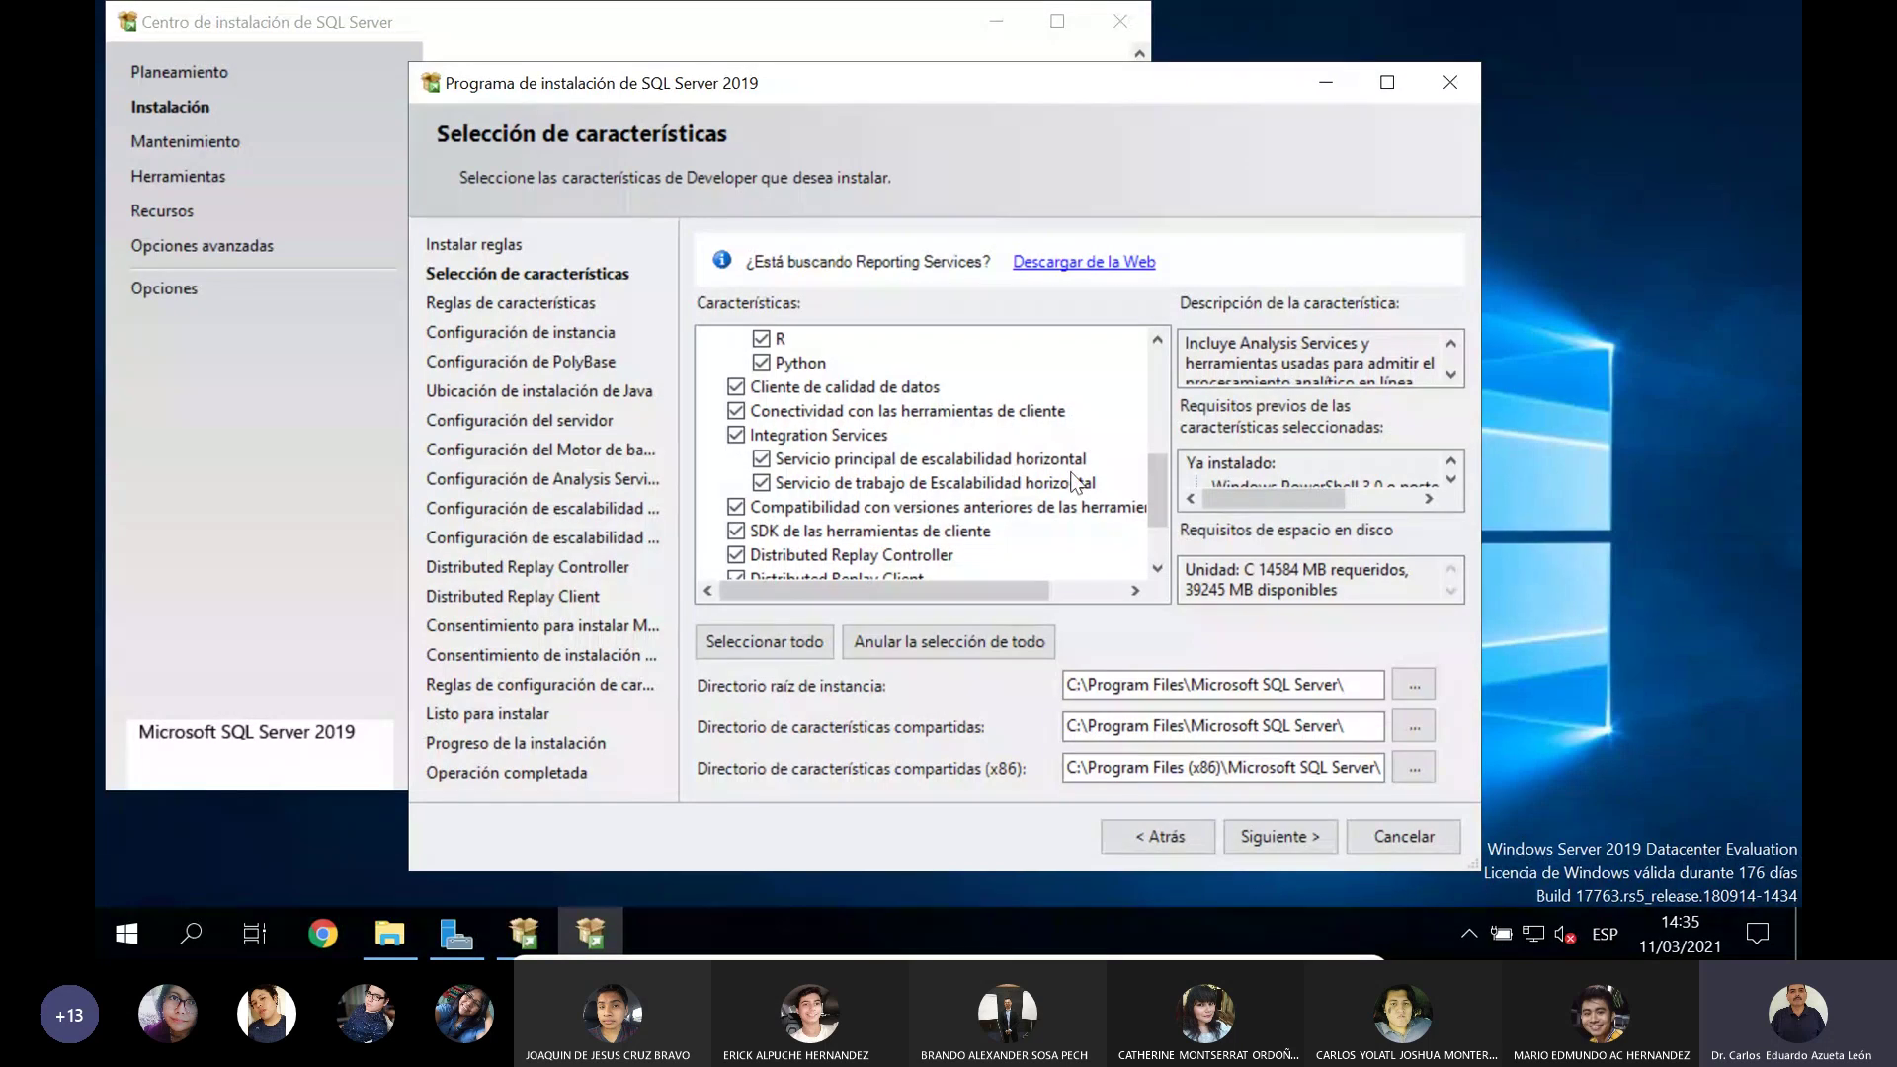
scroll(1156, 474, "down", 1)
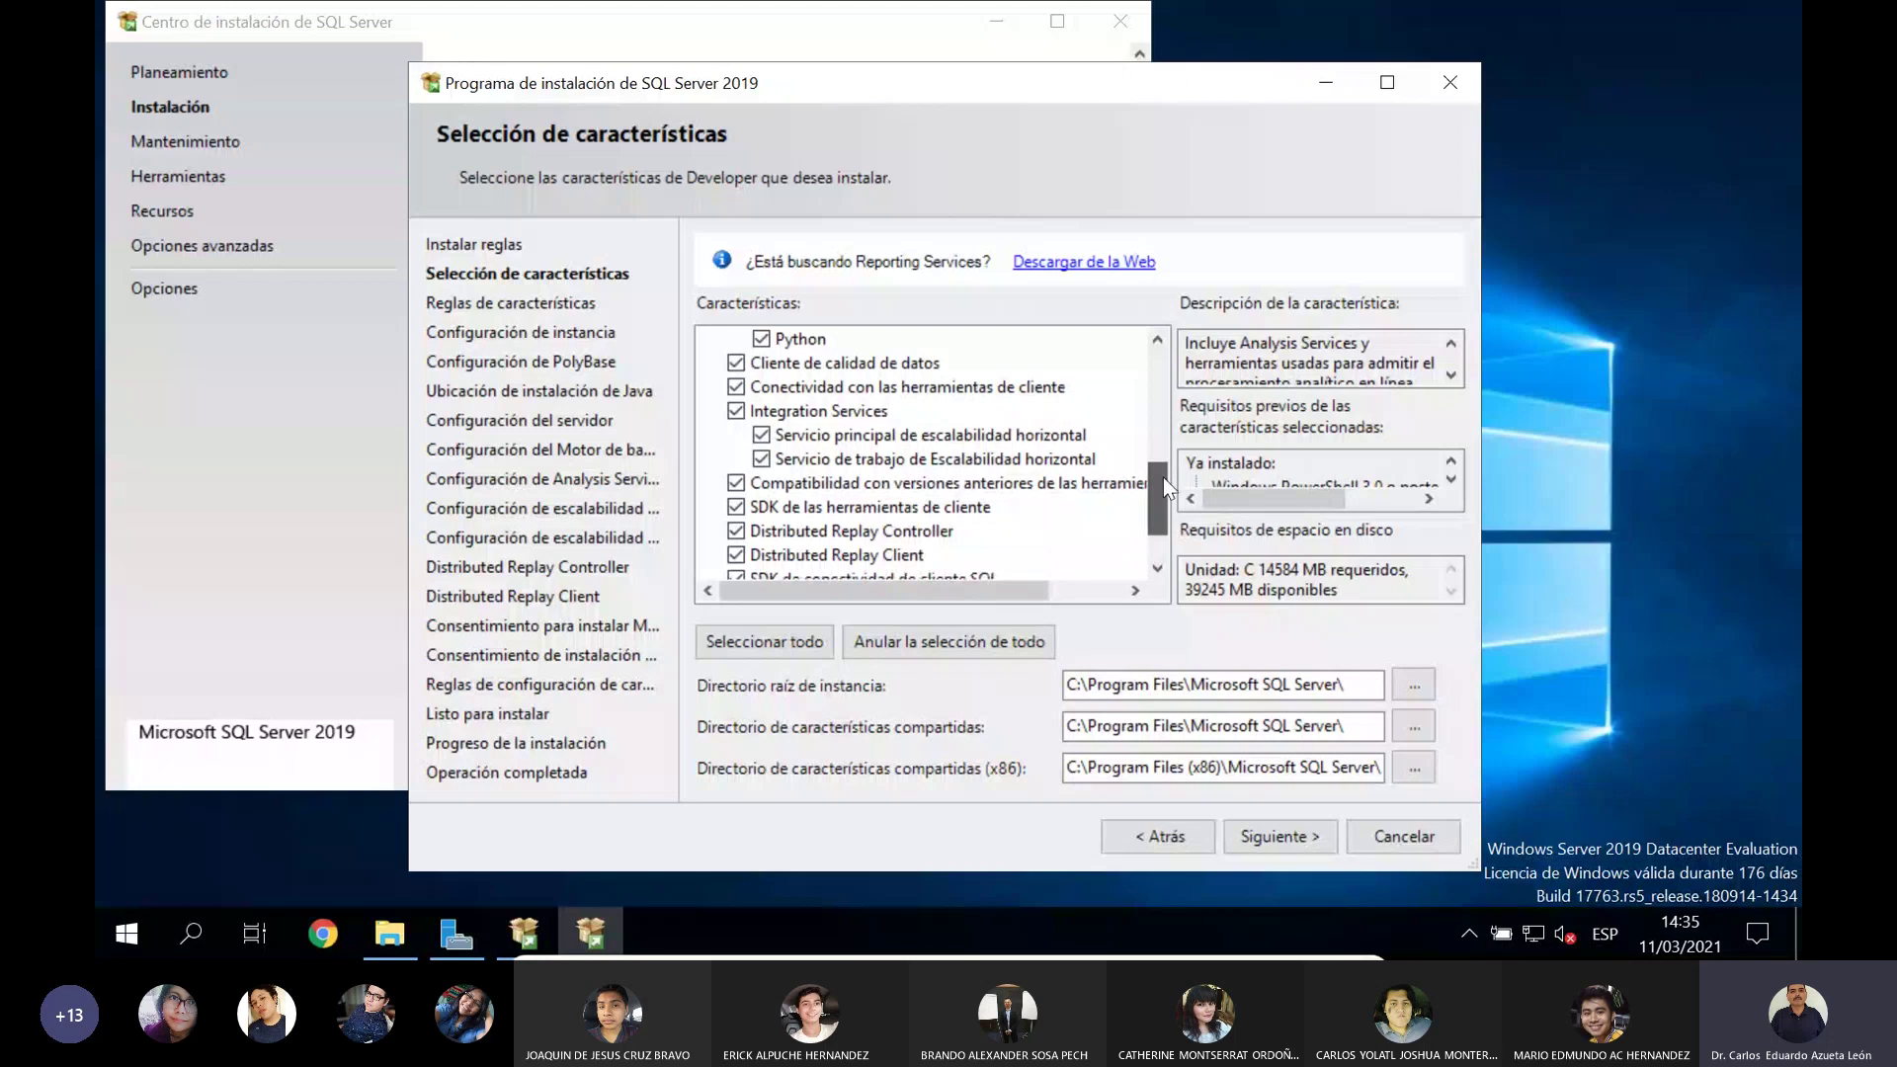
left_click_drag(1163, 477, 1180, 499)
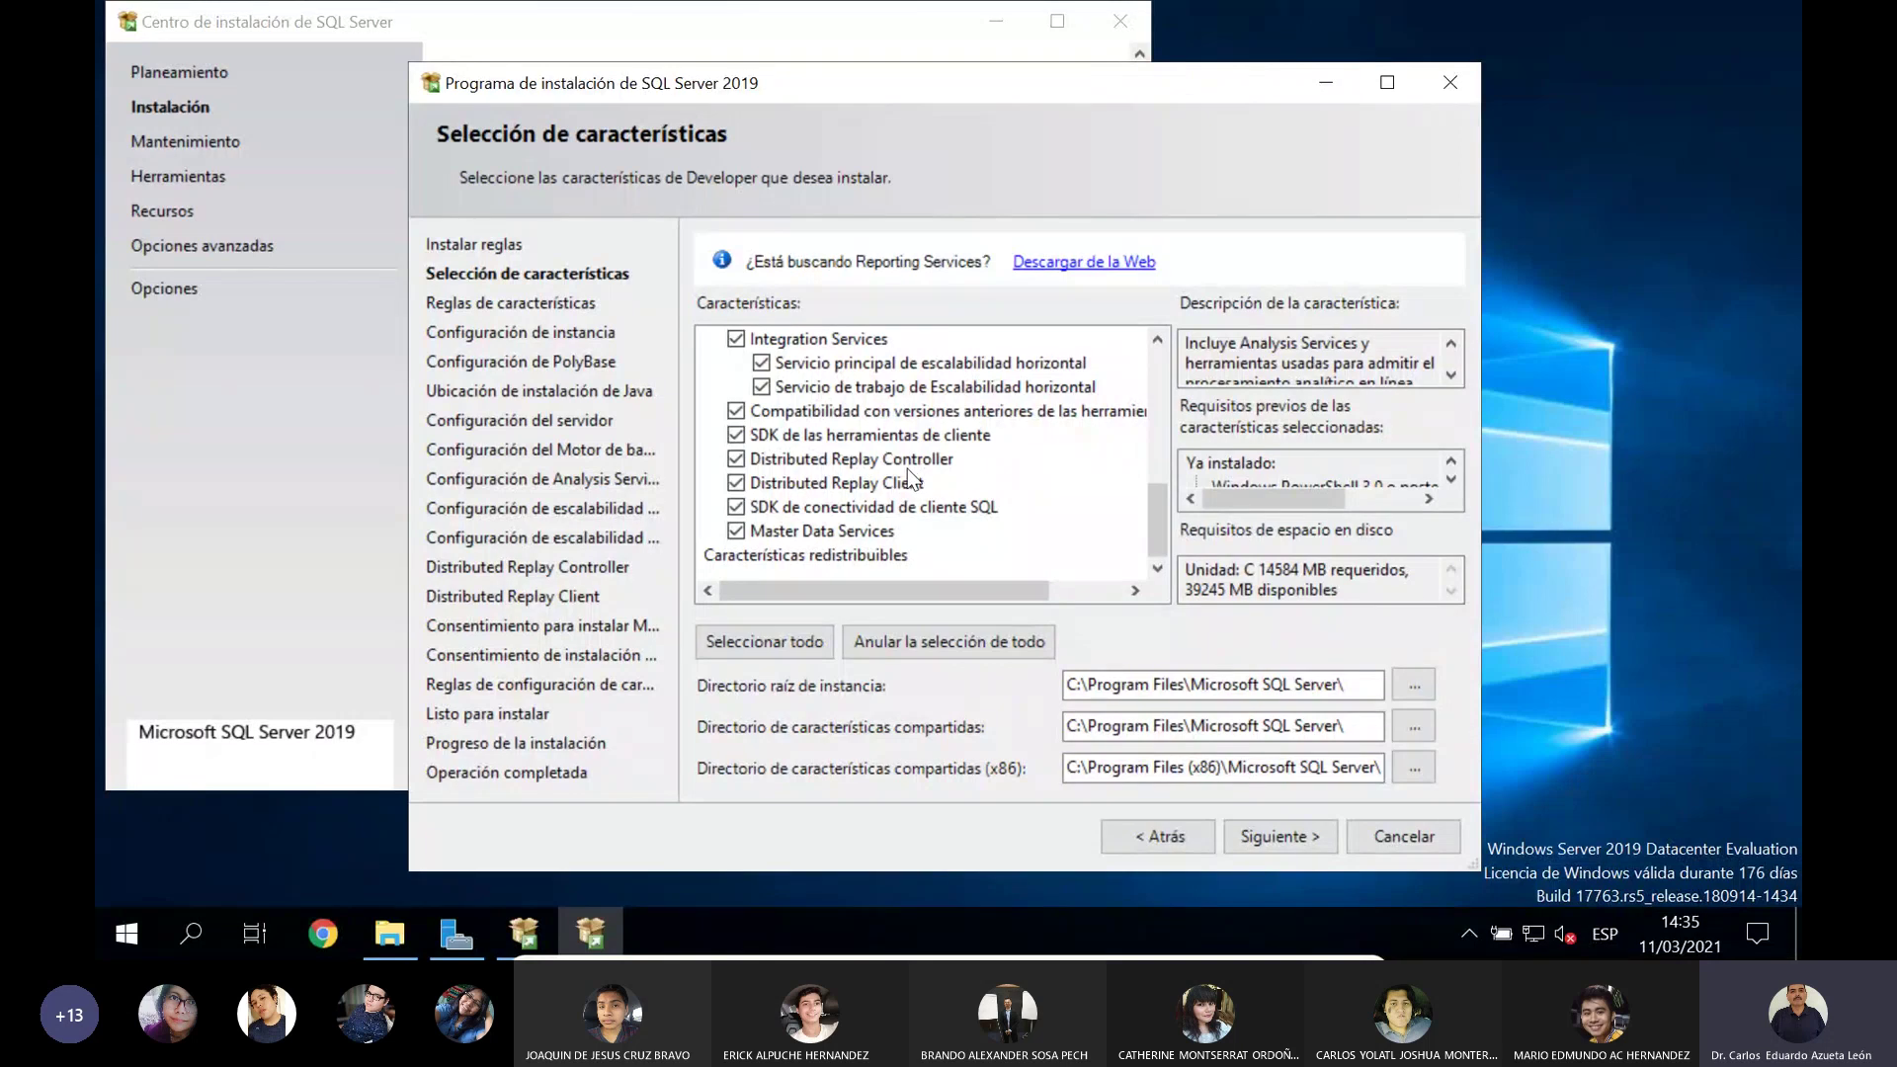
left_click(835, 460)
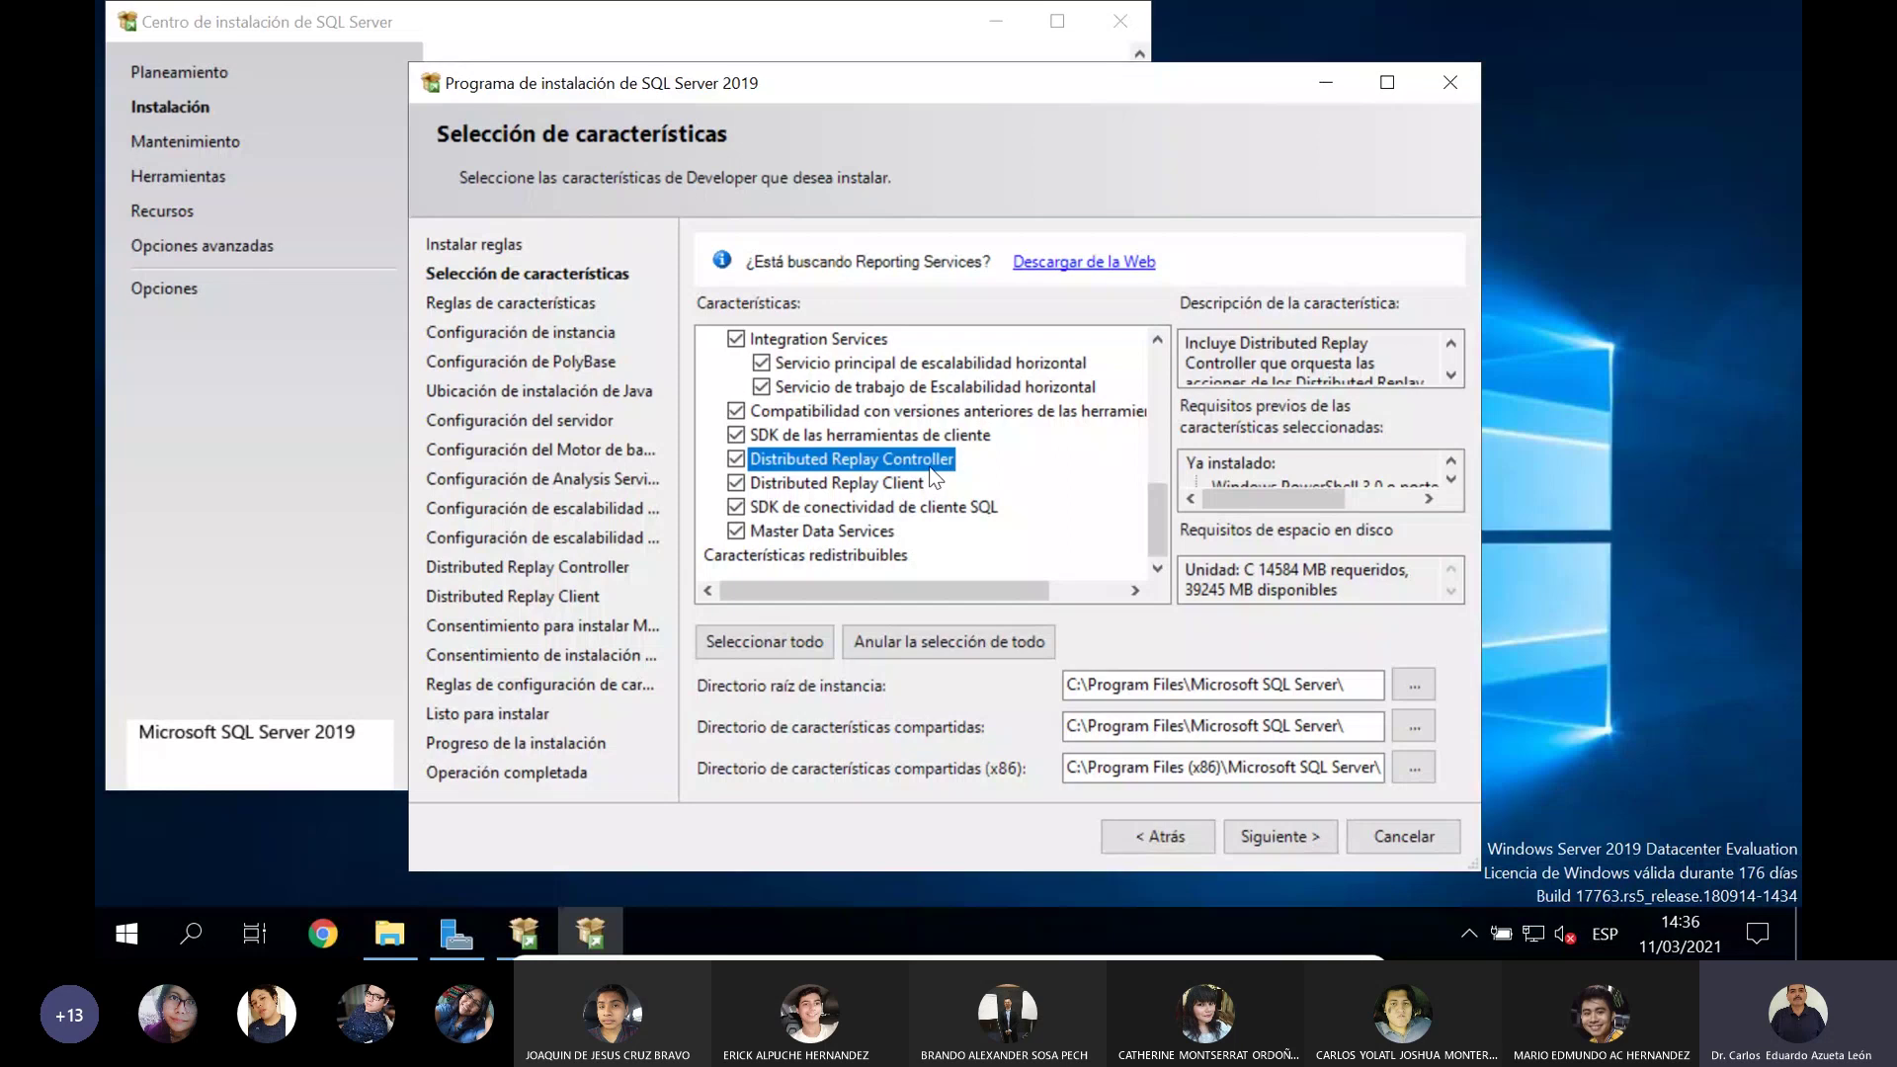
left_click(1451, 377)
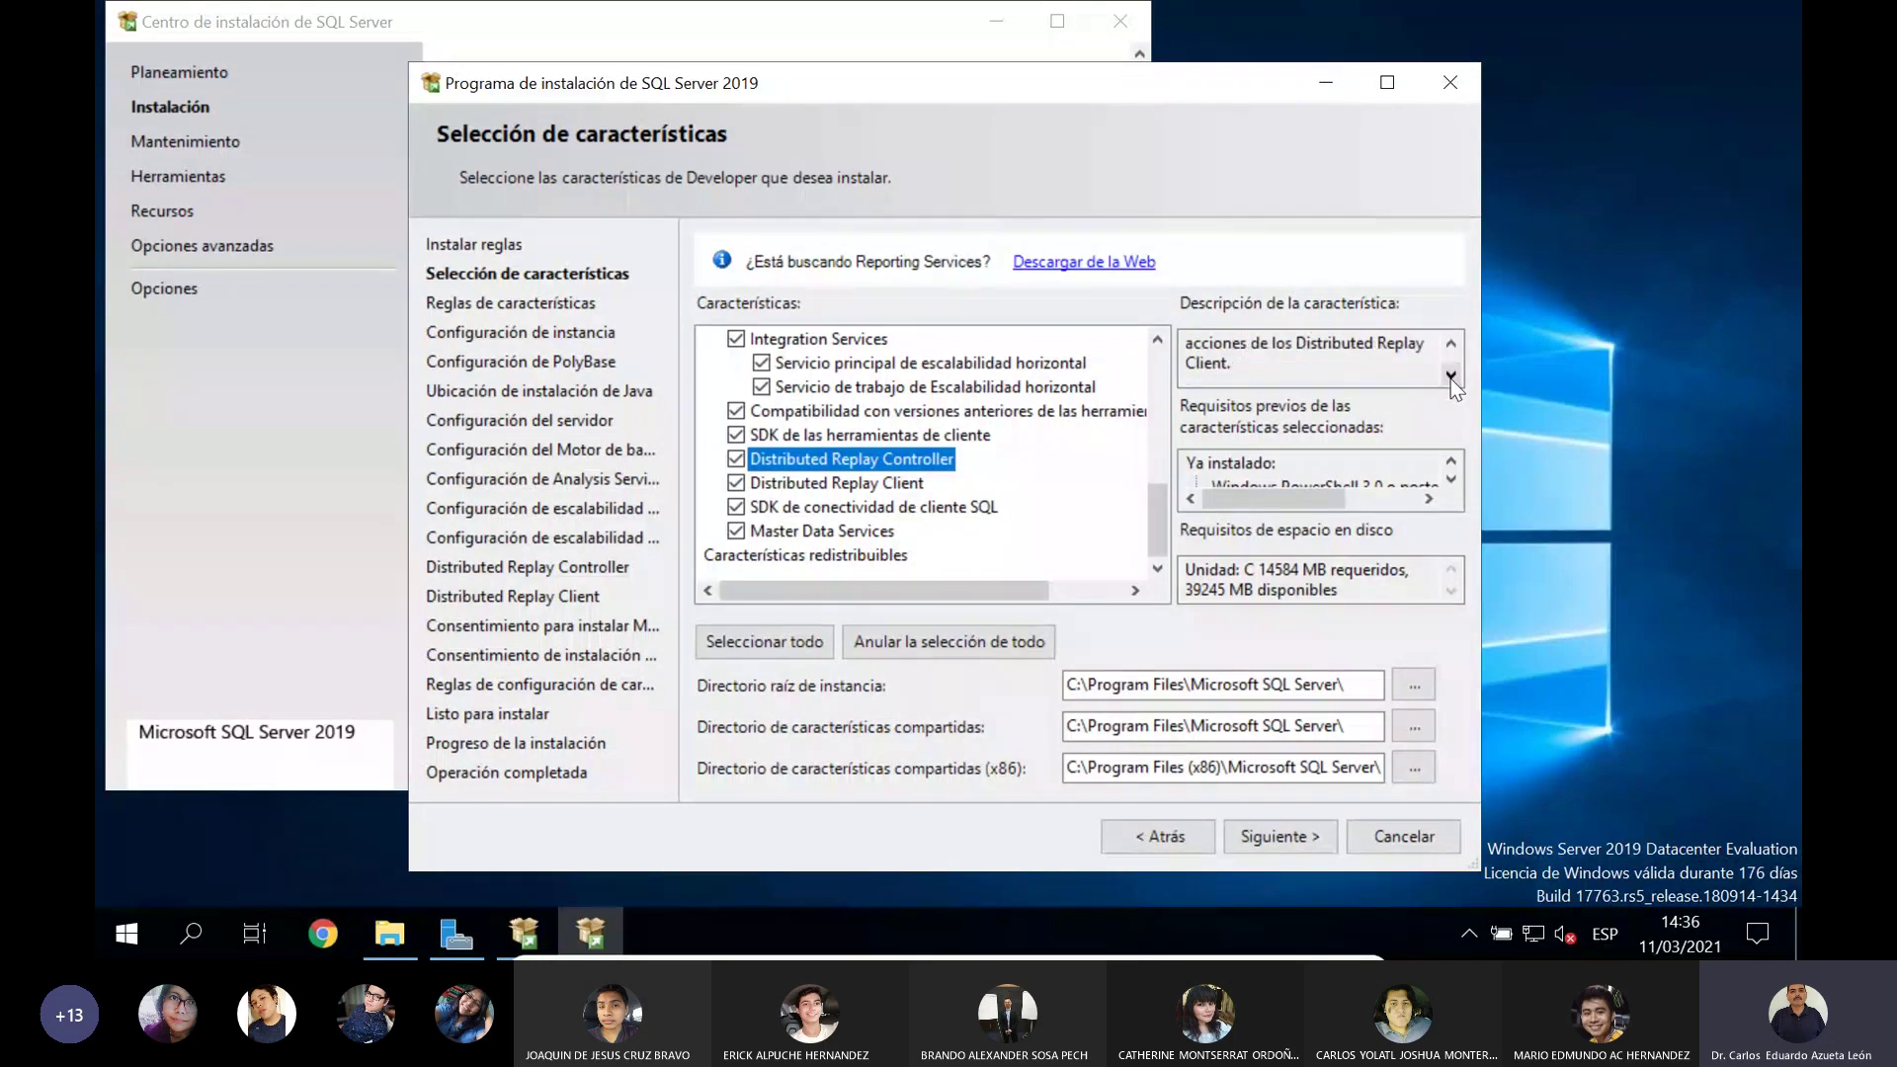
left_click(894, 484)
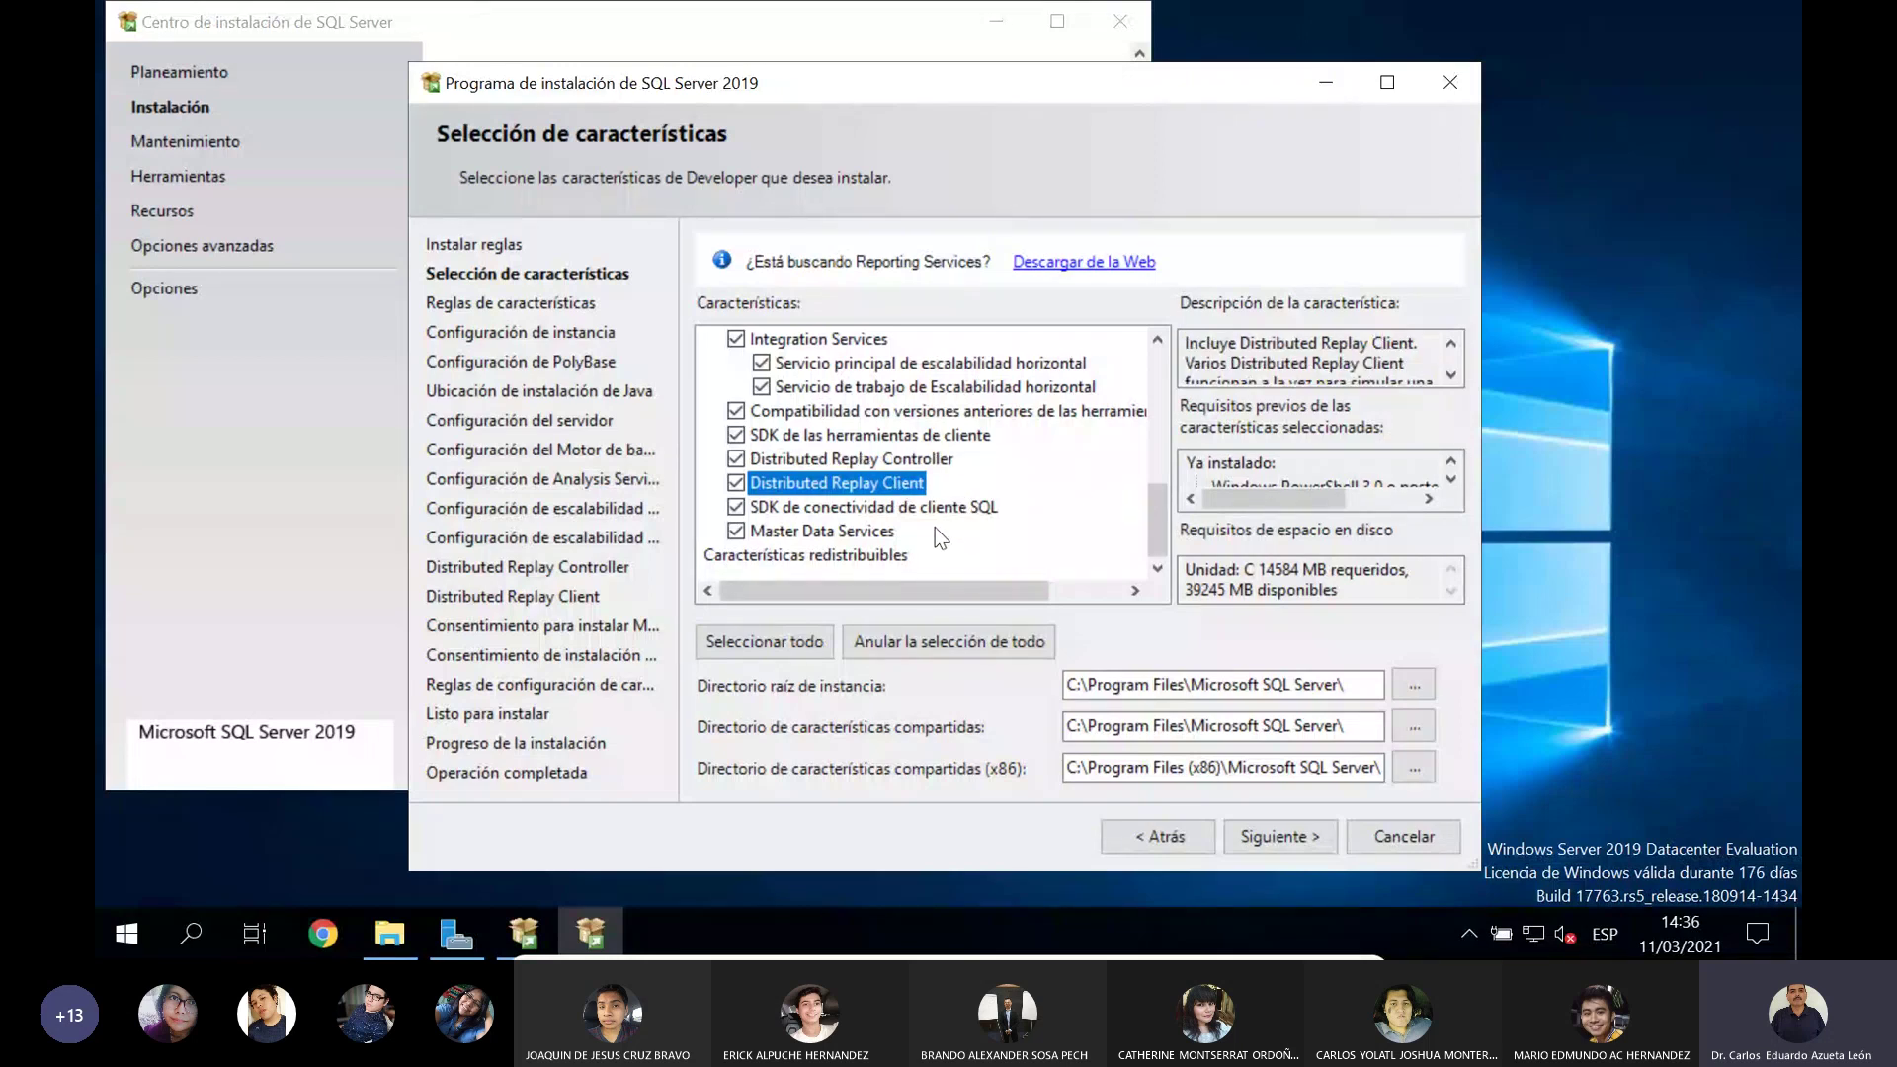
left_click(950, 507)
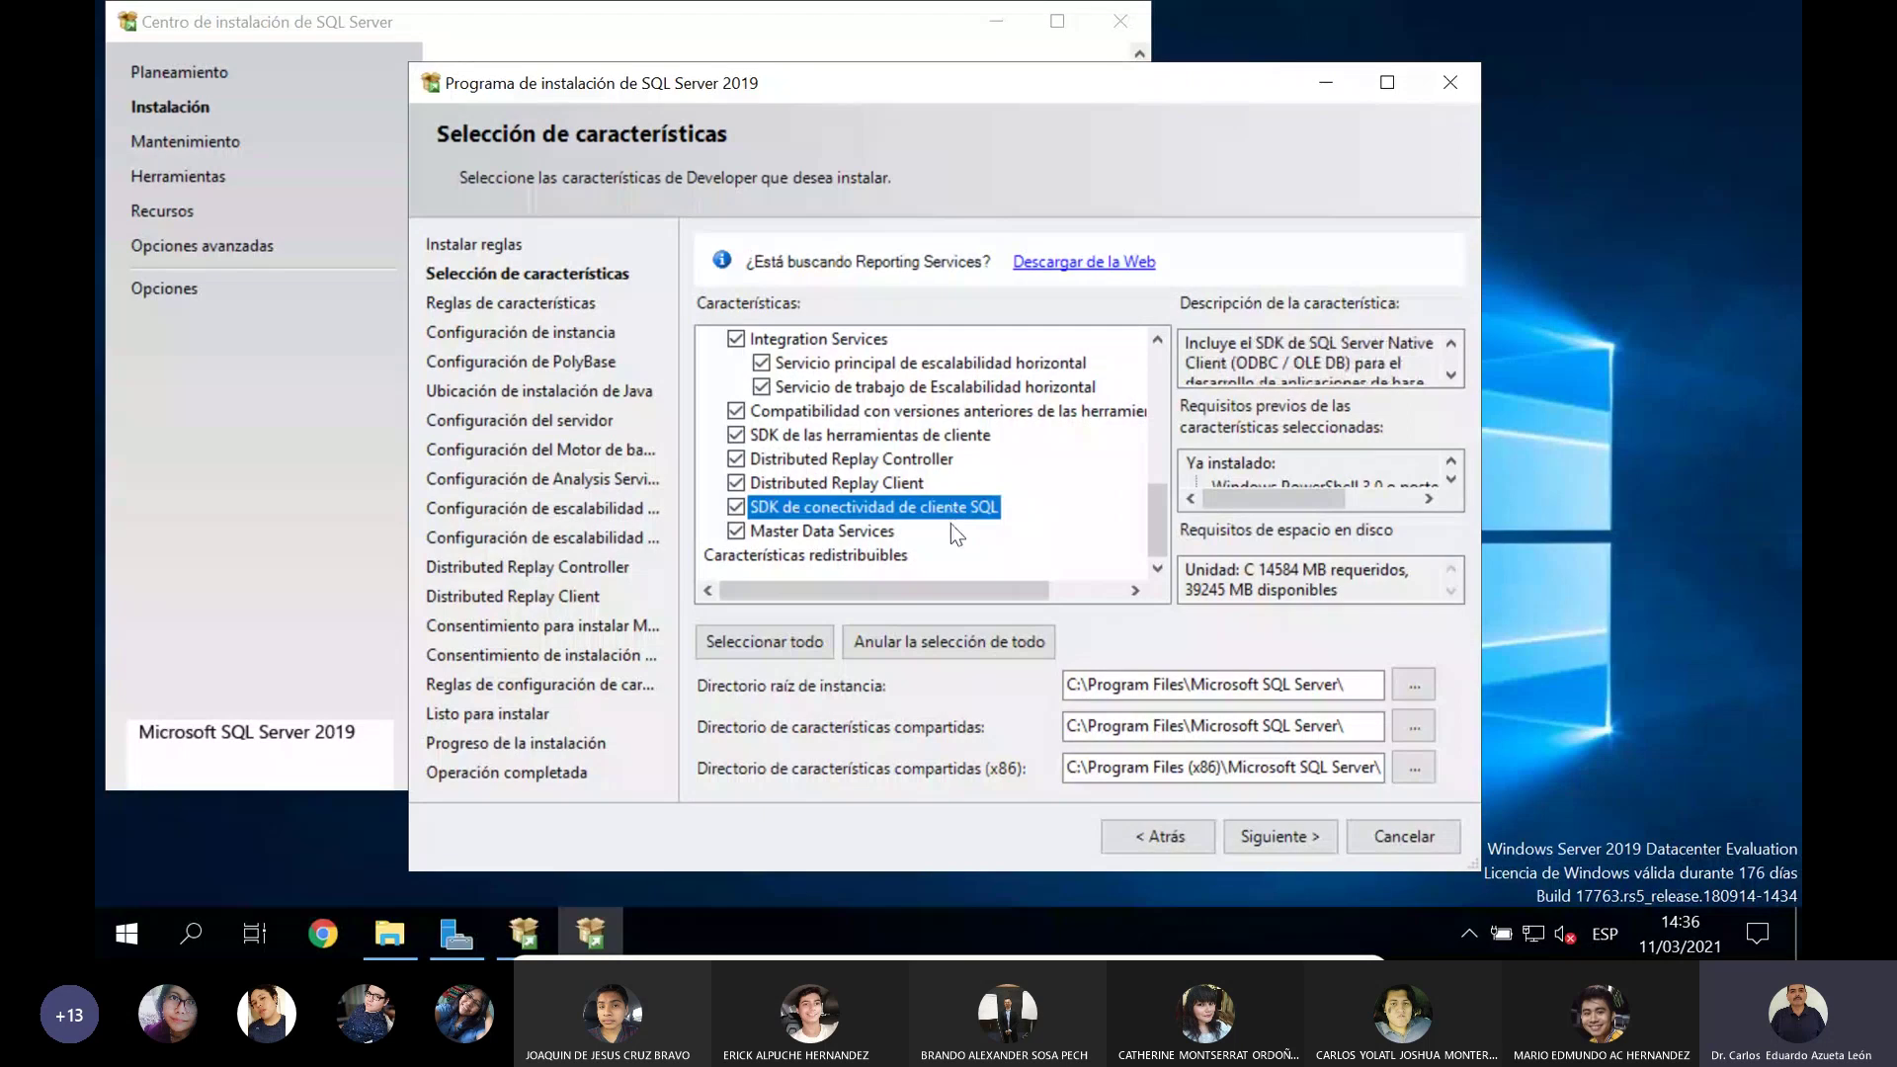
left_click(875, 534)
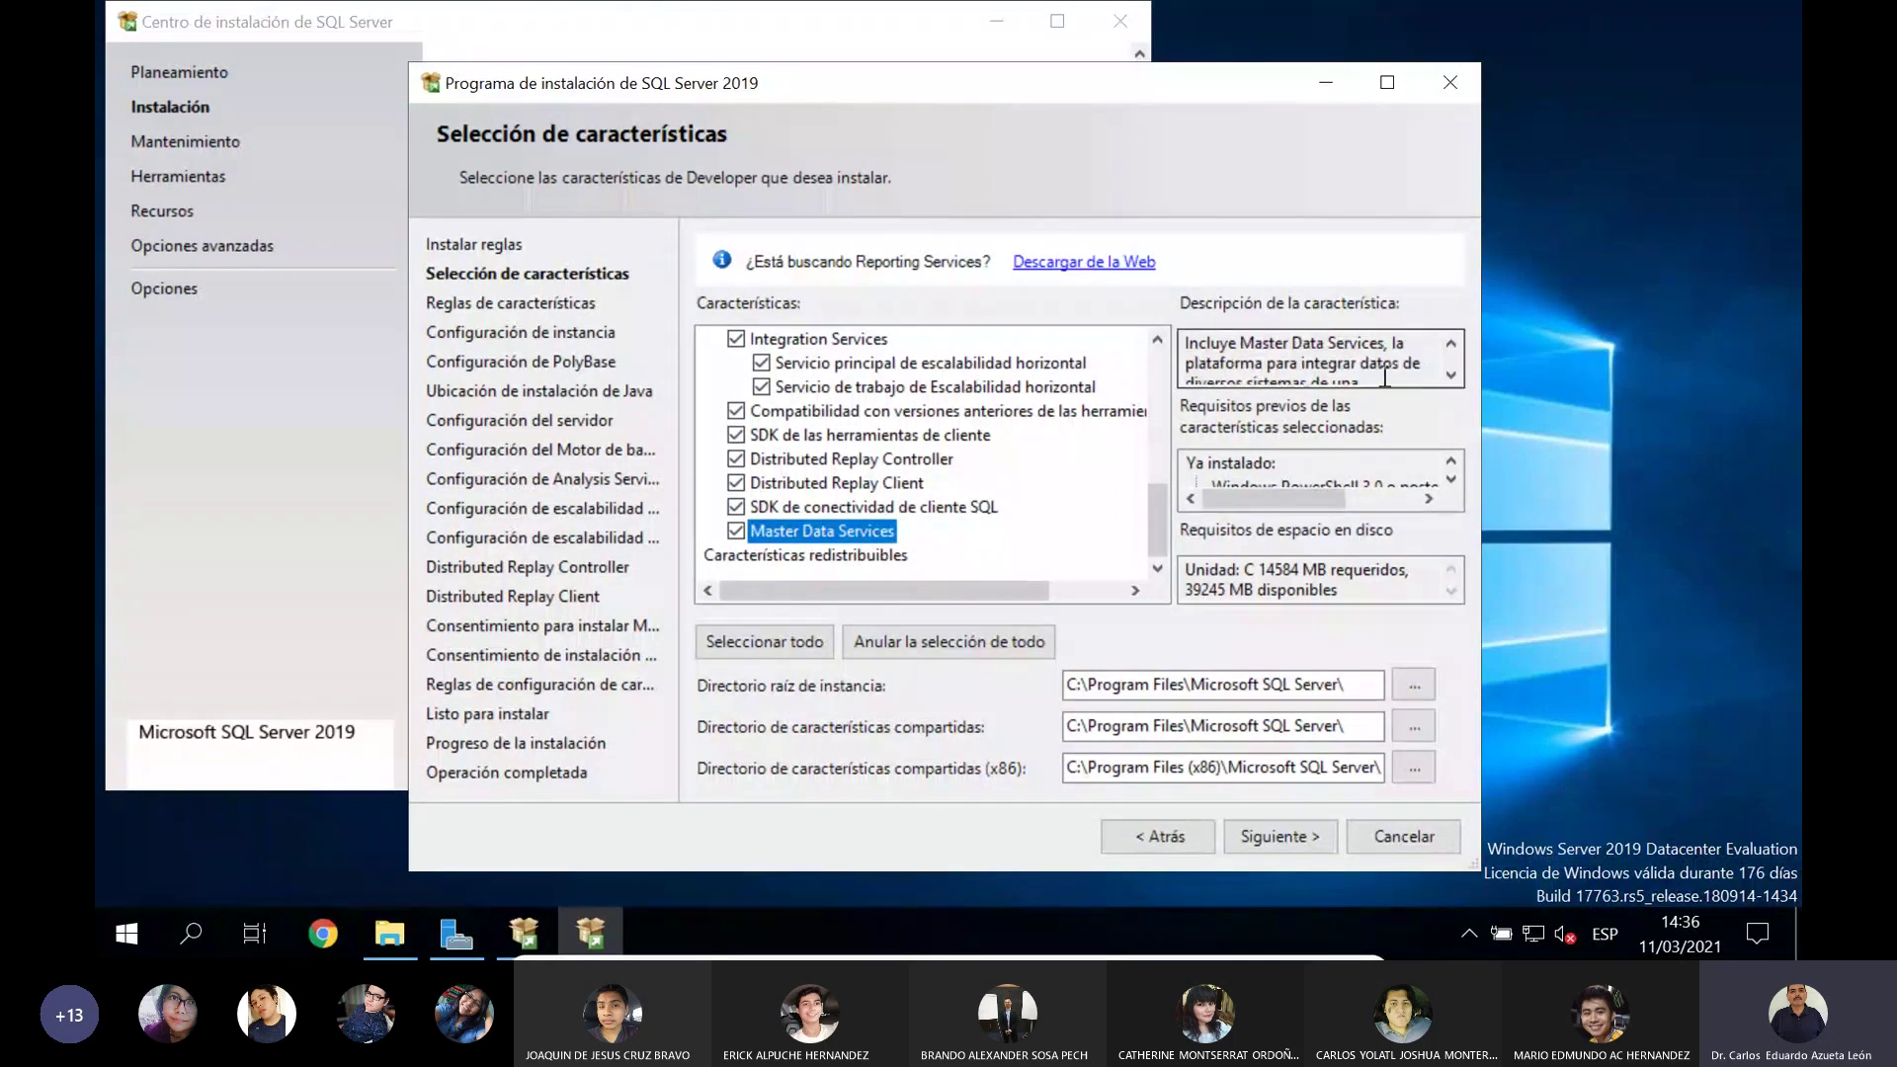
Step: Read the rest of the Master Data Services description and check the redistributable features entry in the feature list
left_click(1450, 374)
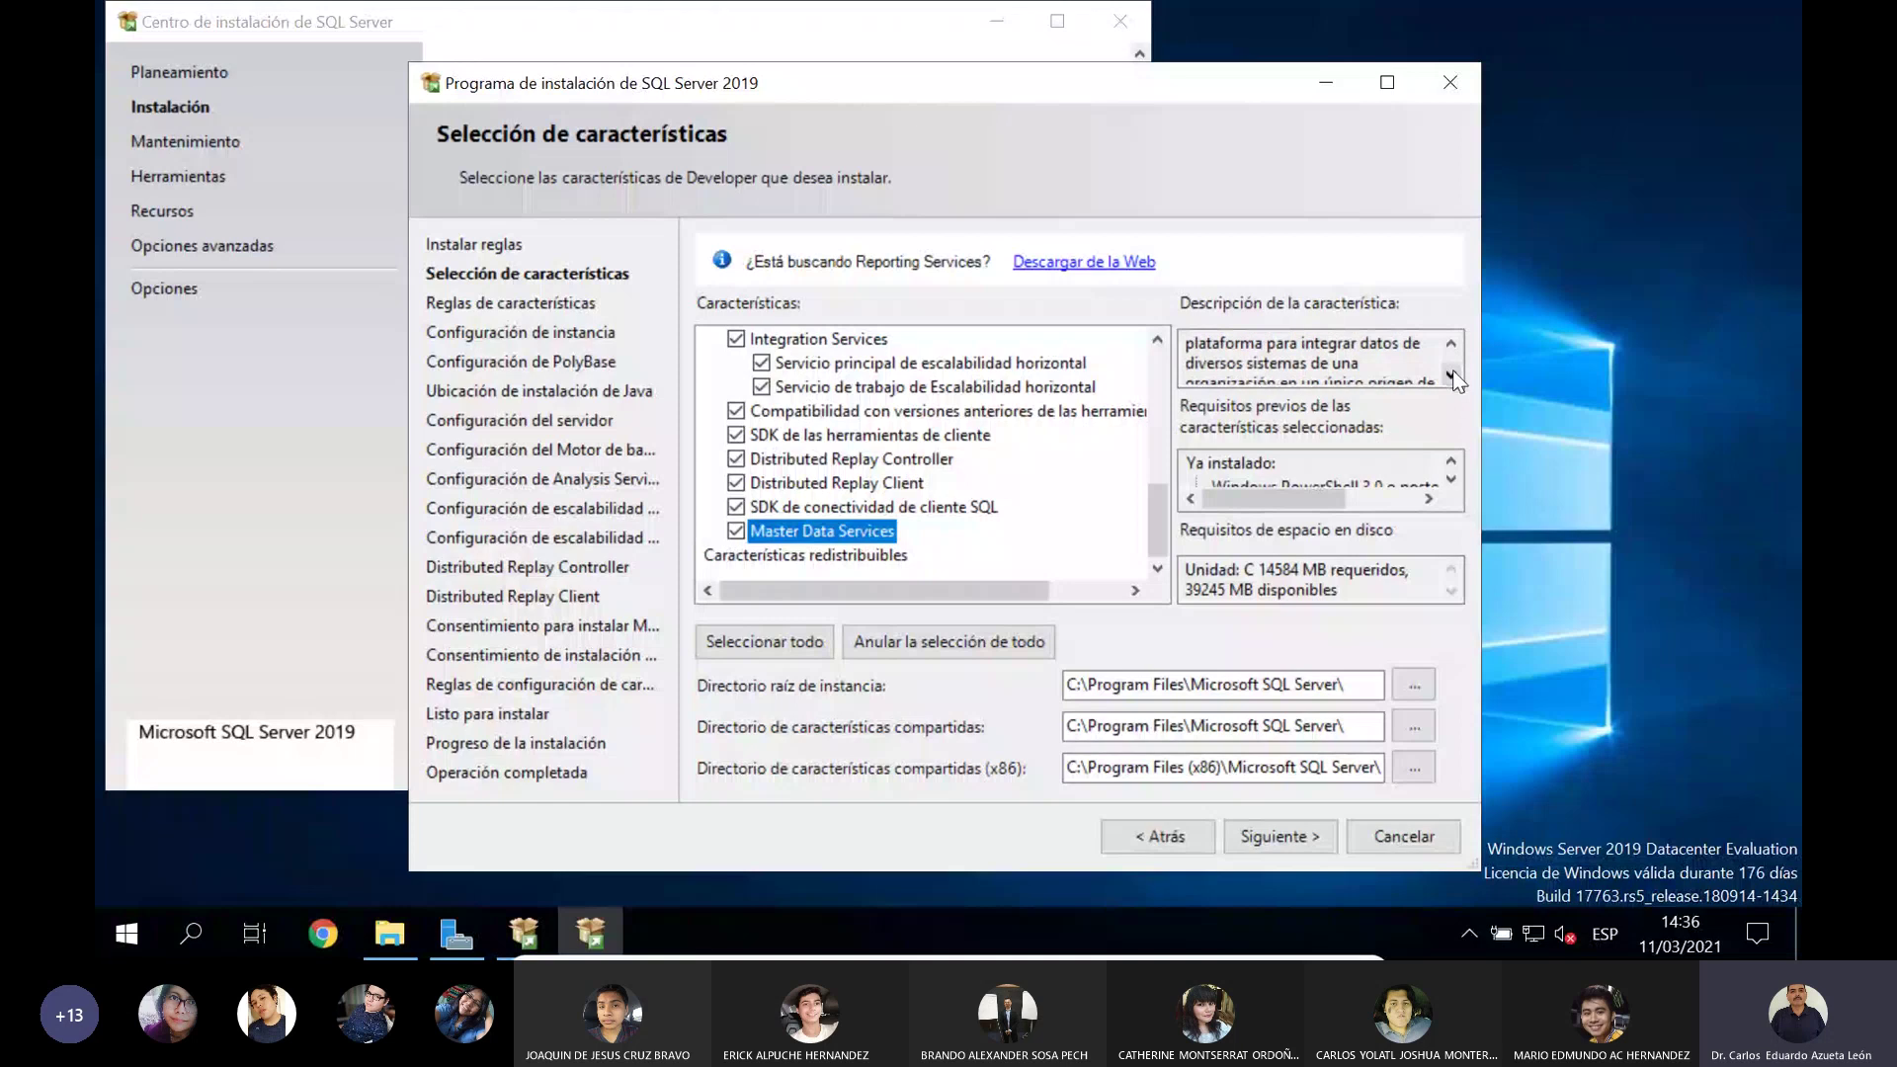
left_click(1450, 374)
left_click(1450, 375)
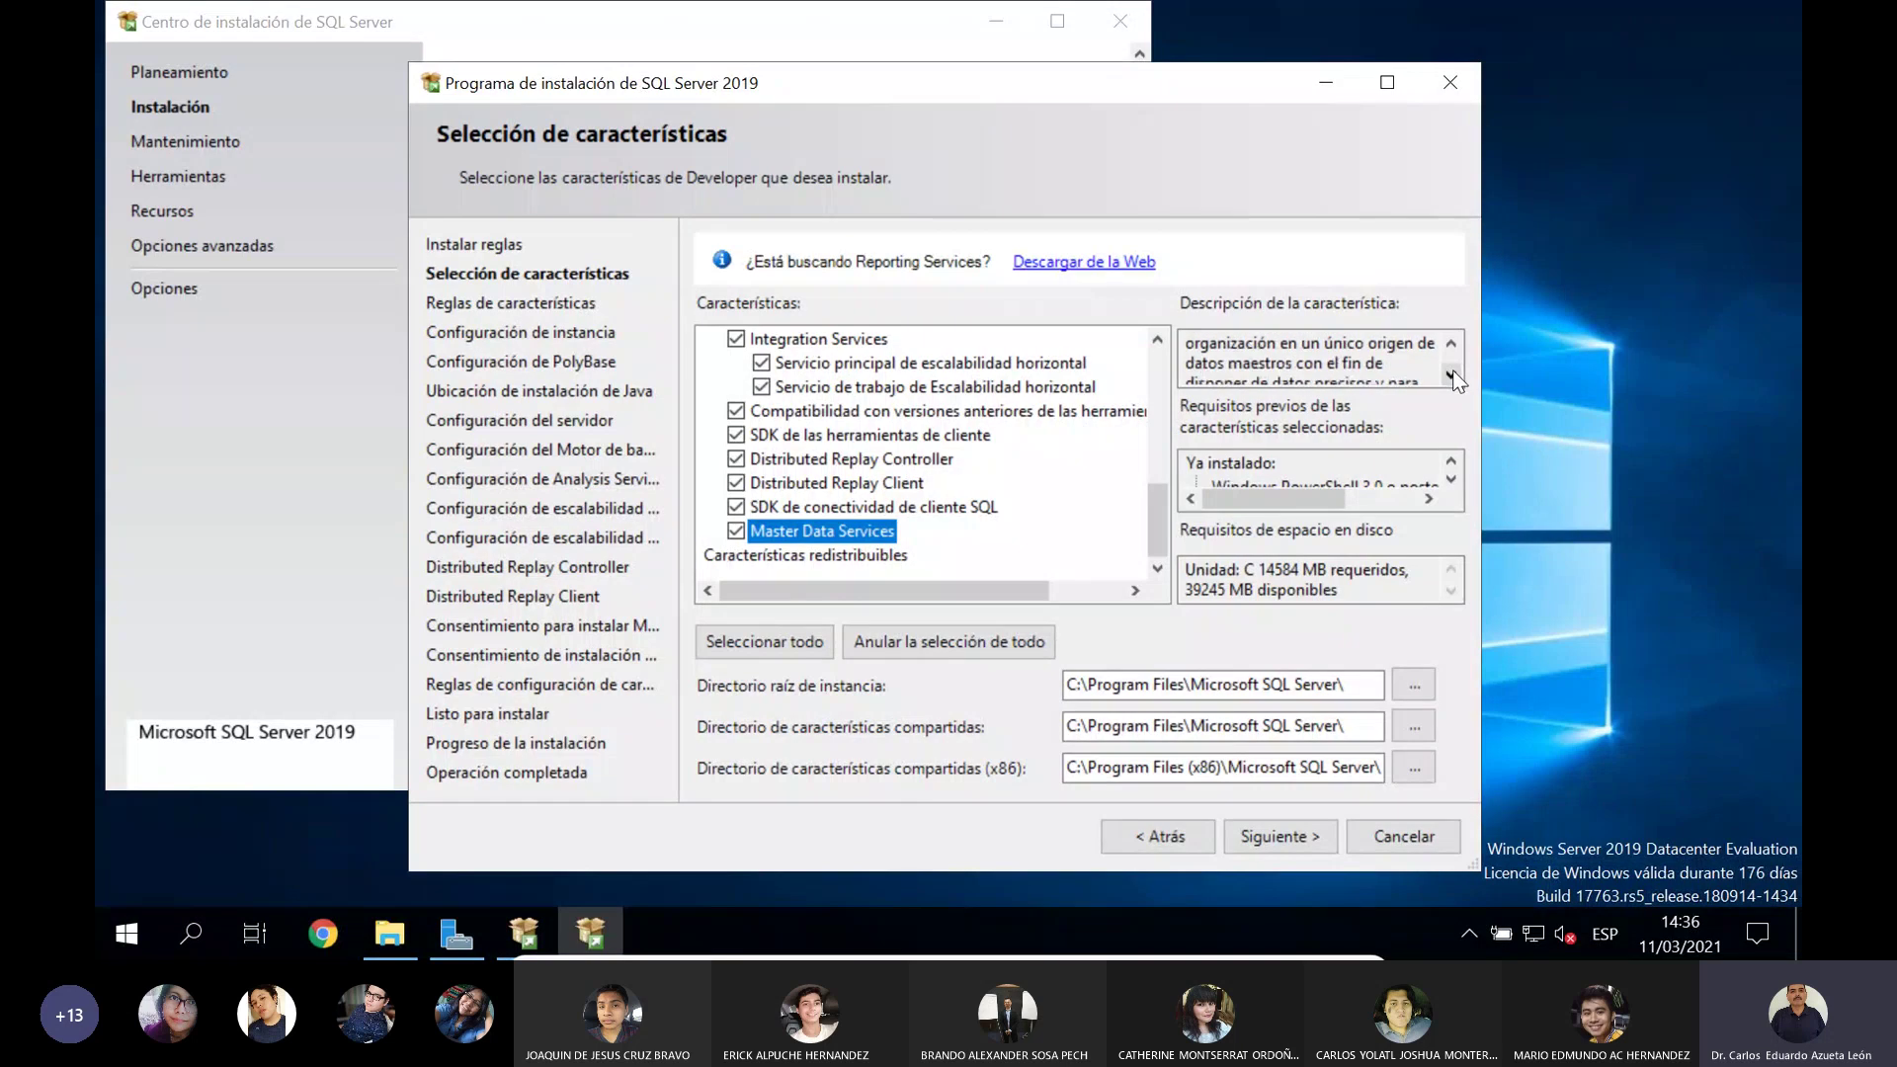
left_click(1450, 374)
left_click(1451, 375)
left_click(1450, 375)
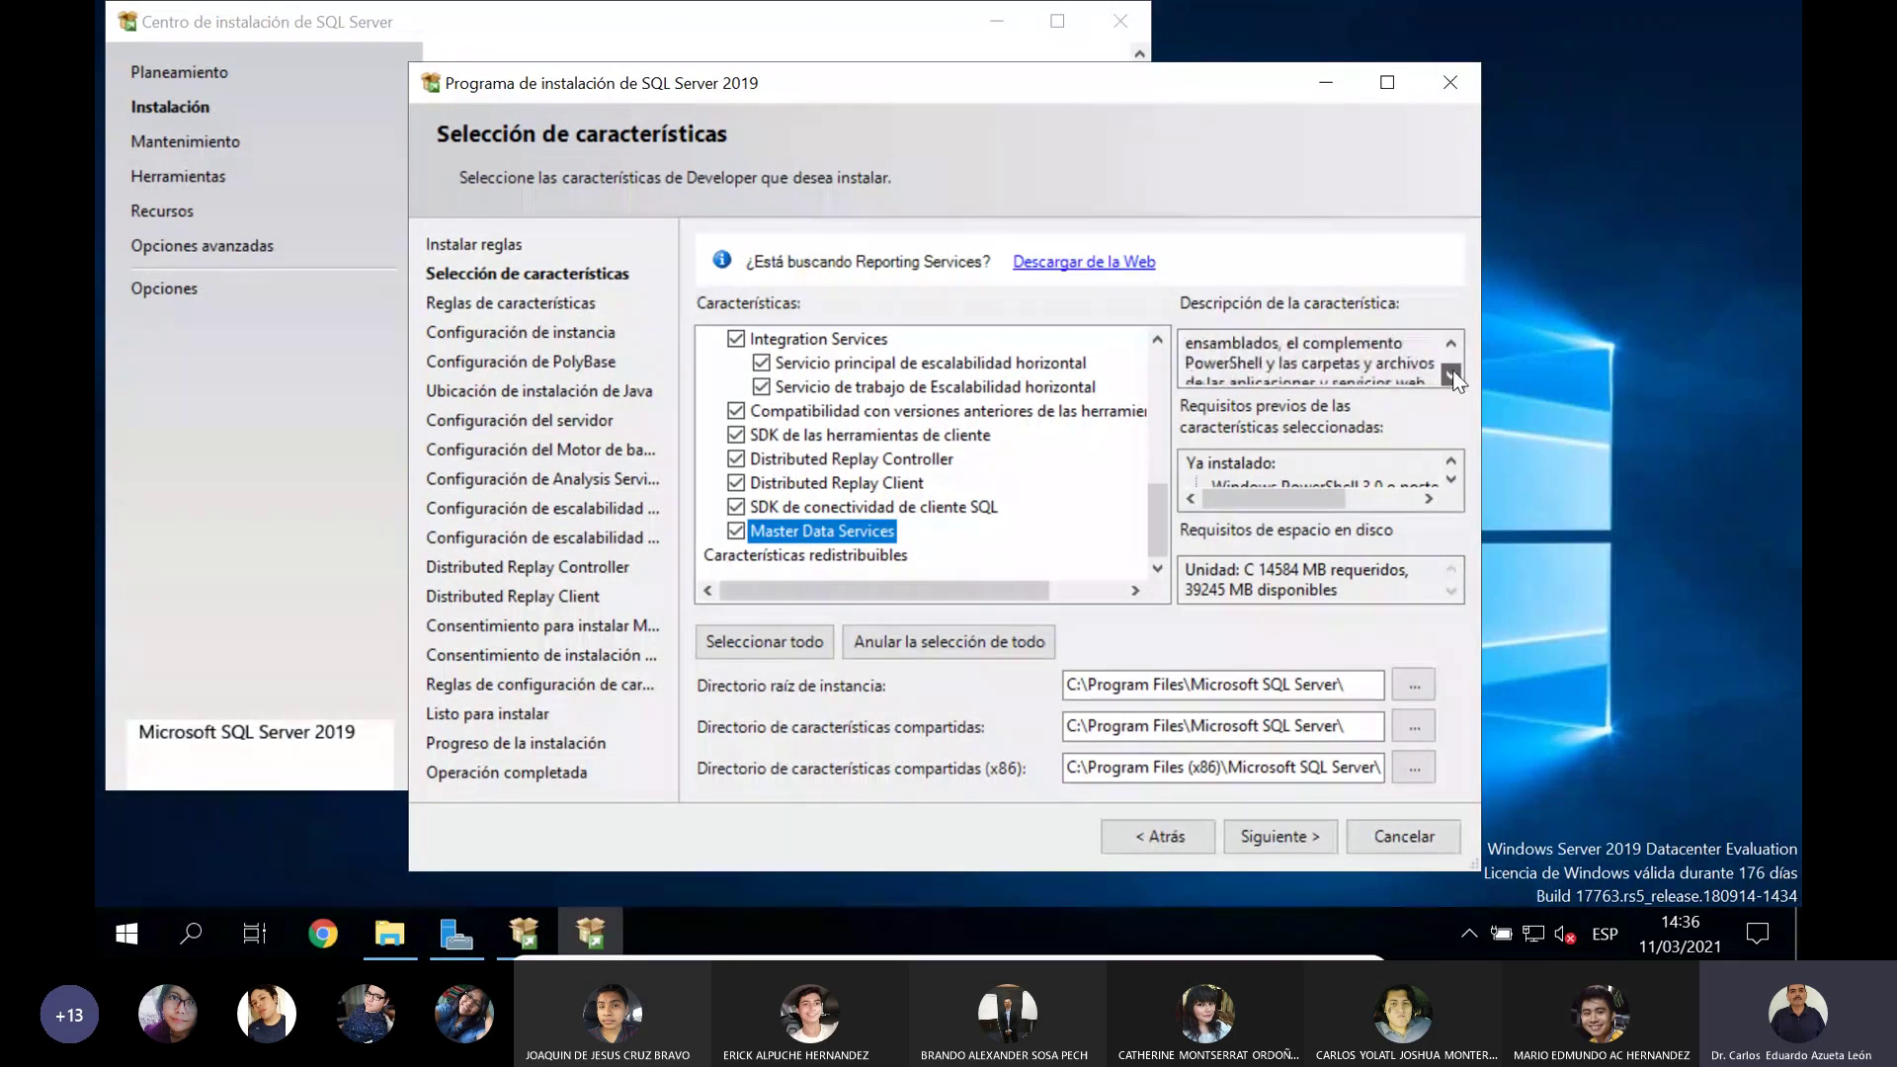
left_click(1450, 375)
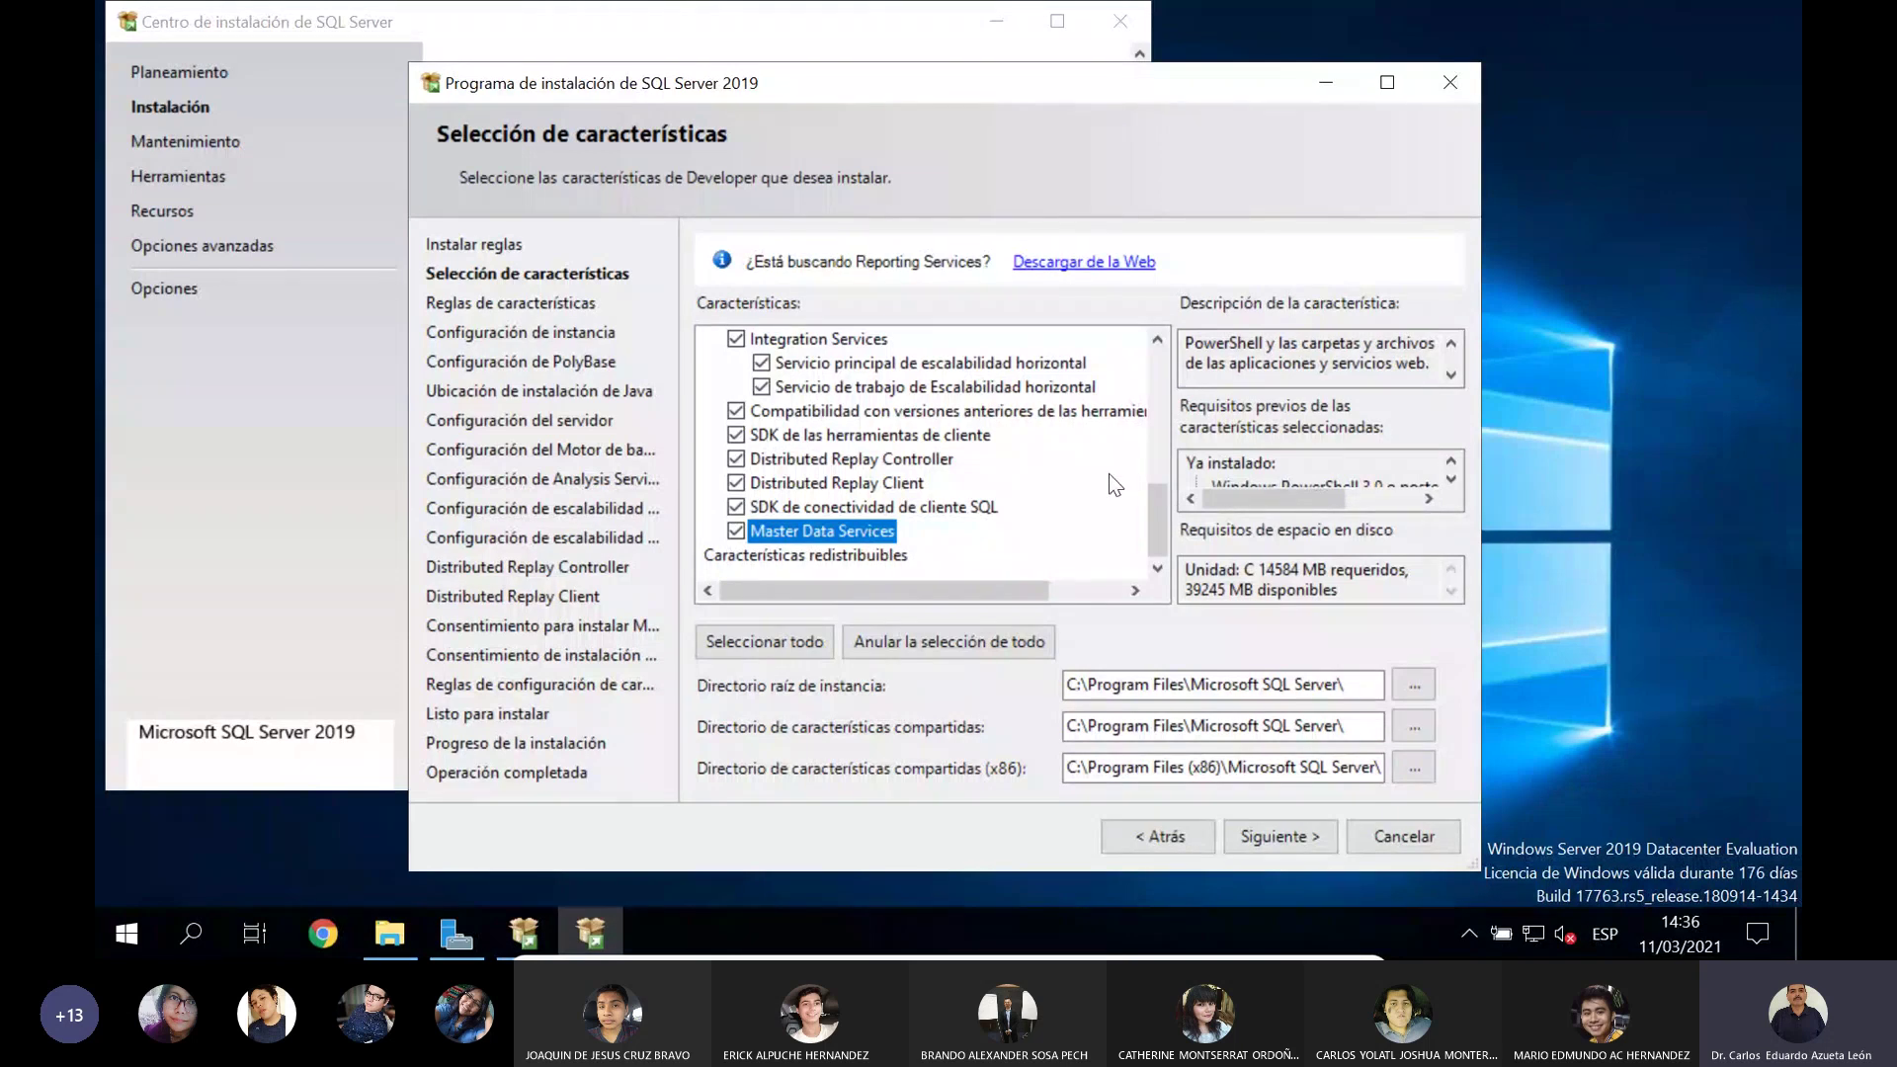
left_click(826, 560)
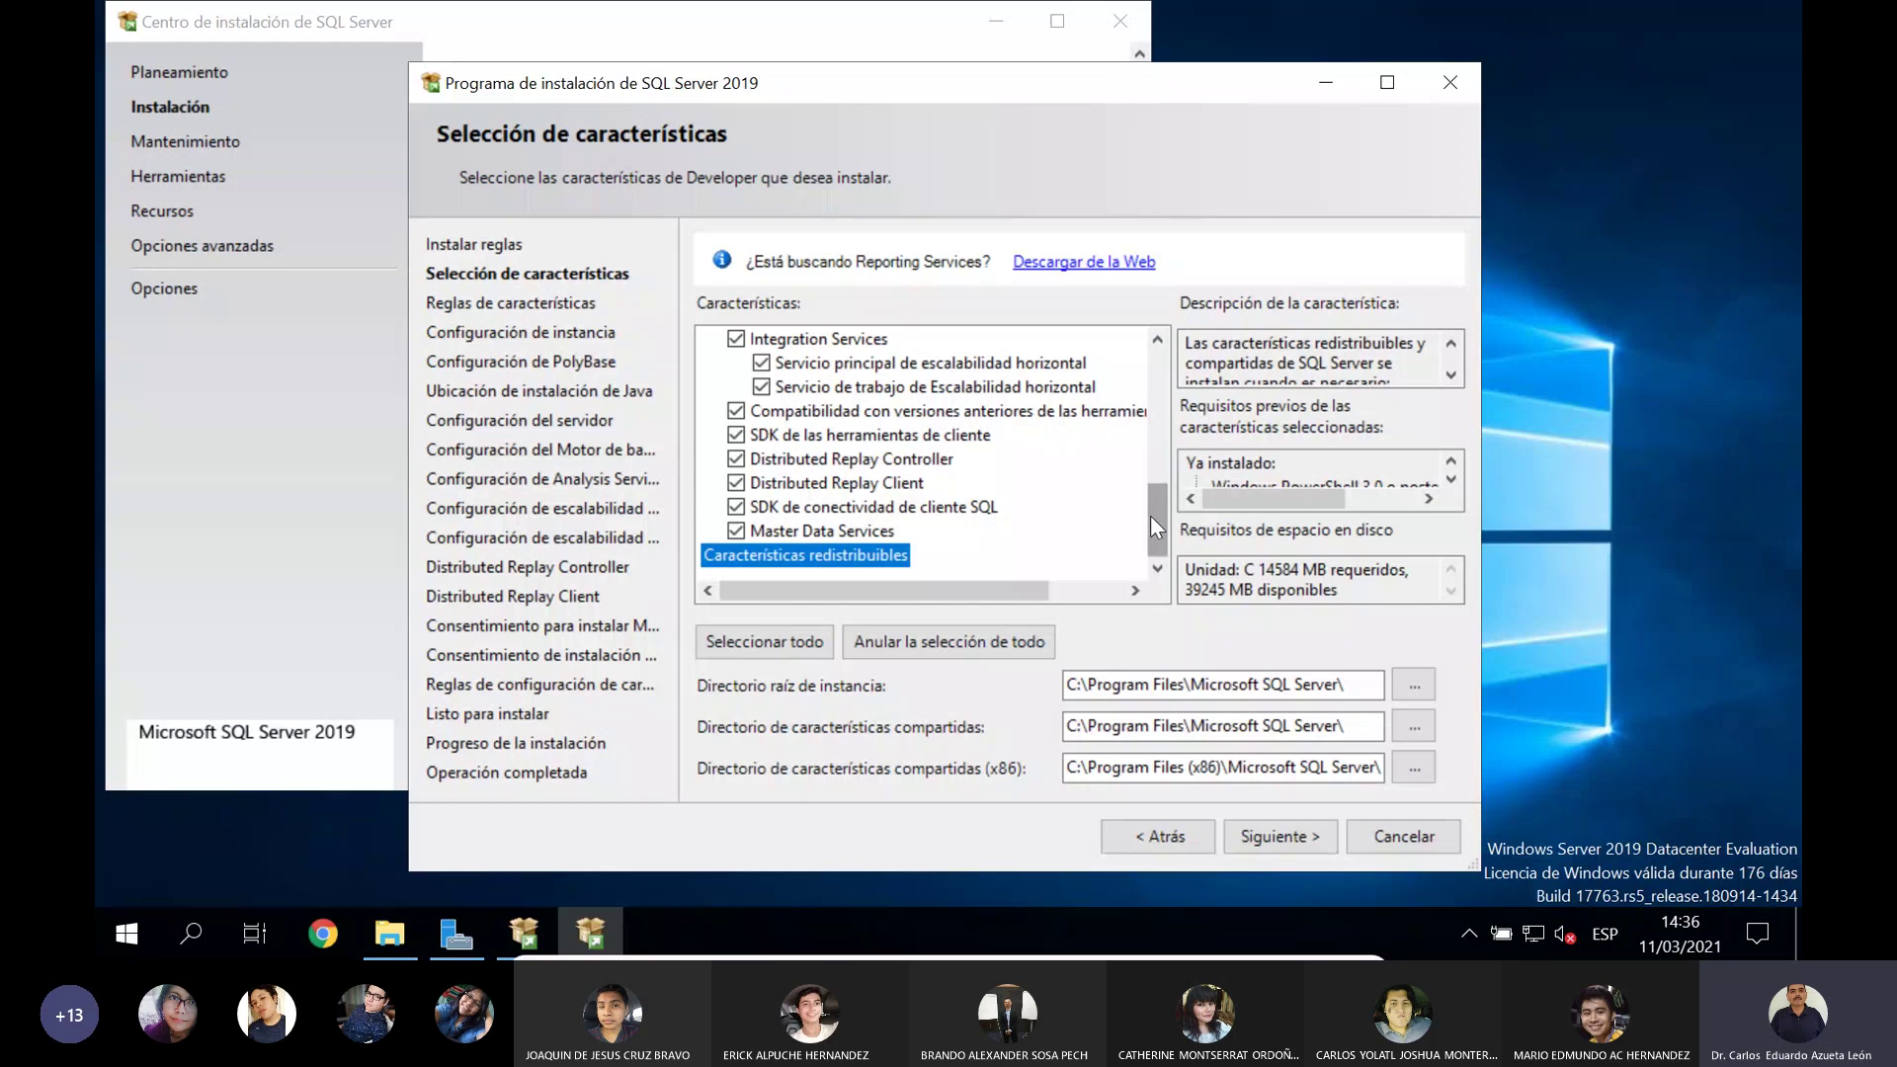
left_click_drag(1150, 514, 1146, 363)
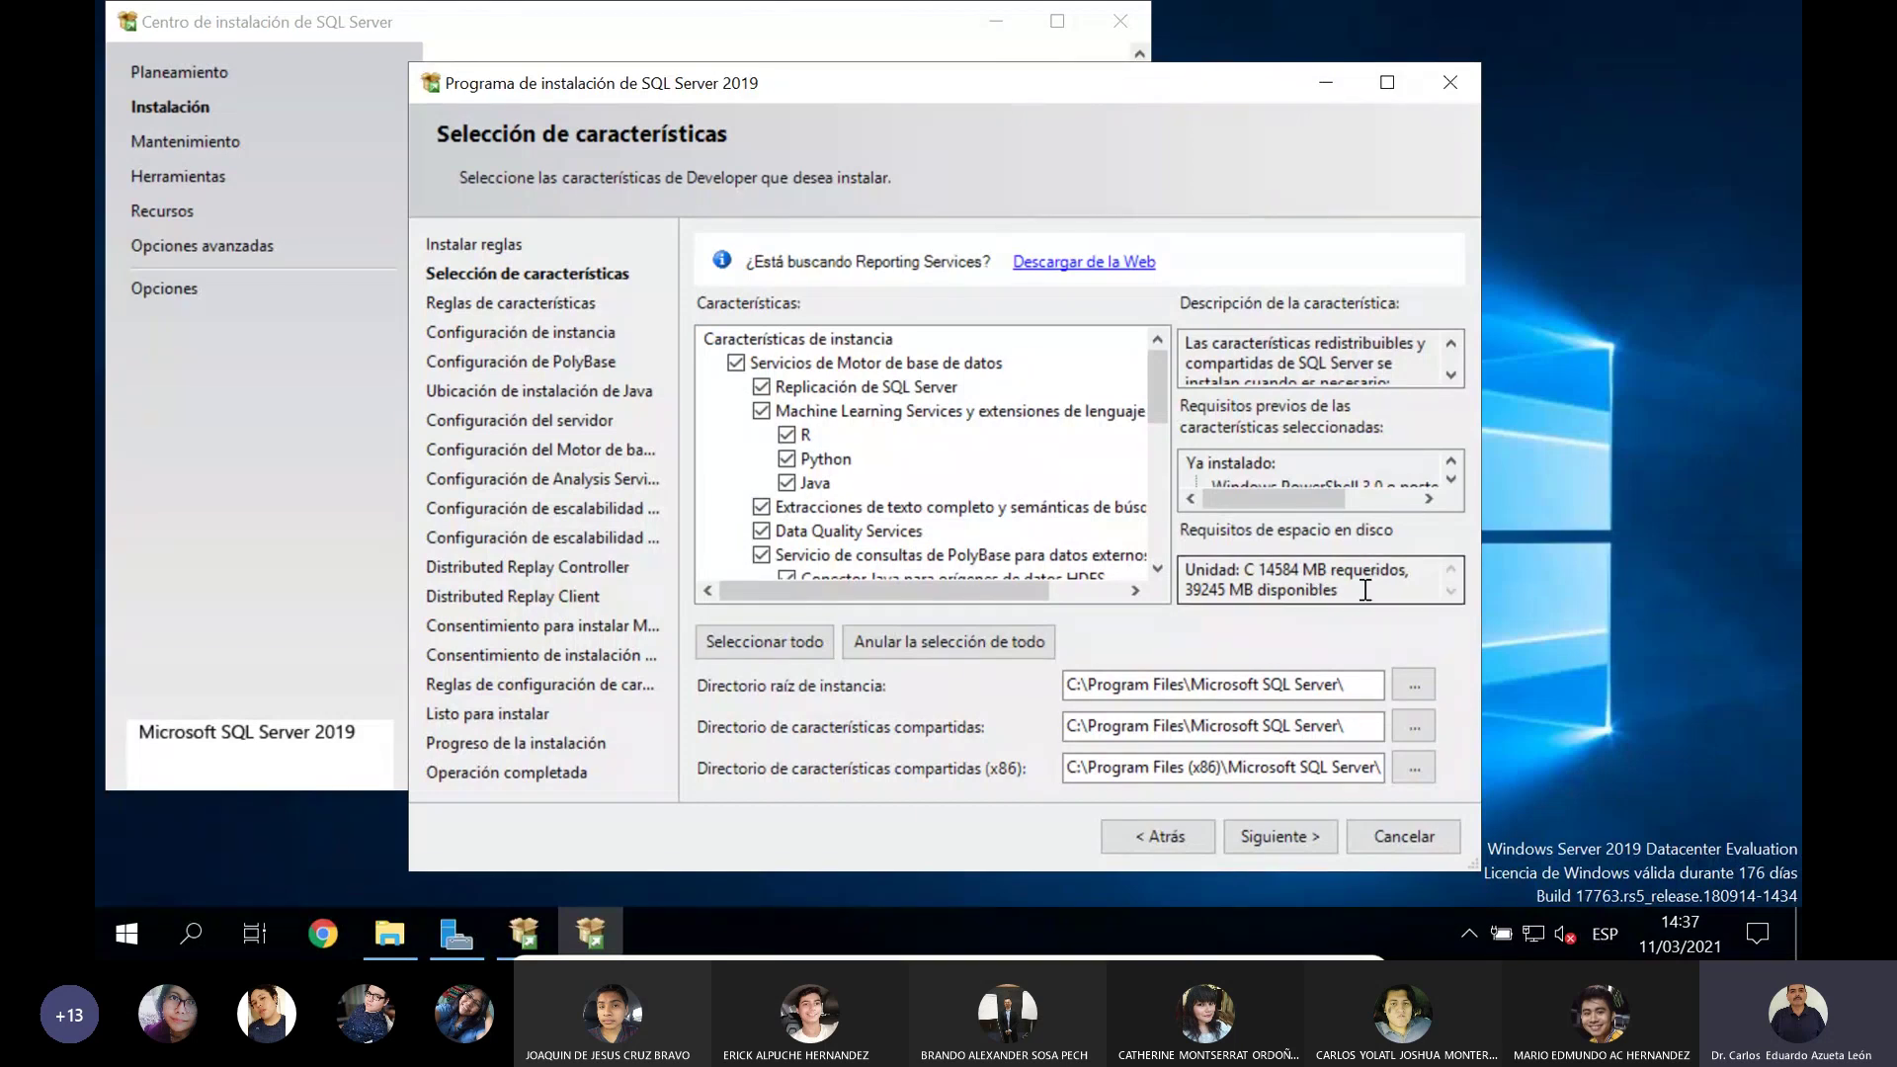
Step: Check the prerequisites of the selected features and accept the feature selection with the default Microsoft SQL Server directories
left_click(1449, 480)
left_click(1450, 480)
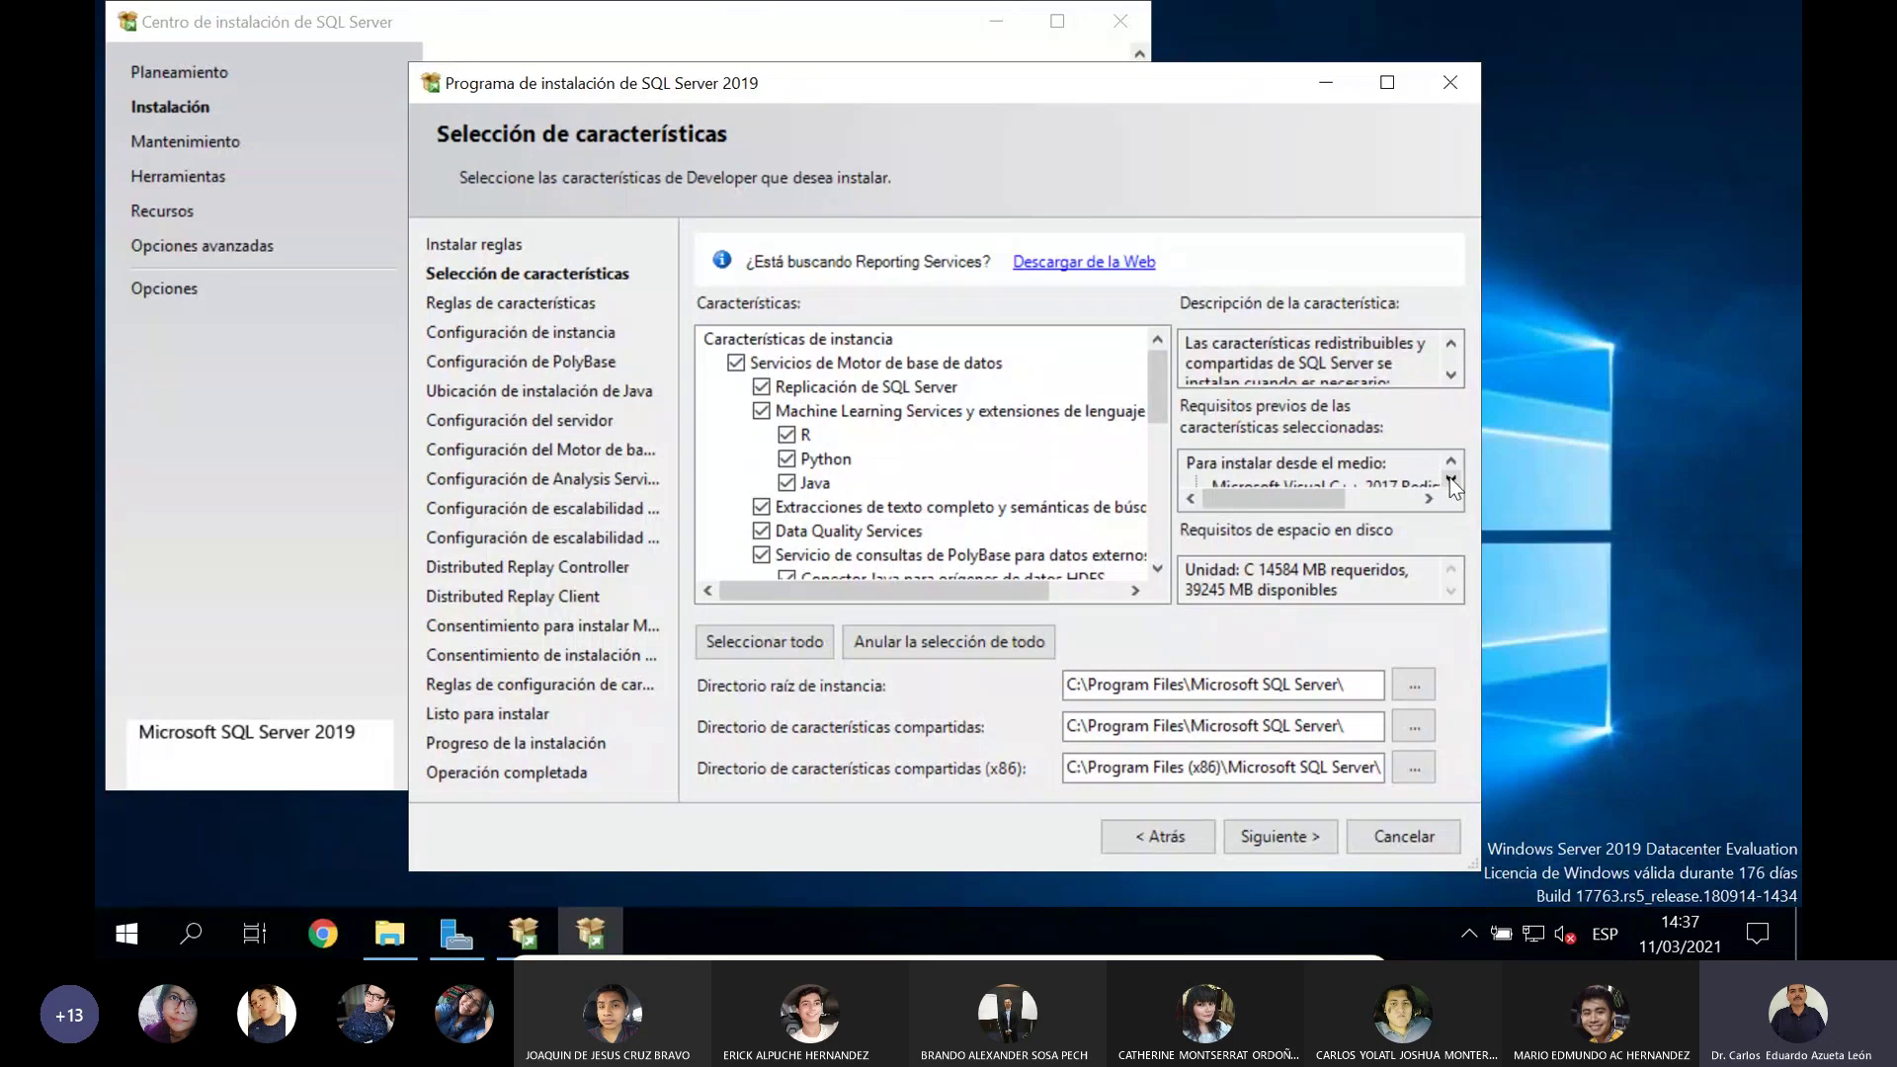
left_click(1449, 480)
left_click(1450, 480)
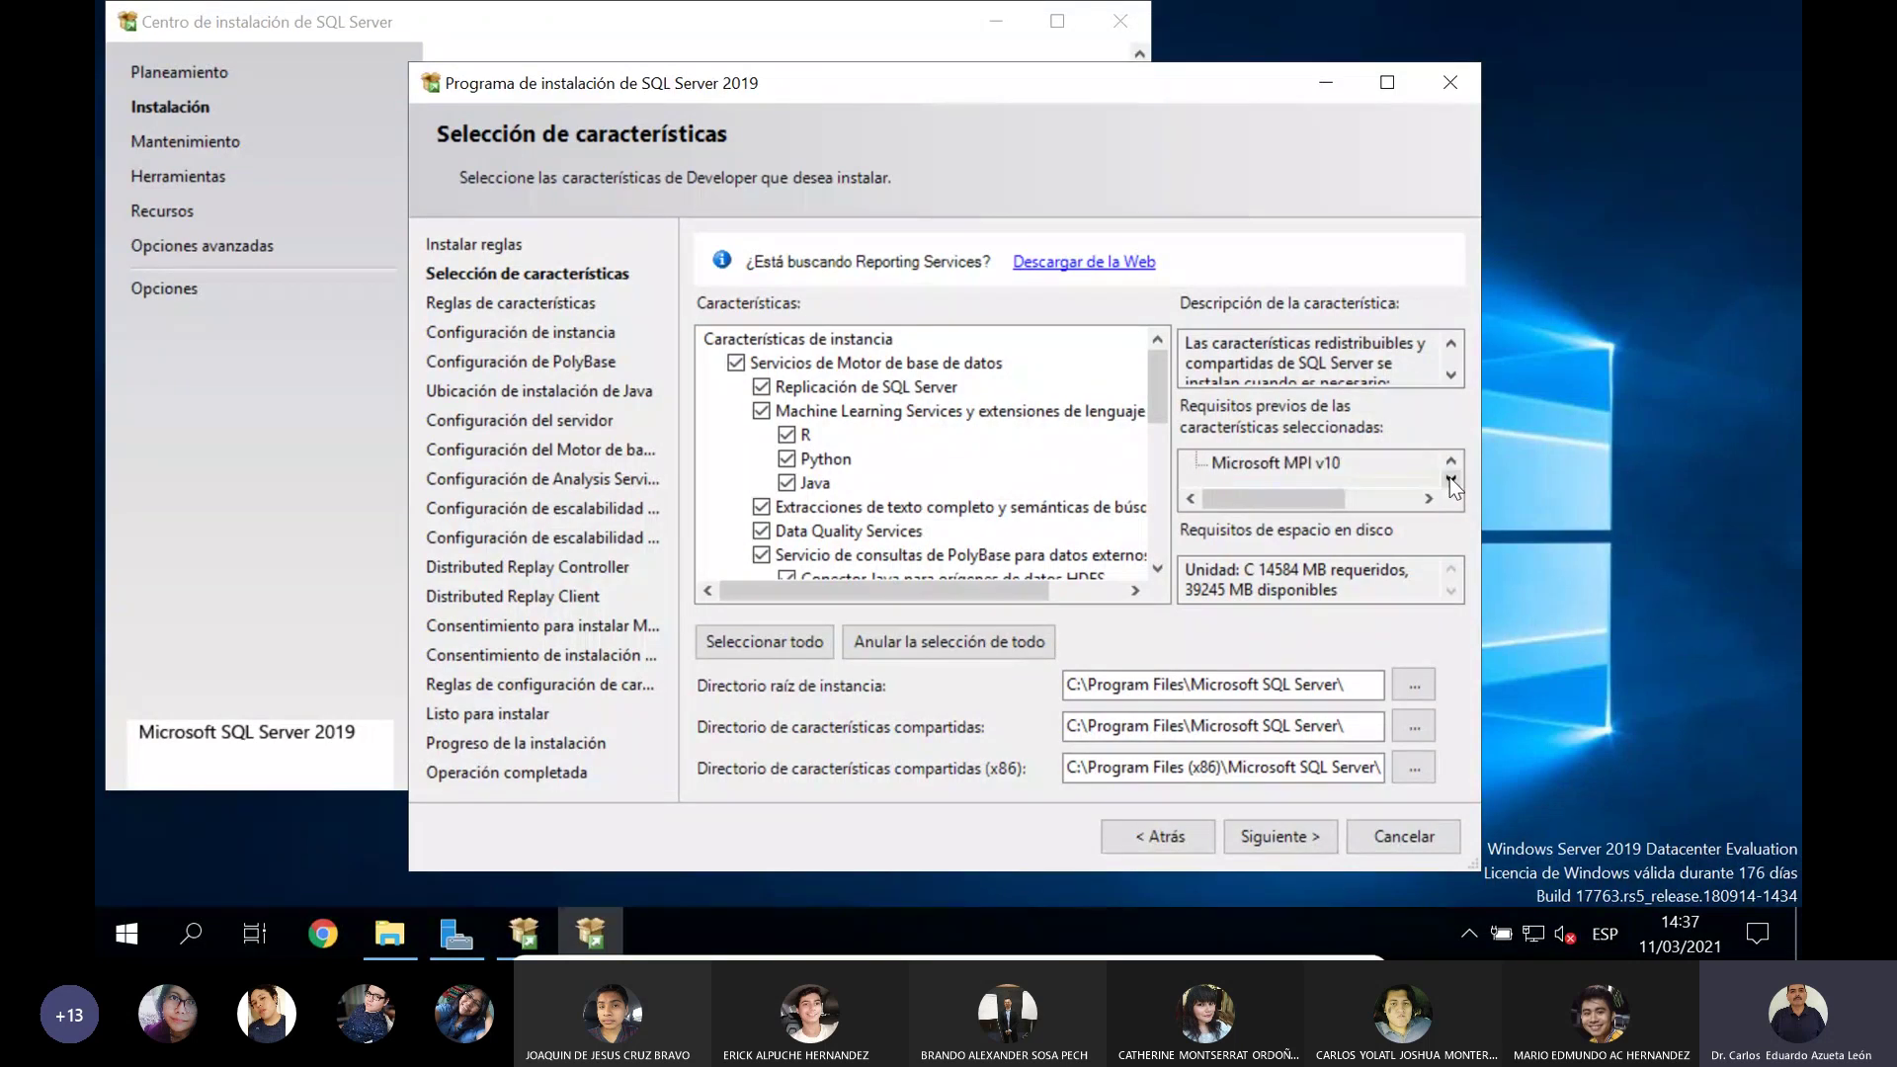
left_click(1452, 459)
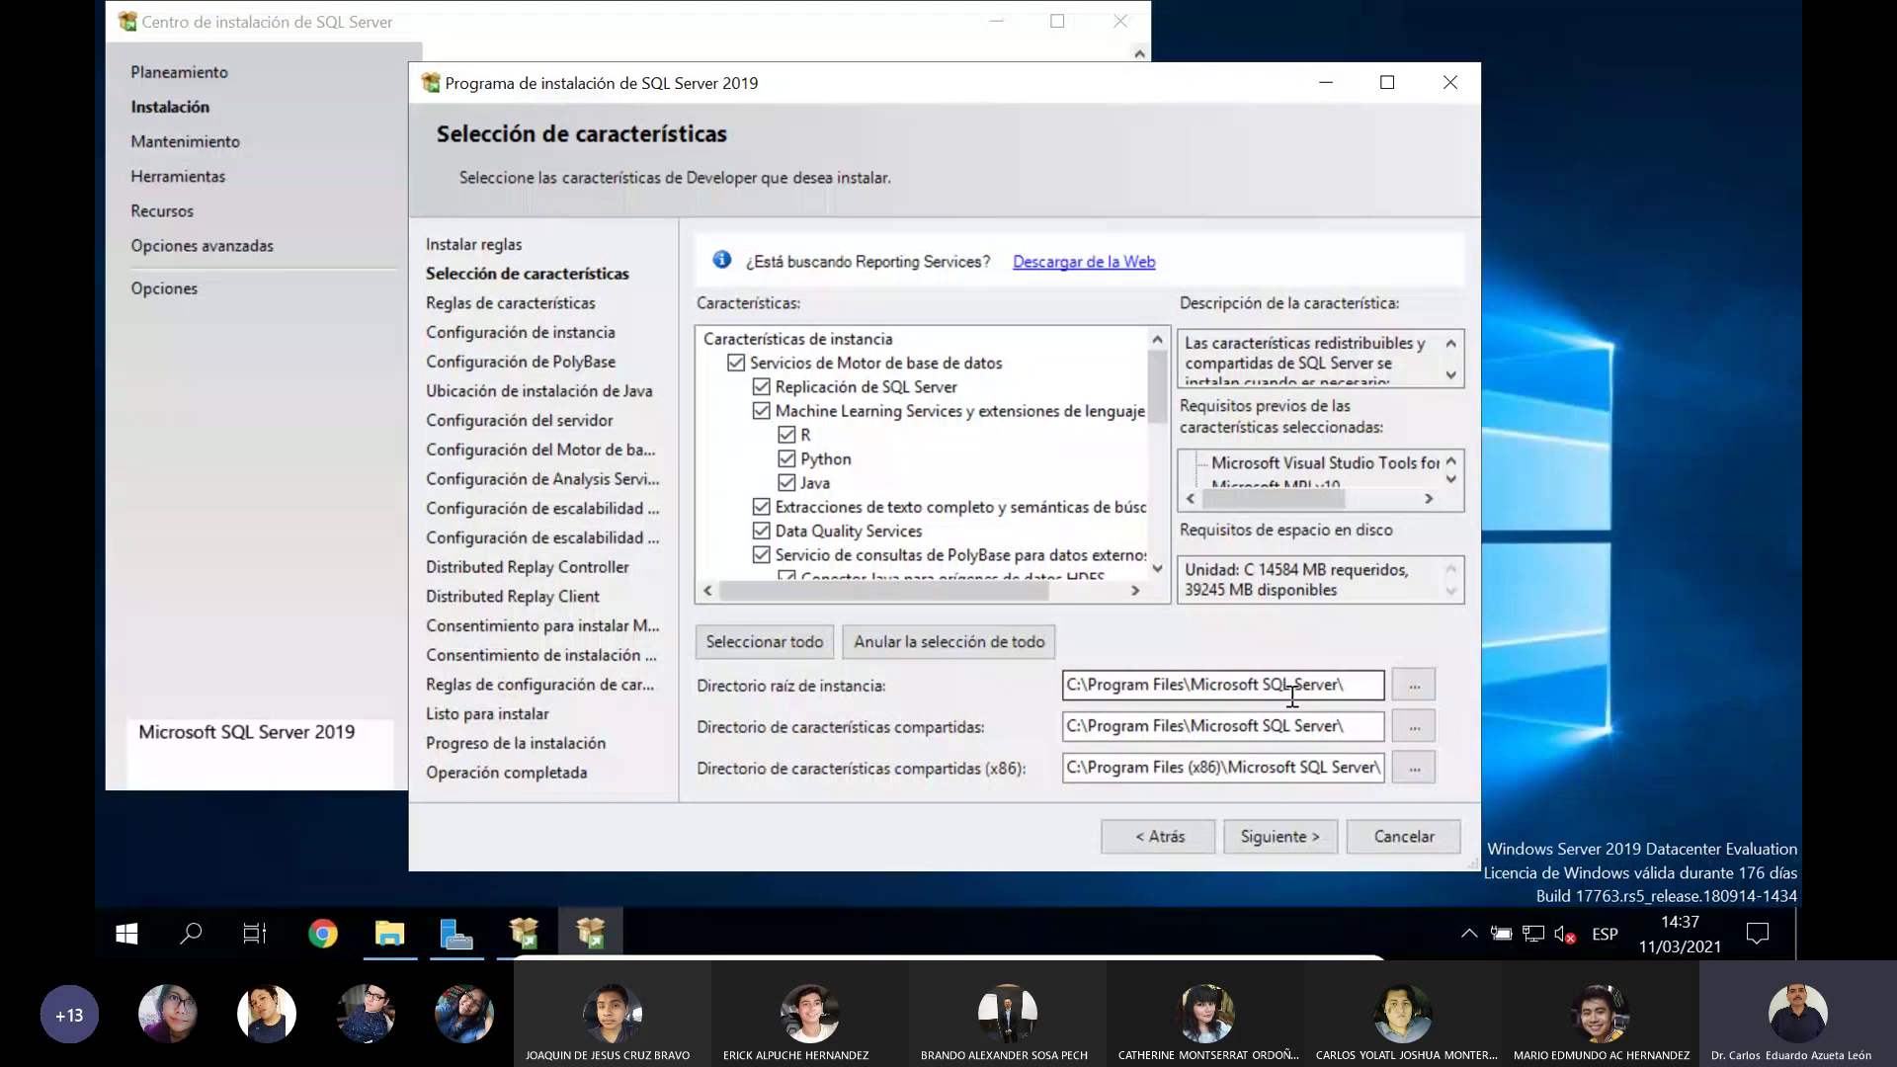
left_click(1260, 846)
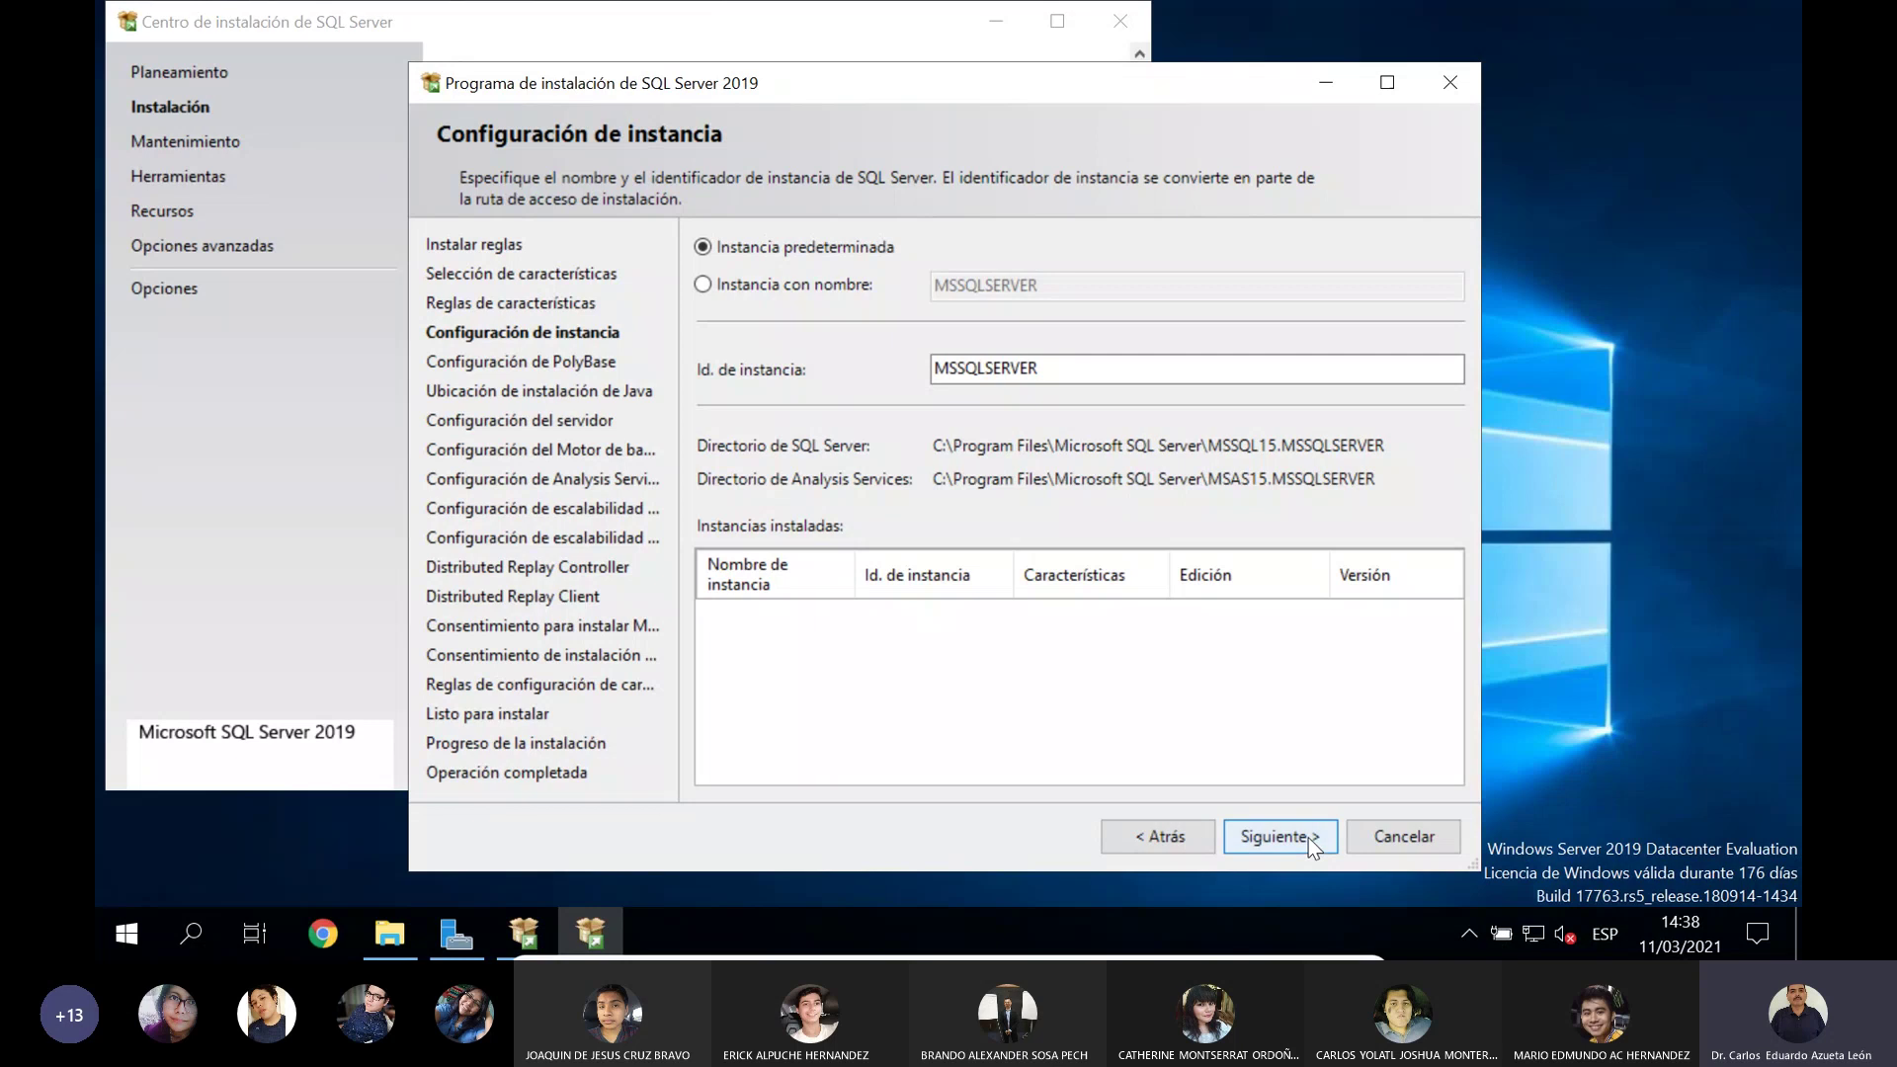
left_click(1274, 837)
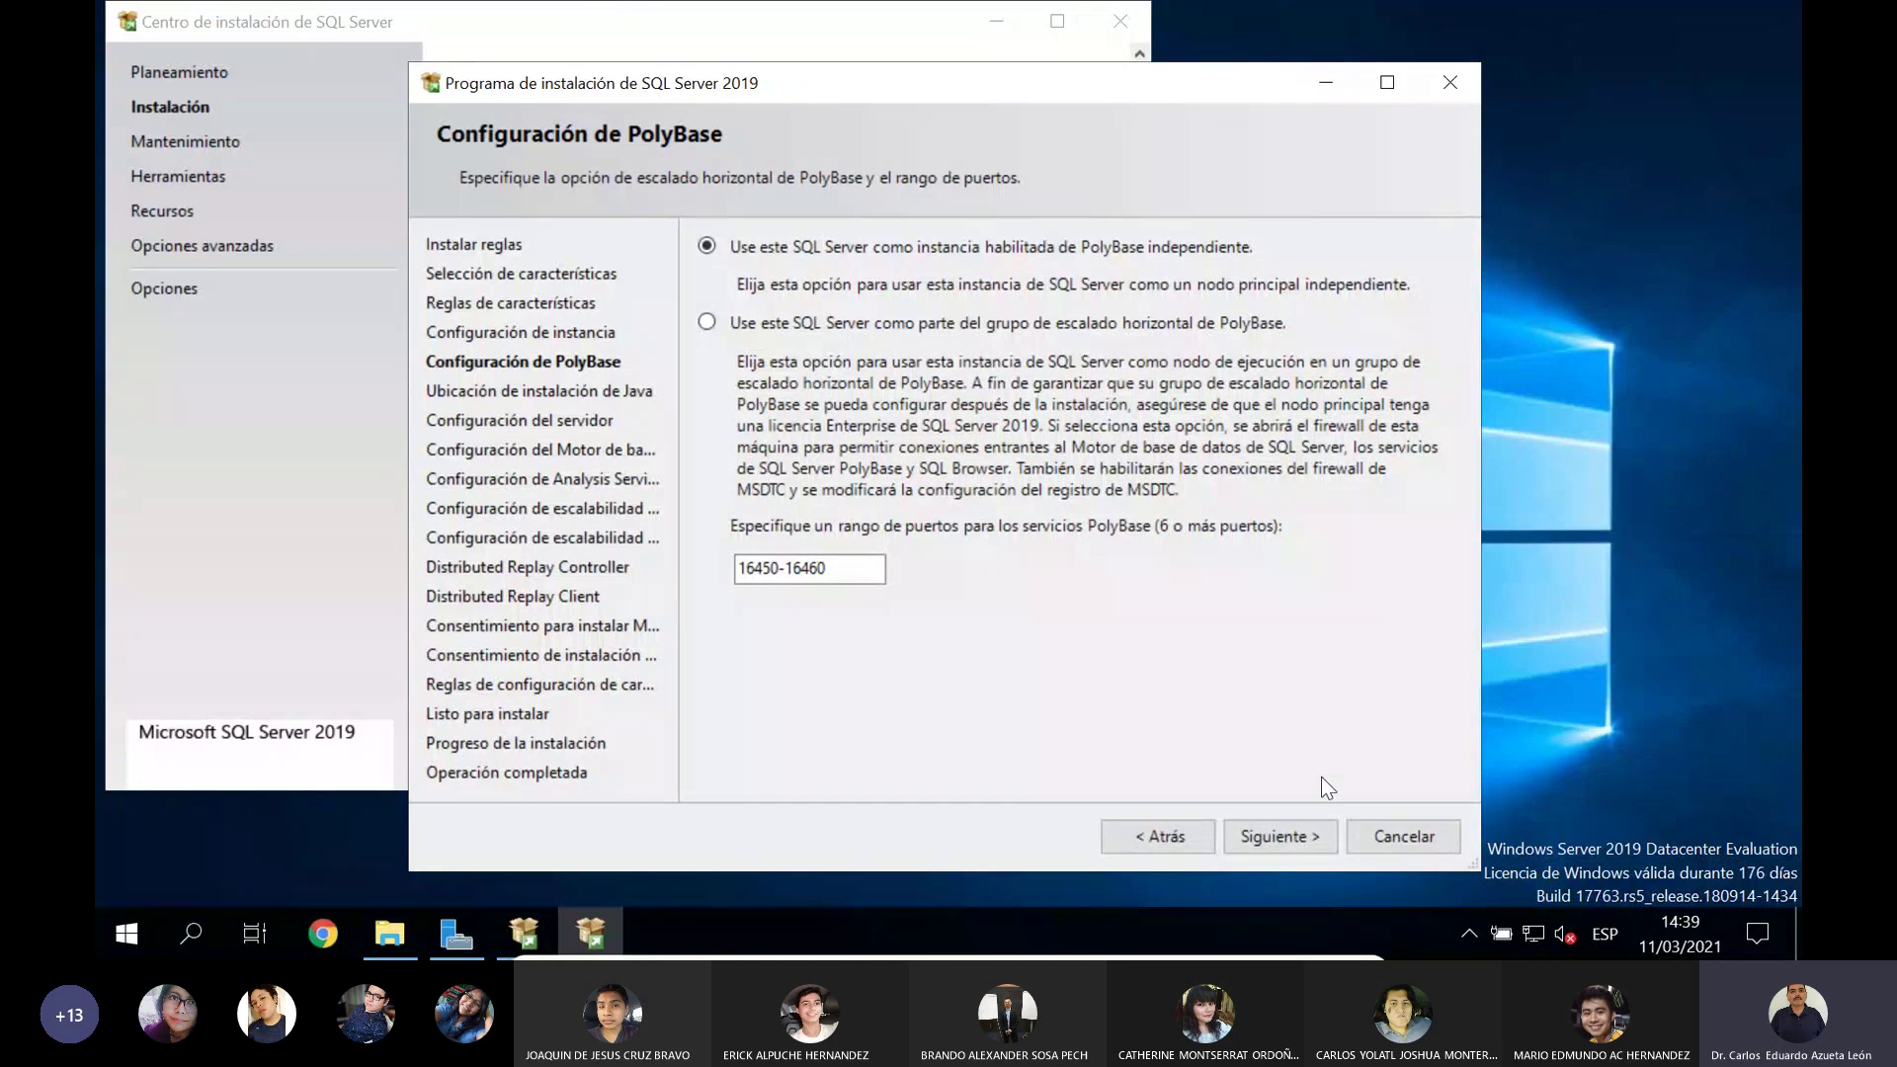
left_click(1300, 840)
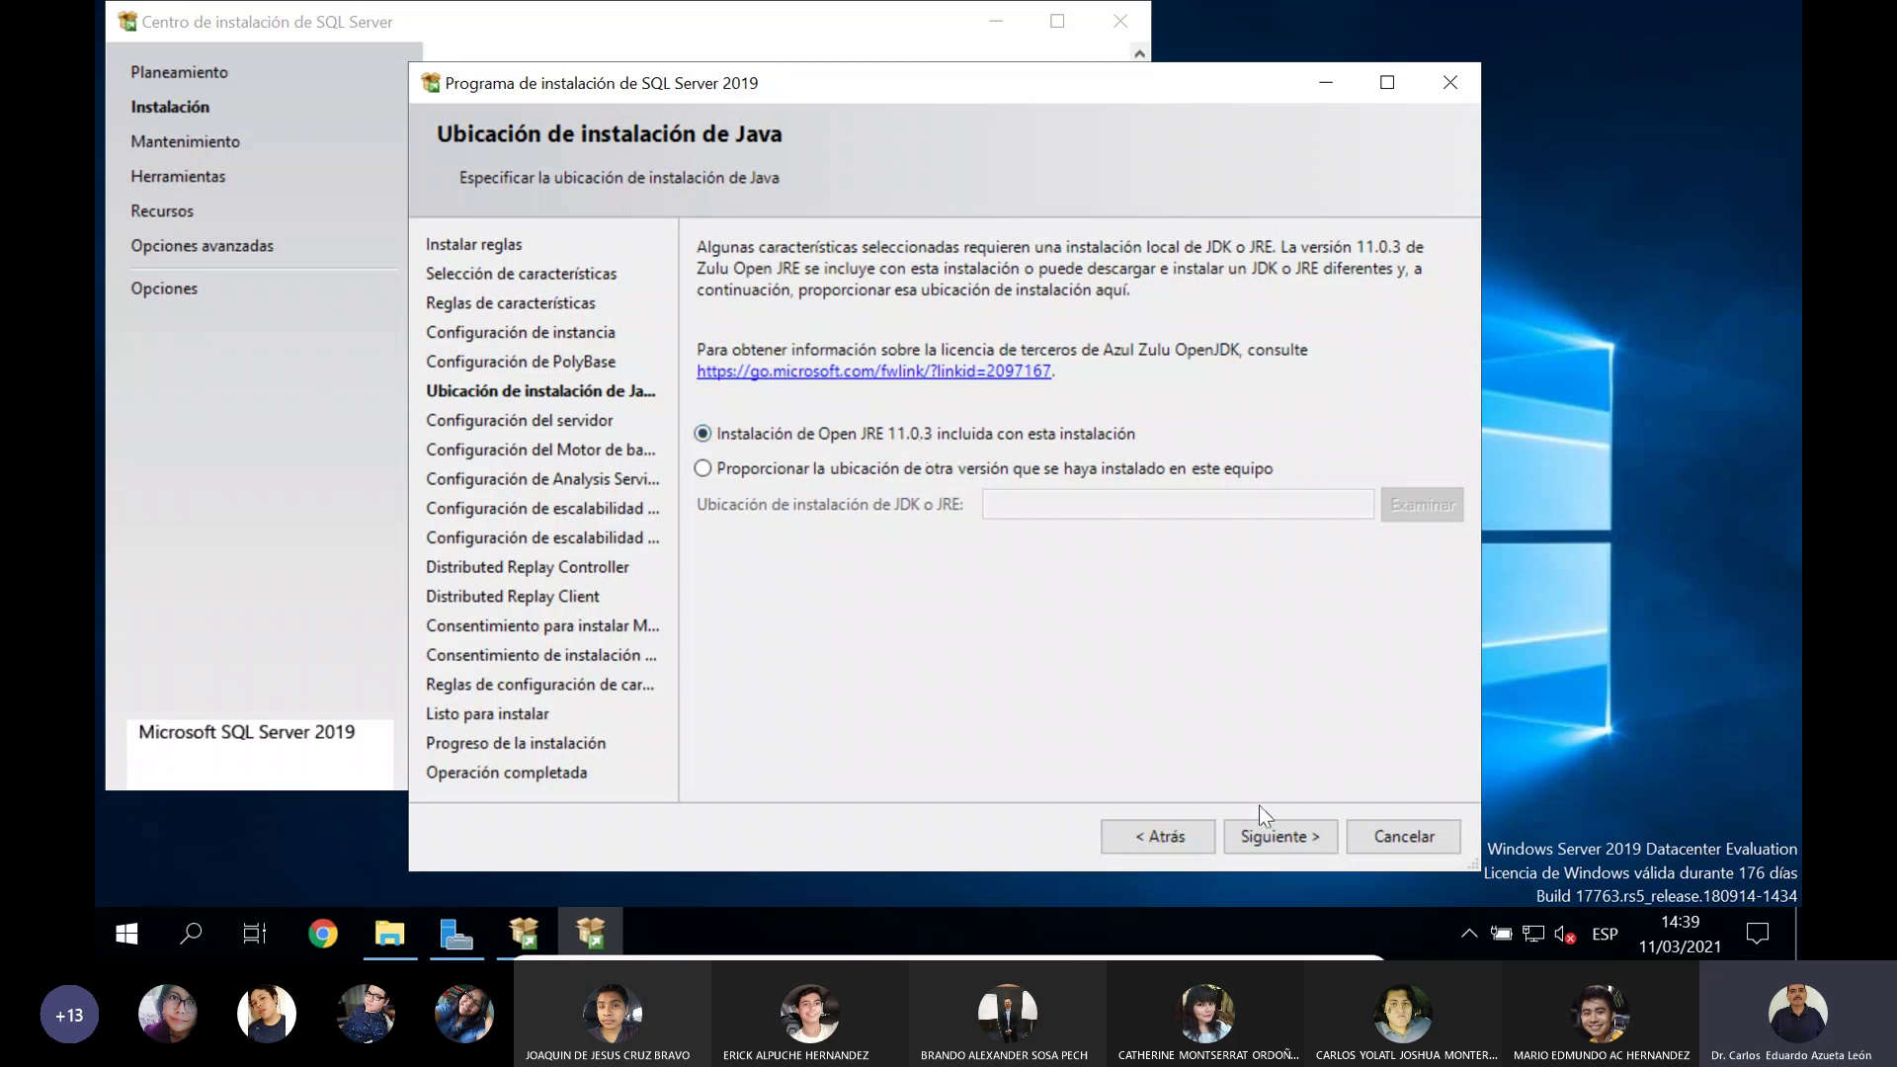
left_click(1278, 831)
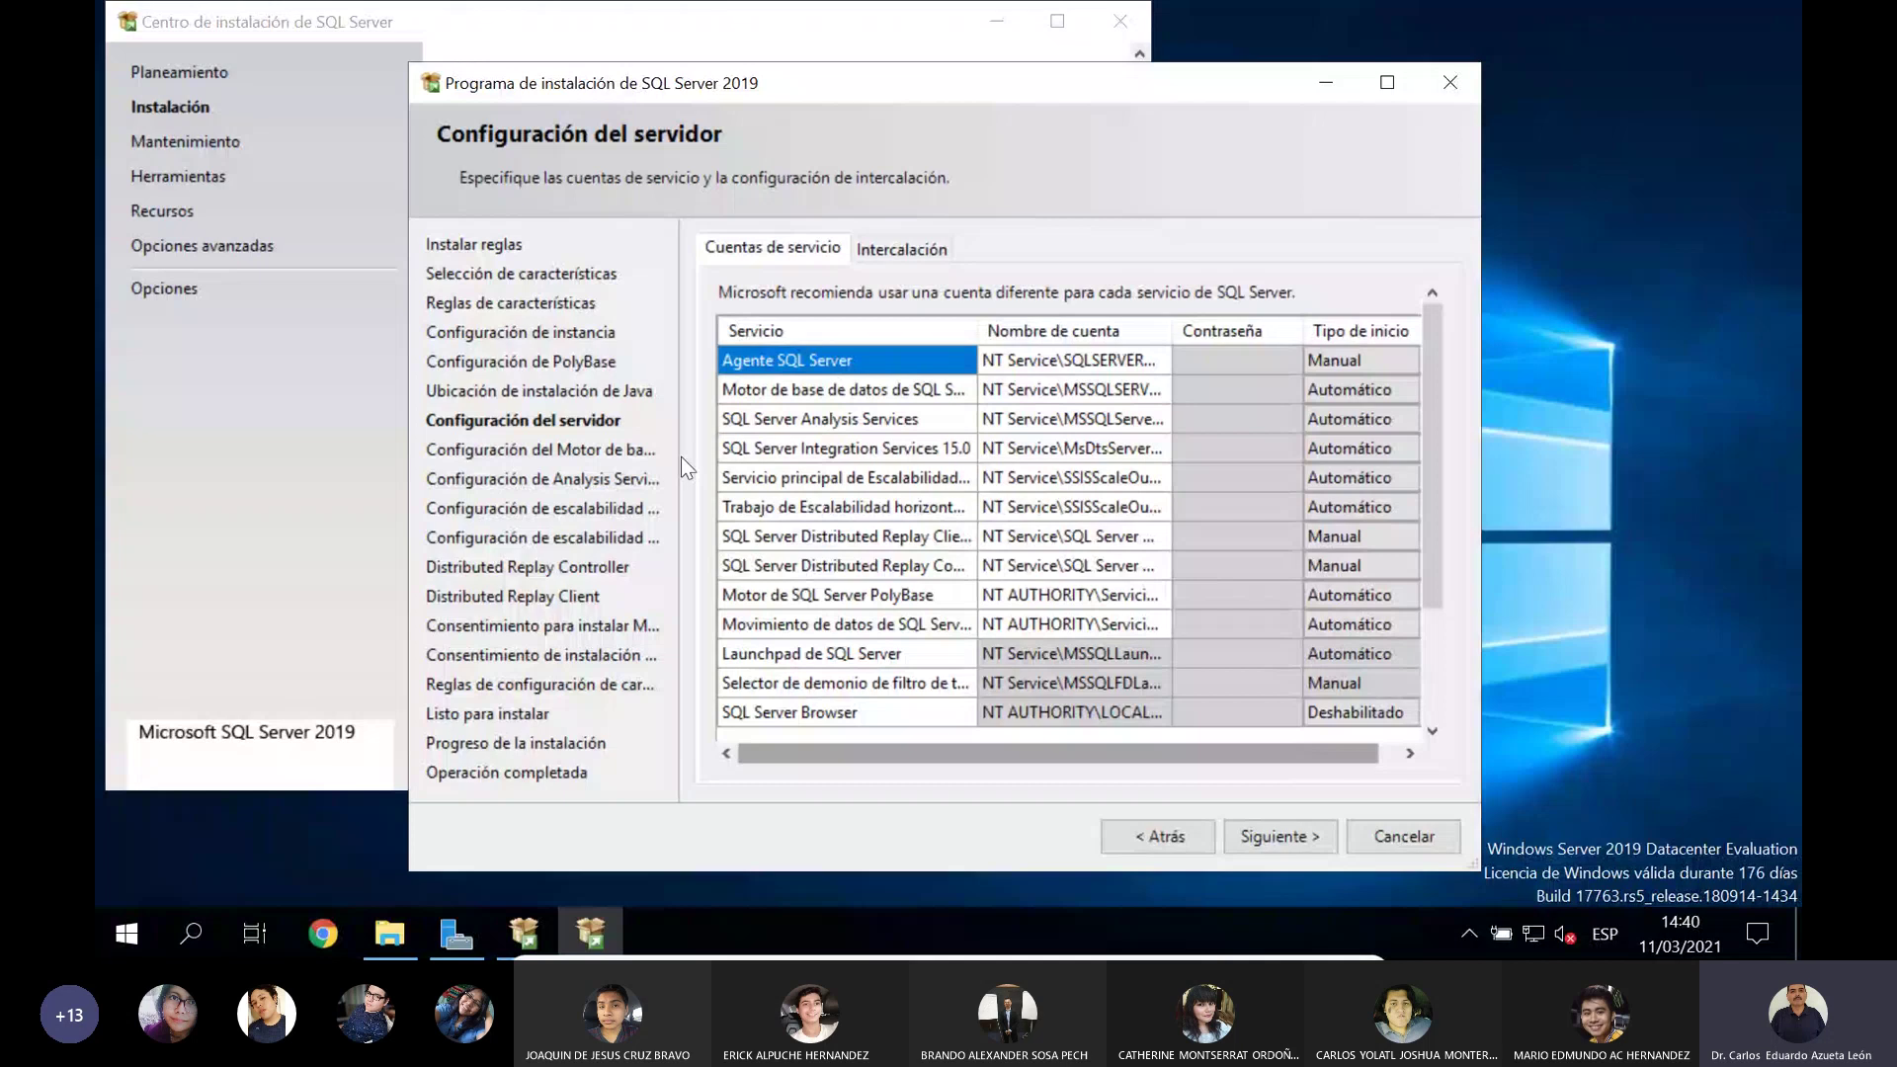
Step: Look through the service accounts list, checking the account and password fields of SQL Server Agent, the database engine and Distributed Replay Client
left_click(1085, 364)
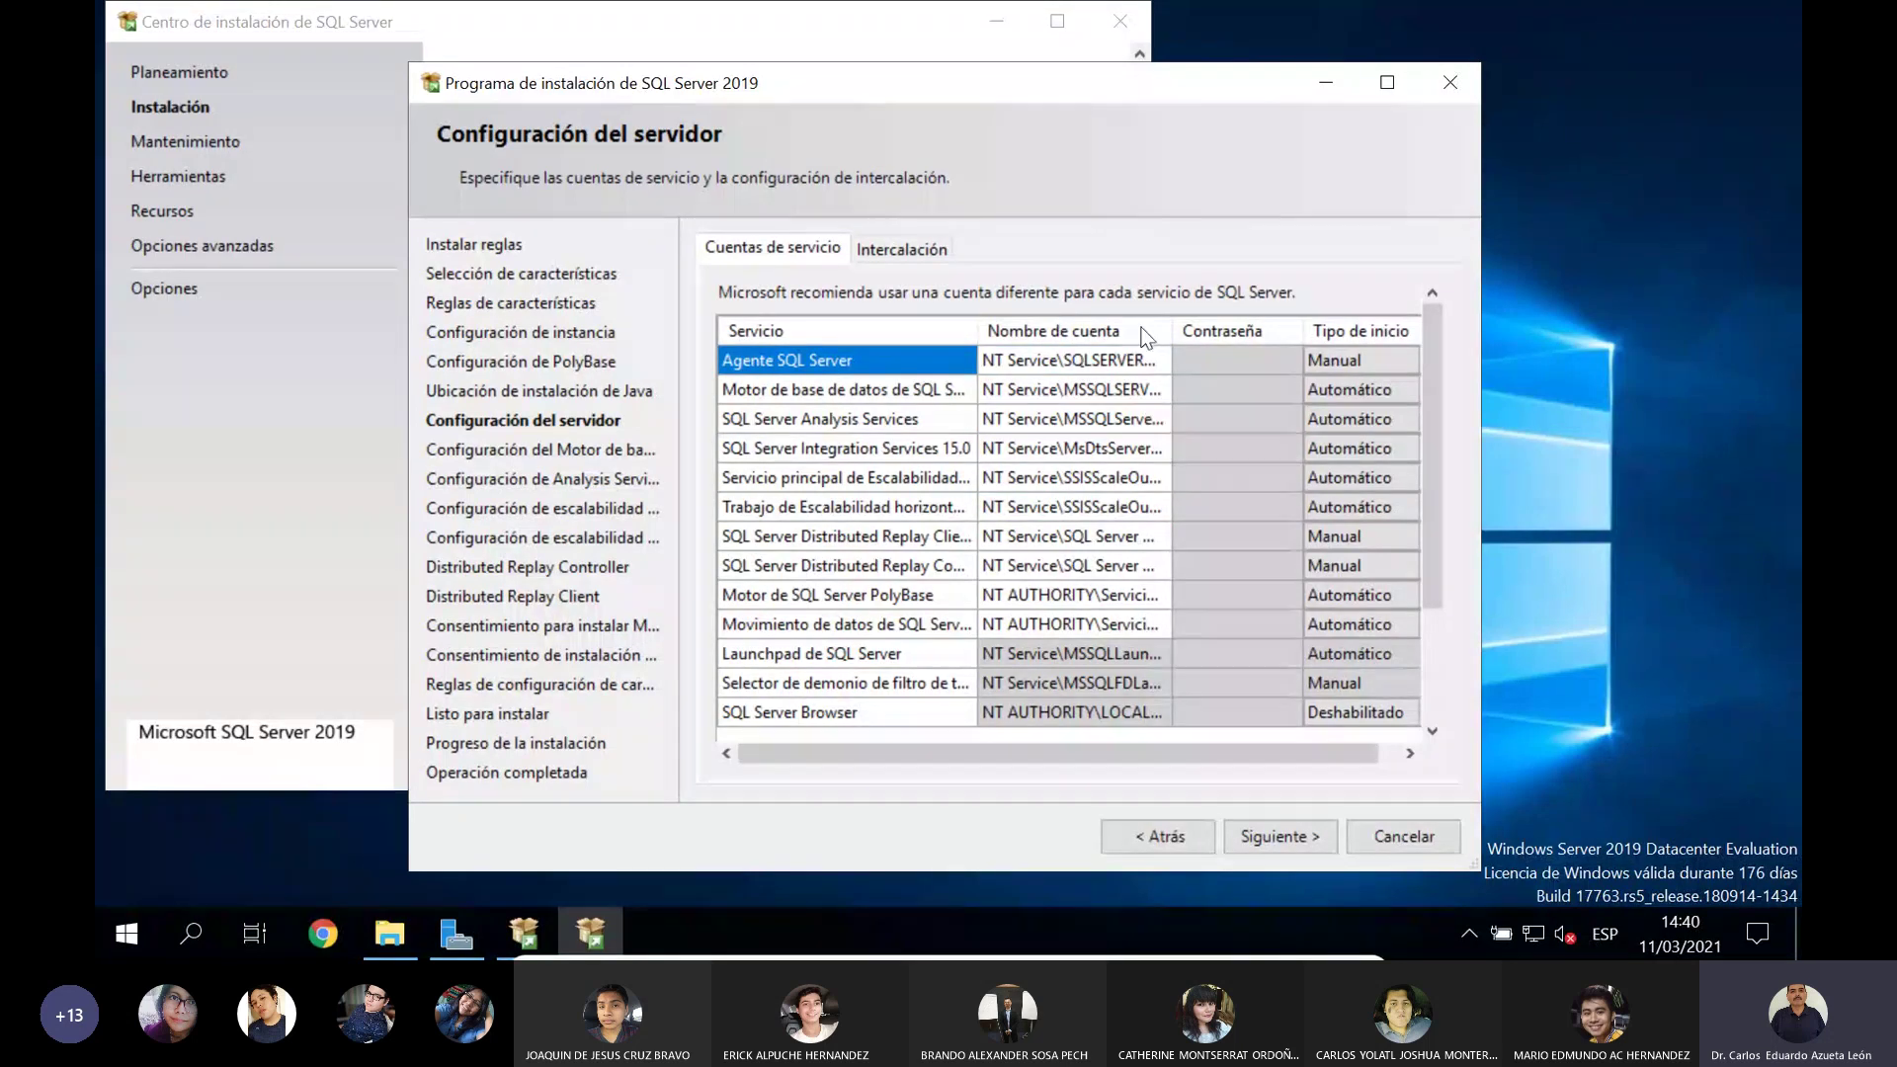
left_click(1427, 478)
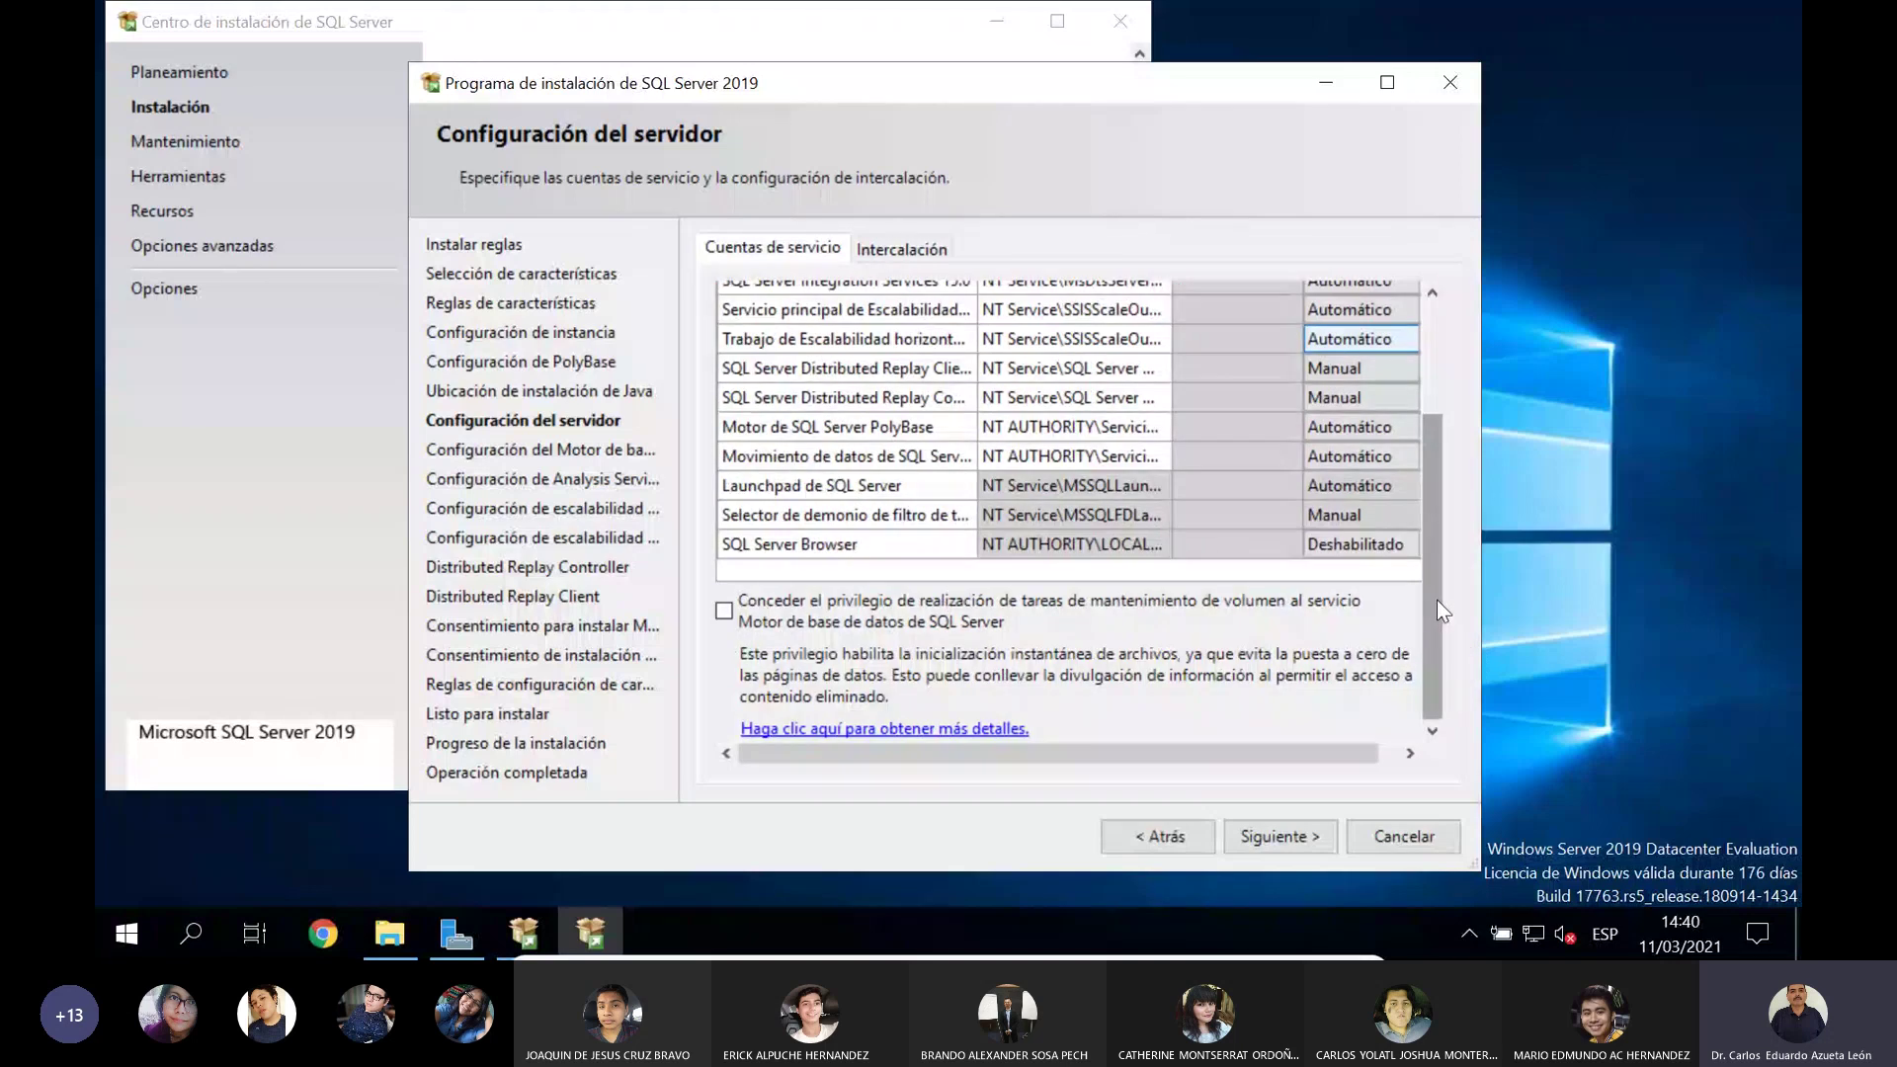
left_click_drag(1436, 601, 1456, 303)
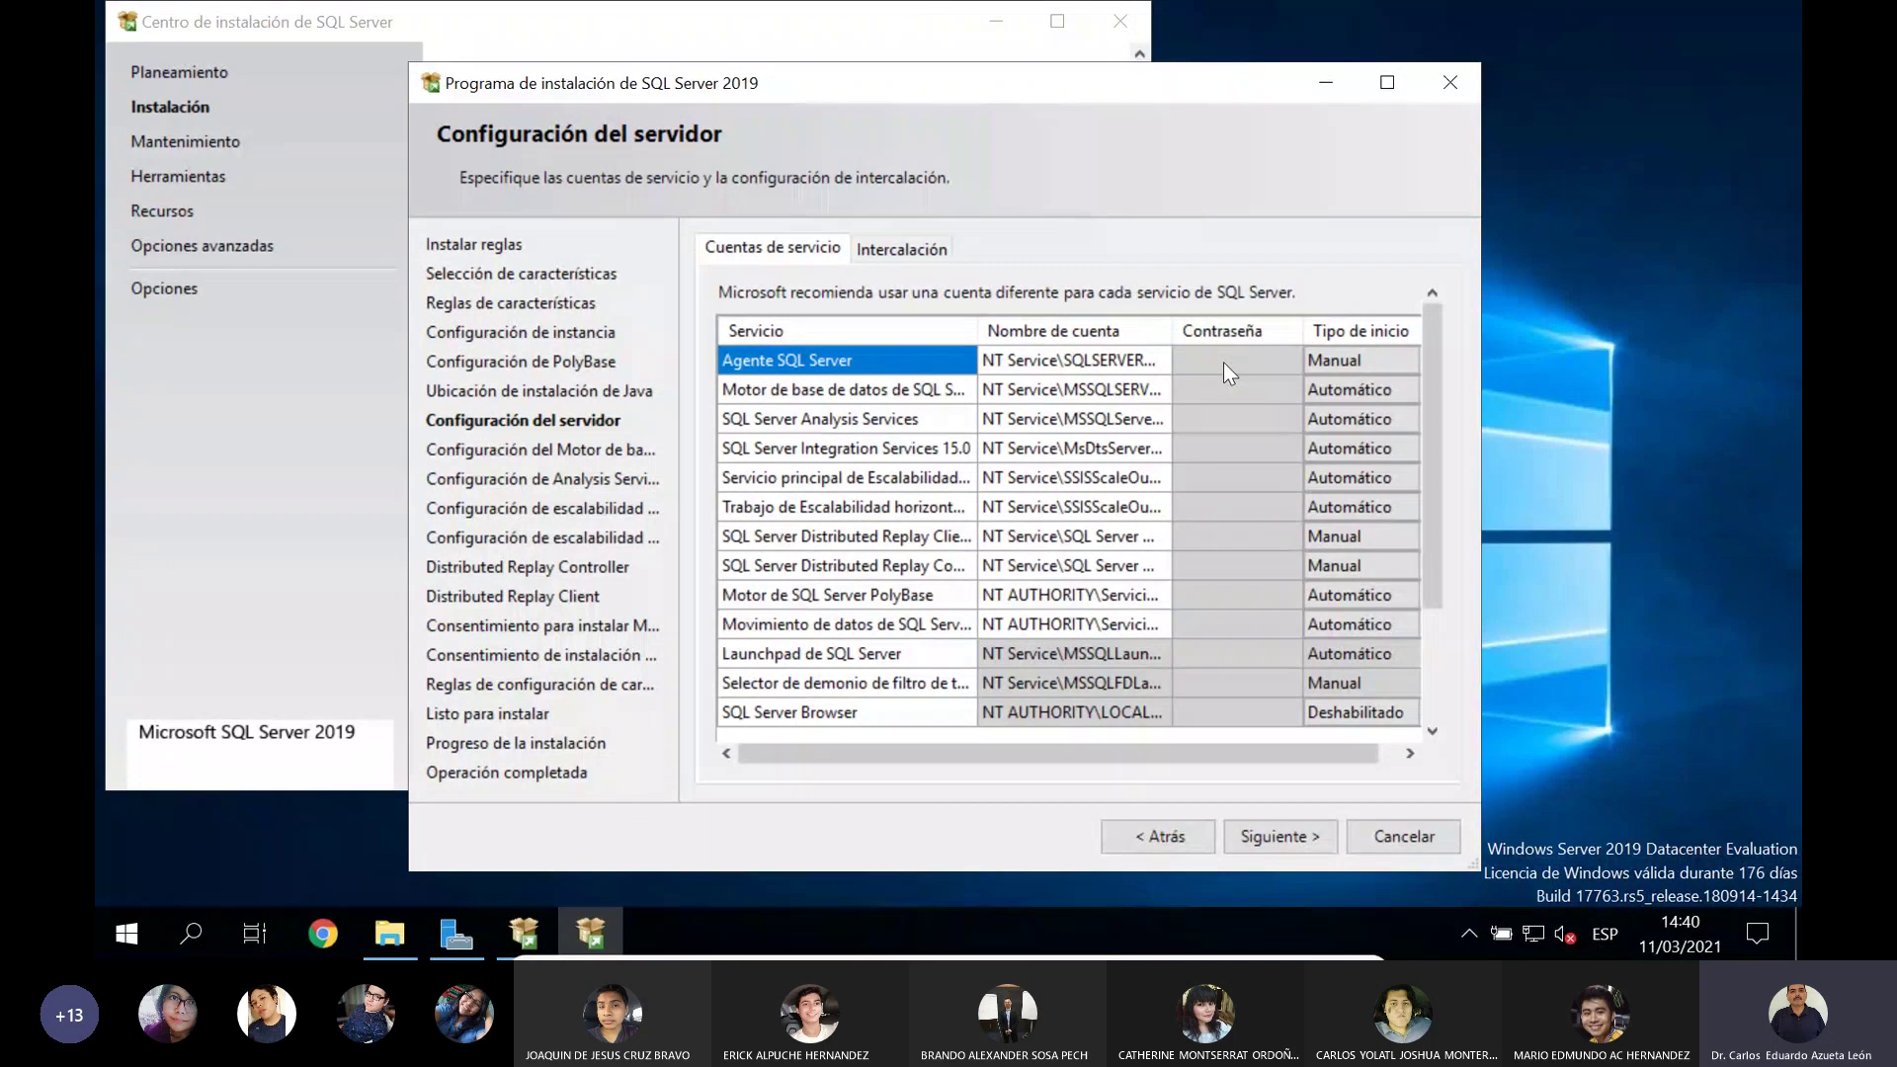
left_click(1054, 385)
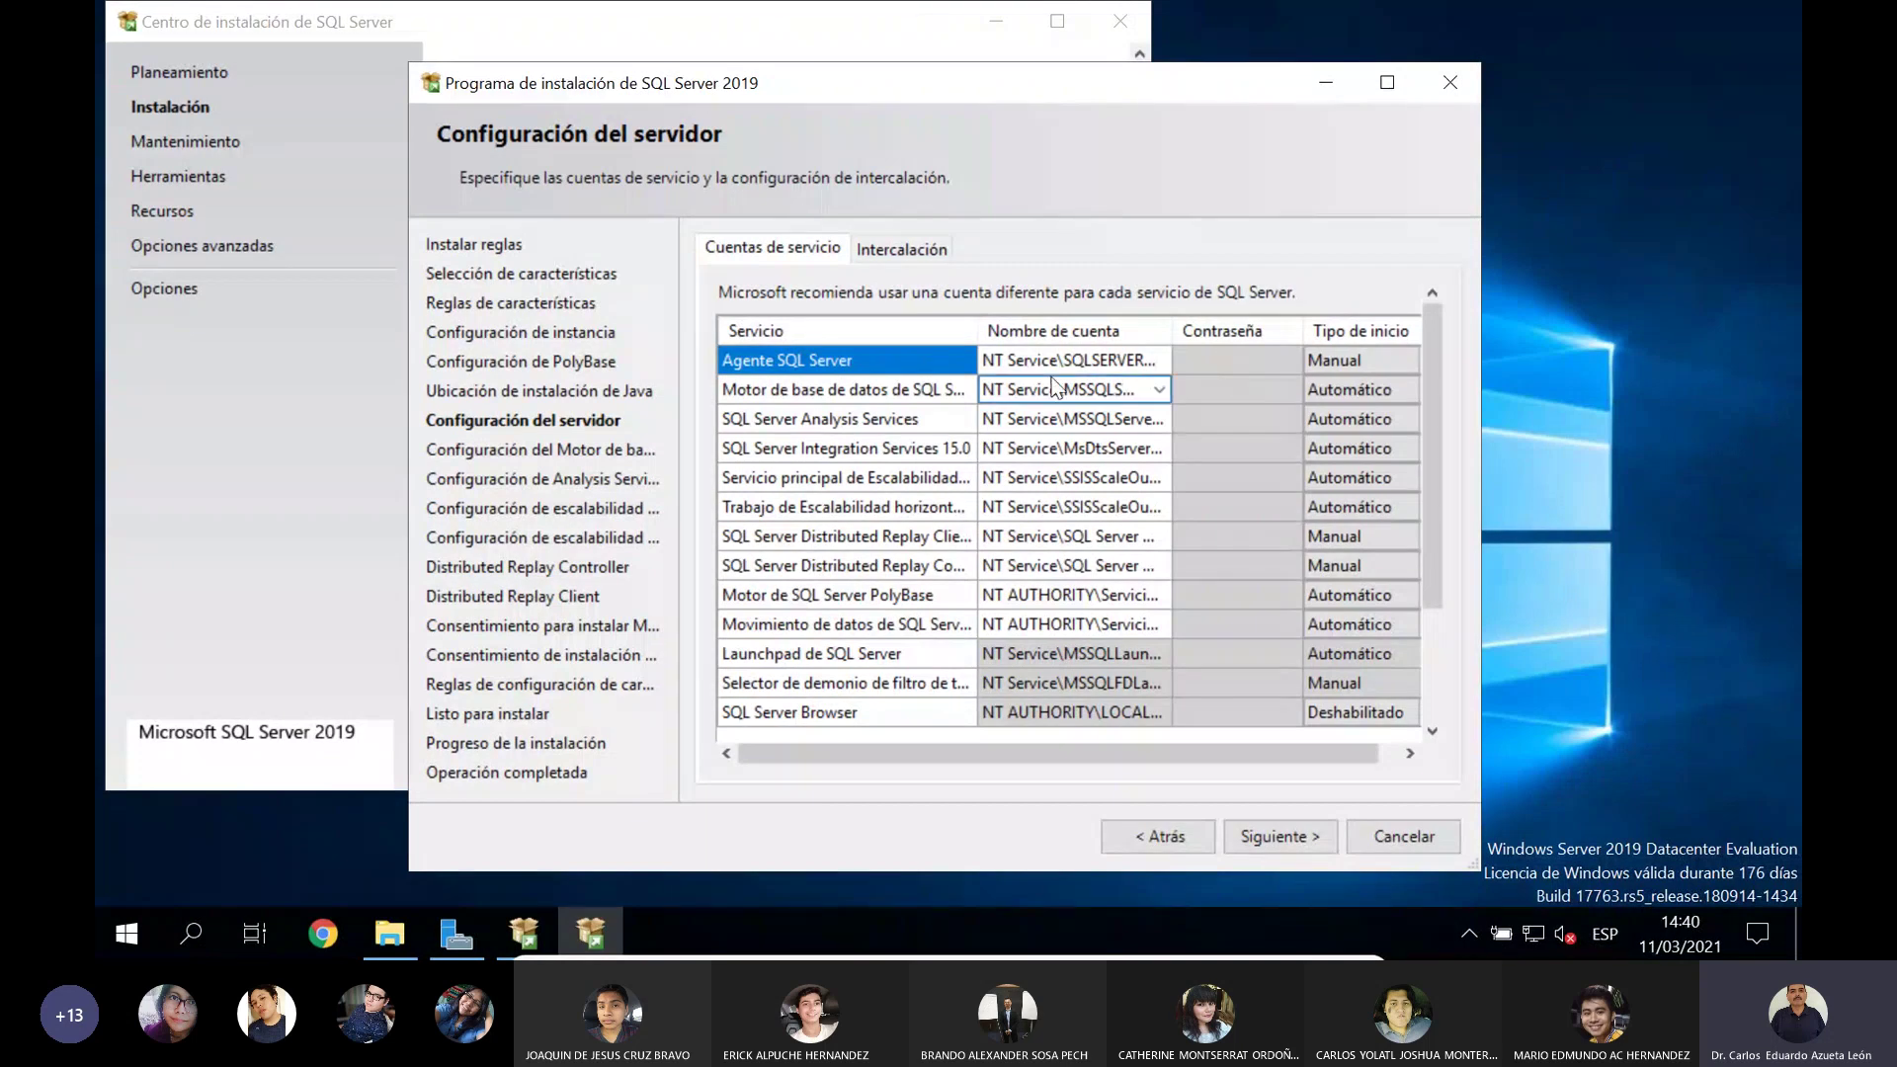
left_click(1230, 352)
left_click(1164, 363)
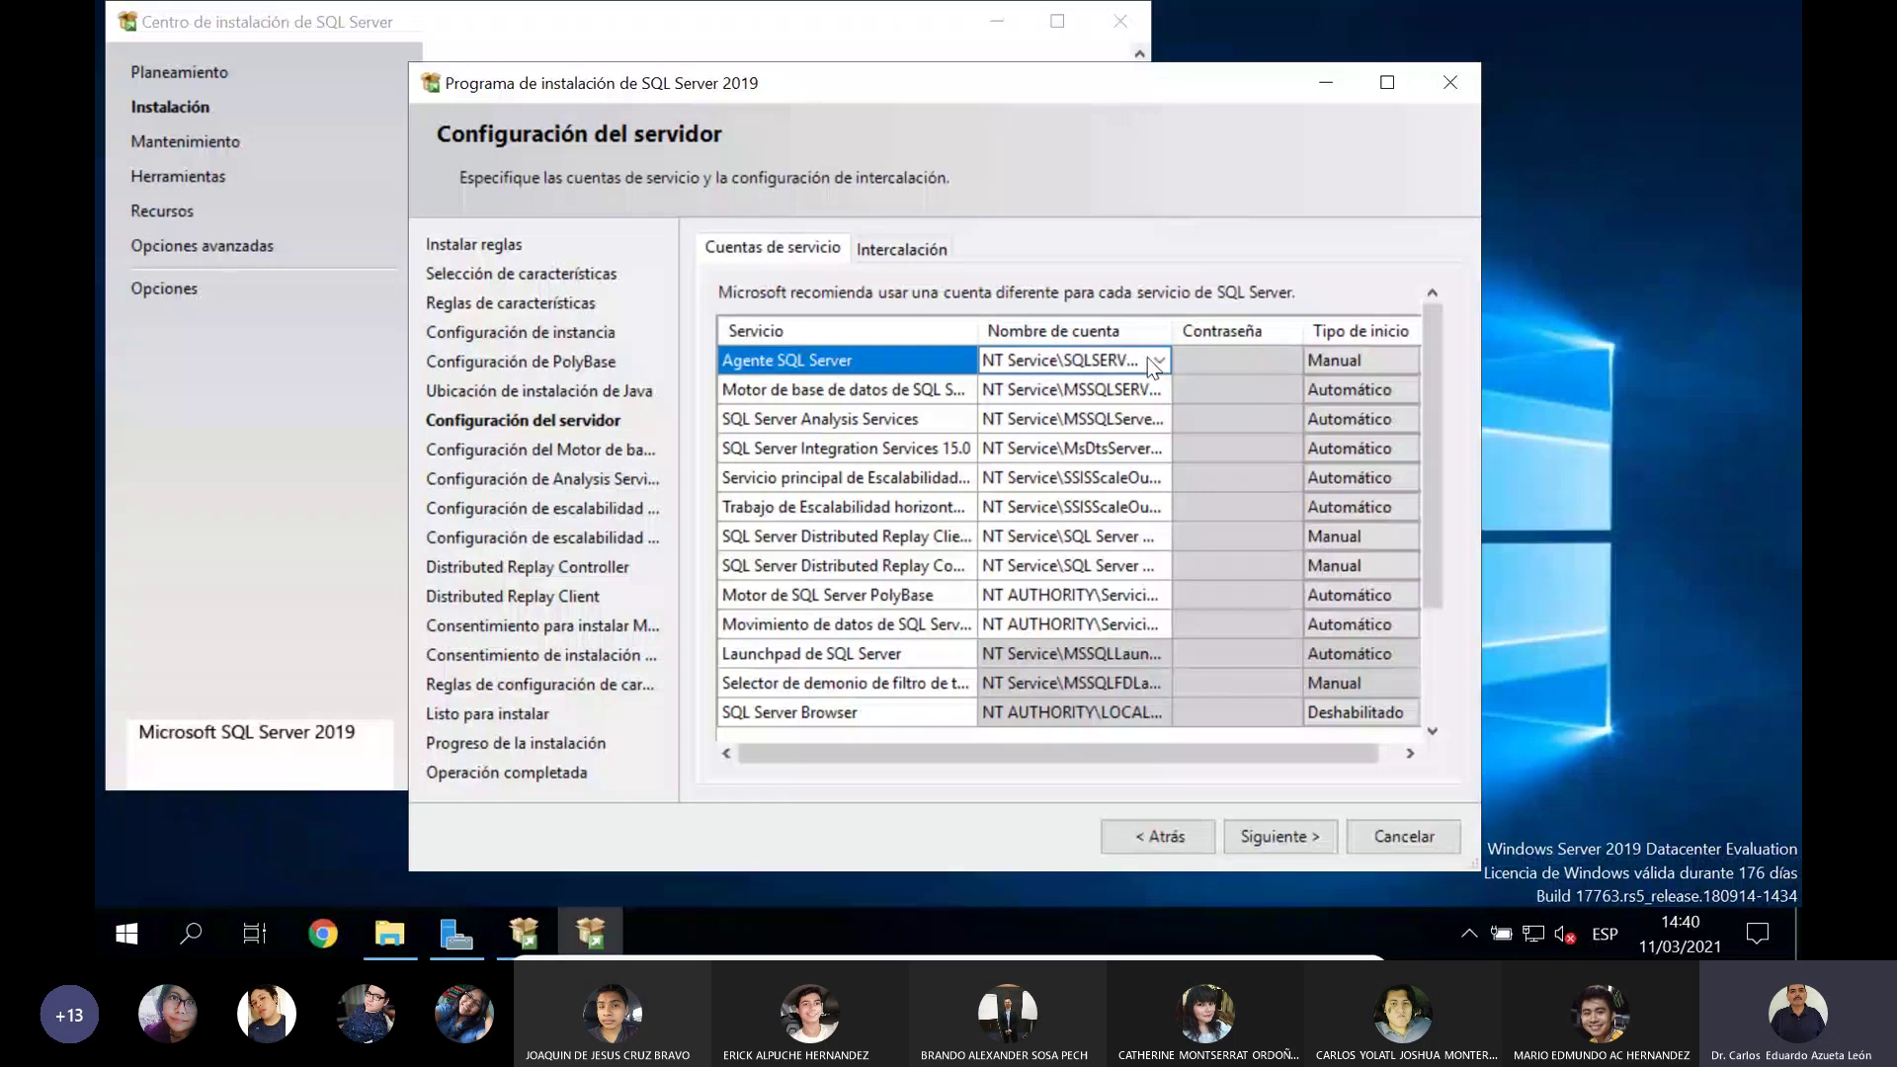
left_click(1270, 365)
left_click(1103, 364)
left_click(1146, 544)
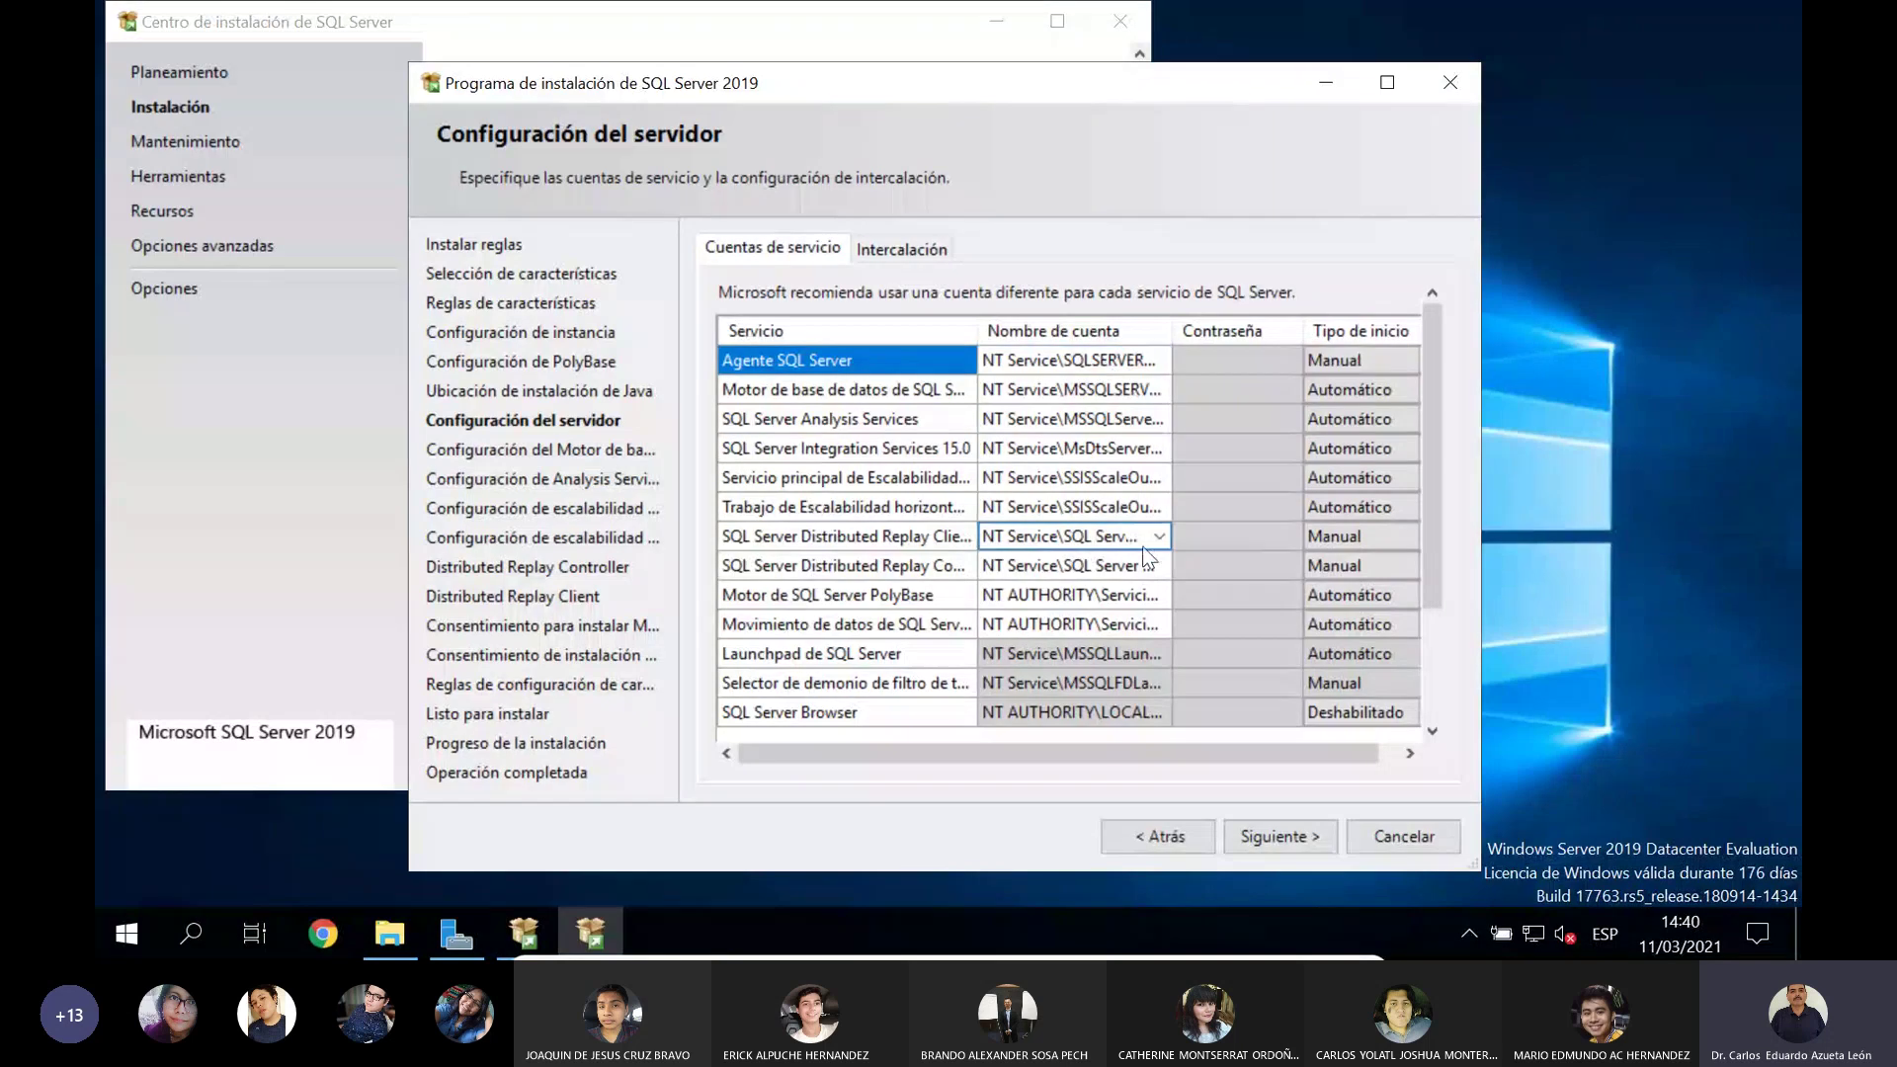
left_click(1183, 417)
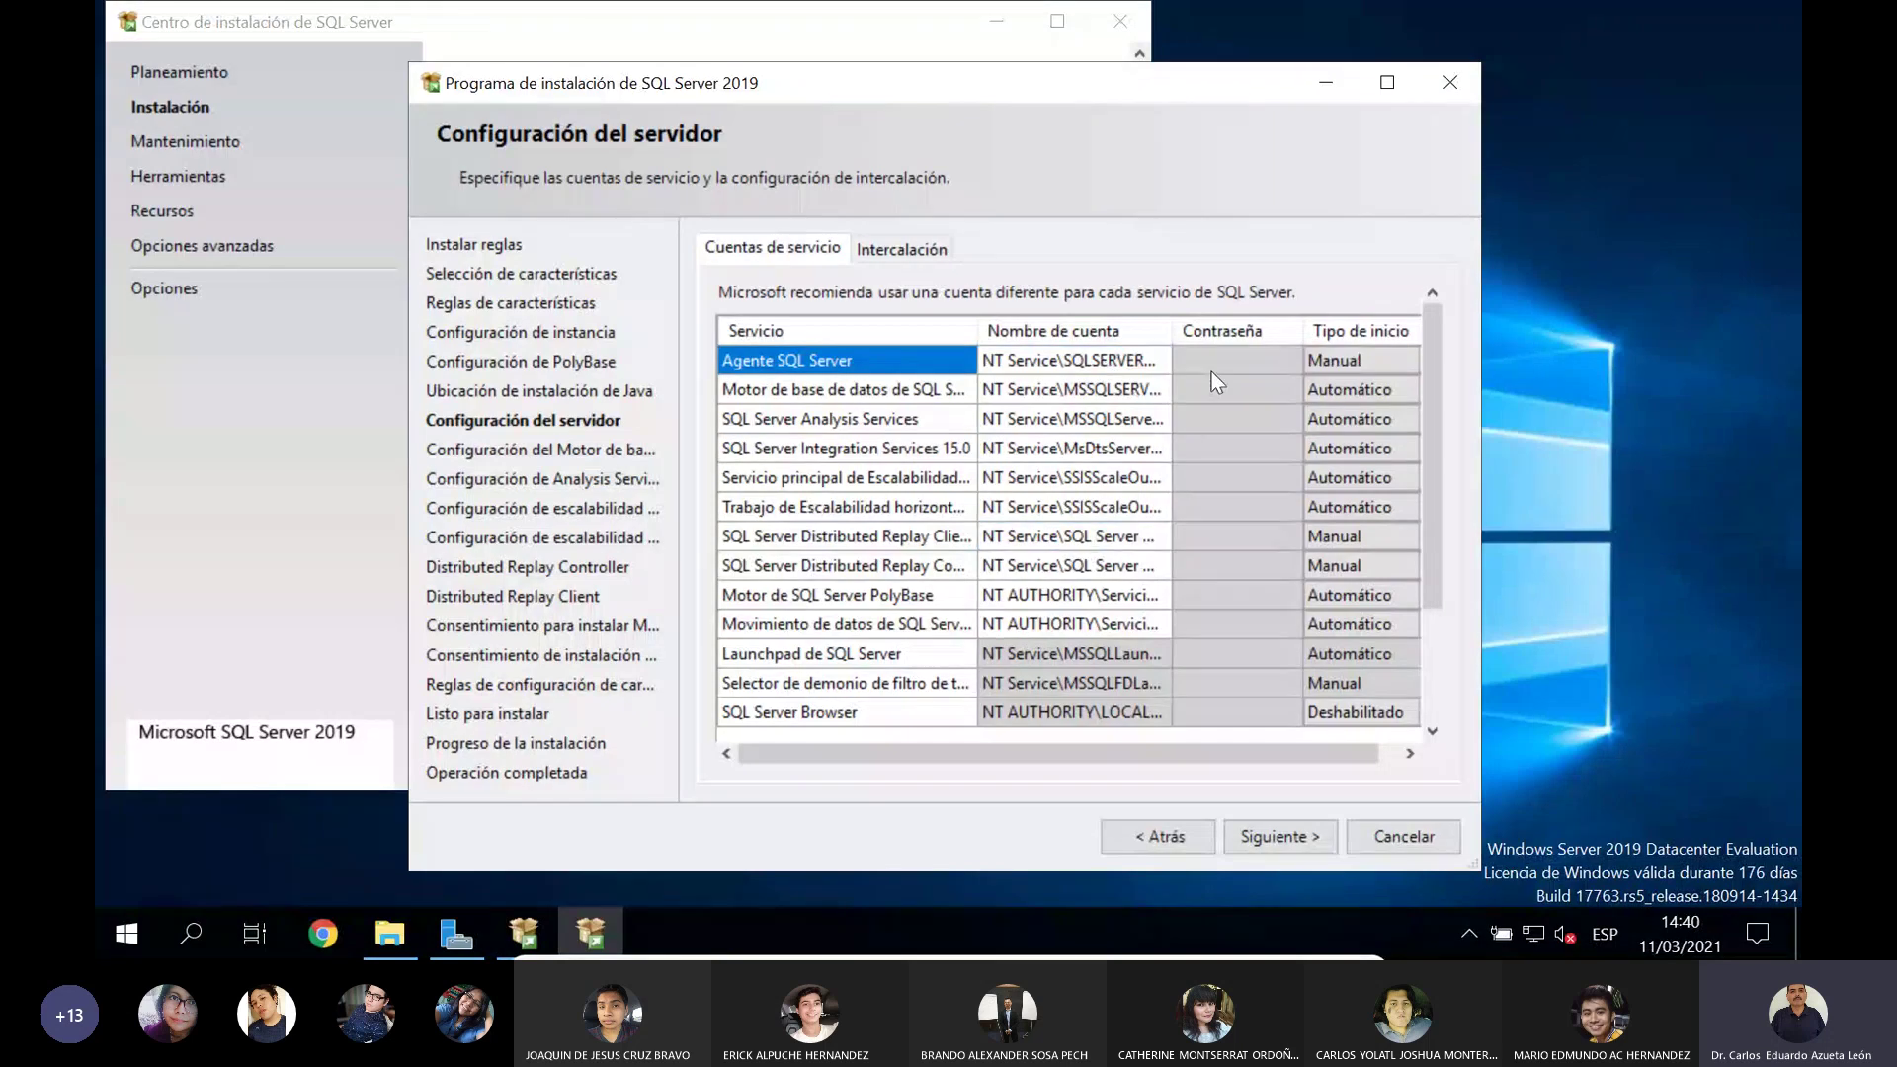
Step: Examine the account names and startup types of the services from the database engine down to SQL Server Browser
left_click(1134, 393)
left_click(1122, 417)
left_click(1111, 449)
left_click(1101, 474)
left_click(1117, 534)
left_click(1113, 644)
left_click(1419, 423)
left_click_drag(1422, 424, 1412, 602)
left_click(1065, 454)
left_click(1402, 546)
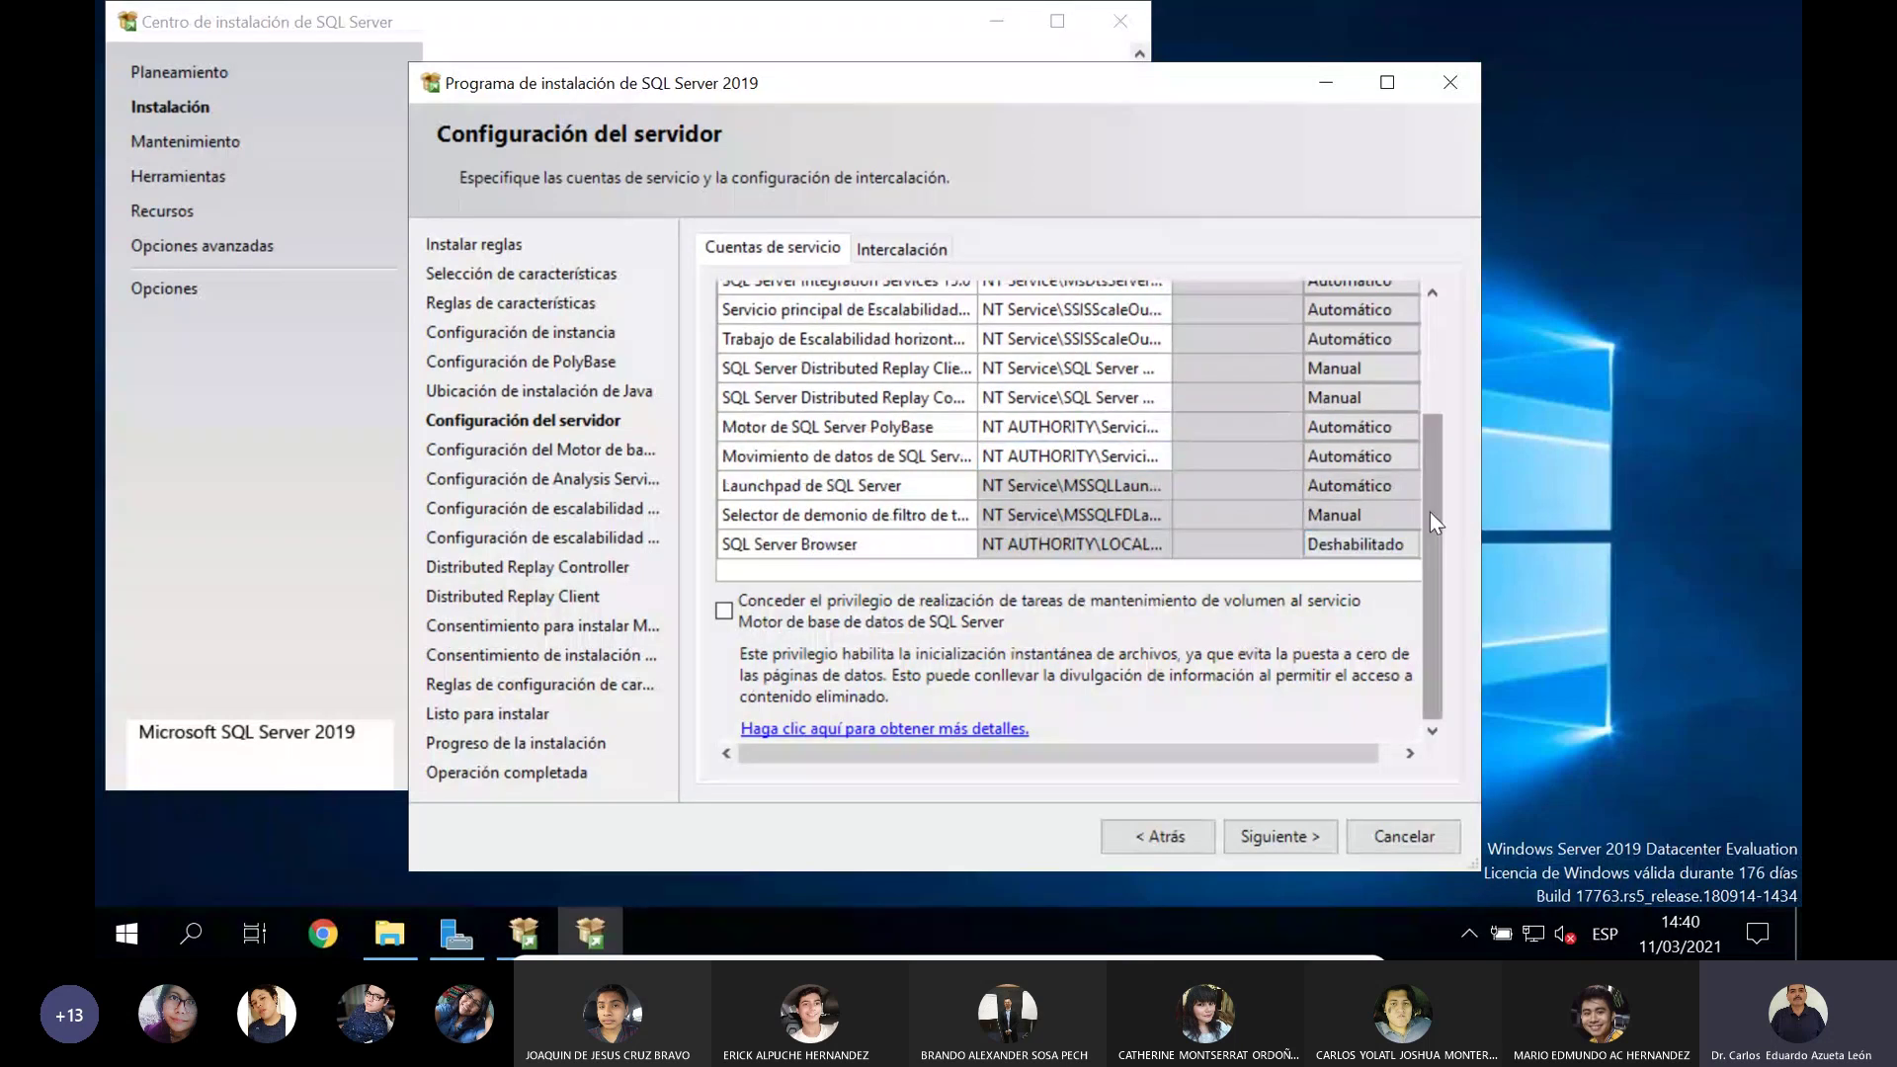
left_click_drag(1430, 512, 1373, 355)
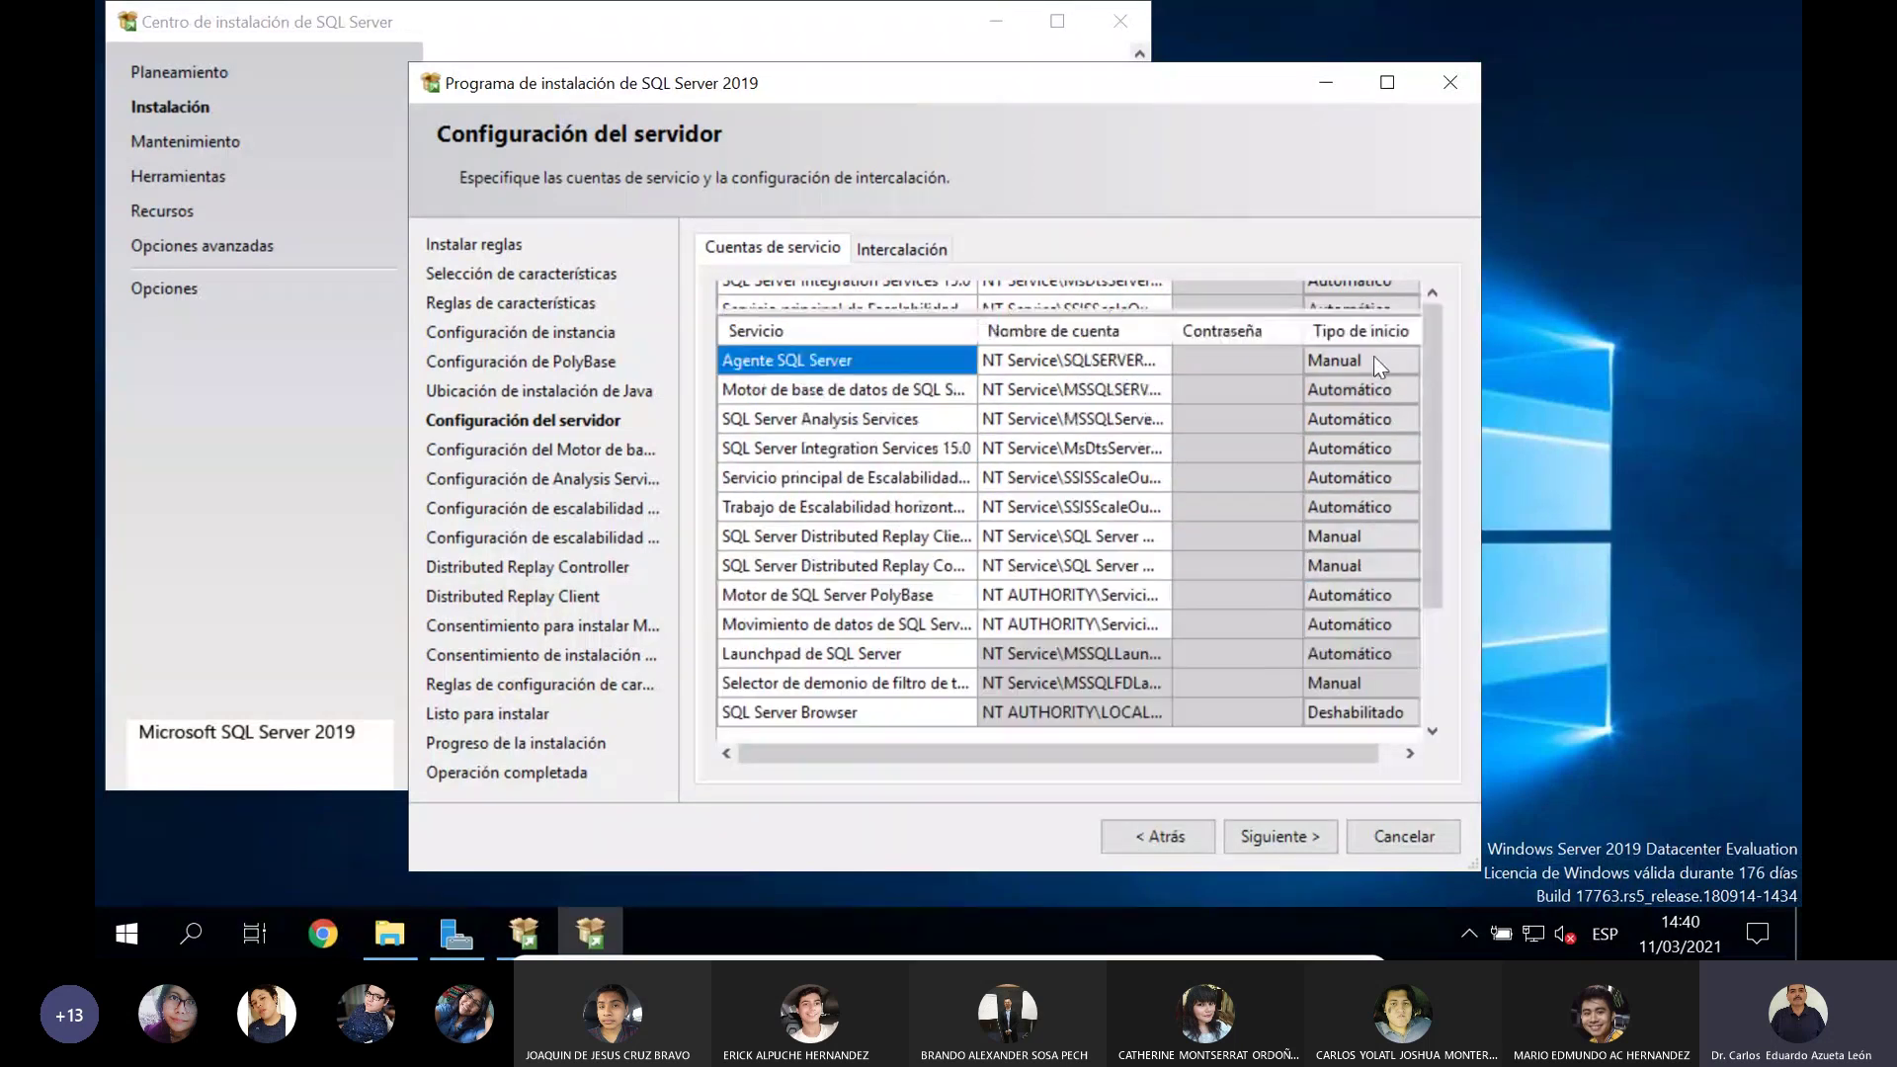
left_click(1079, 415)
left_click(1072, 364)
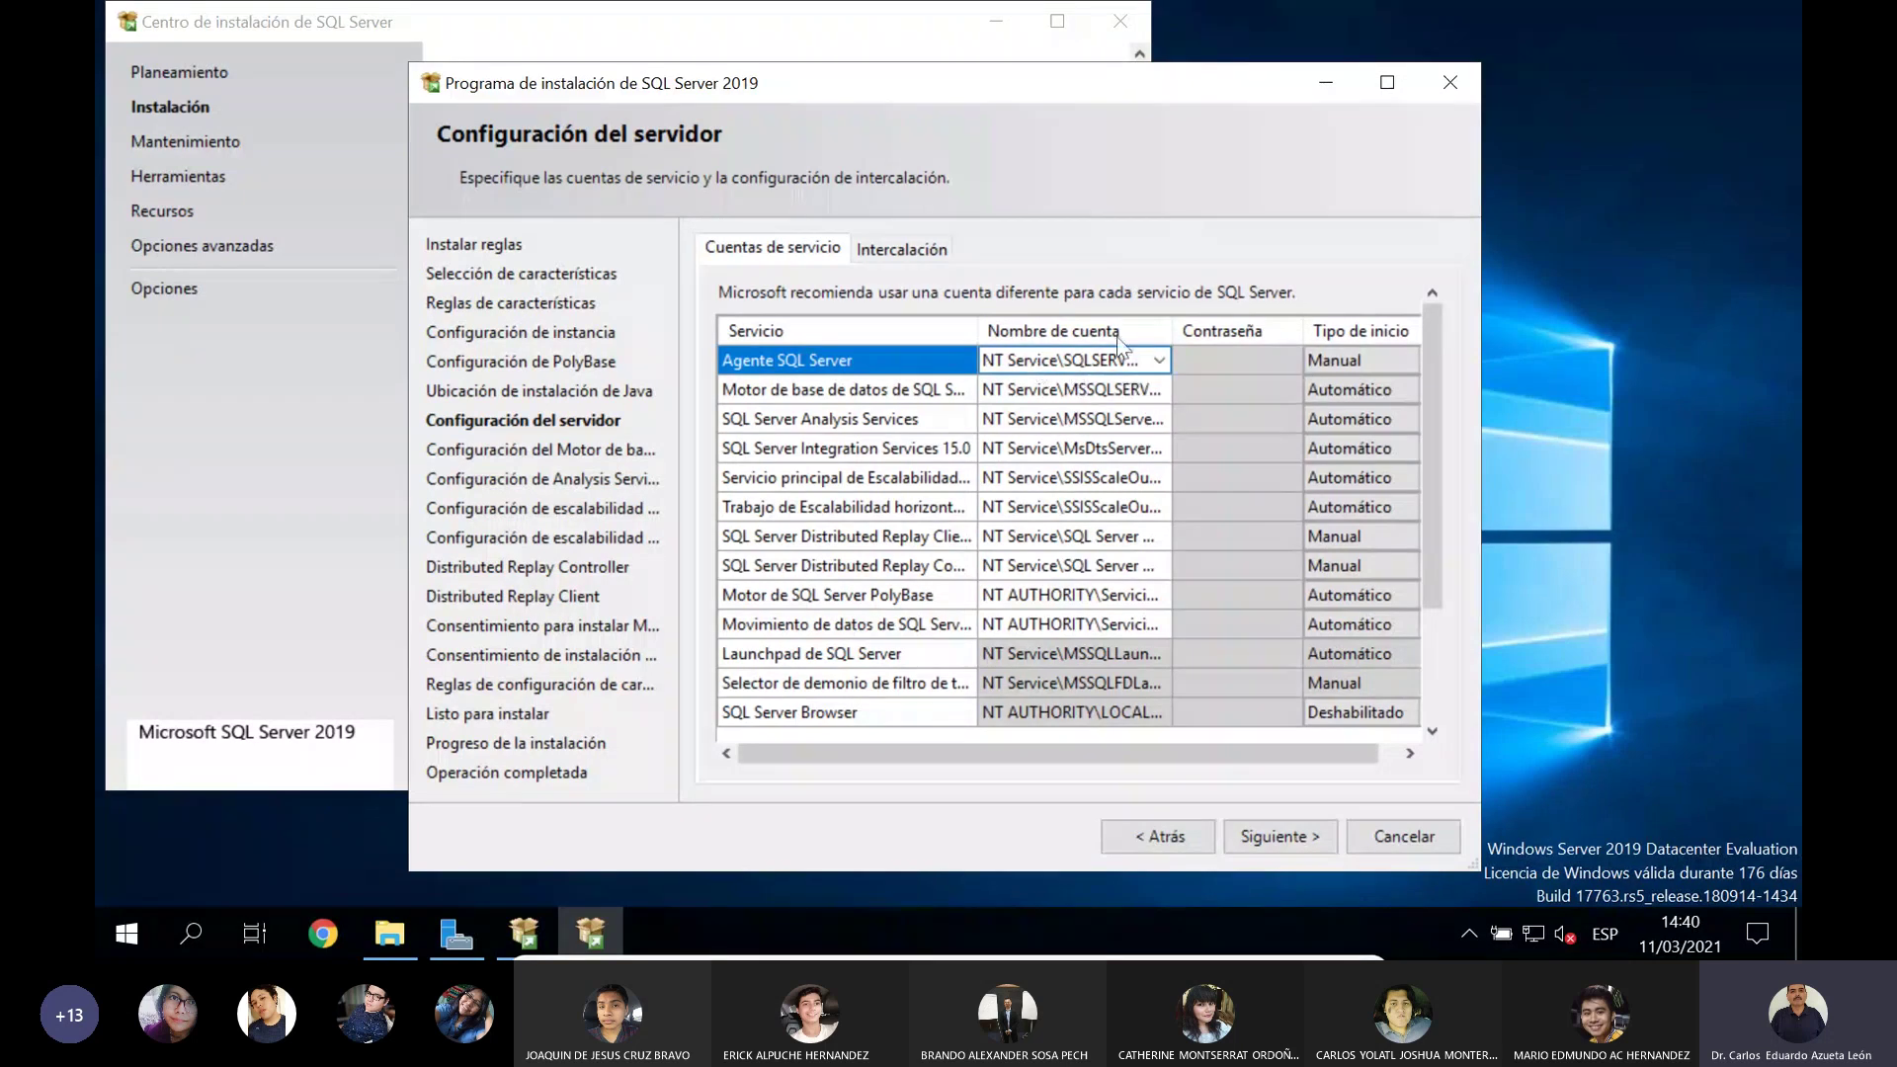
left_click(1194, 348)
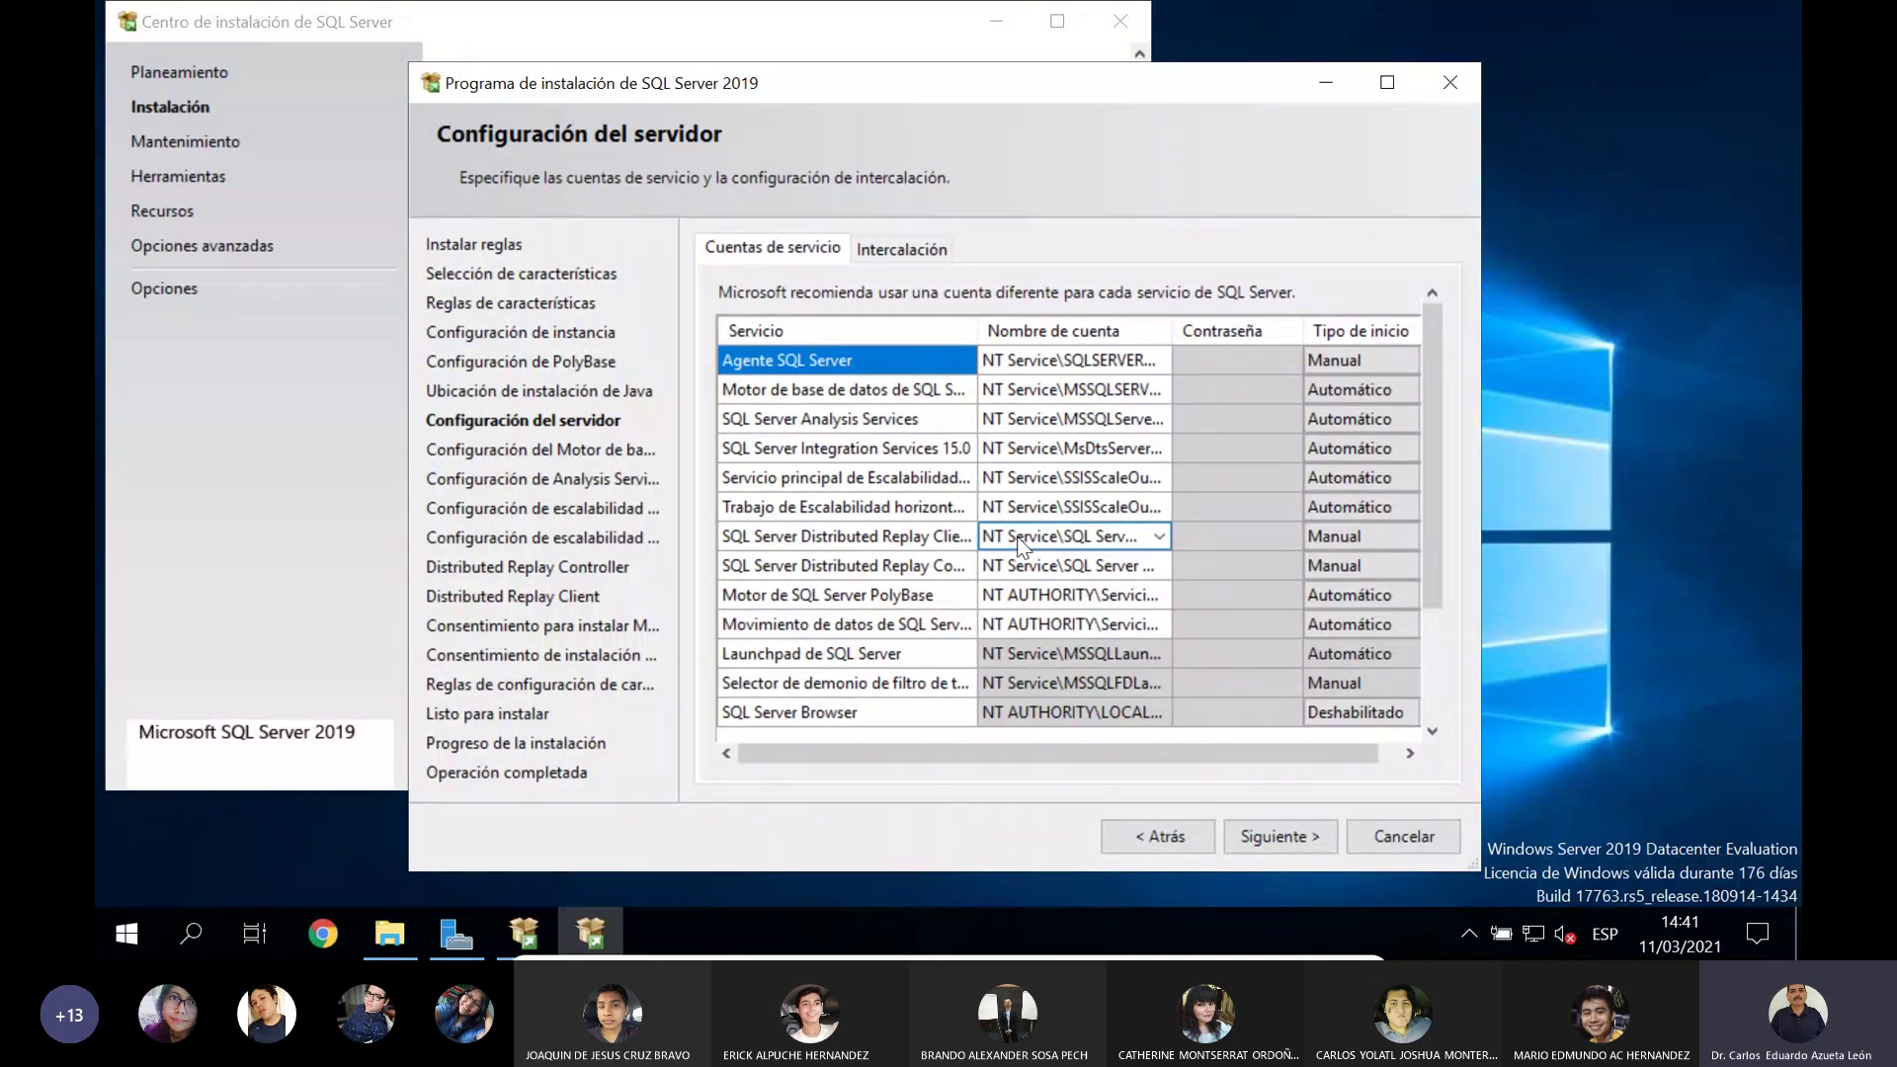
Step: Set the startup type of the Agente SQL Server service to Automático
left_click(918, 353)
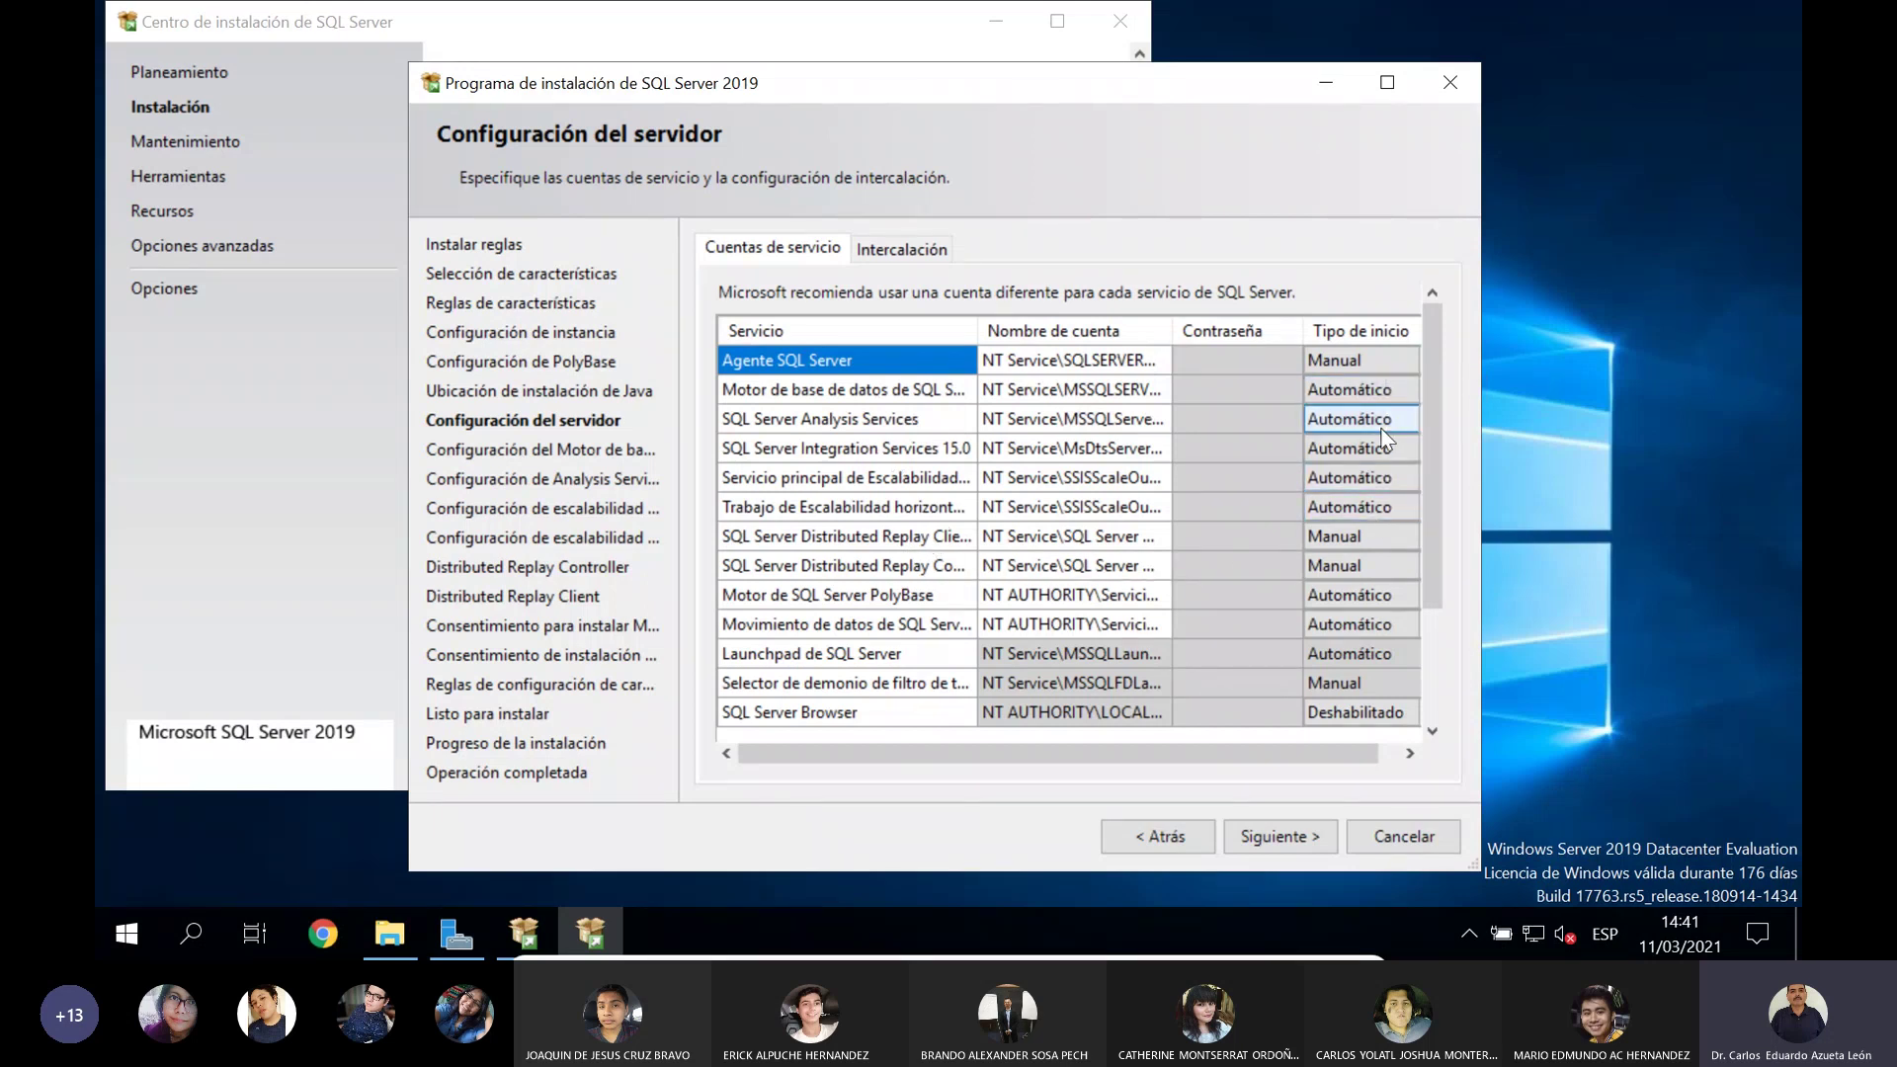
left_click(1389, 361)
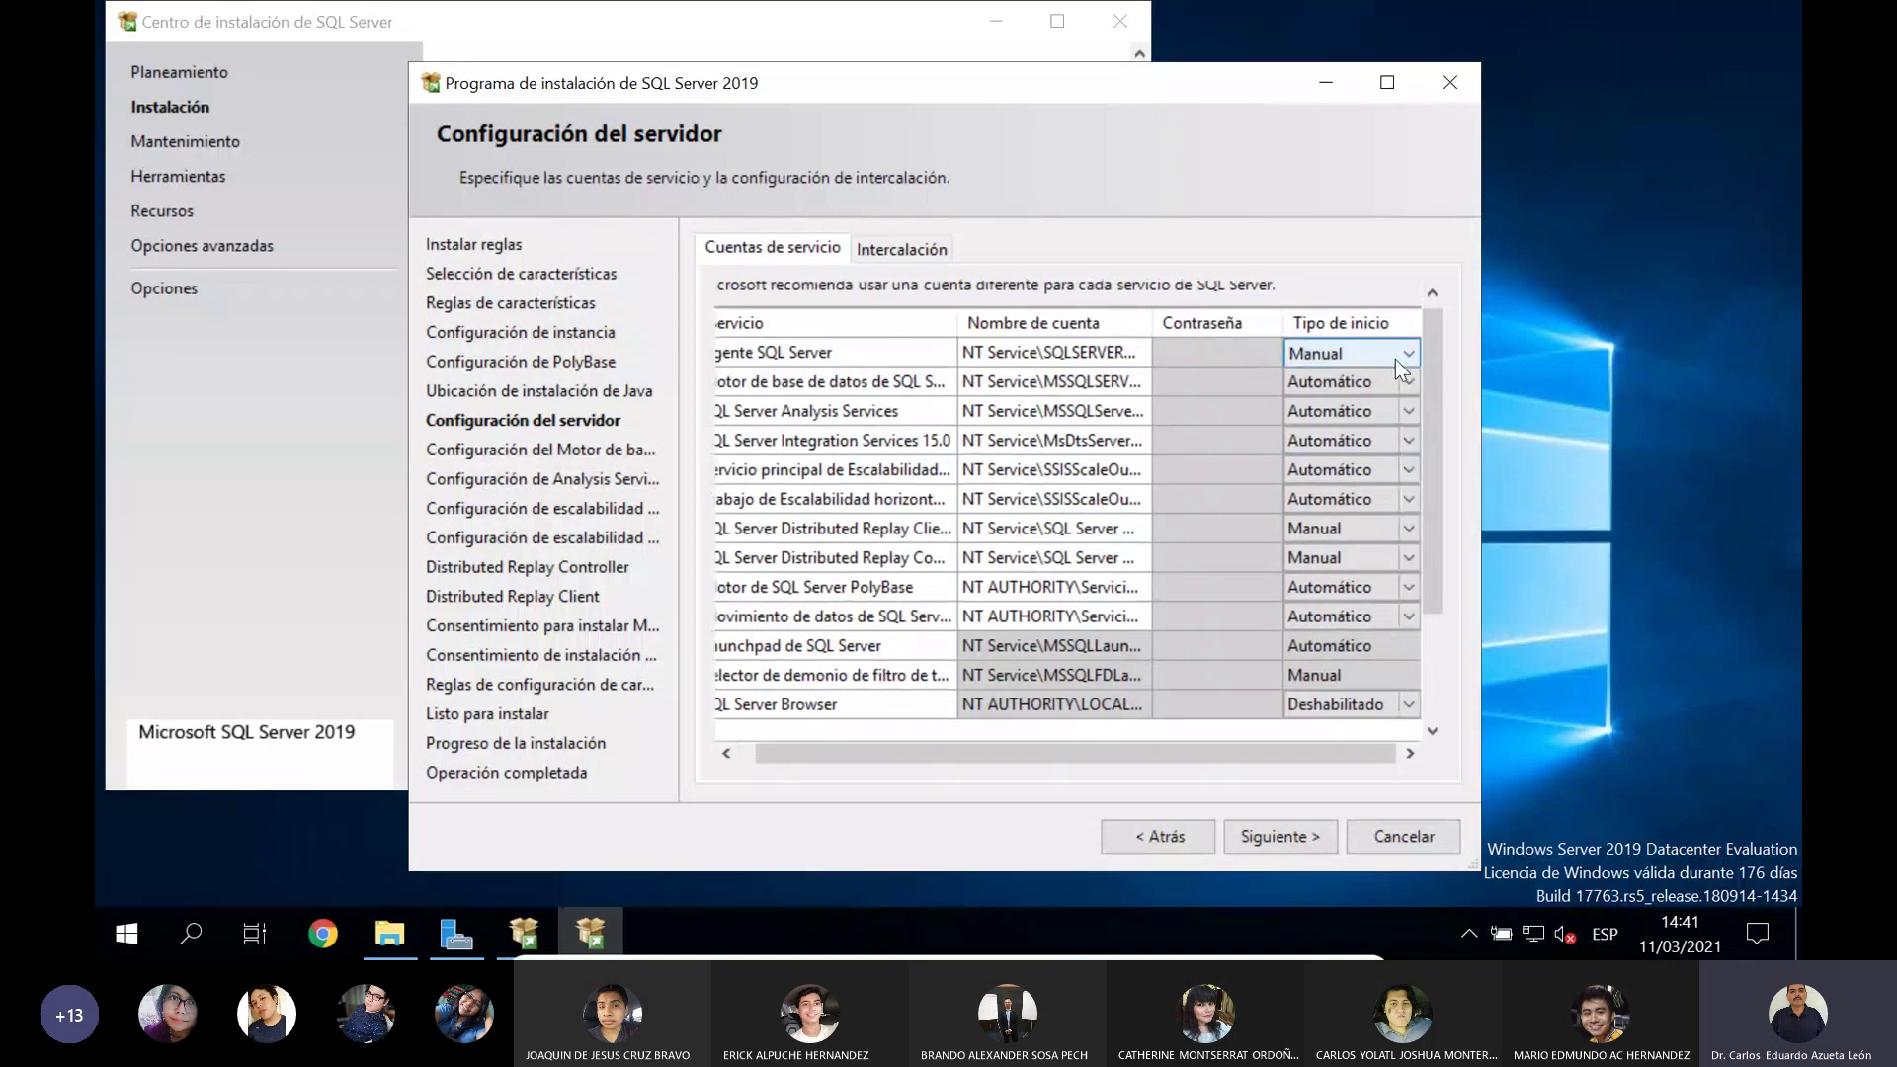
left_click(1395, 359)
left_click(1397, 371)
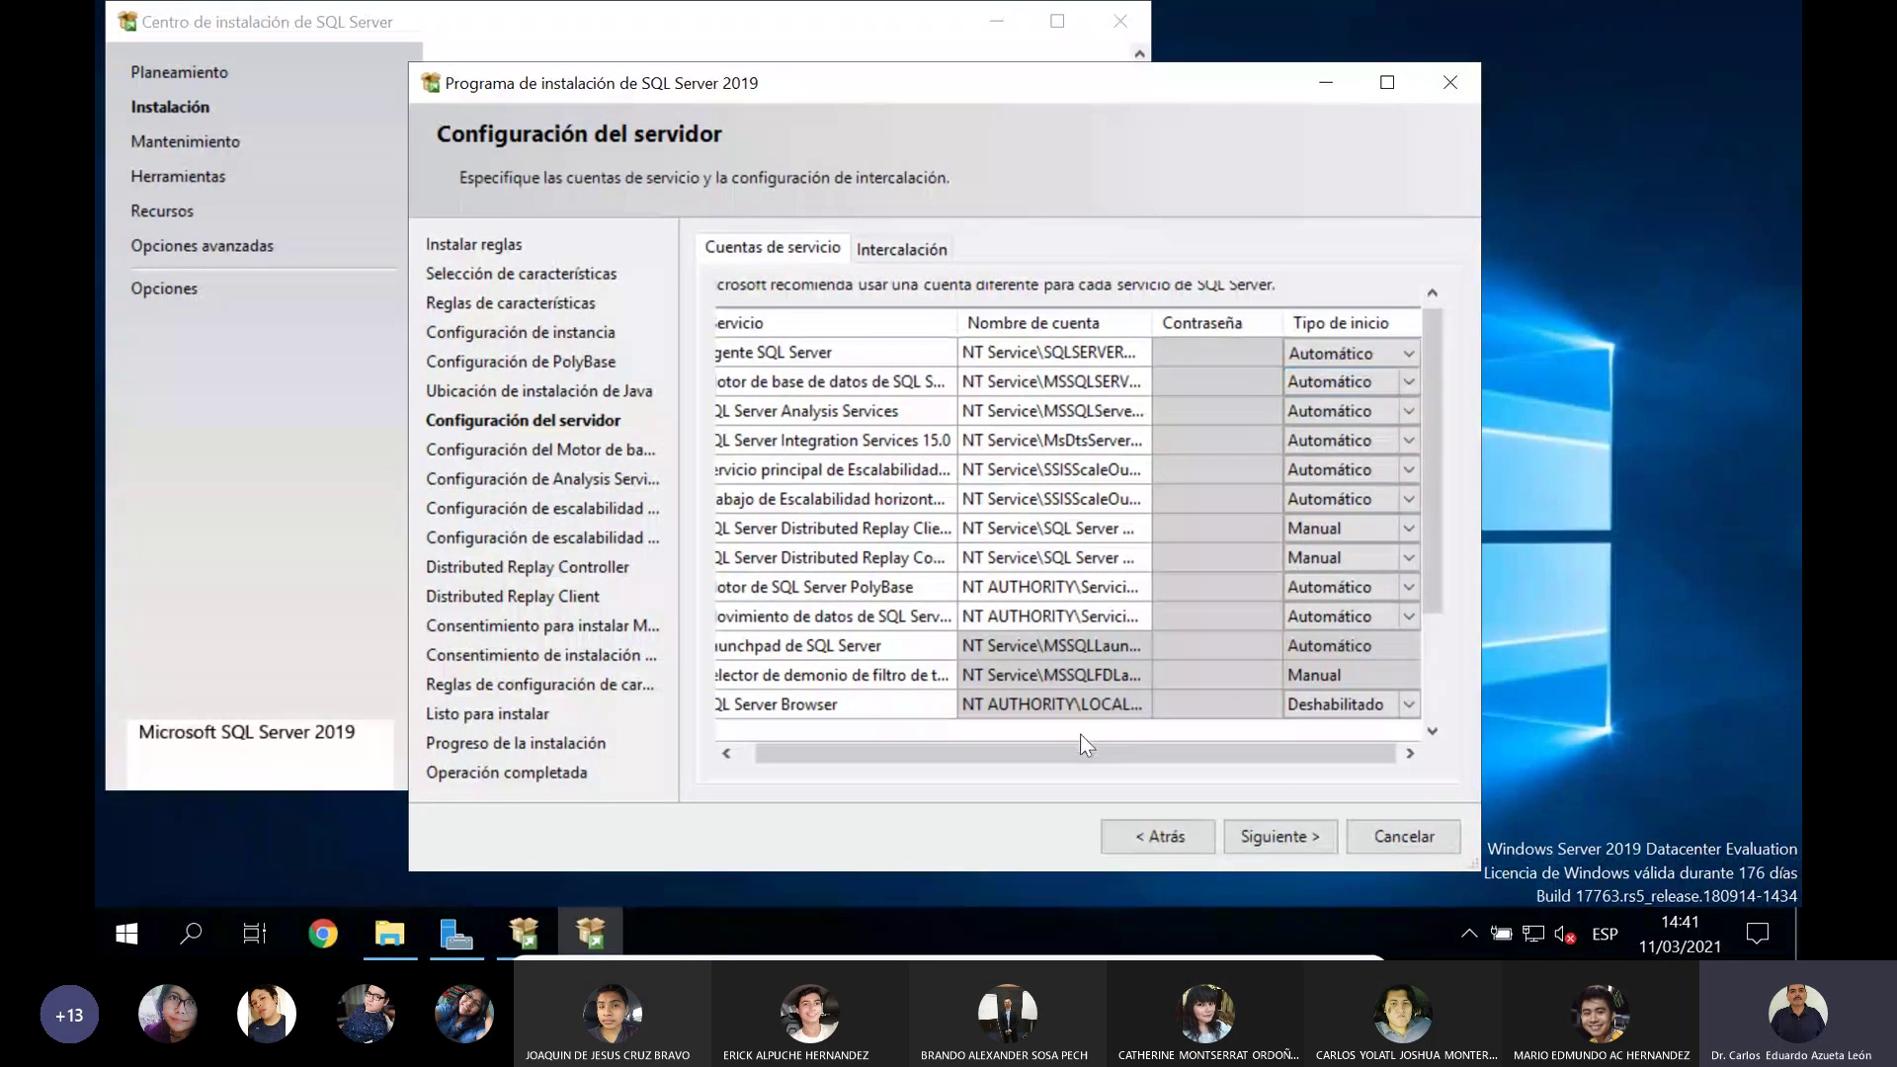
left_click_drag(1080, 753, 1057, 752)
Step: Review the Distributed Replay, Launchpad and other remaining services, plus the volume maintenance privilege option for the database engine
left_click(1036, 560)
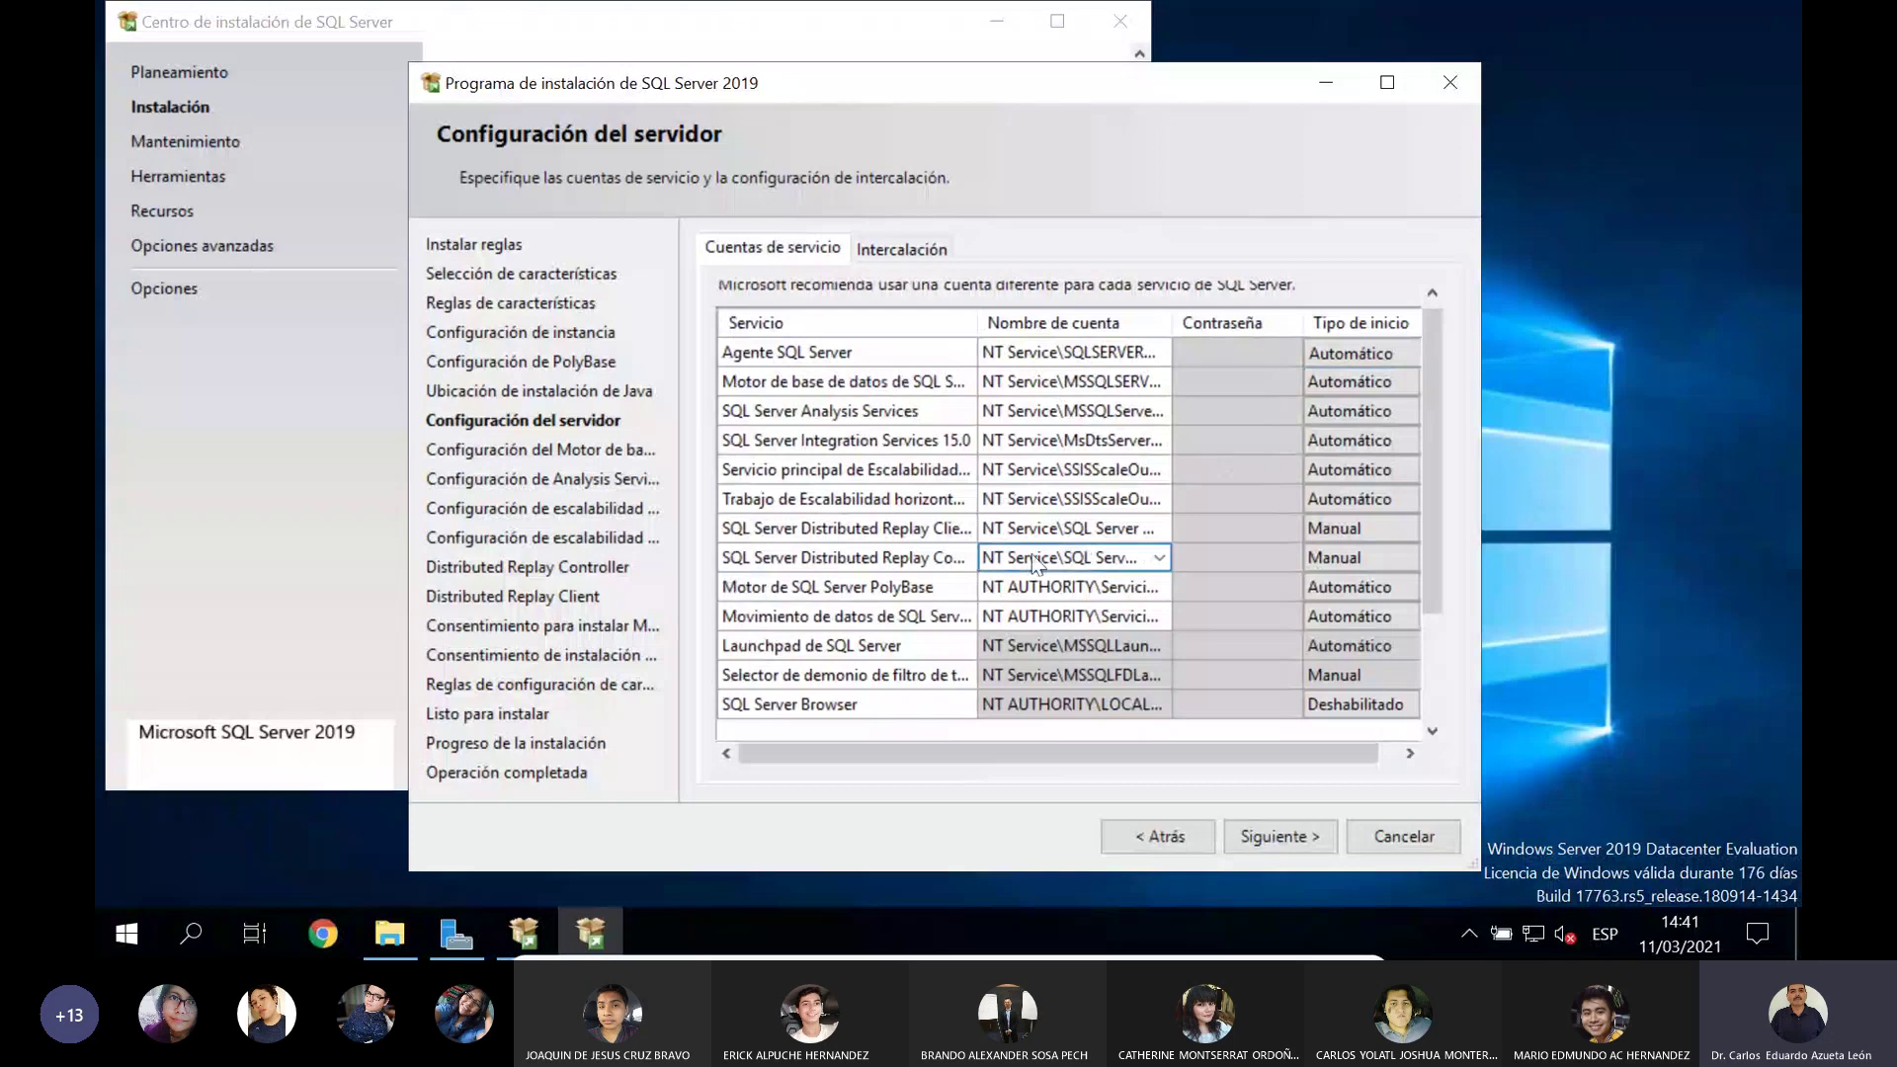
left_click(918, 647)
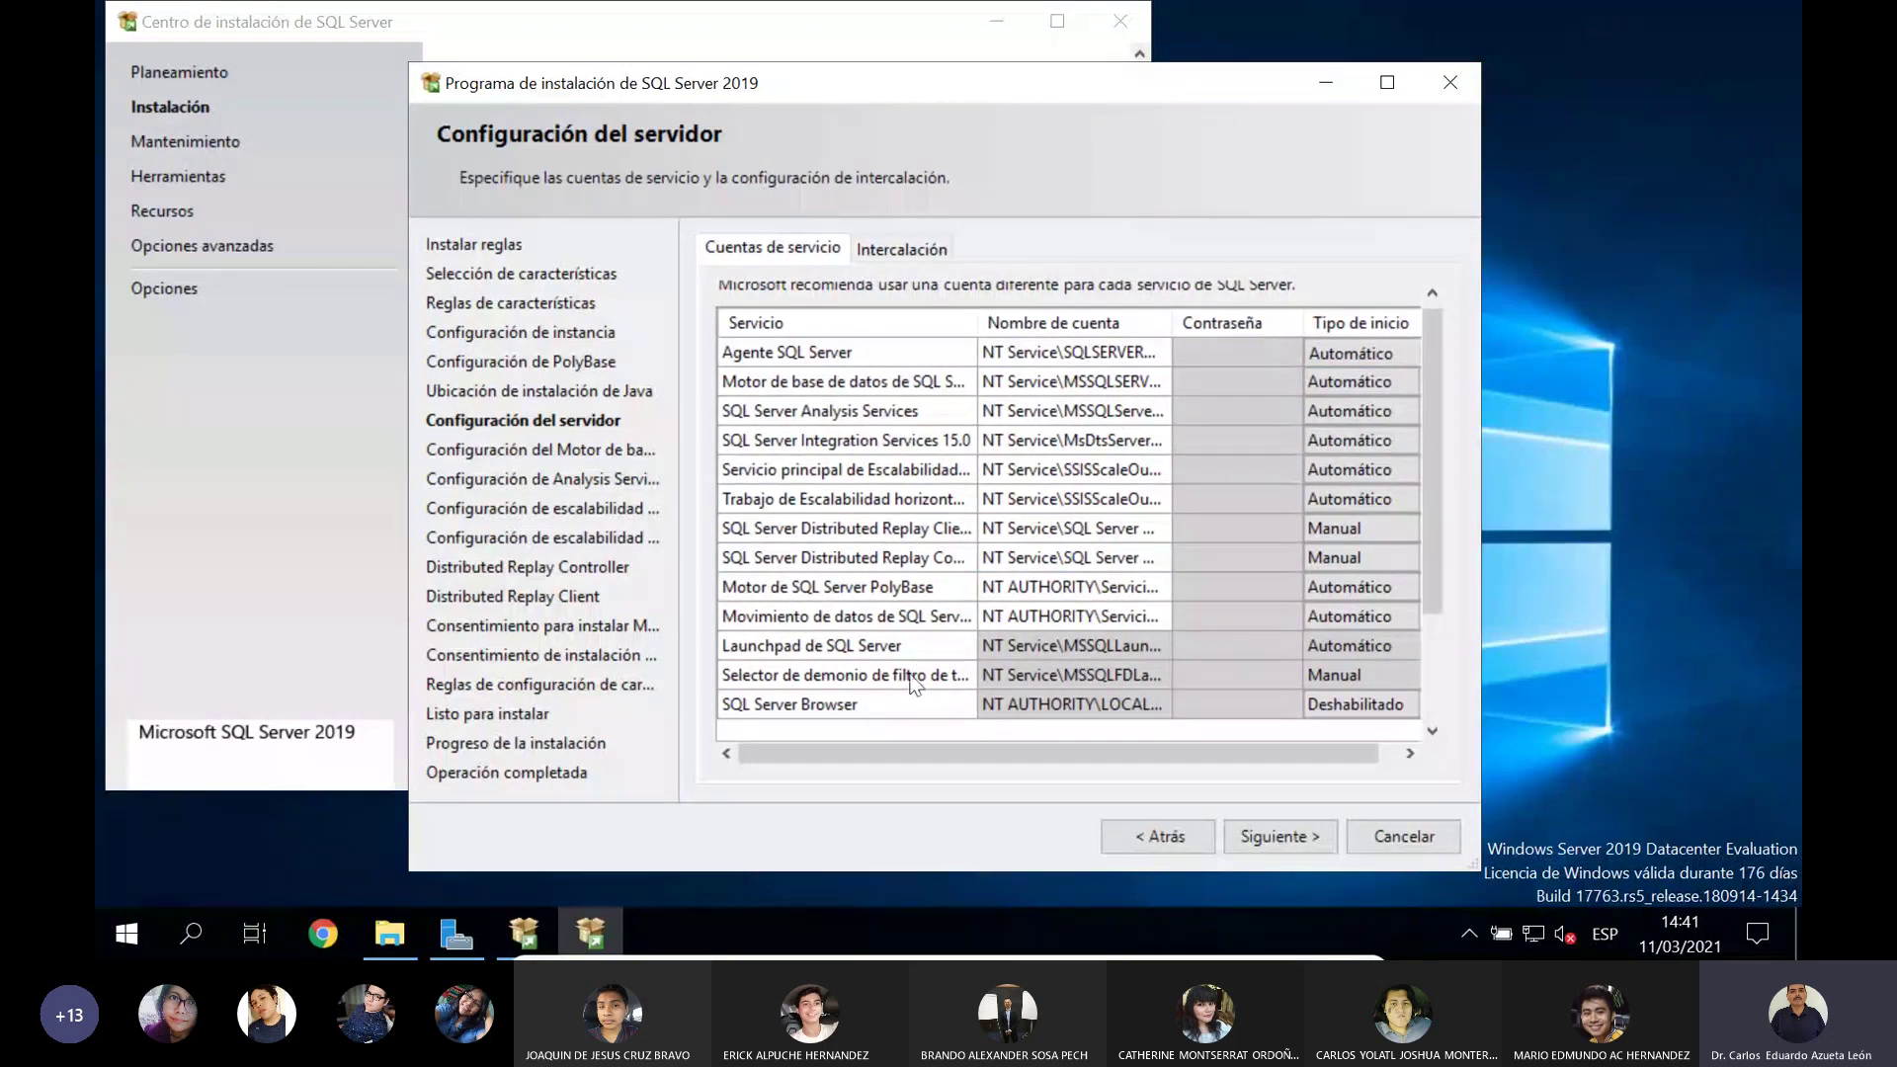
scroll(914, 679, "down", 3)
scroll(916, 680, "up", 3)
scroll(914, 677, "down", 3)
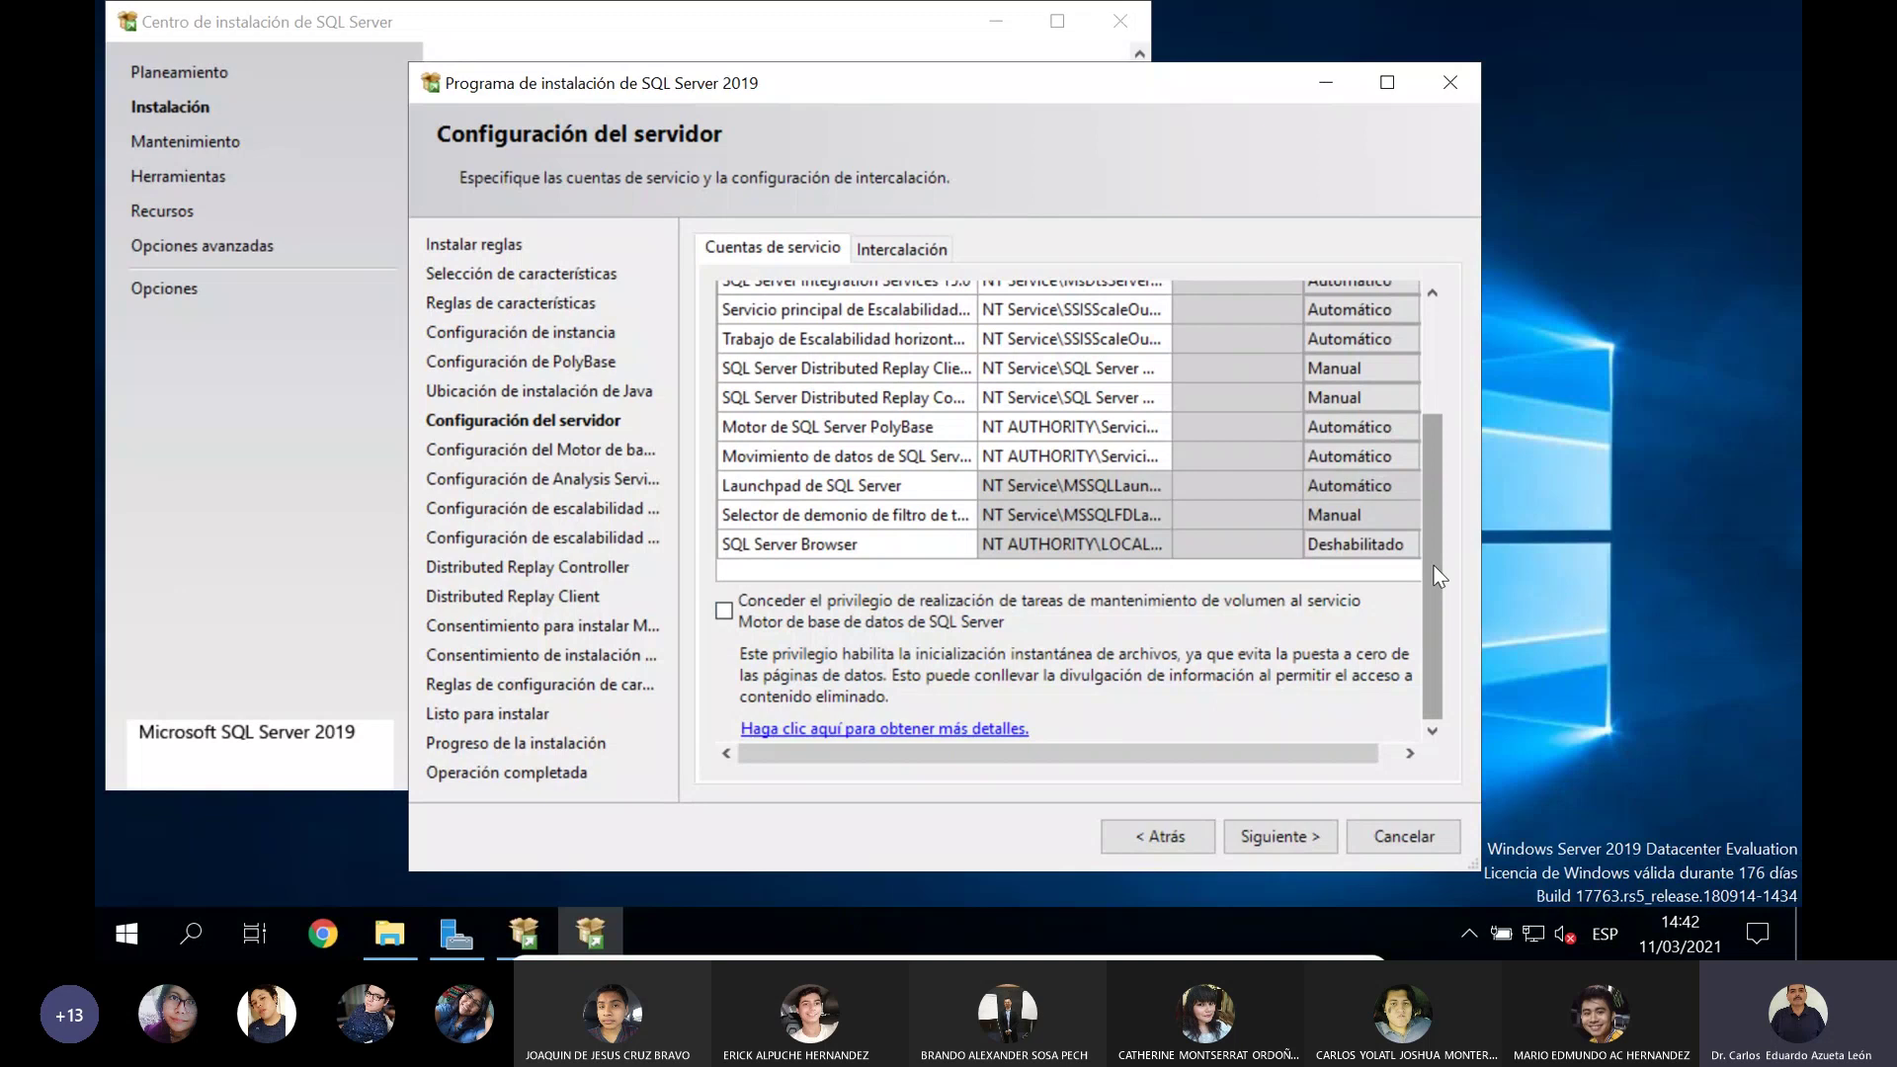
scroll(1425, 567, "up", 5)
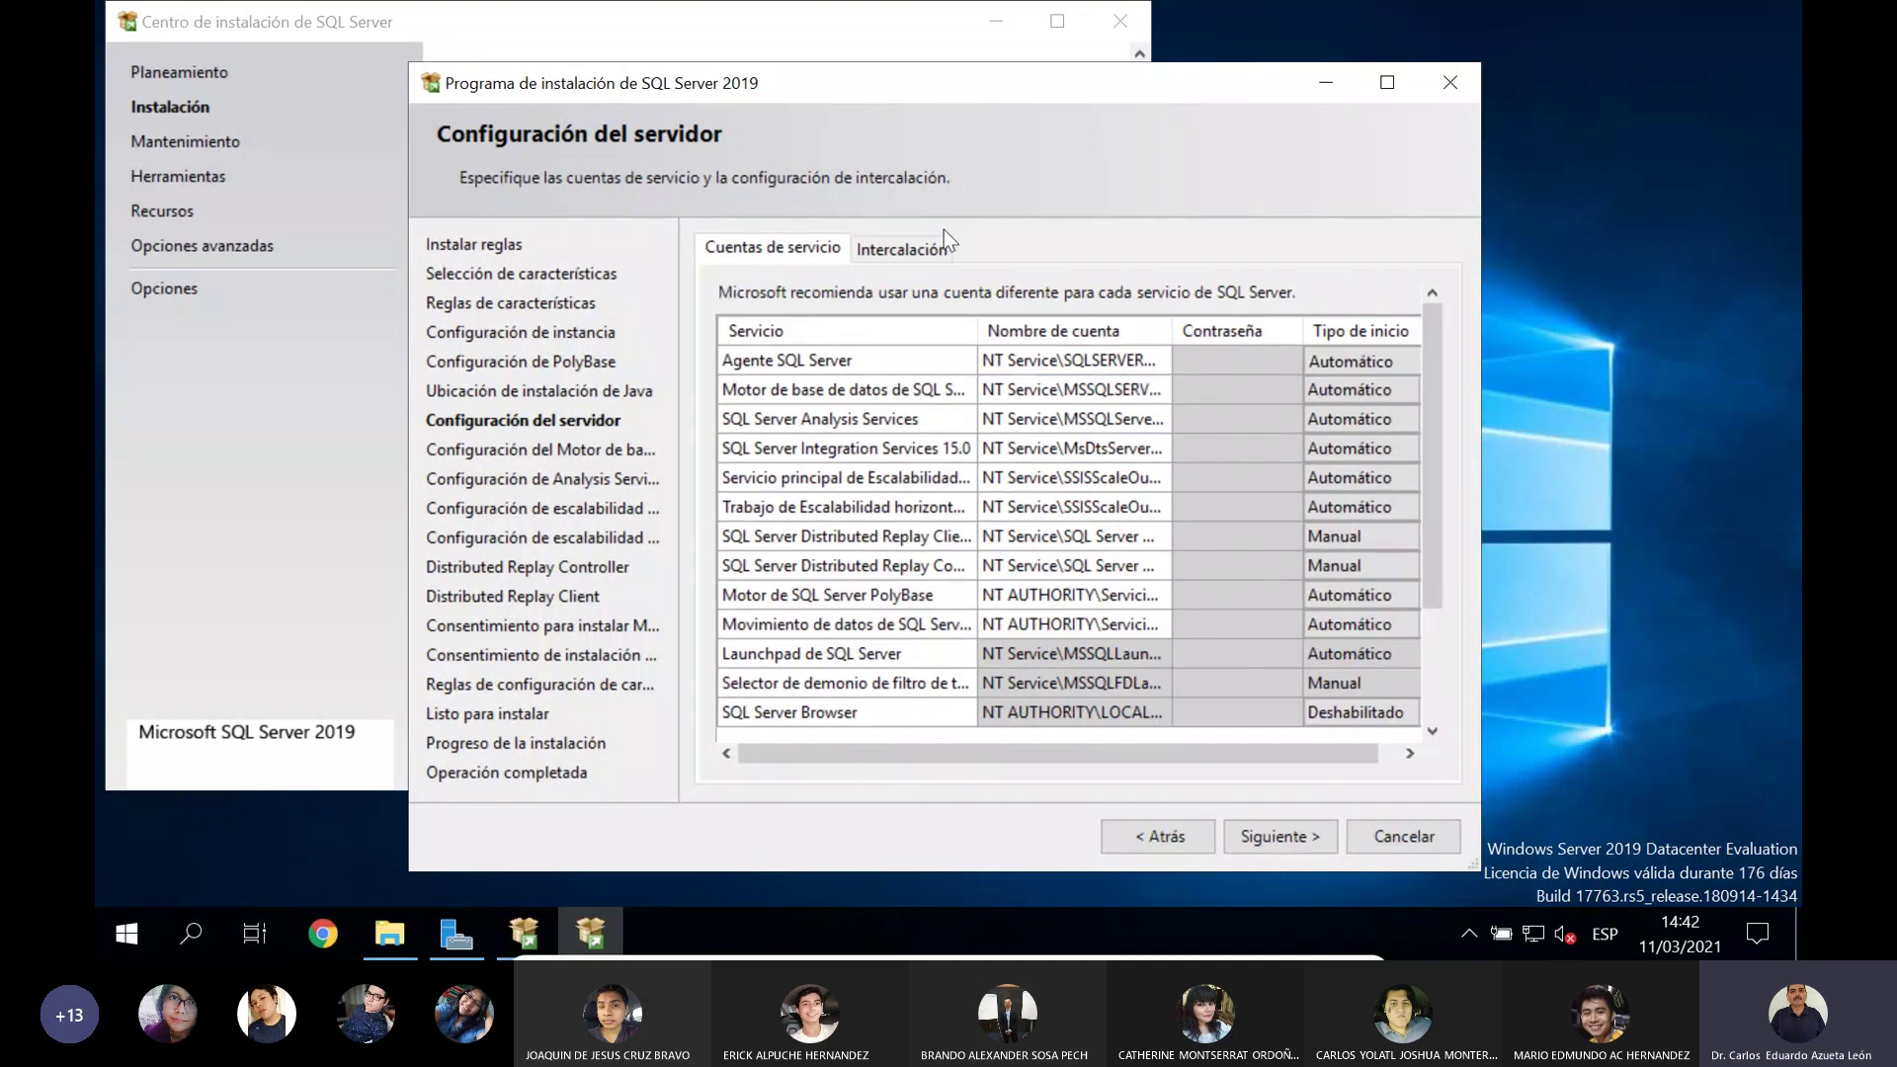
Step: Inspect the database engine's collation customization options, cancel without changing them and return to the service accounts
left_click(1311, 425)
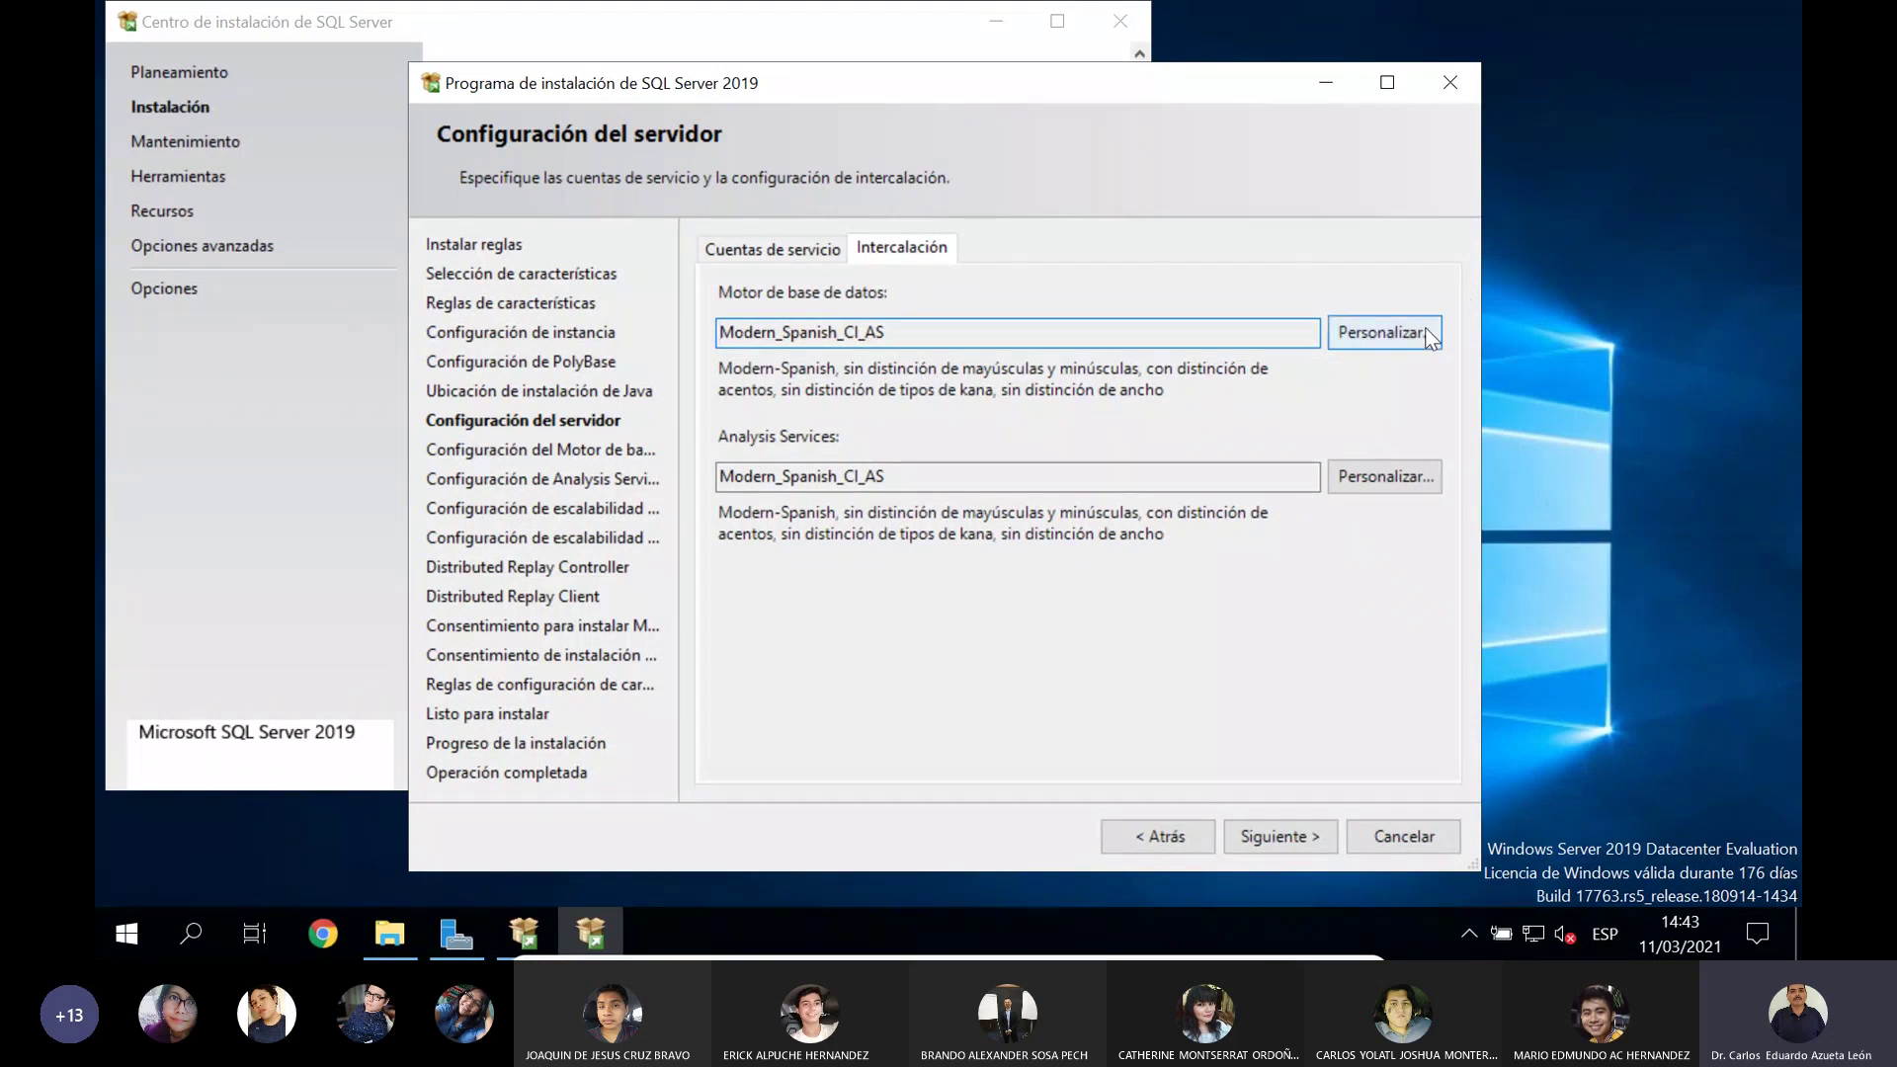
left_click(1383, 331)
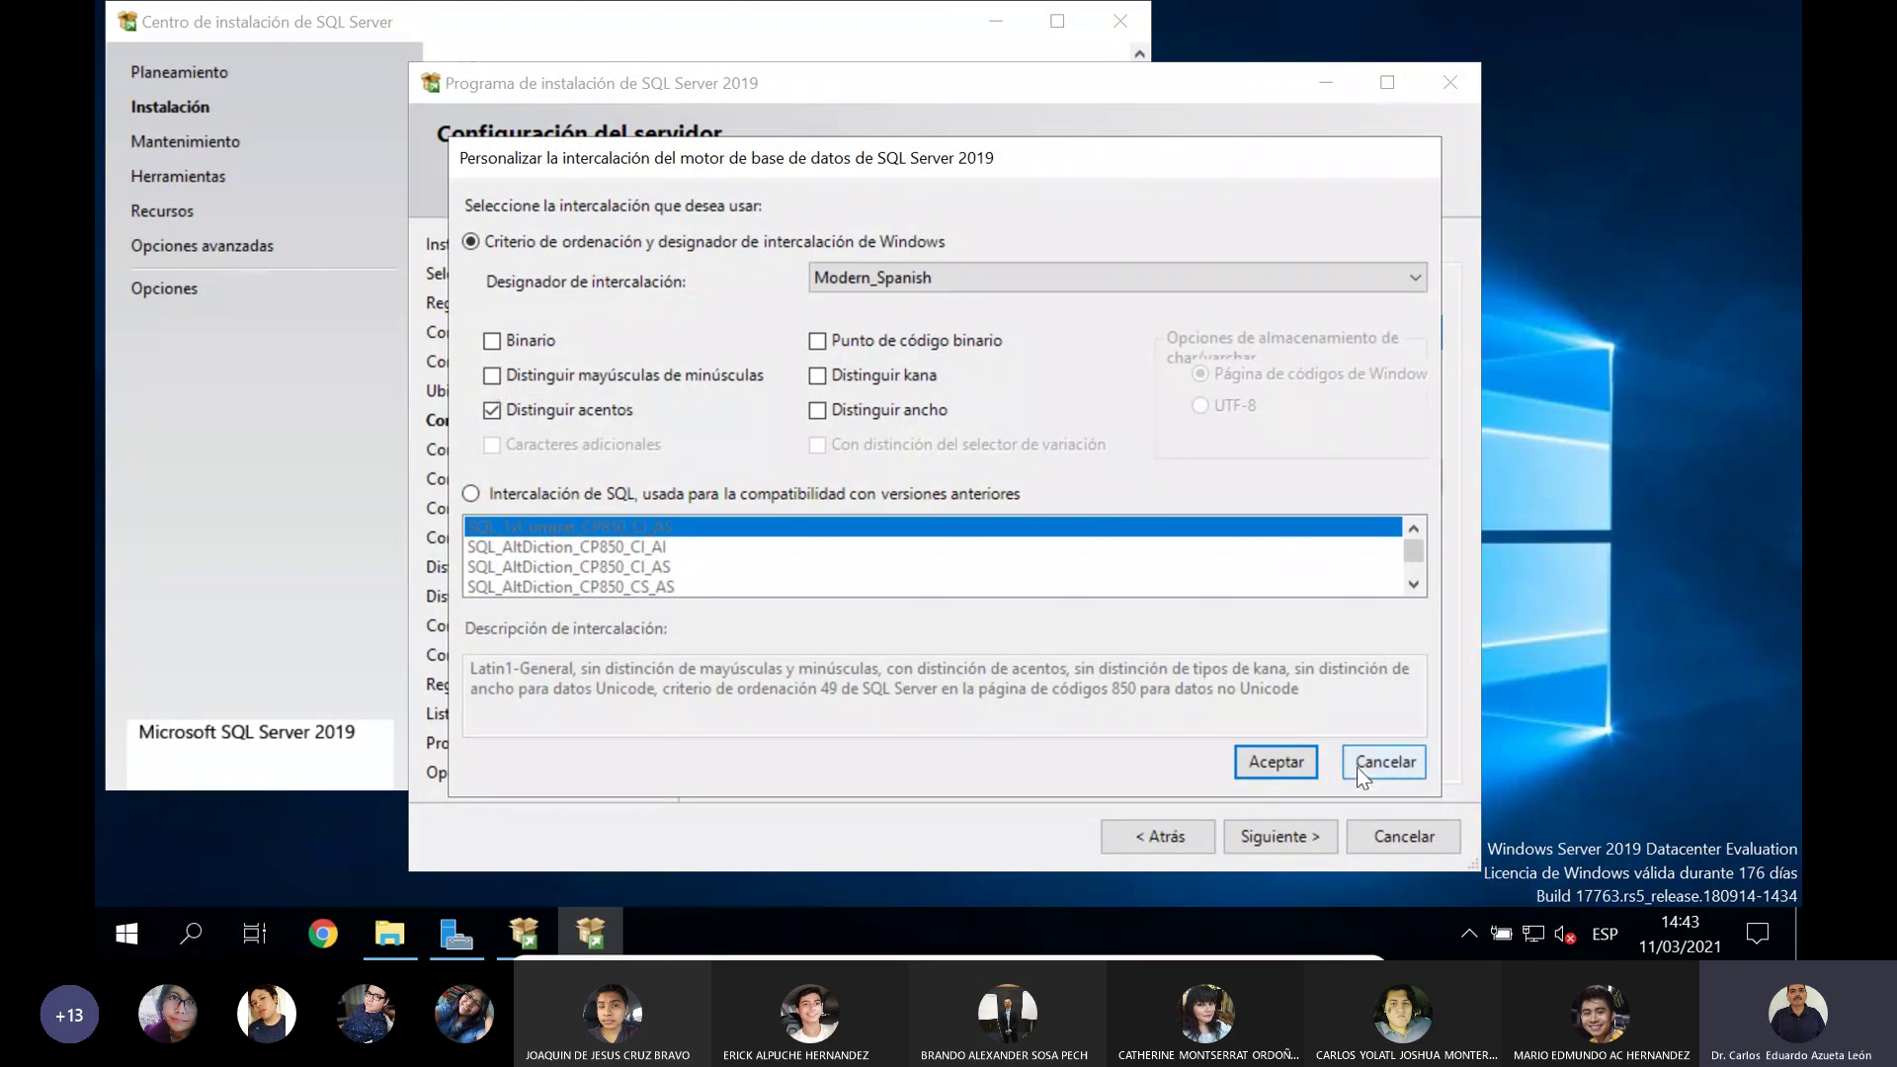
left_click(1385, 760)
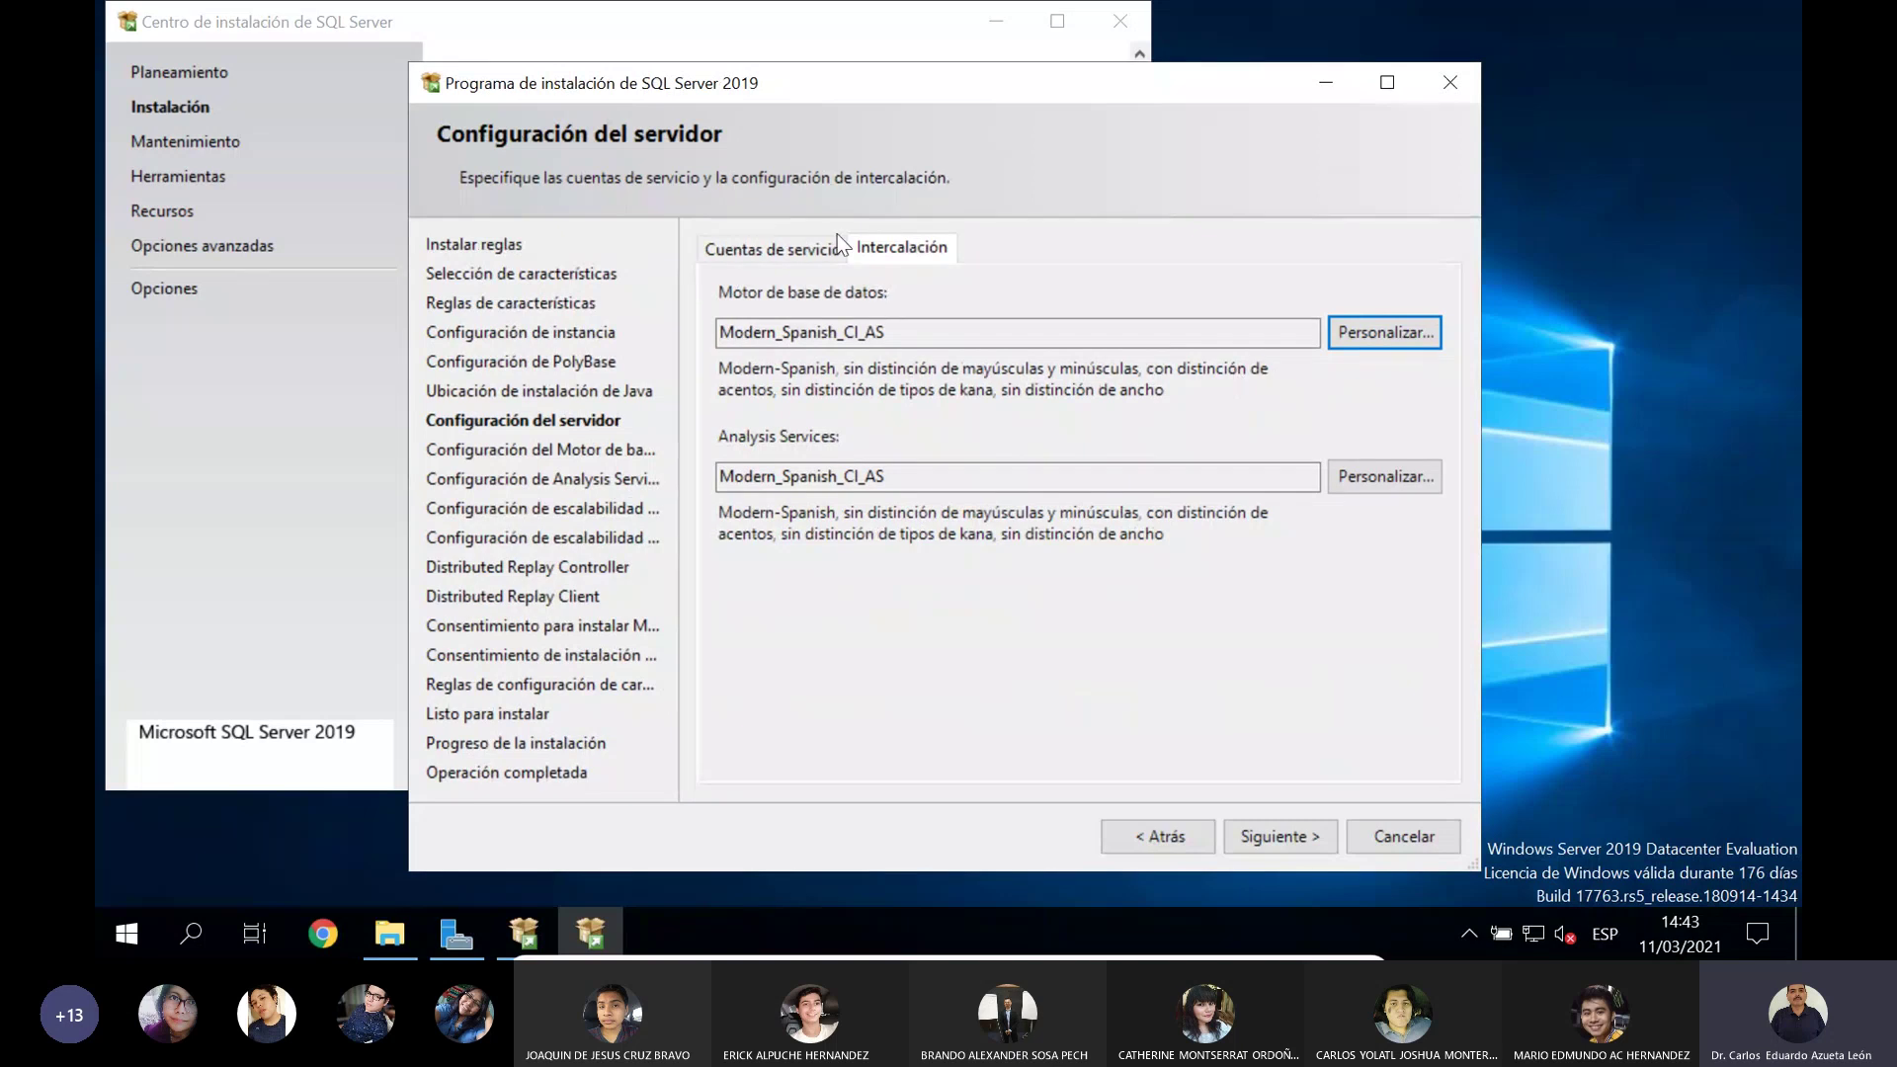
left_click(815, 252)
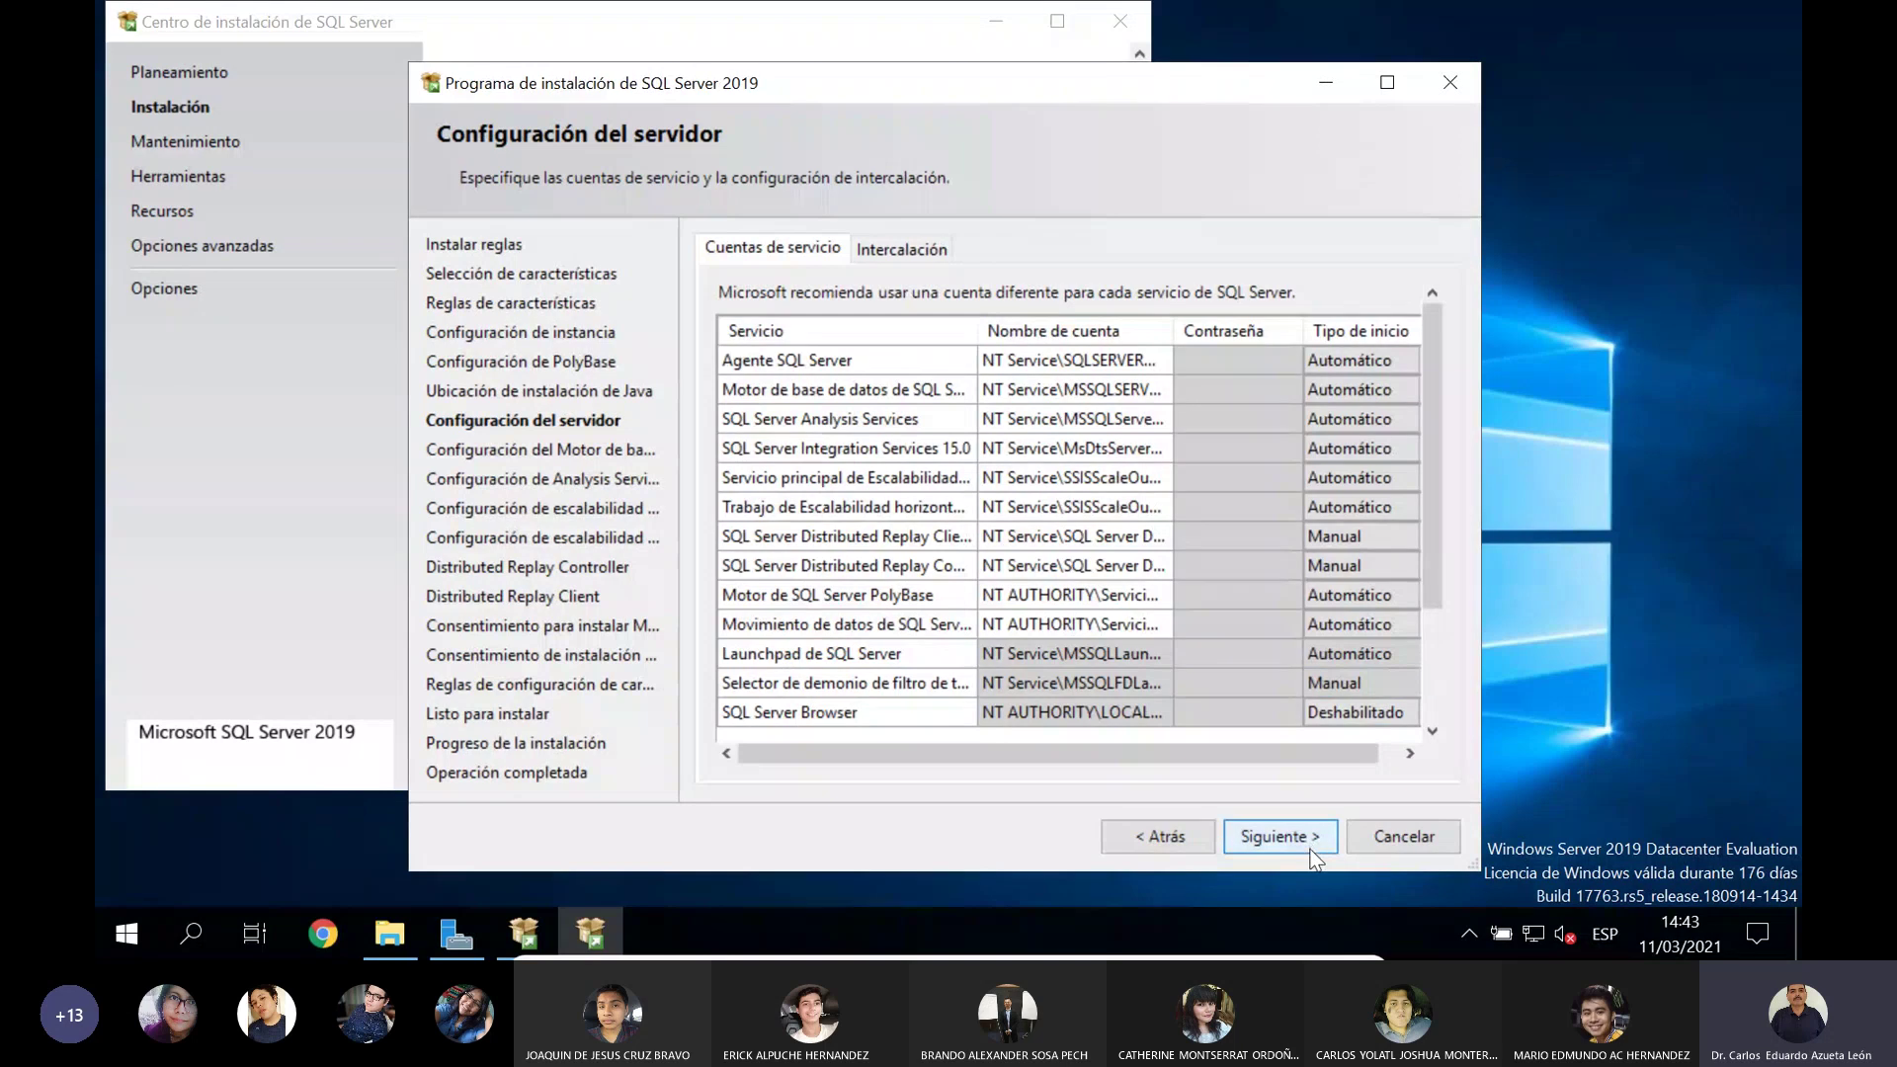
Step: Accept the service accounts, choose mixed-mode authentication for the database engine, and enter and confirm the sa account password
left_click(1316, 855)
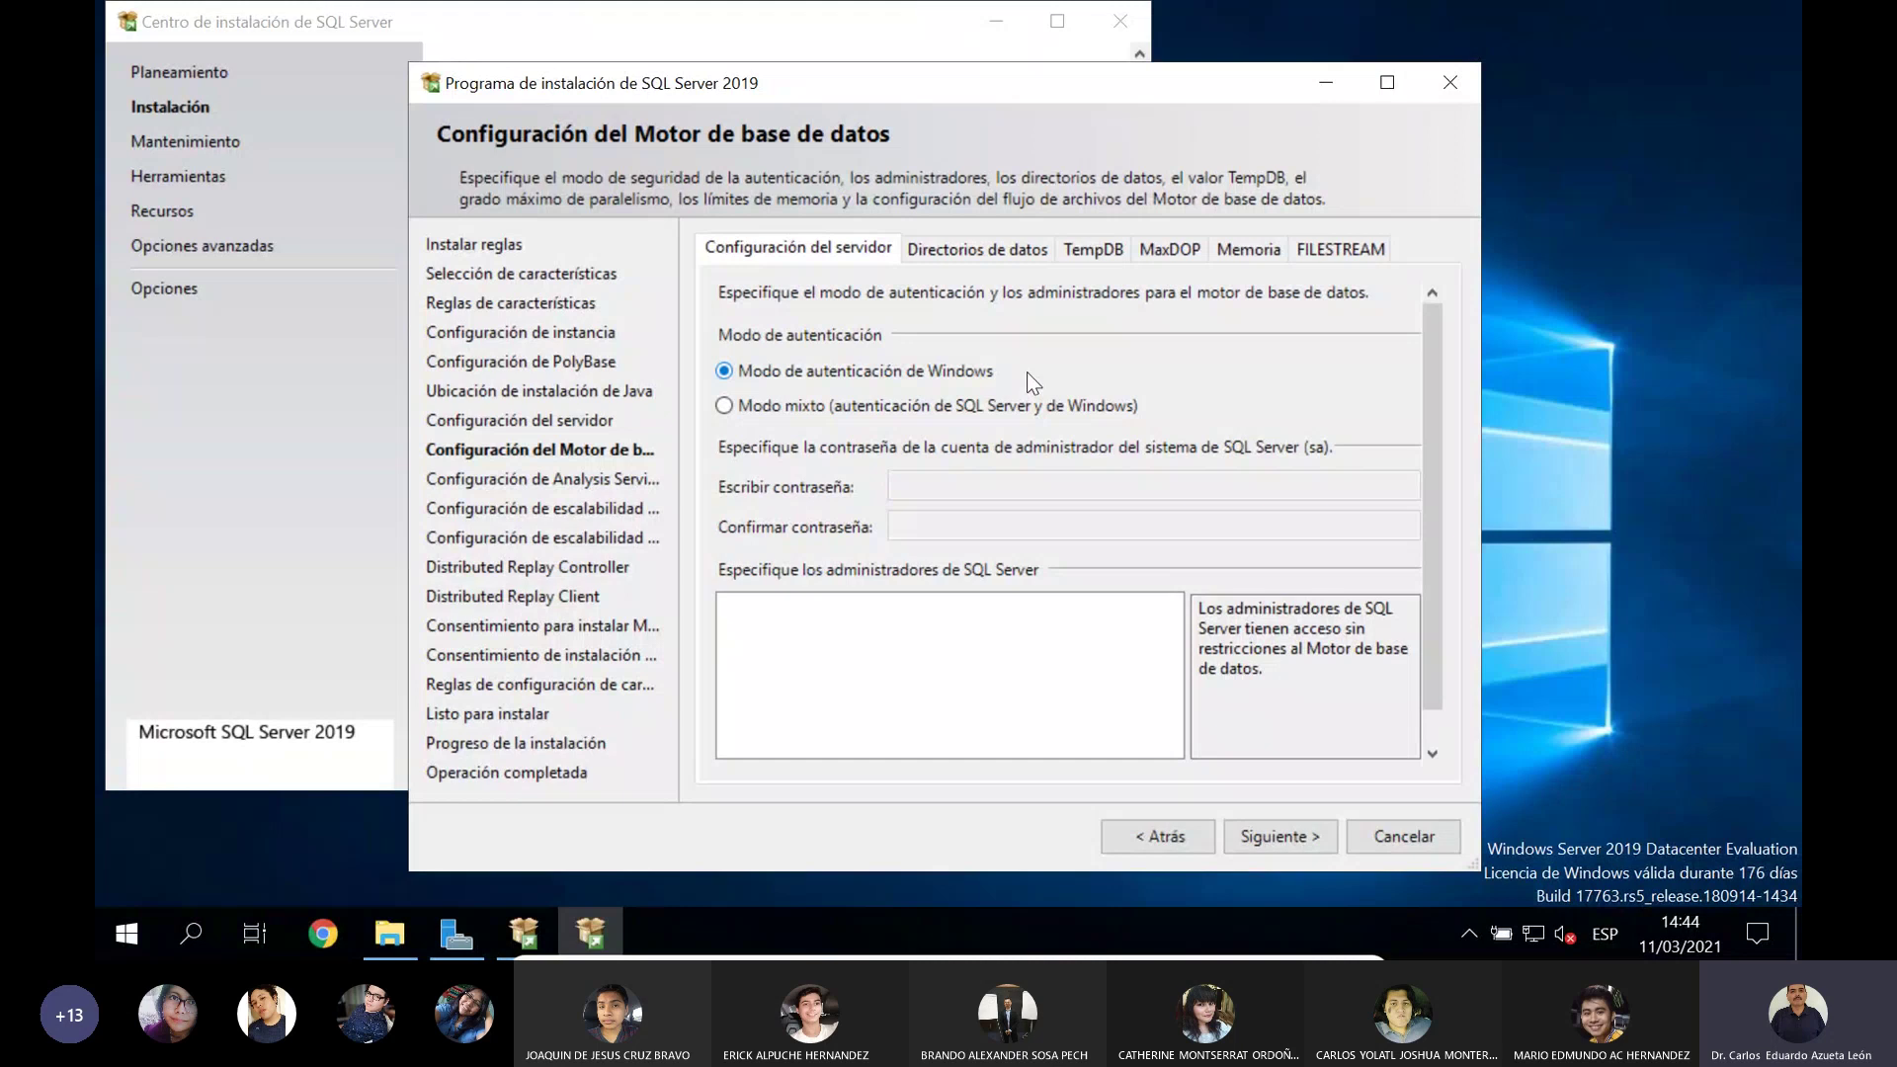
left_click(780, 409)
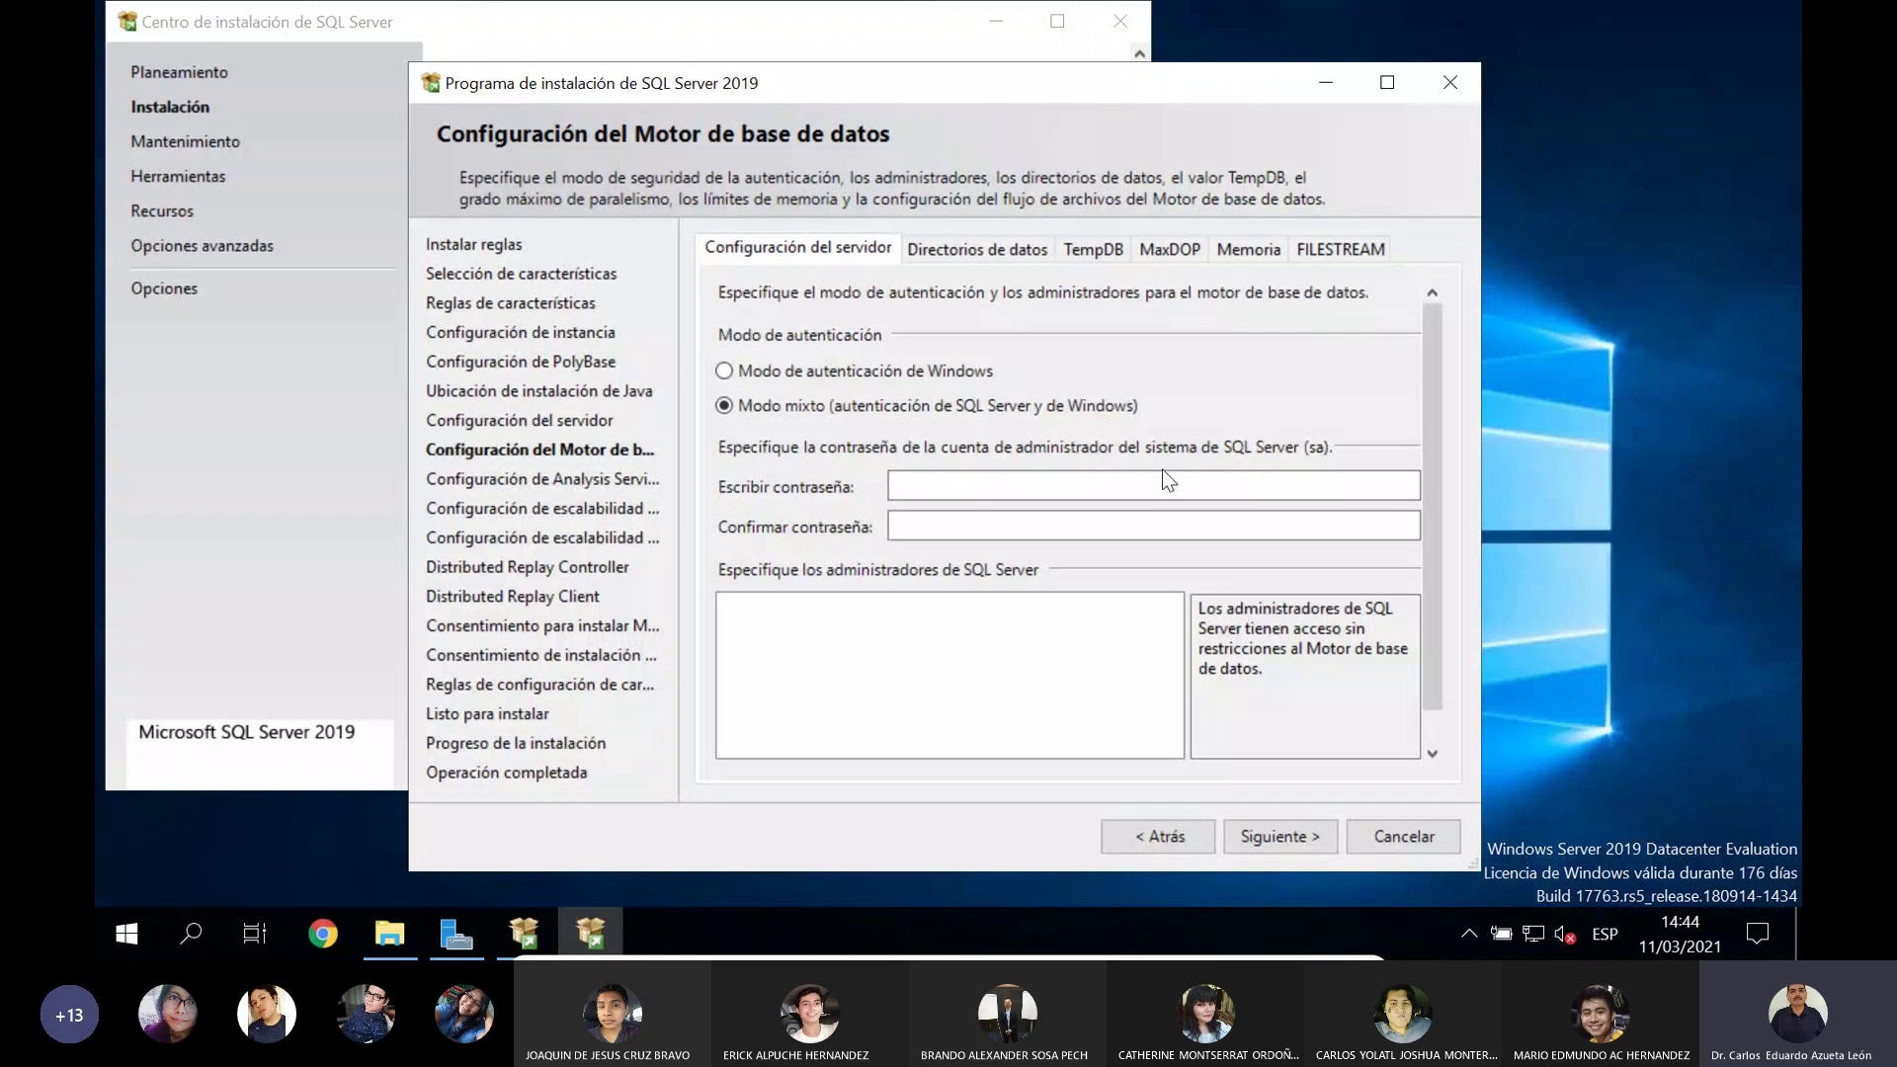
left_click(1189, 483)
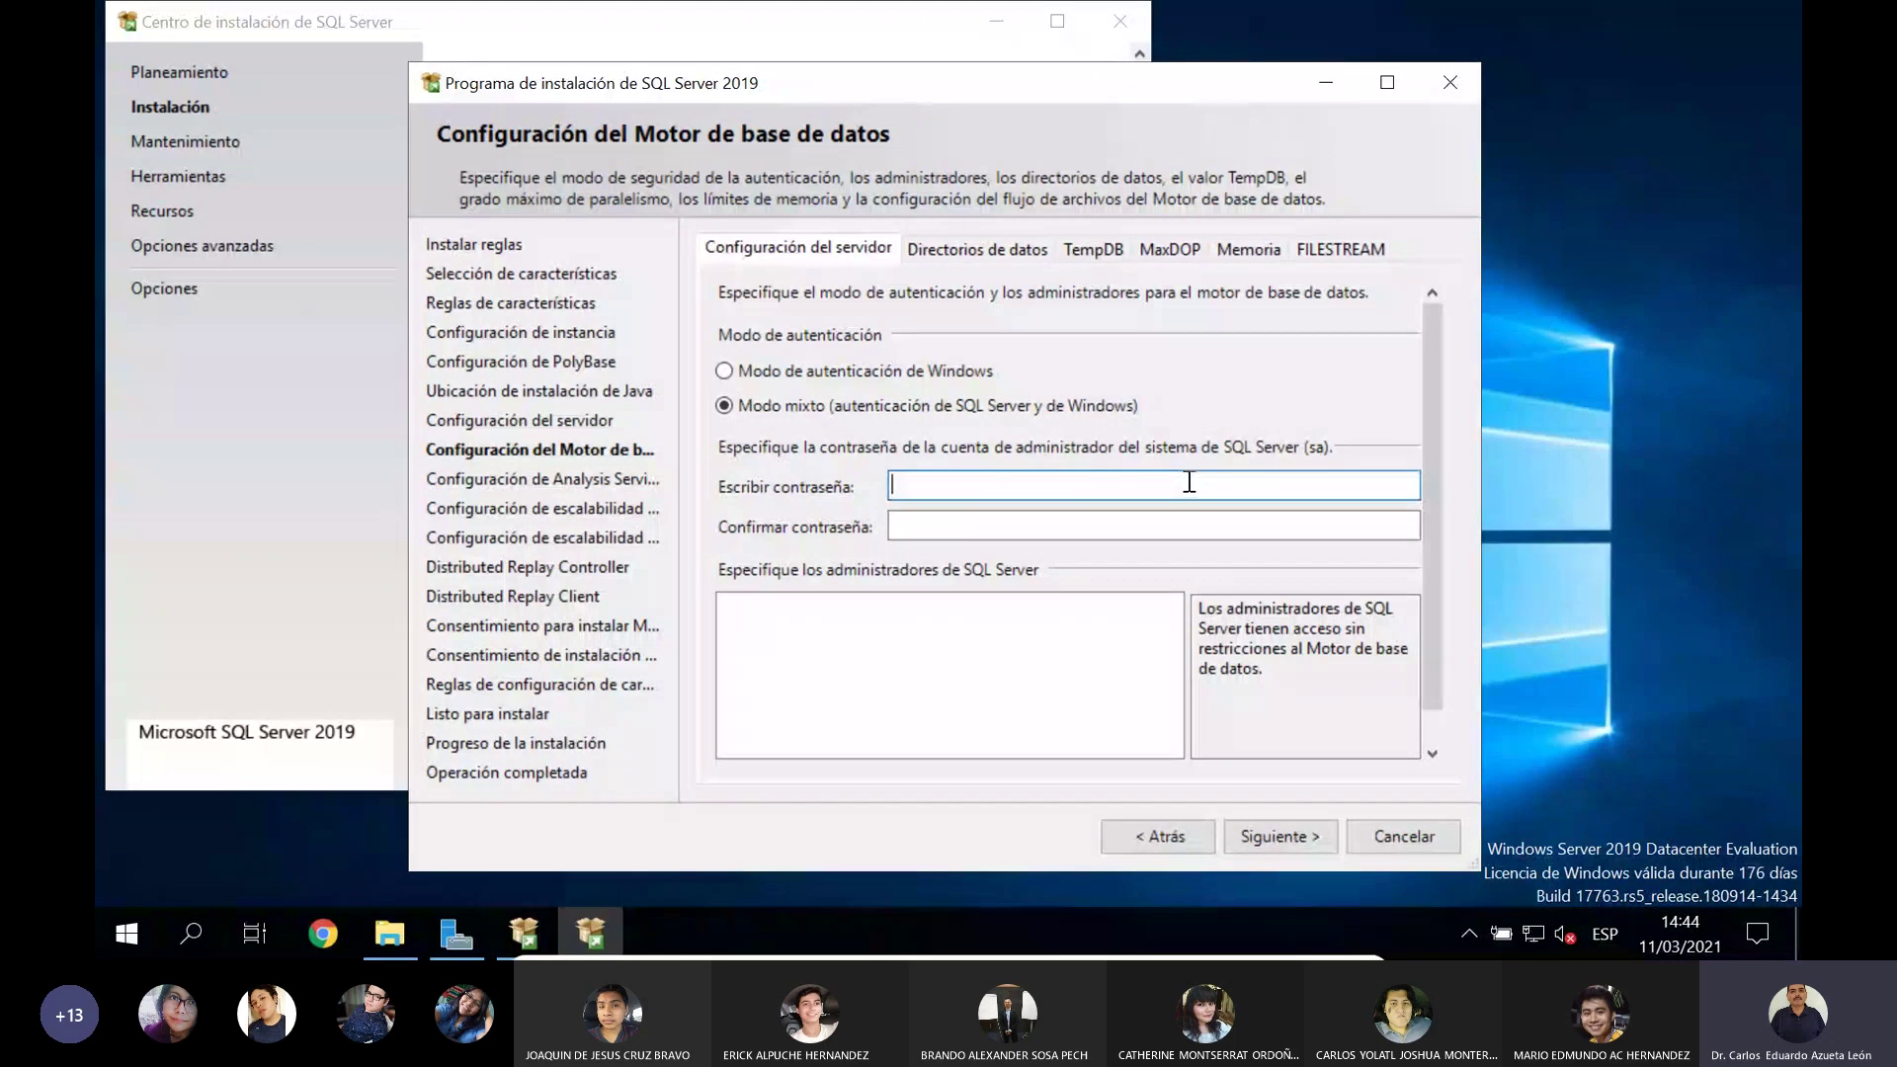
type("aaa")
key("BackSpace")
key("BackSpace")
key("BackSpace")
type("aaaaaaaa")
key("Tab")
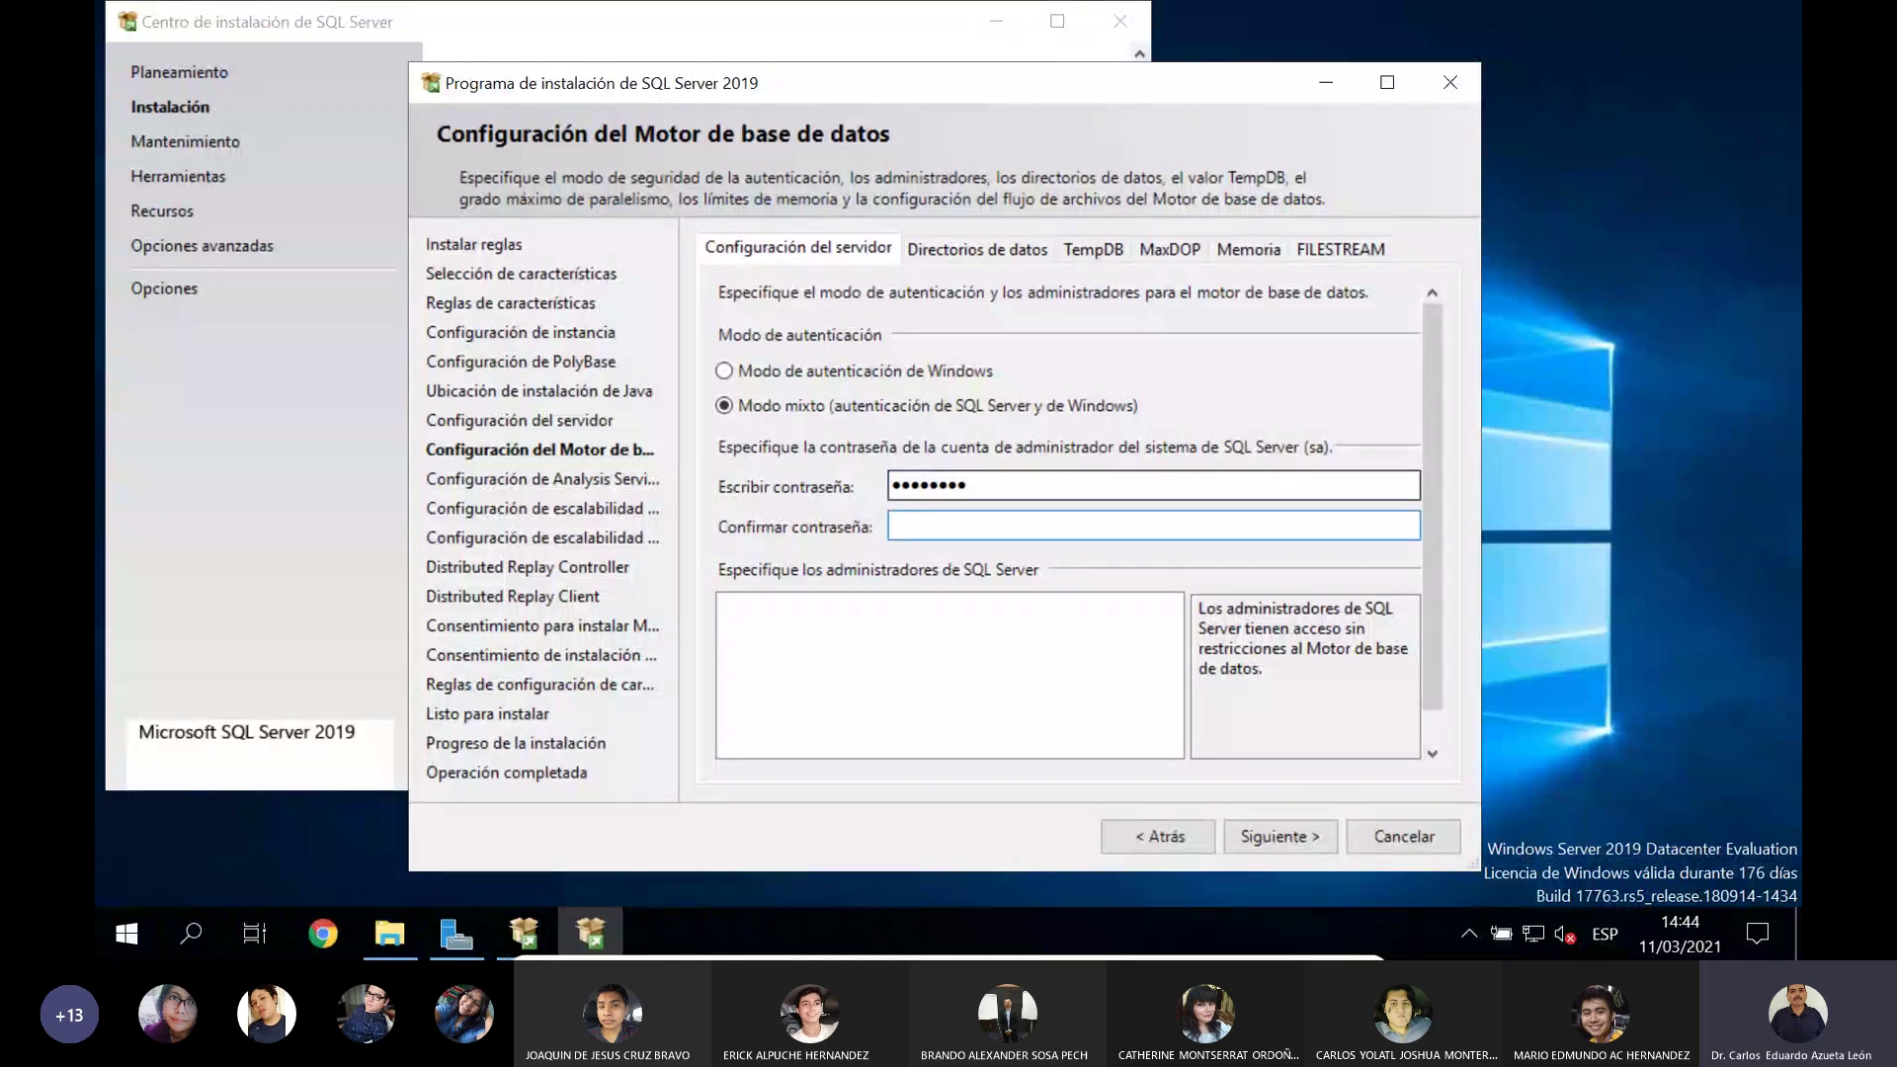
type("aaaaaaaa")
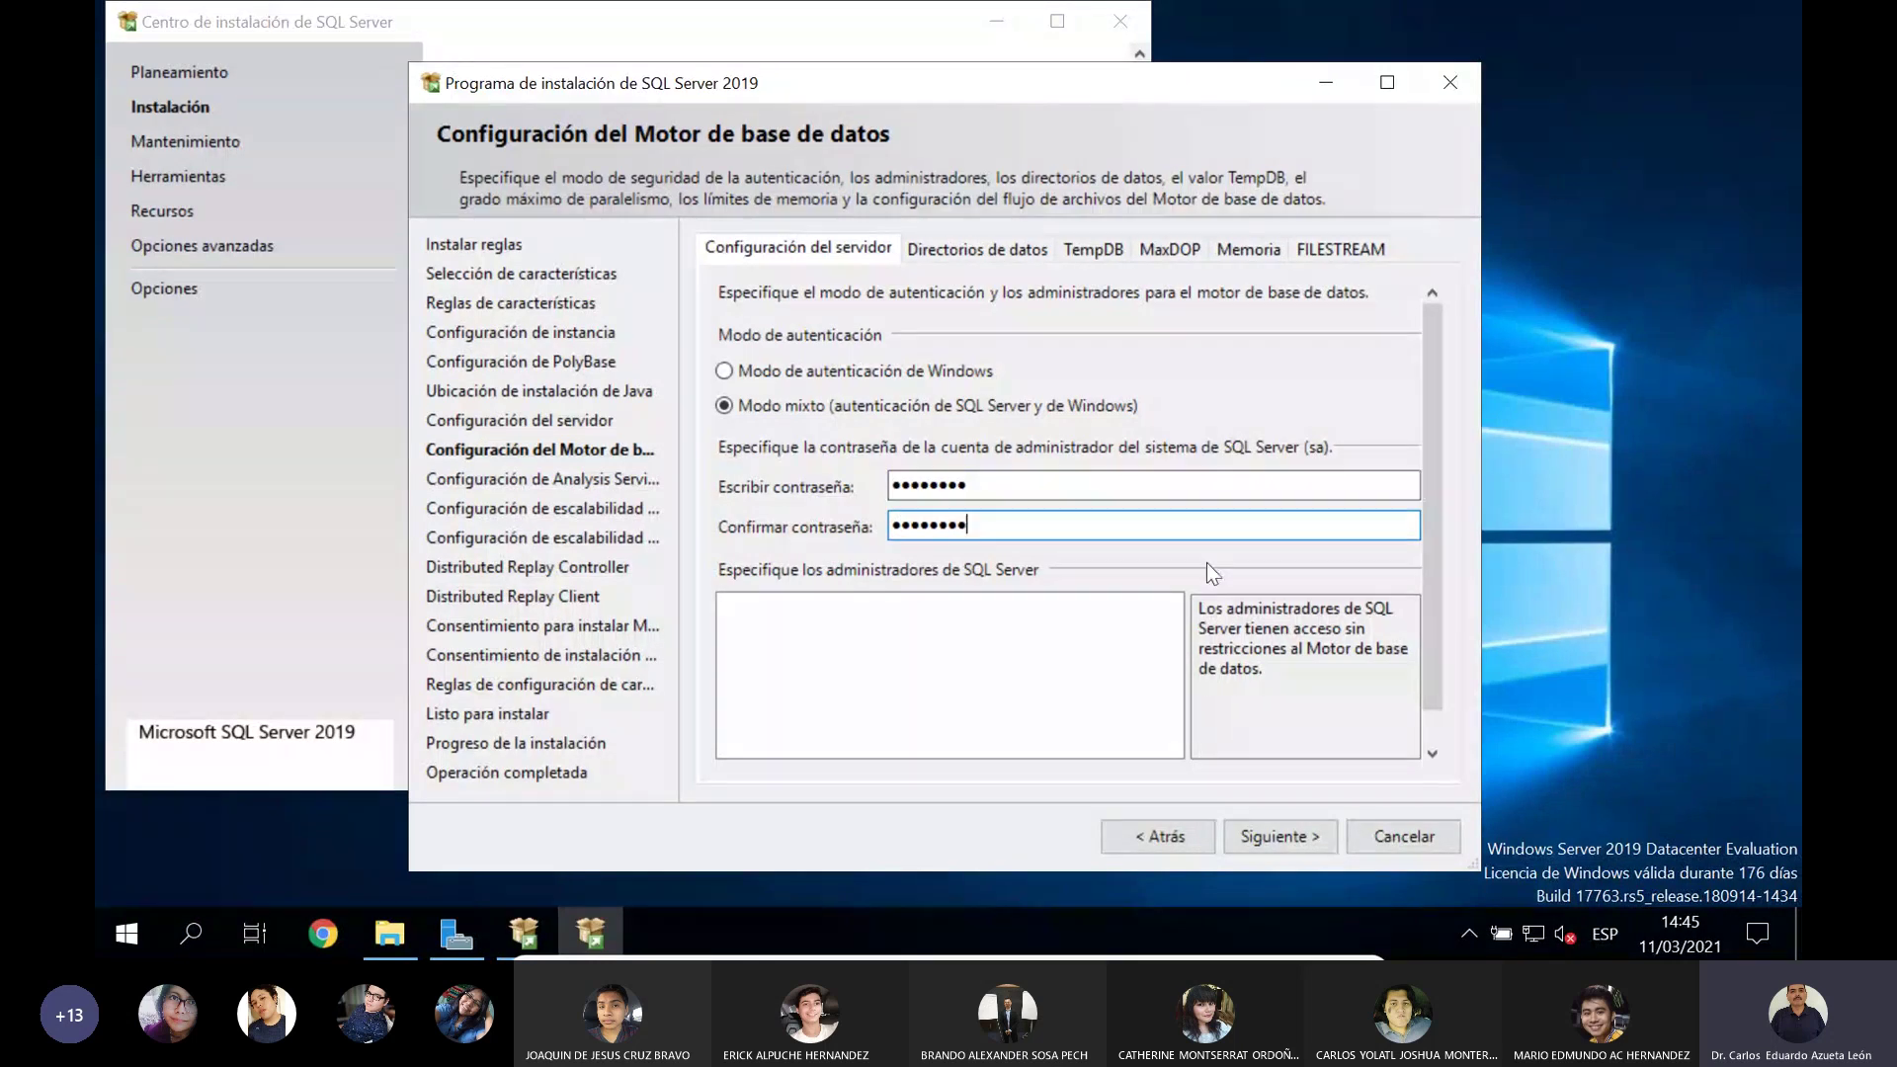
Step: Add the current Windows user as an administrator of the SQL Server database engine
scroll(1446, 663, "down", 2)
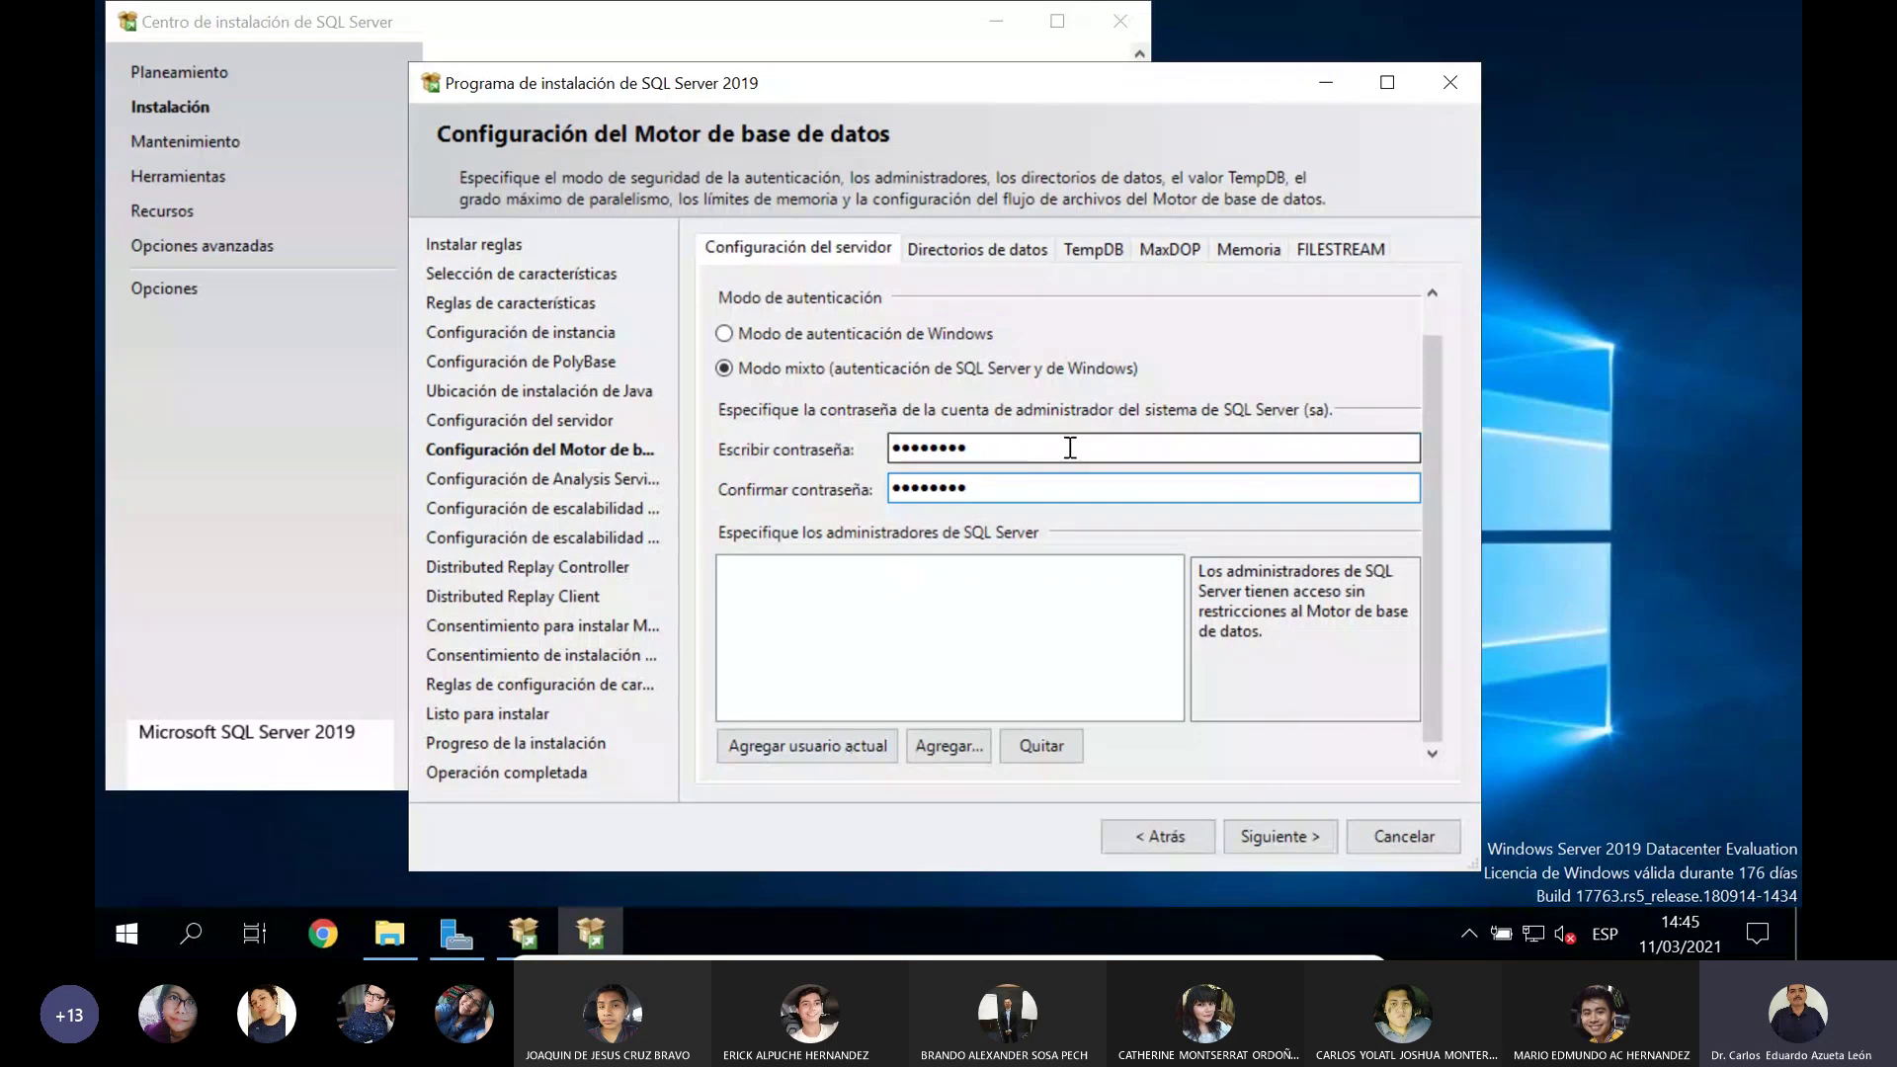
left_click(784, 747)
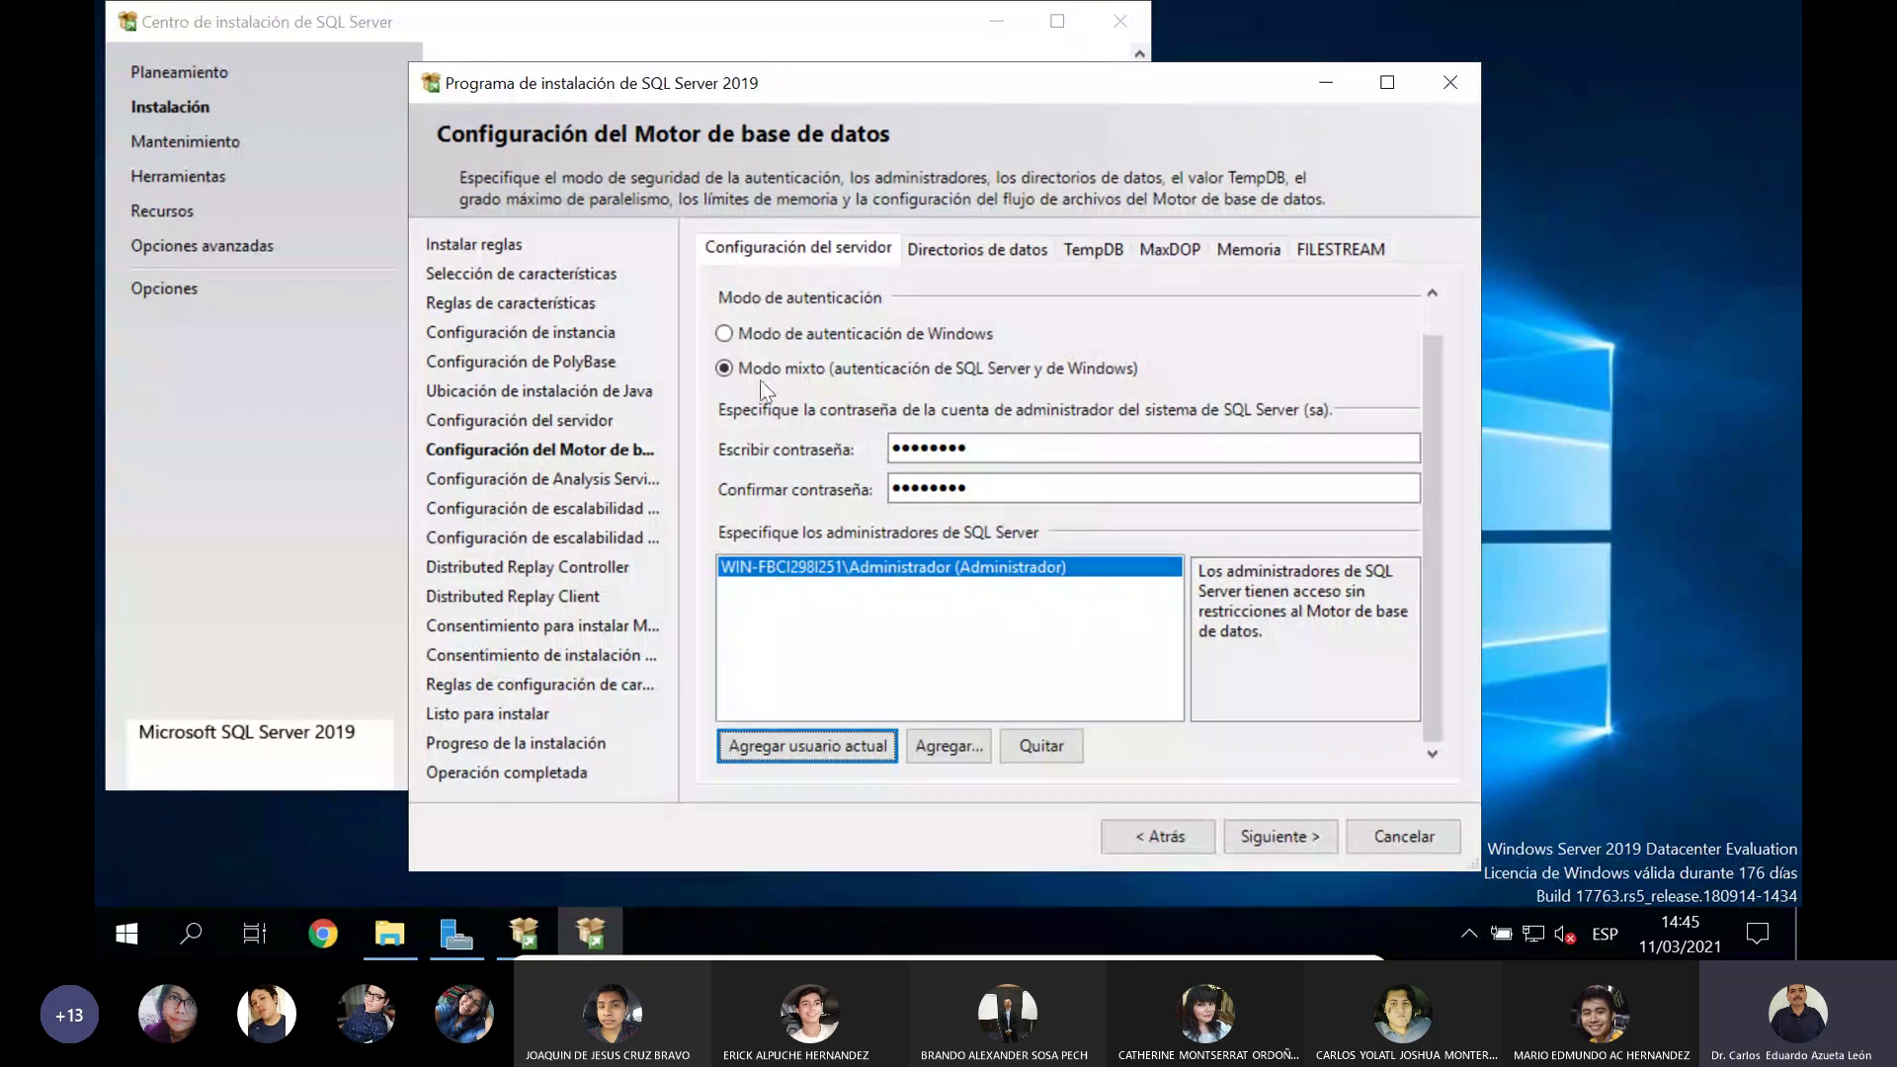
Step: Review the database engine's data directories, TempDB, MaxDOP, memory and FILESTREAM settings, and return to its server configuration
left_click(958, 253)
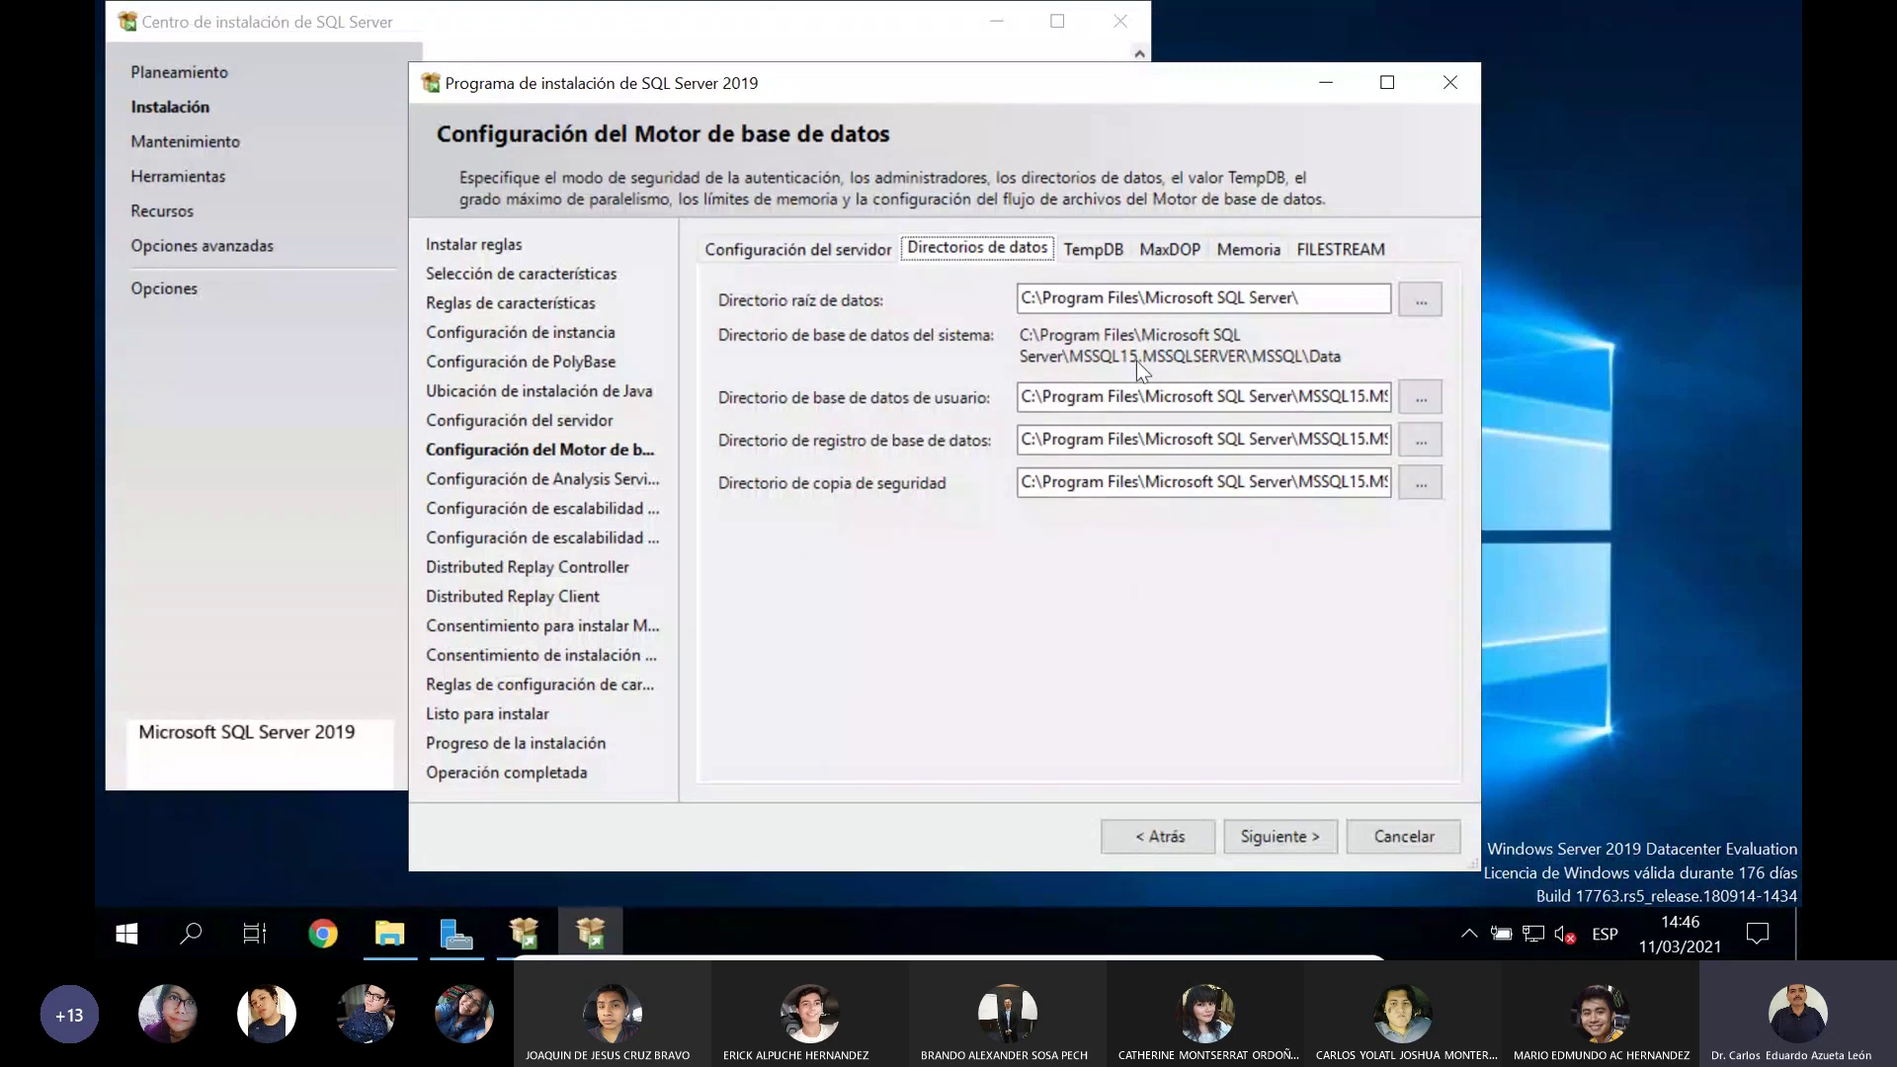
left_click(1100, 257)
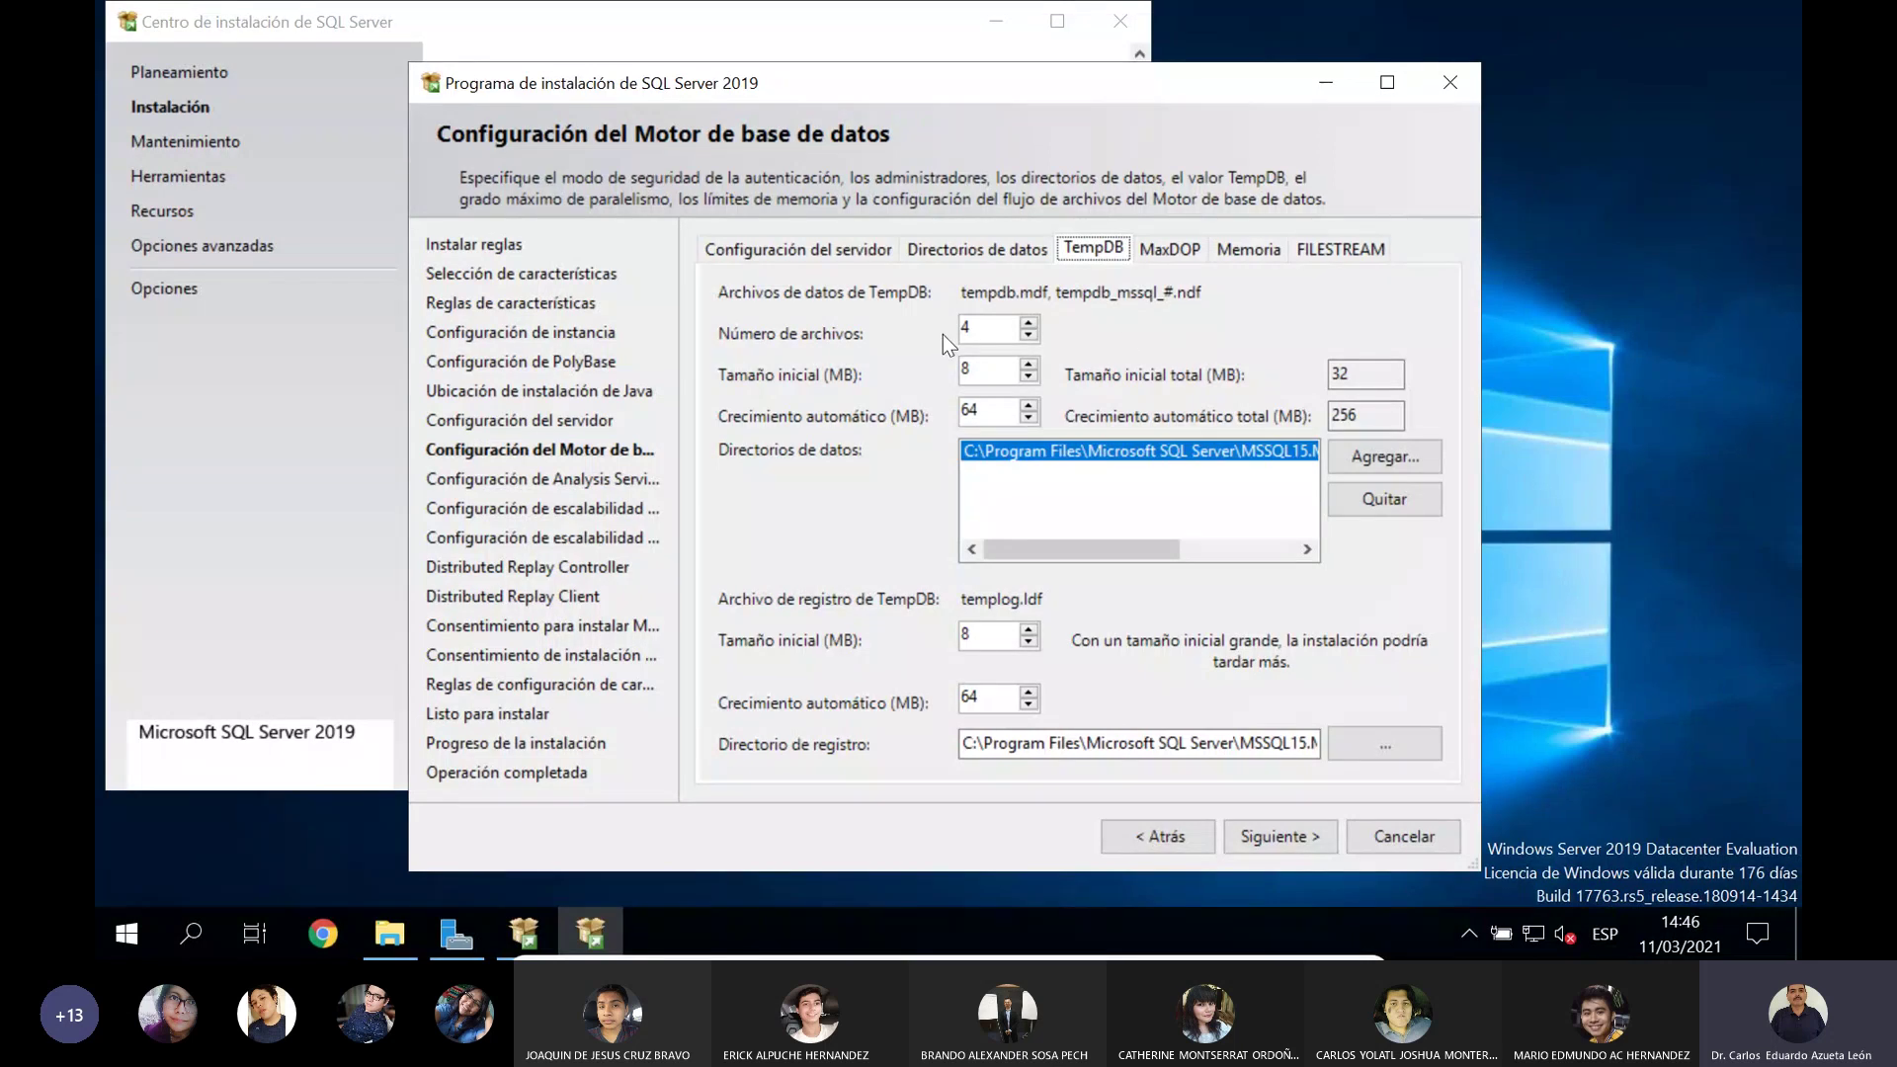
left_click(1183, 250)
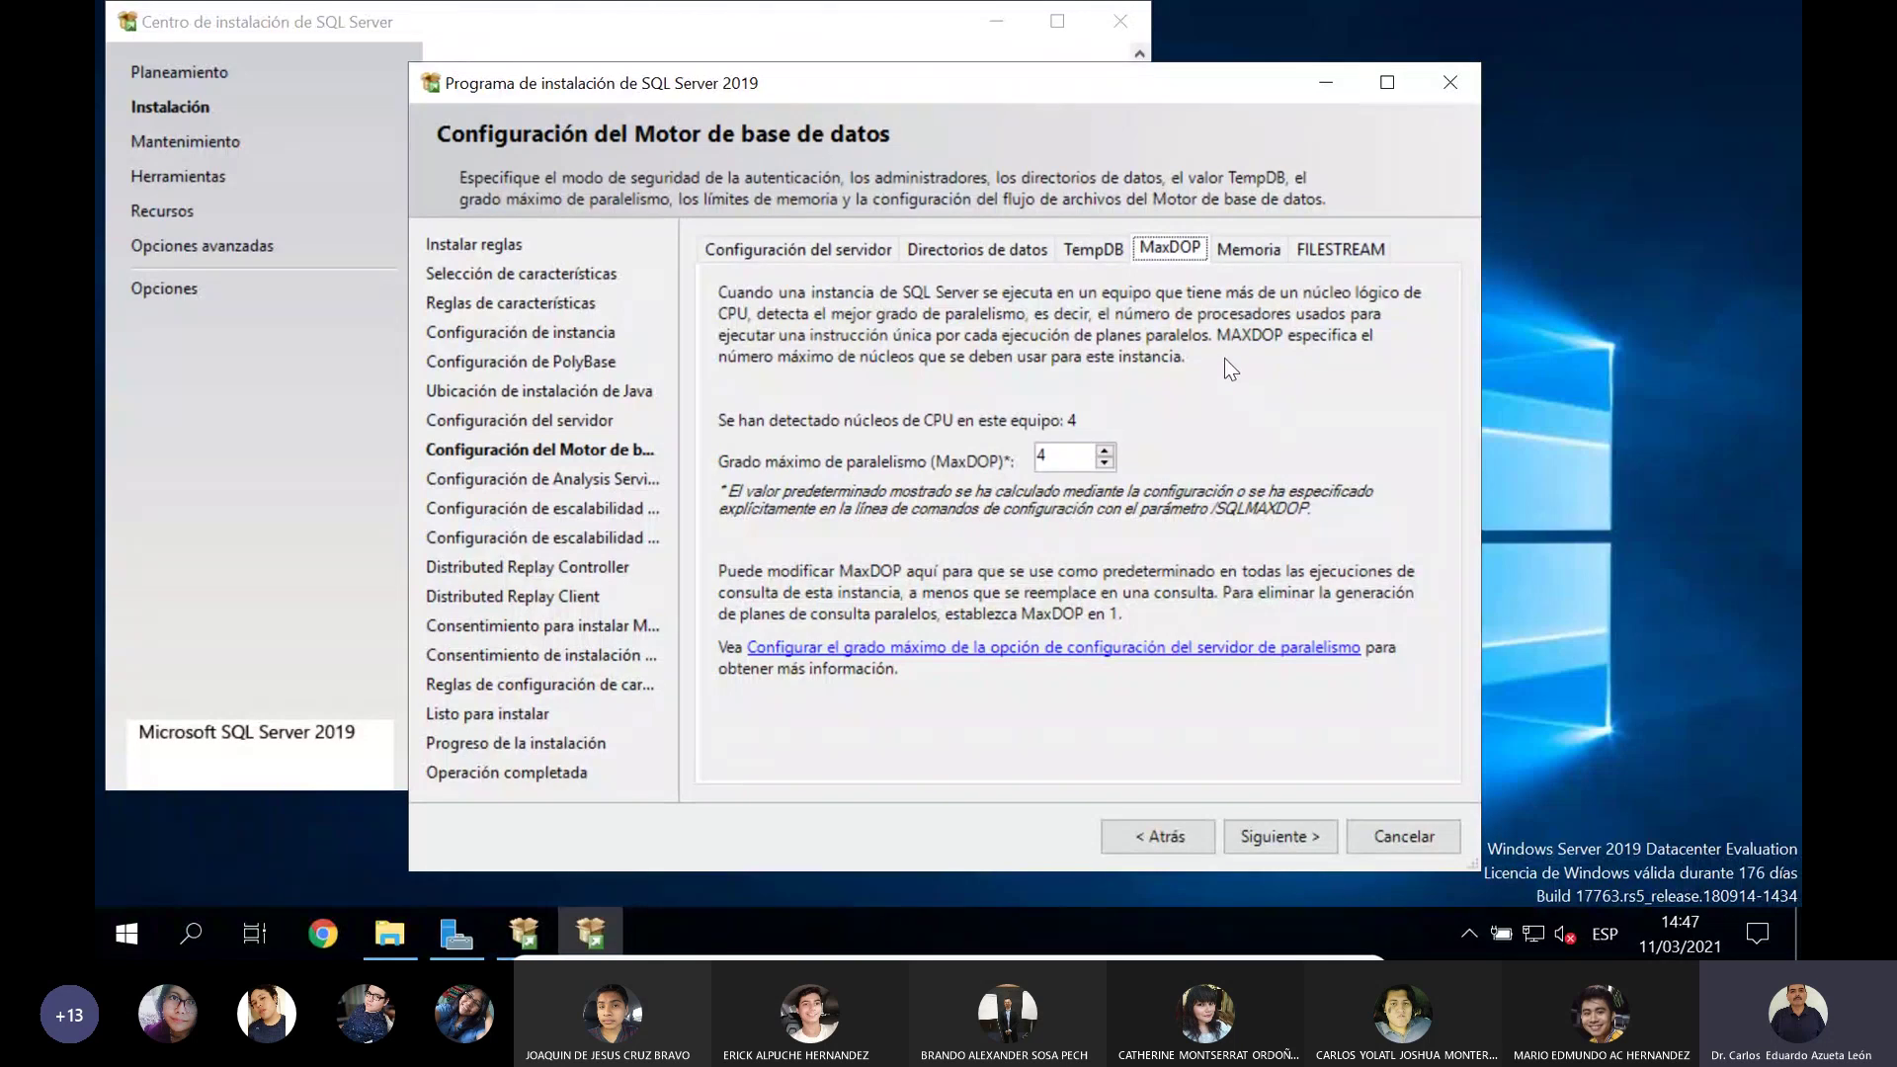
left_click(1247, 247)
left_click(1171, 248)
left_click(1251, 250)
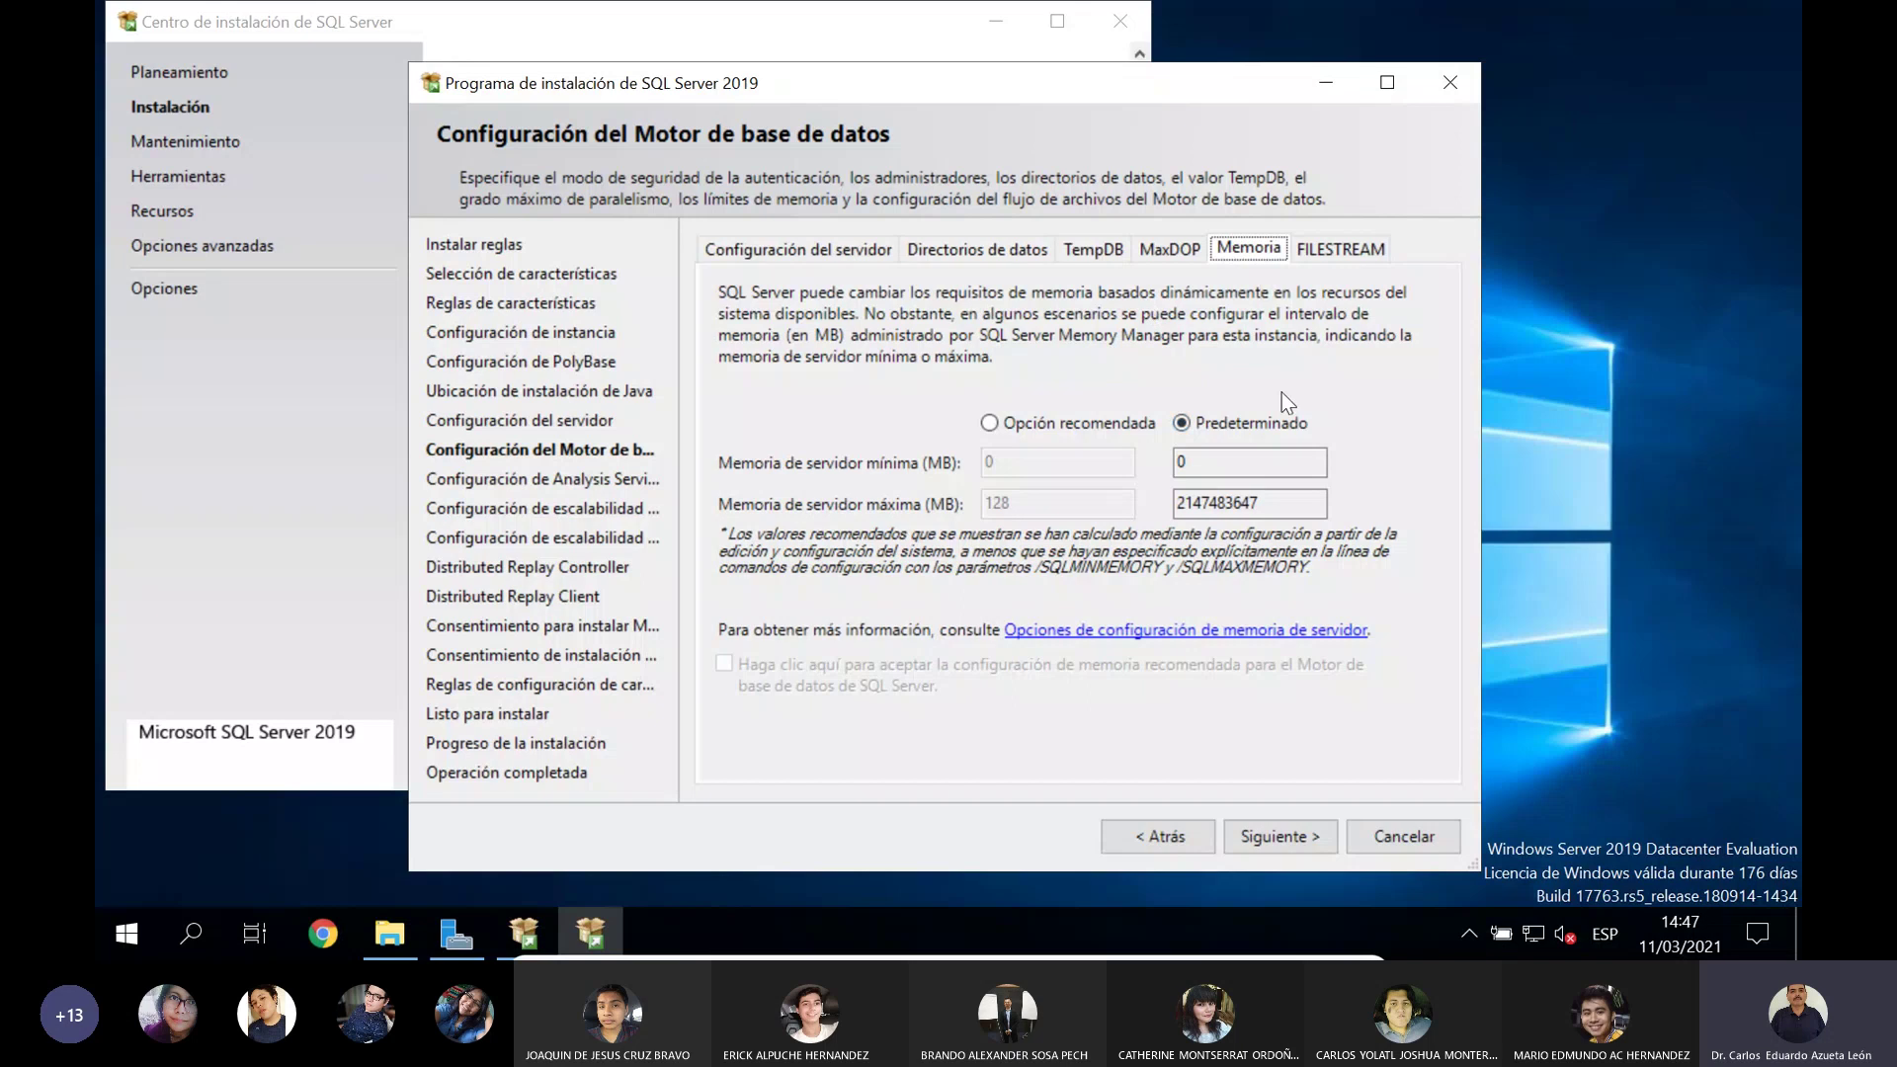
left_click(1334, 249)
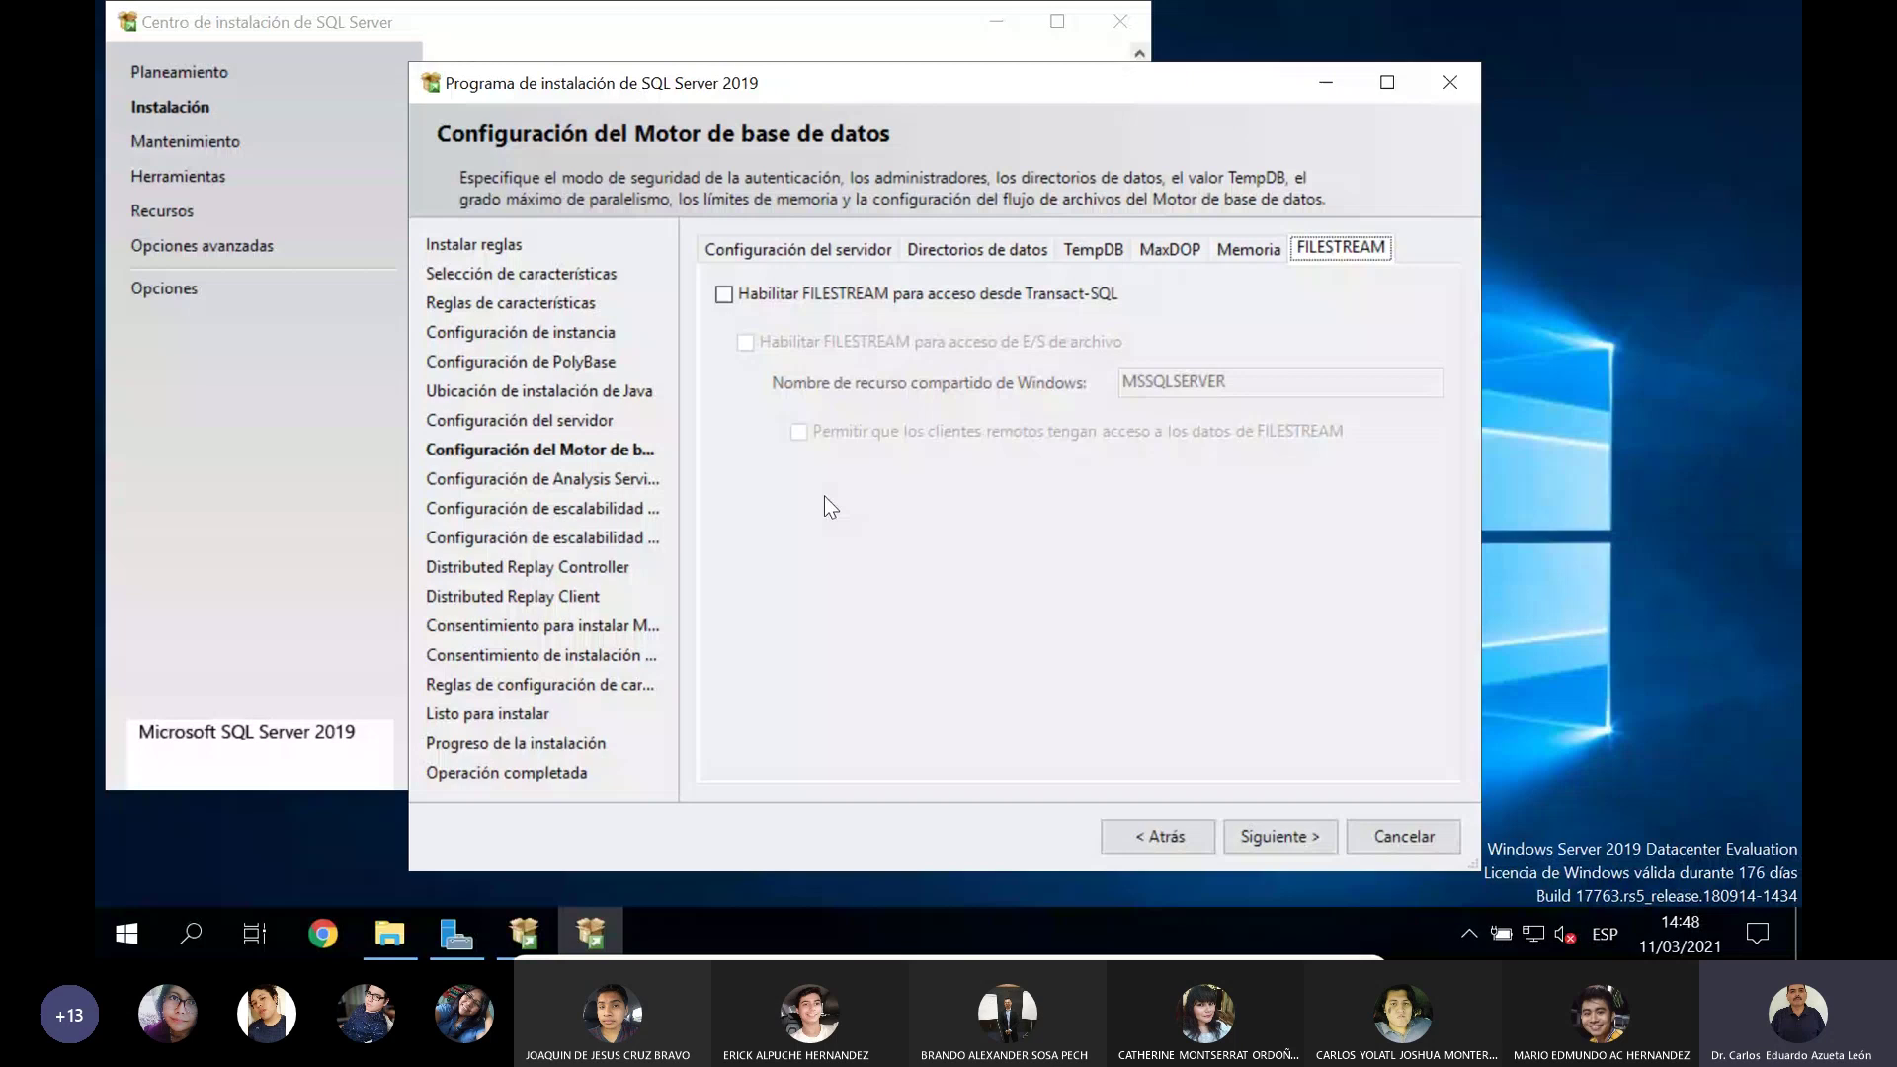
left_click(1247, 250)
left_click(769, 250)
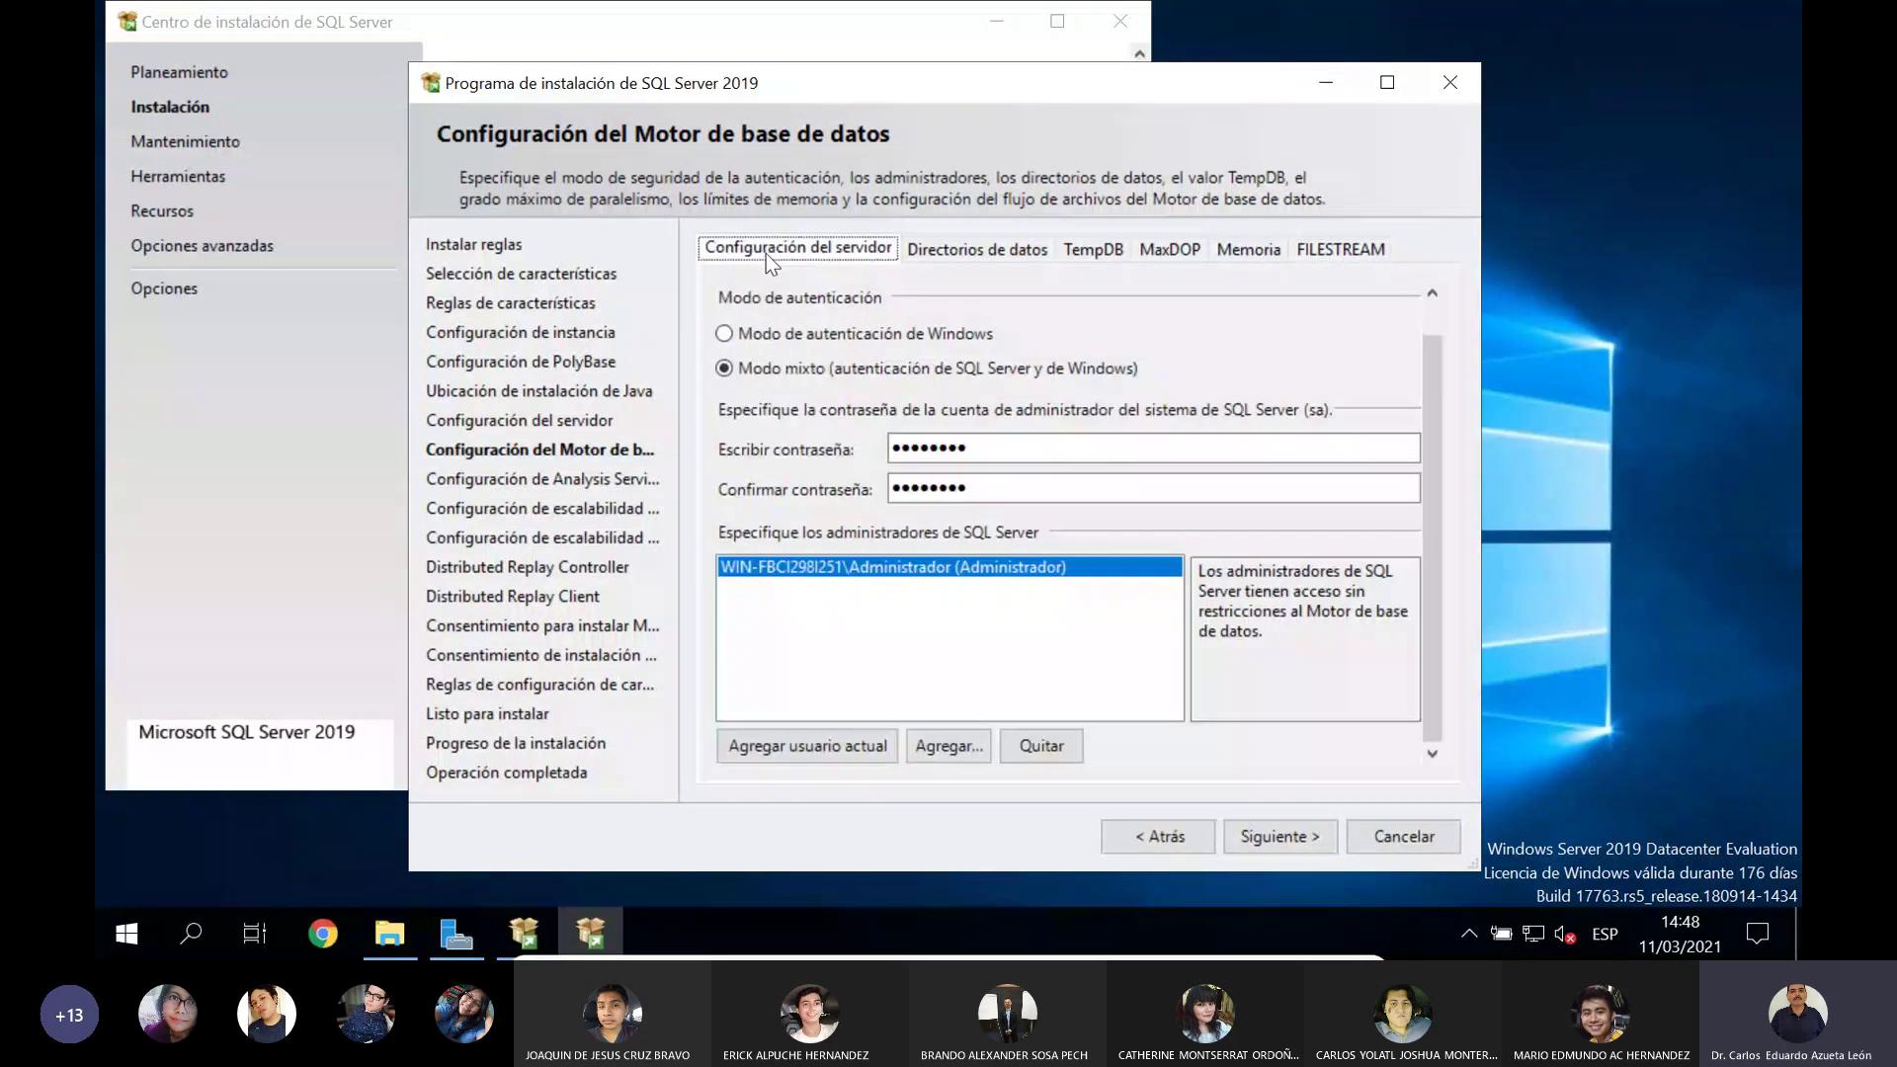
left_click(1181, 482)
Step: Configure Analysis Services in tabular mode with the current user as administrator, keeping the default data directories
left_click(1297, 838)
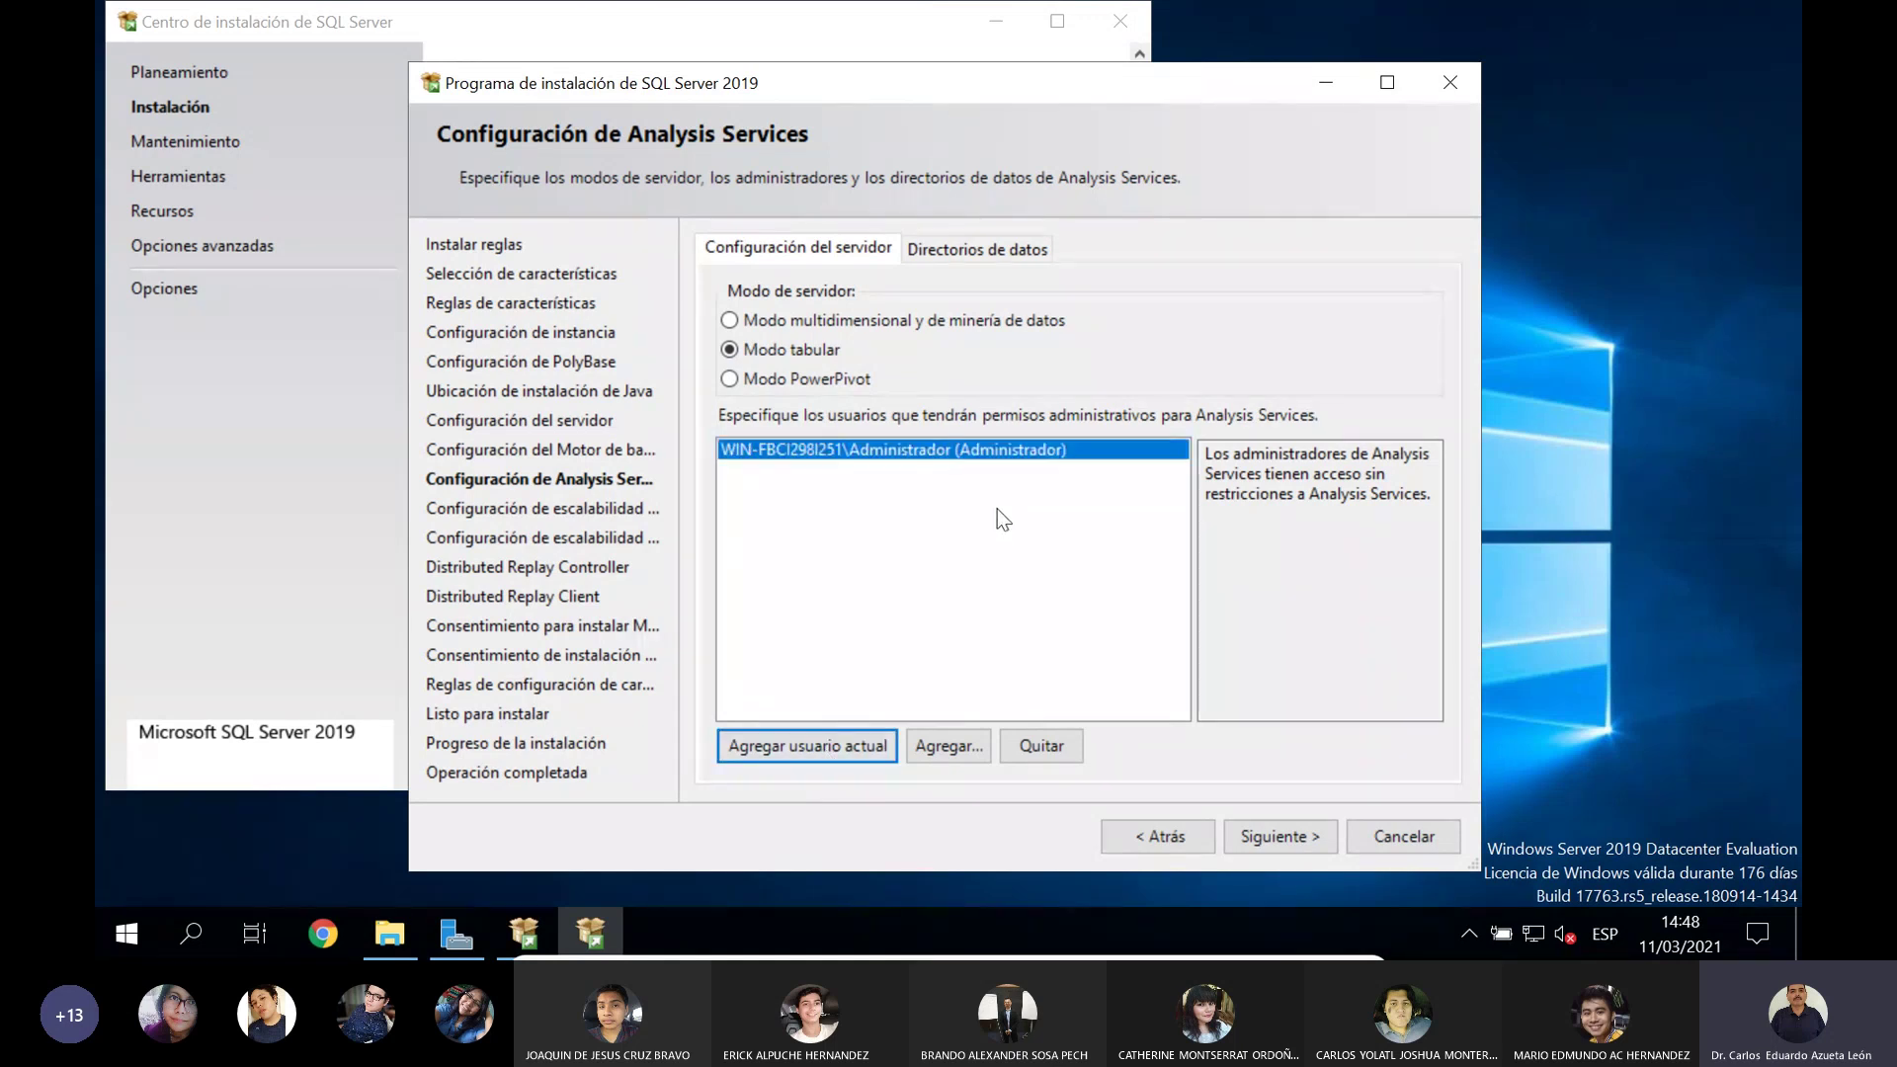
left_click(973, 249)
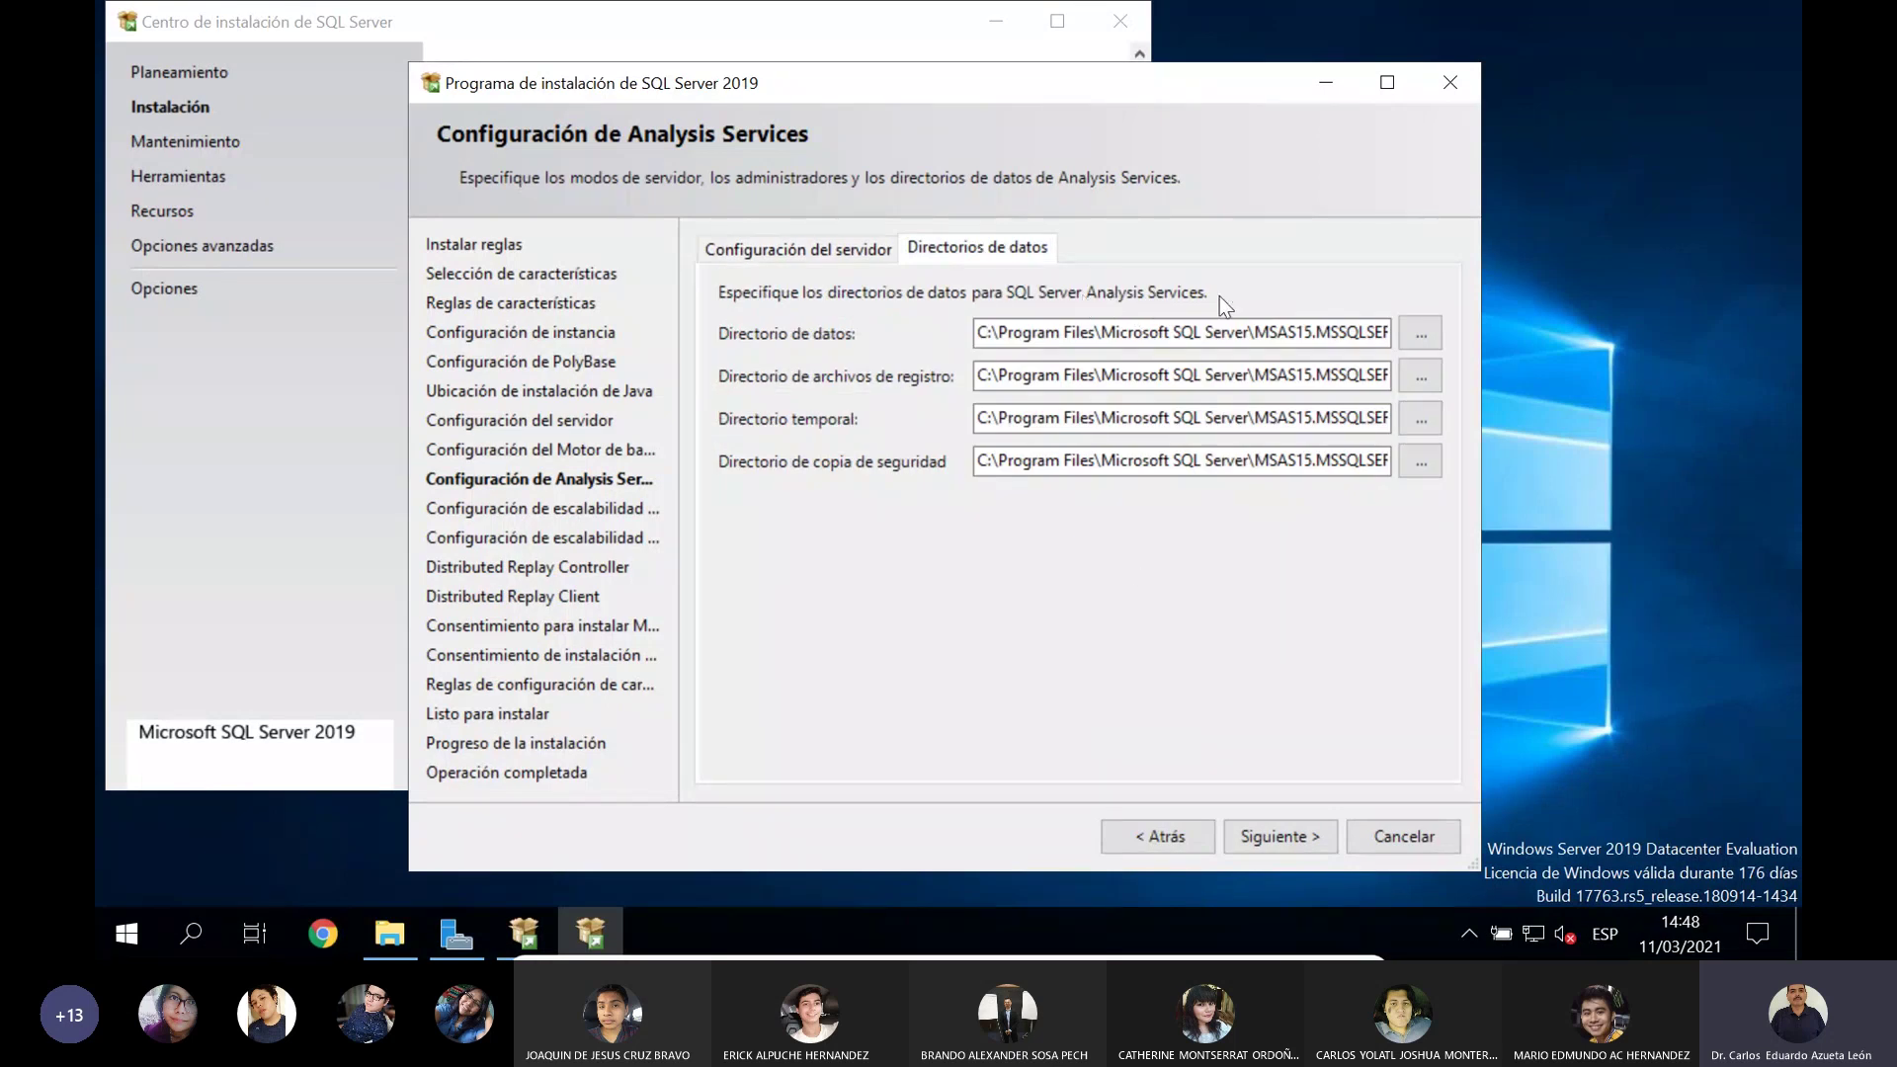
left_click(834, 245)
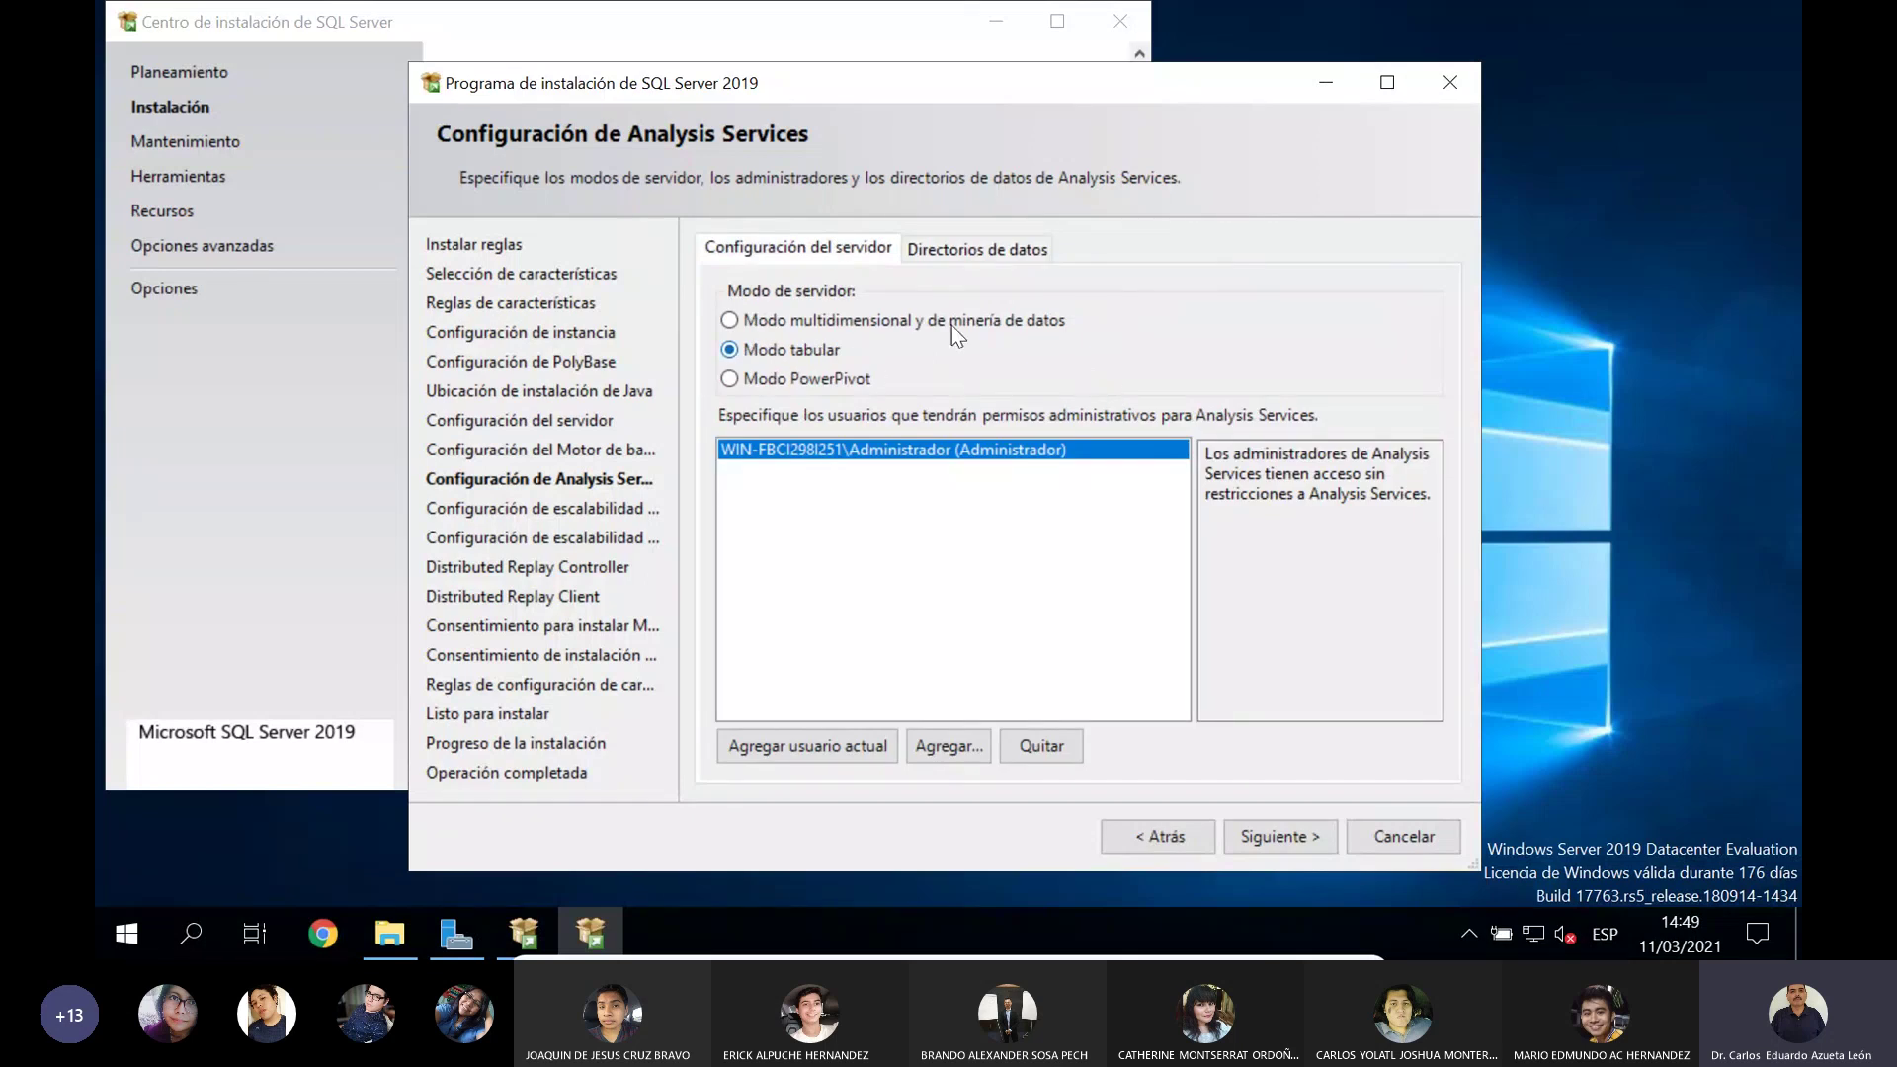
left_click(1278, 852)
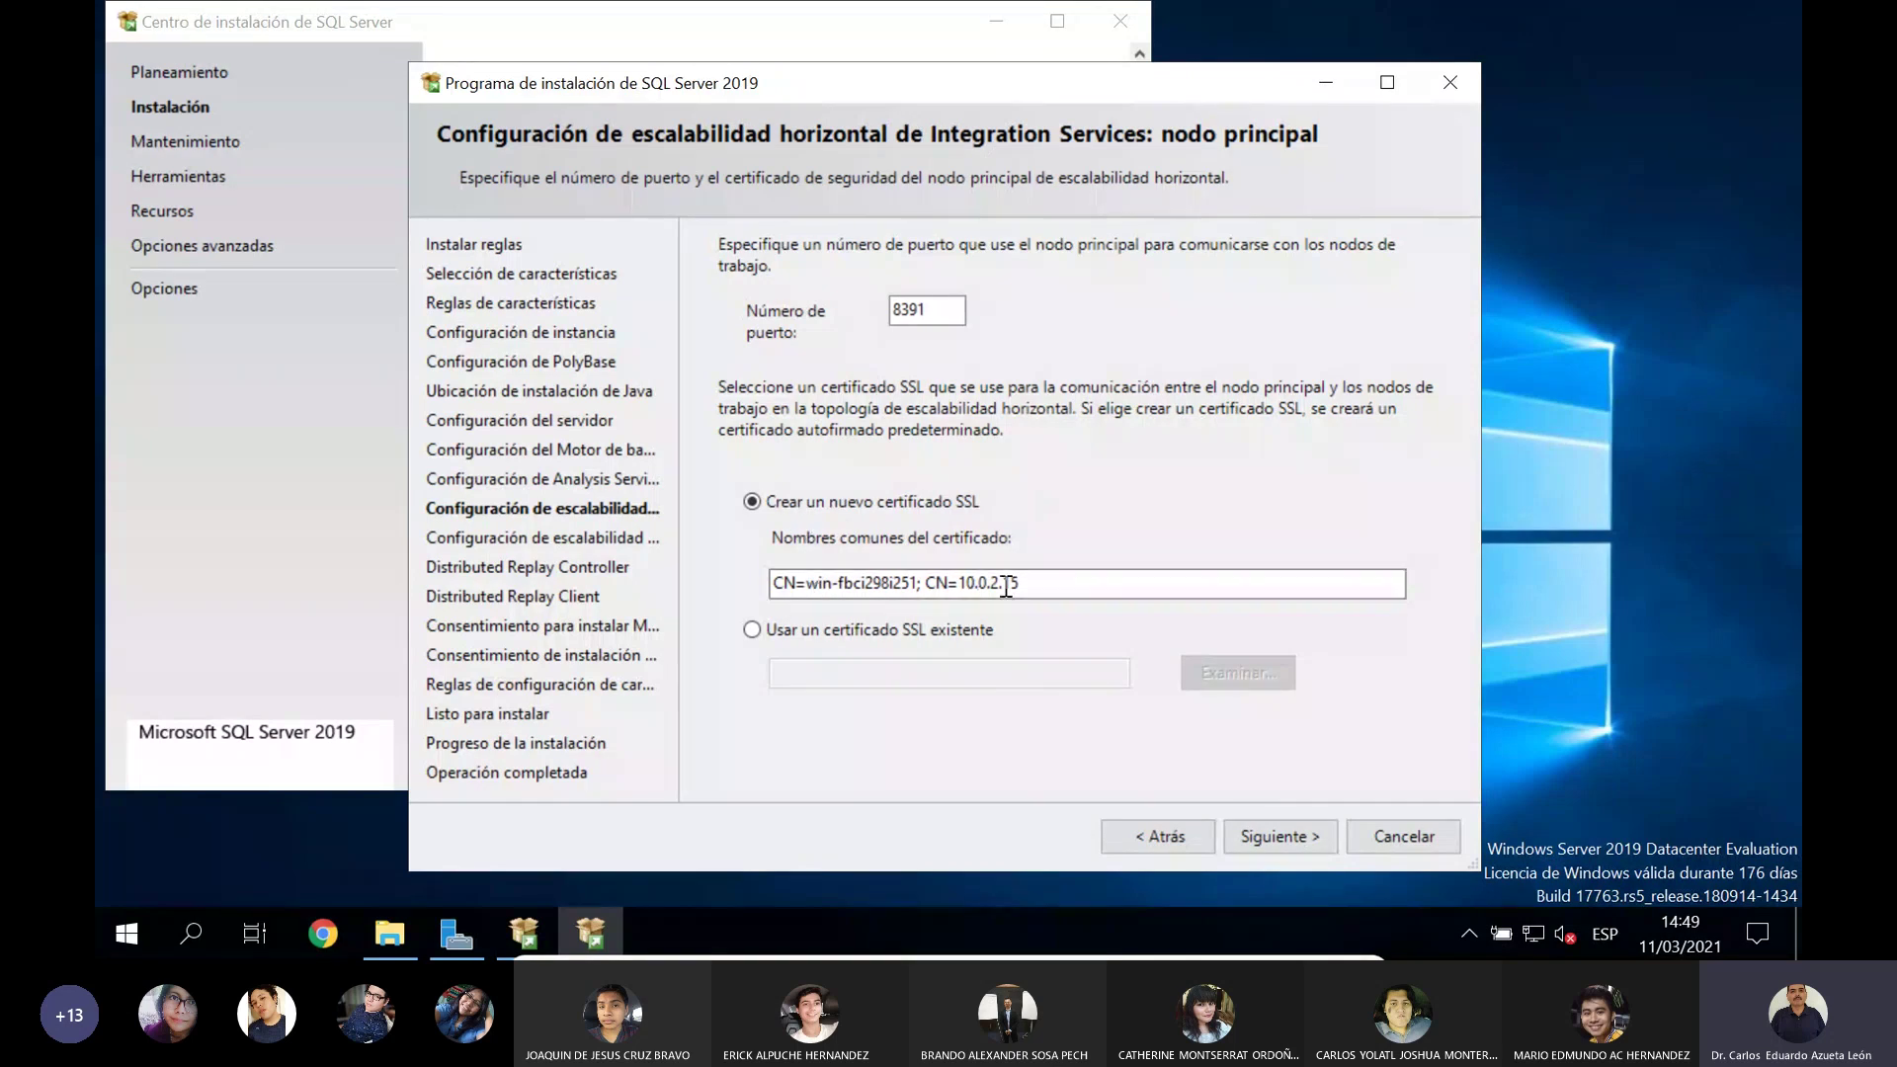
Step: Accept the Integration Services scale-out settings: a new SSL certificate and port 8391 for the master node, and the default worker node endpoint
left_click(1099, 581)
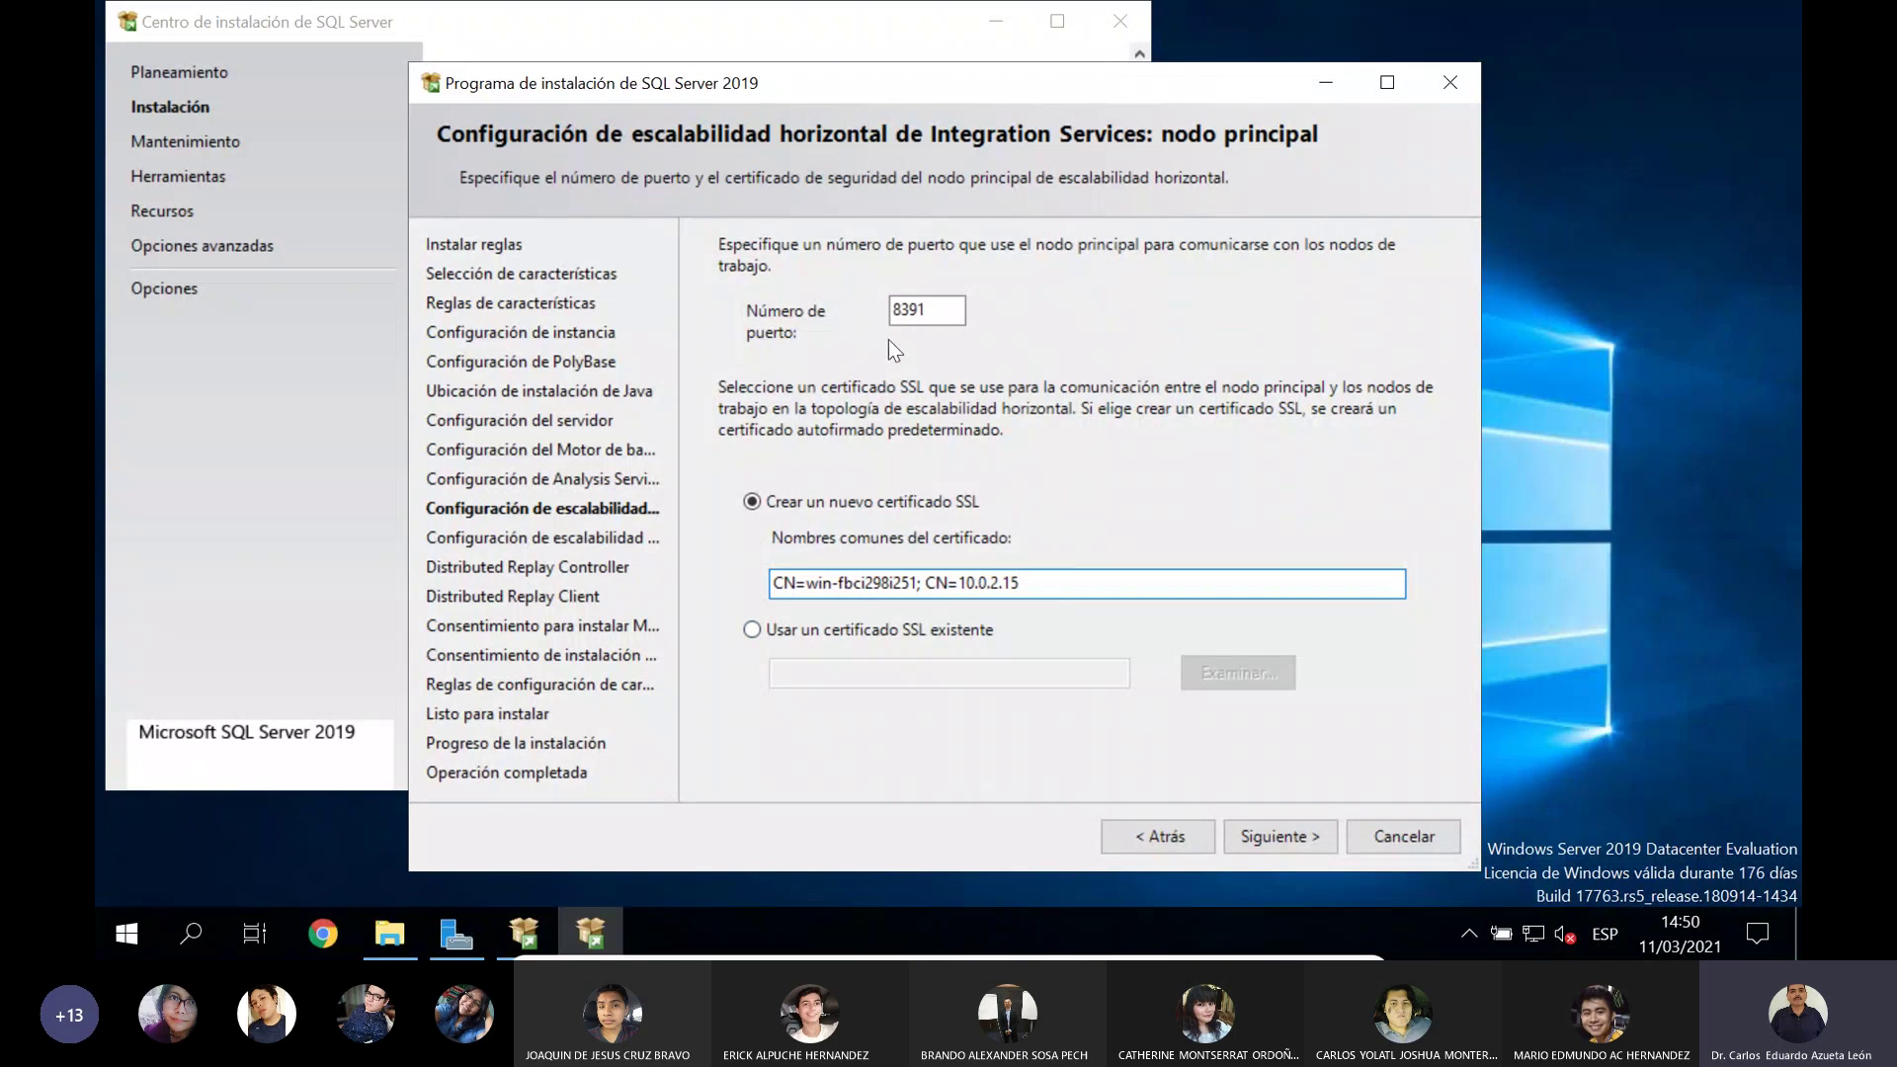
left_click(1276, 838)
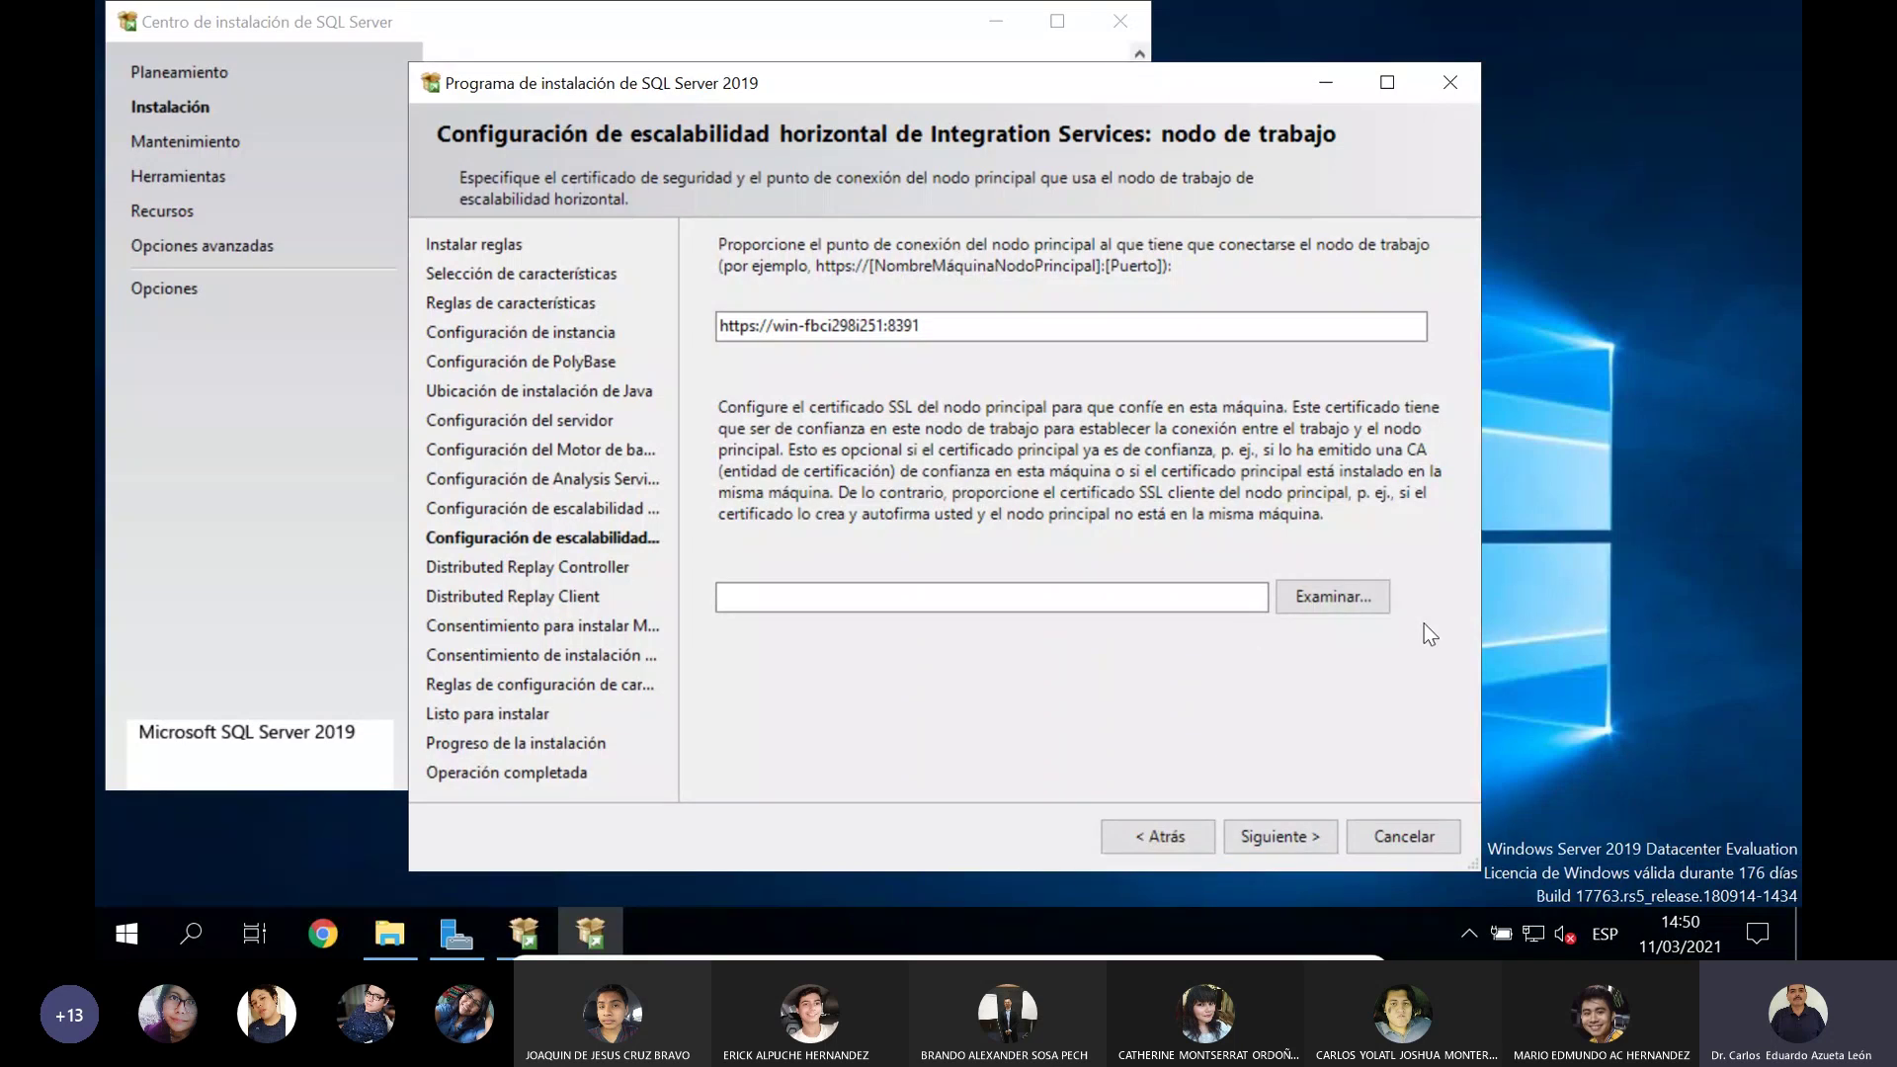
left_click(1285, 841)
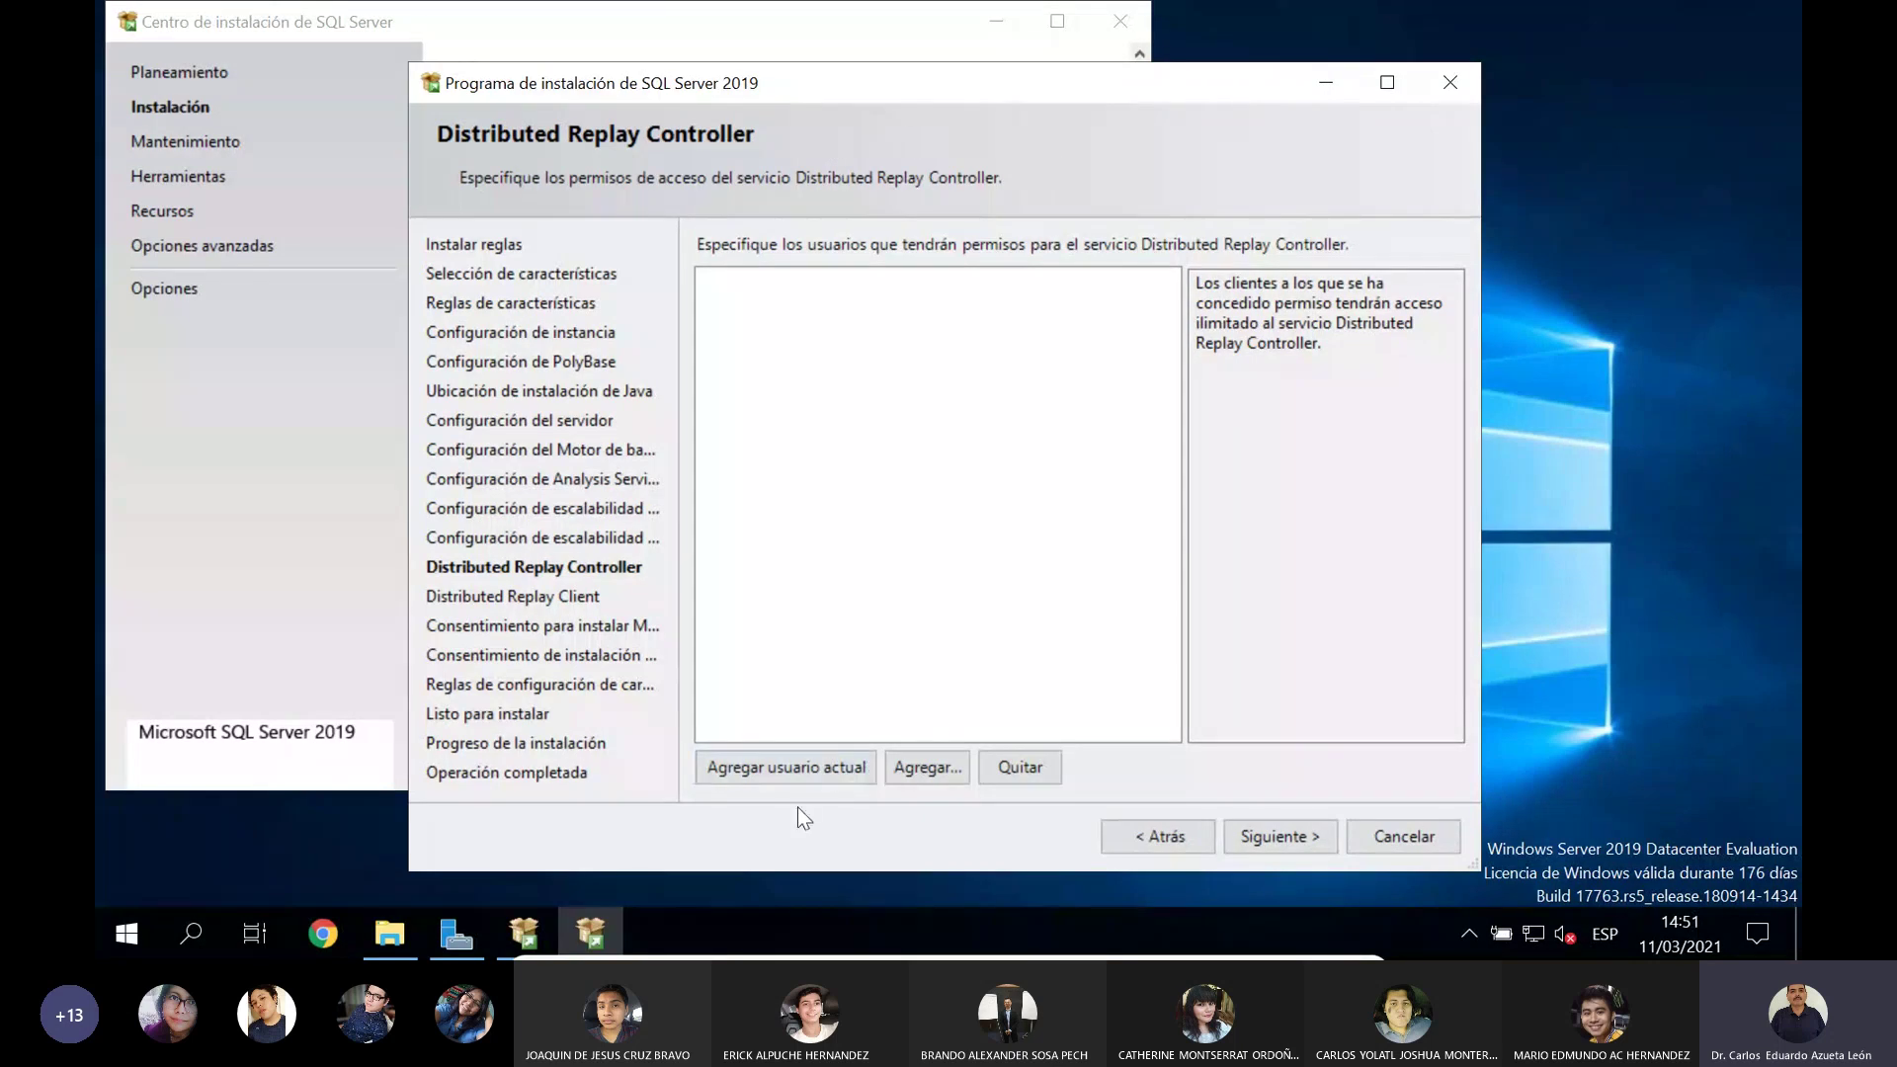
Step: Grant the current user access to Distributed Replay Controller and accept the Distributed Replay Client defaults with no controller name
left_click(812, 769)
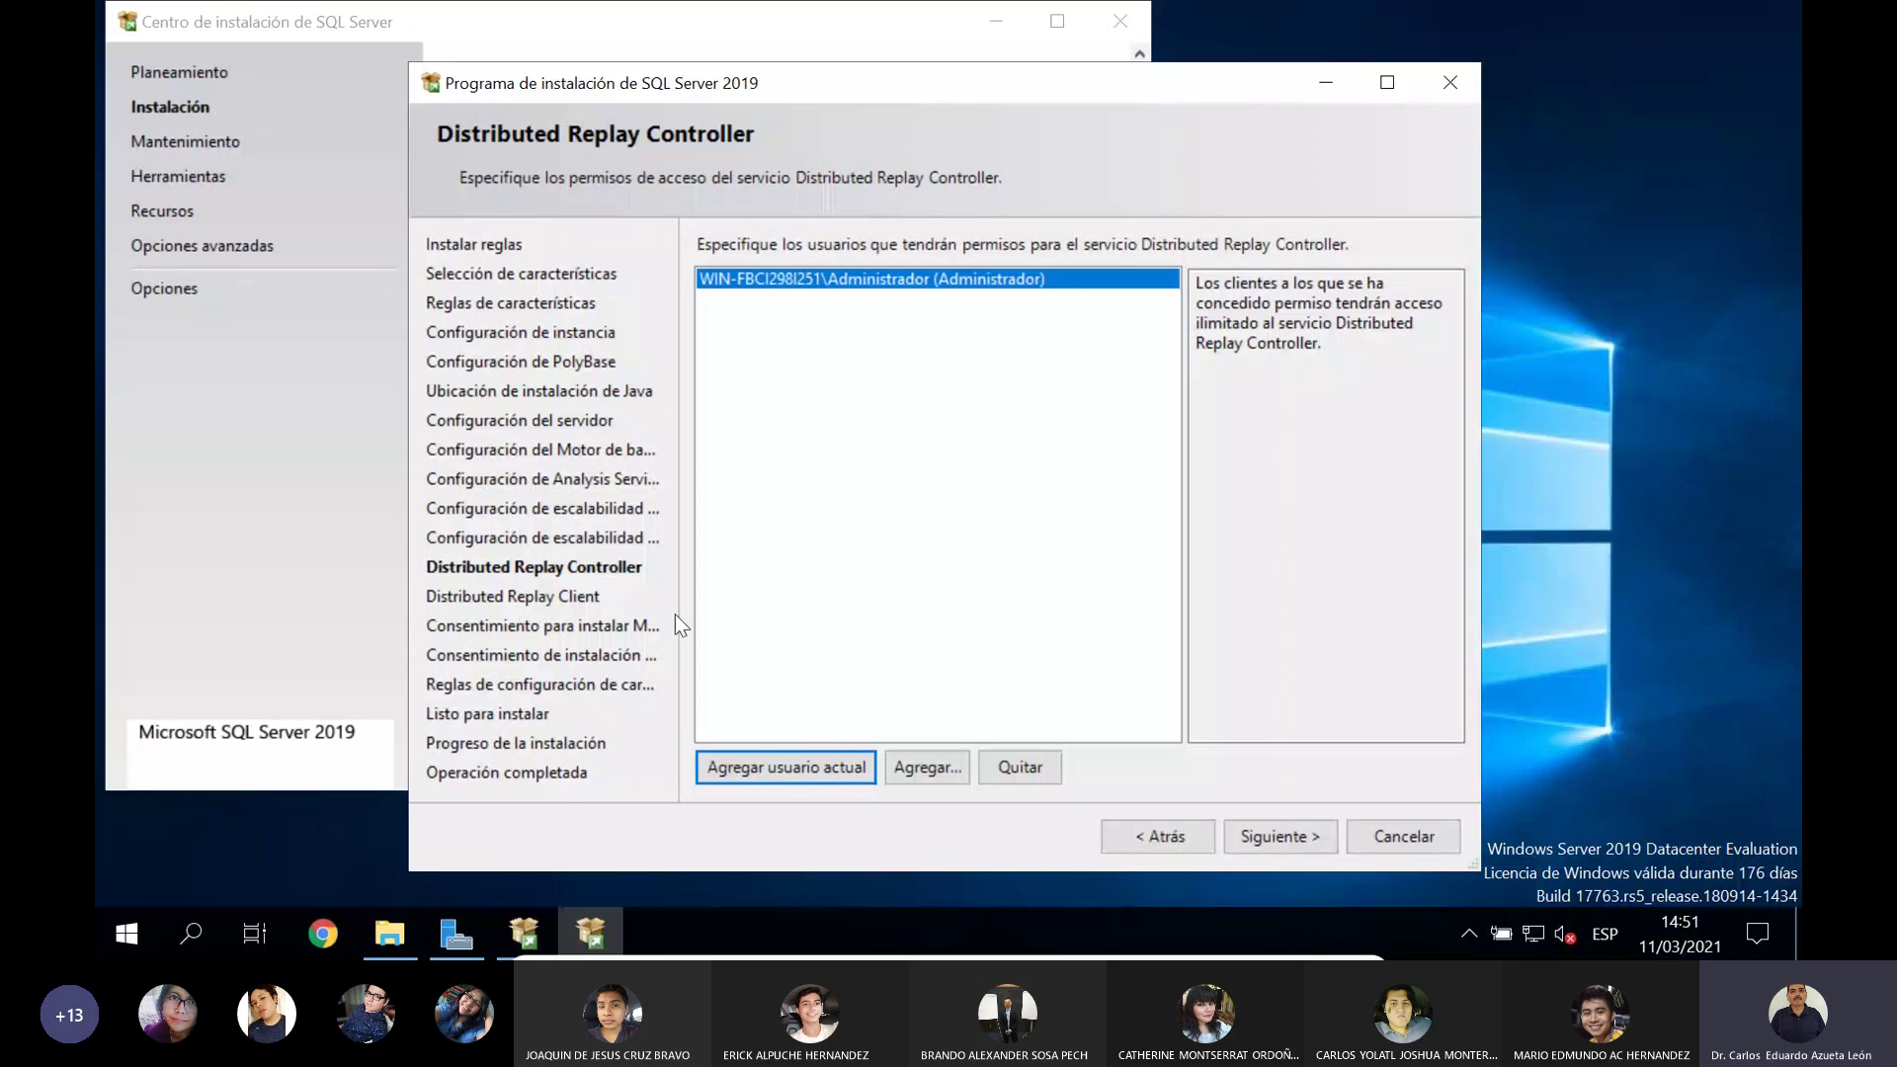
left_click(1276, 836)
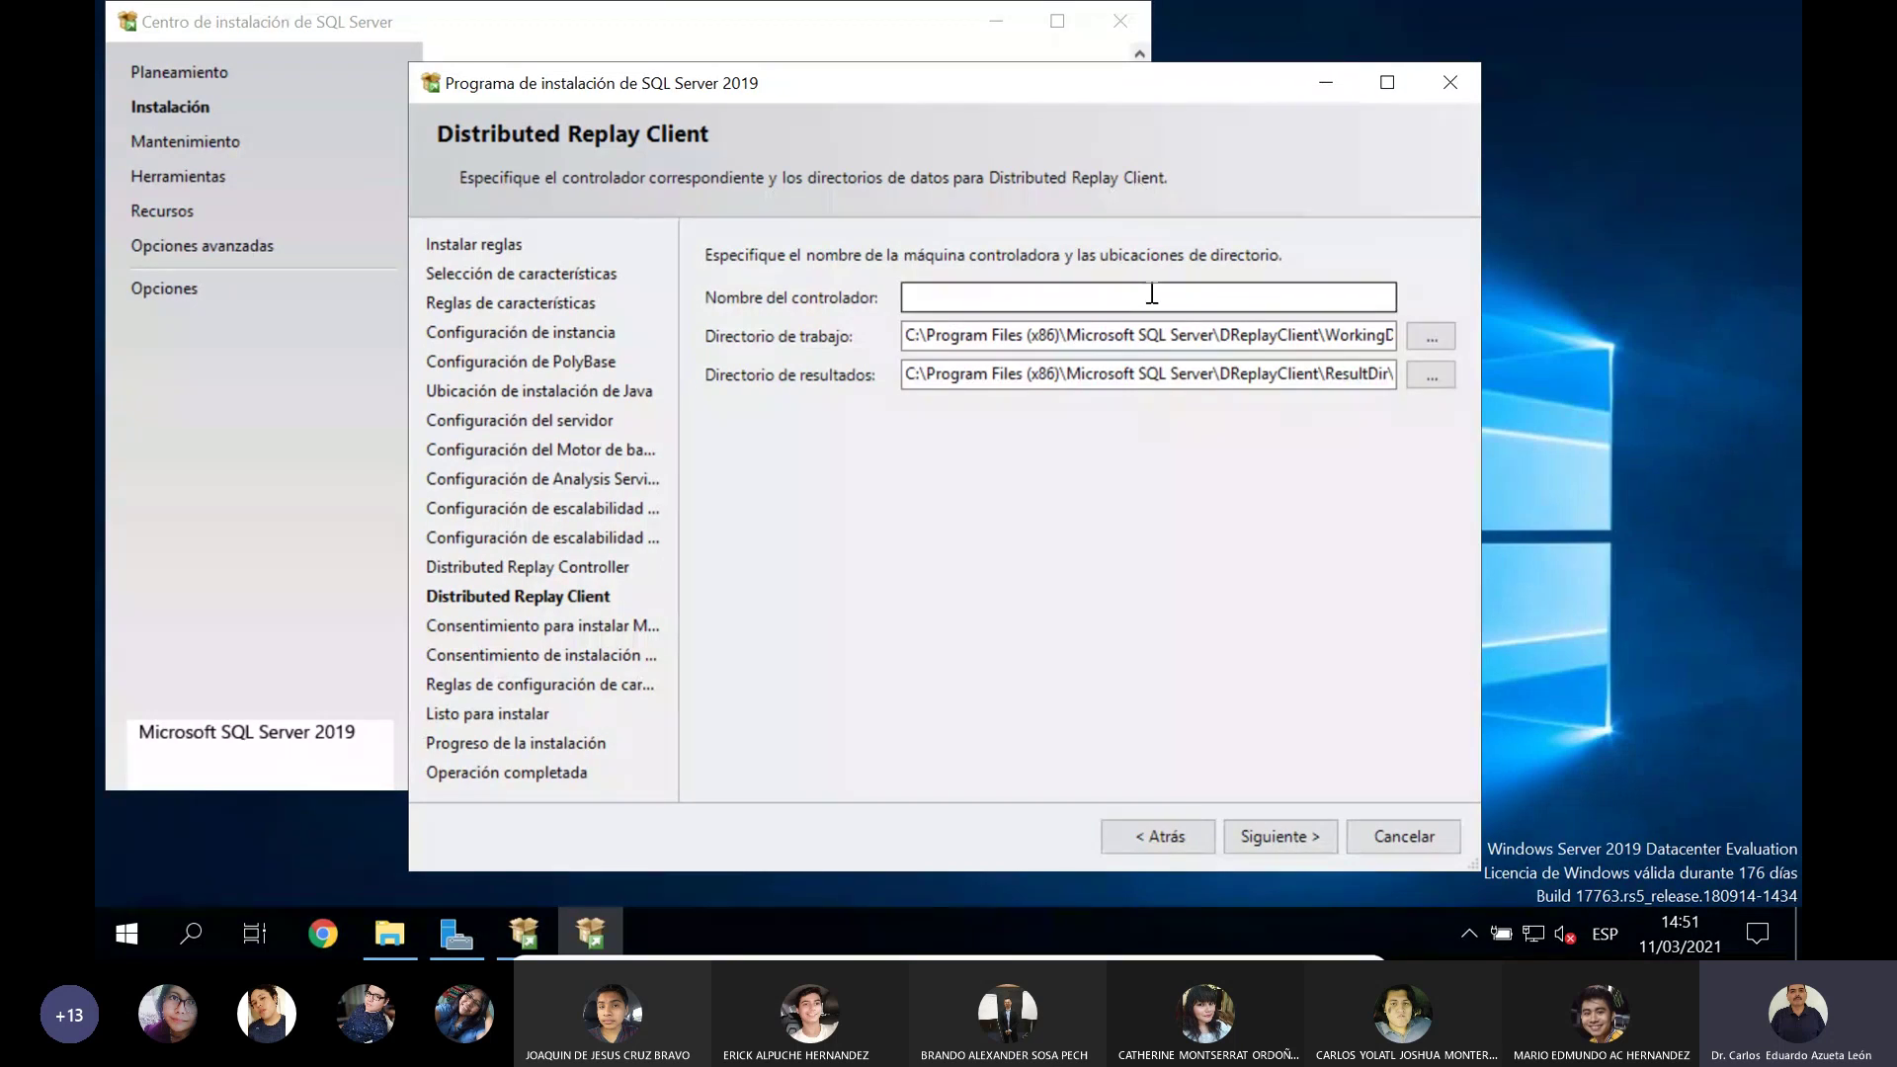
left_click(1281, 836)
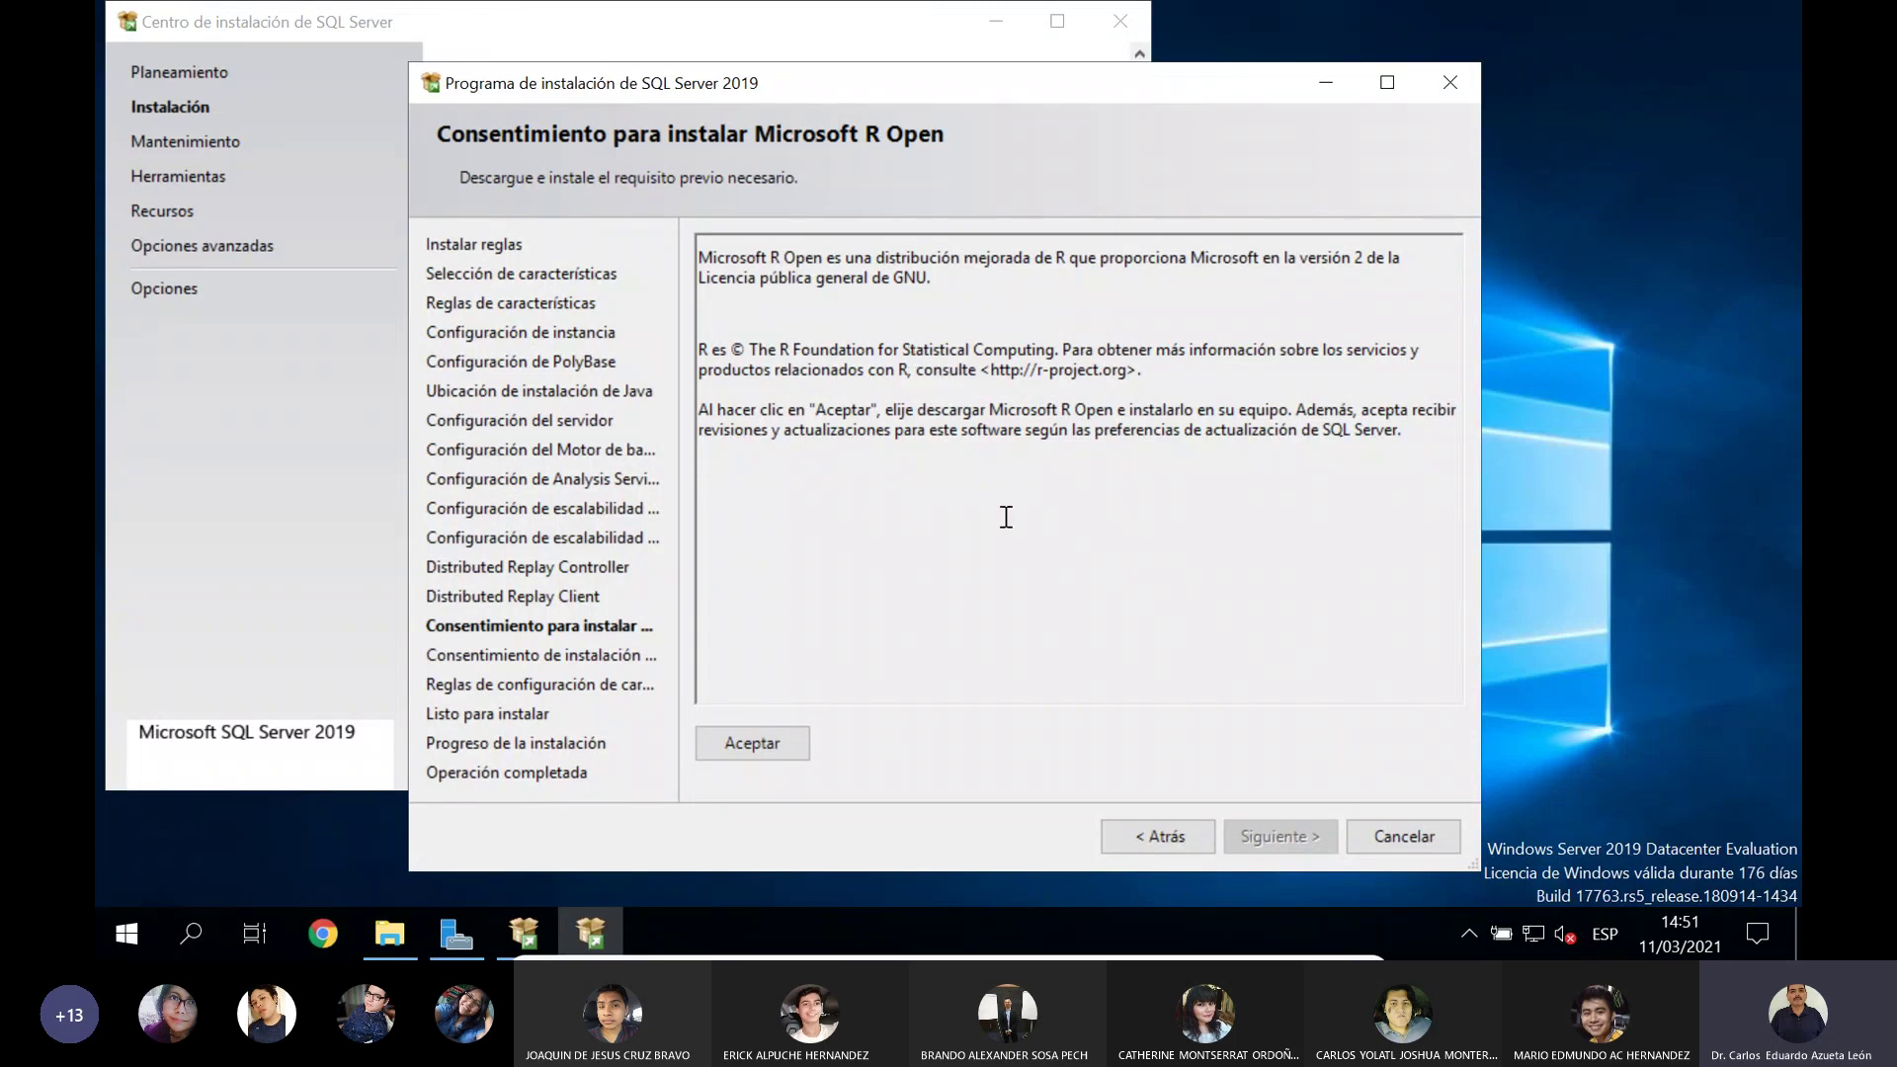
Step: Give consent to download and install Microsoft R Open and Python, and proceed to the installation summary
left_click(774, 741)
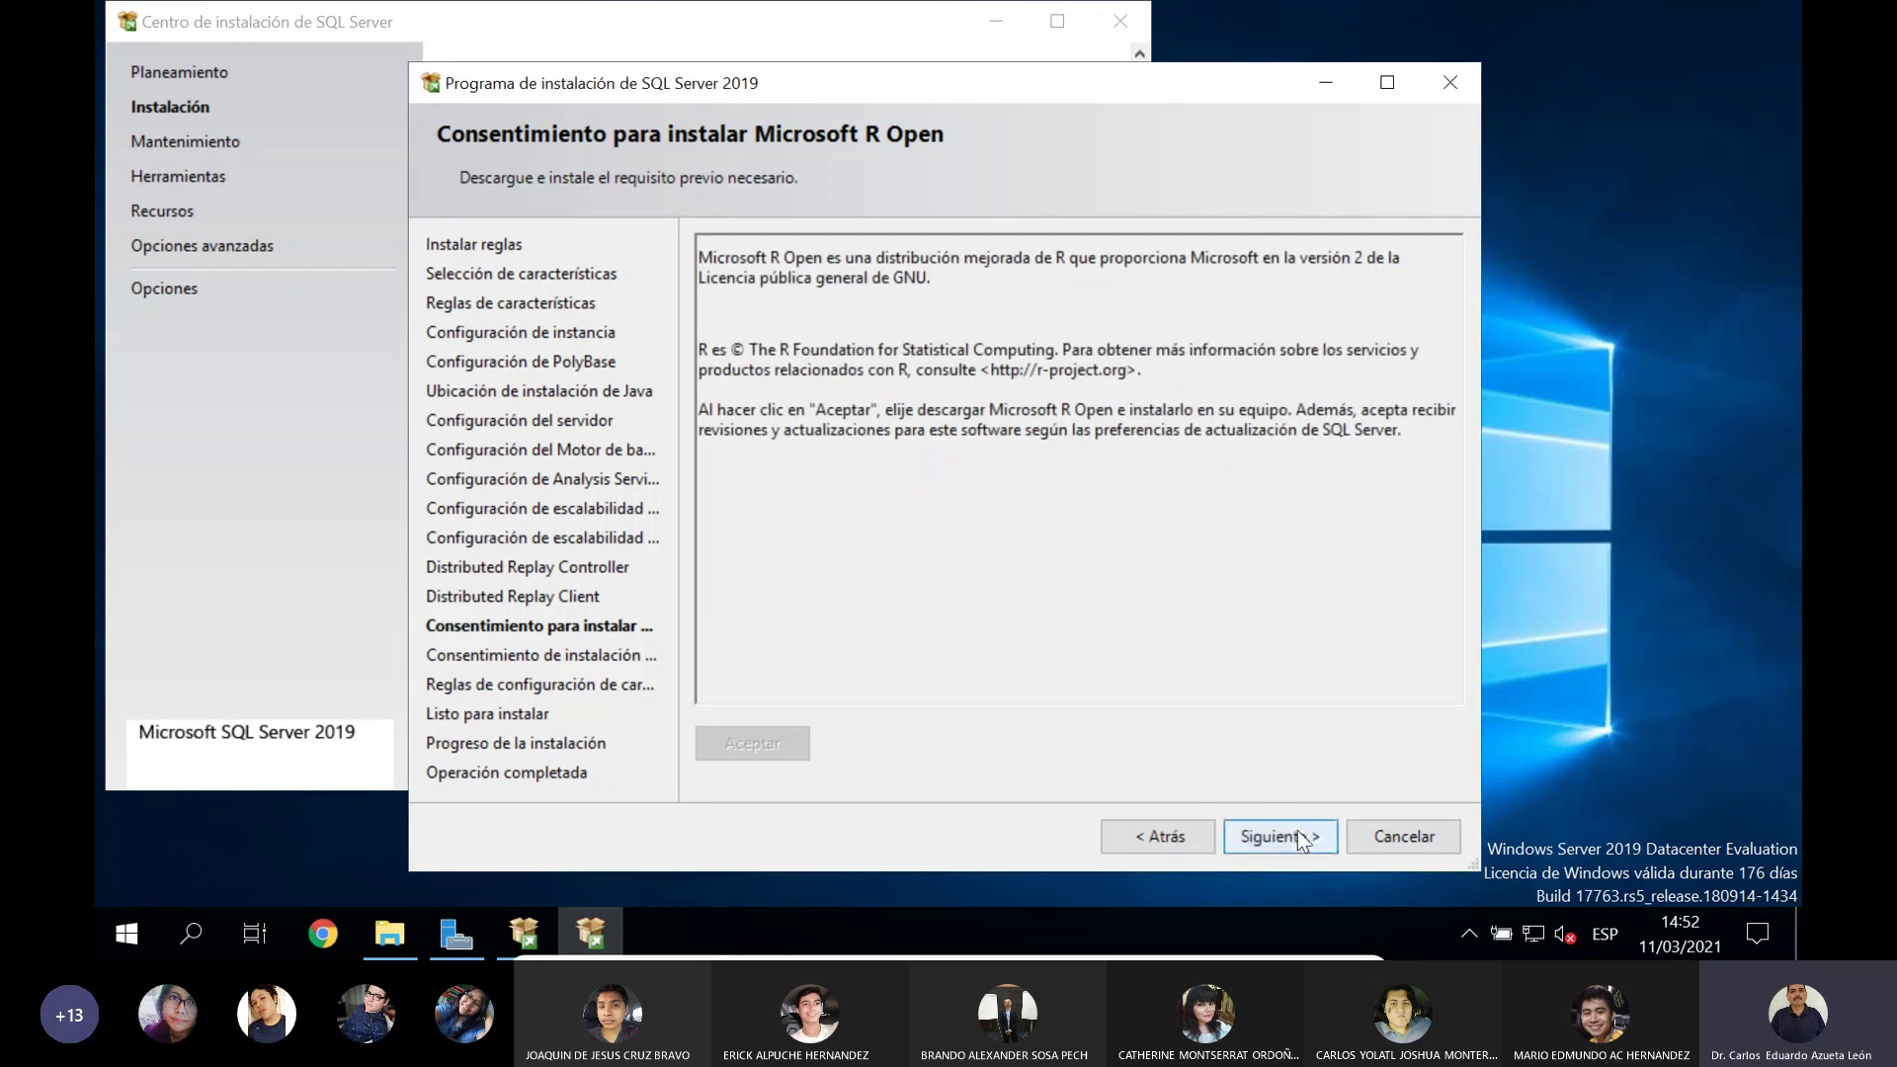
left_click(1296, 832)
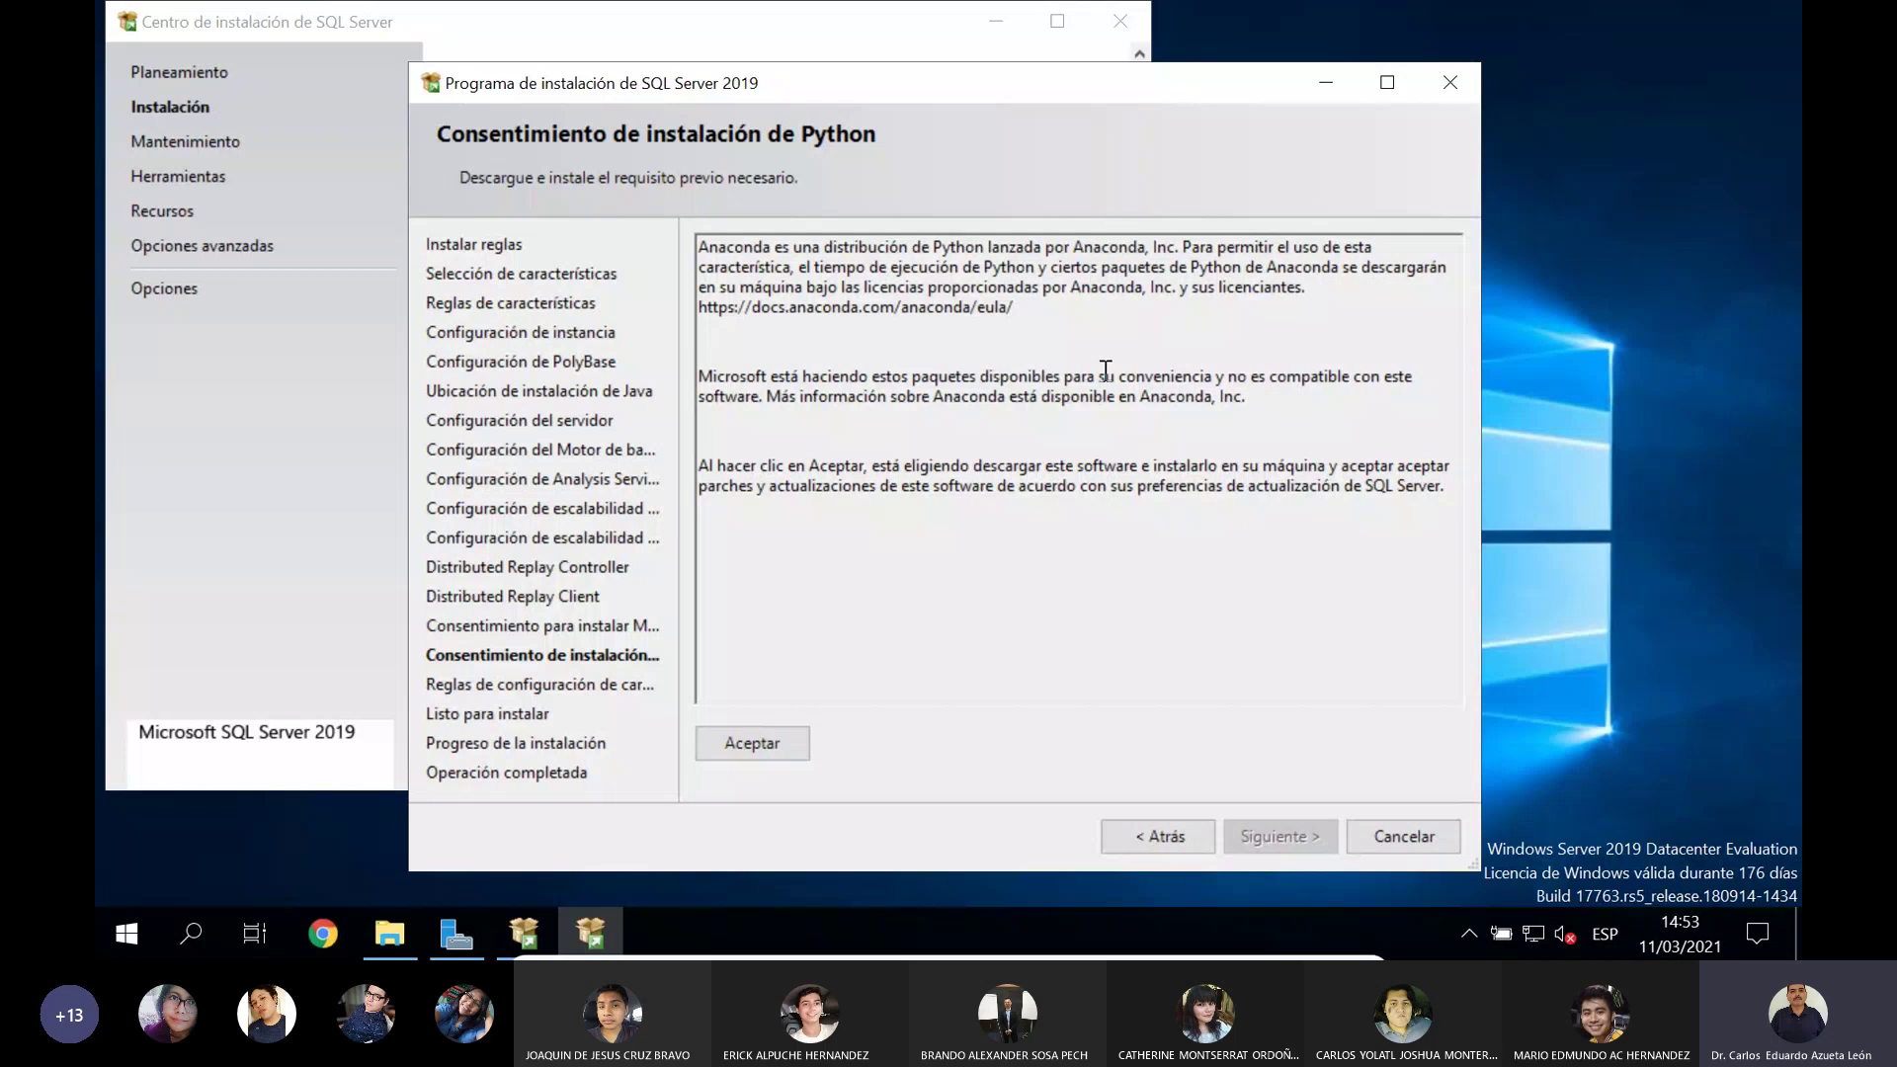
left_click(788, 741)
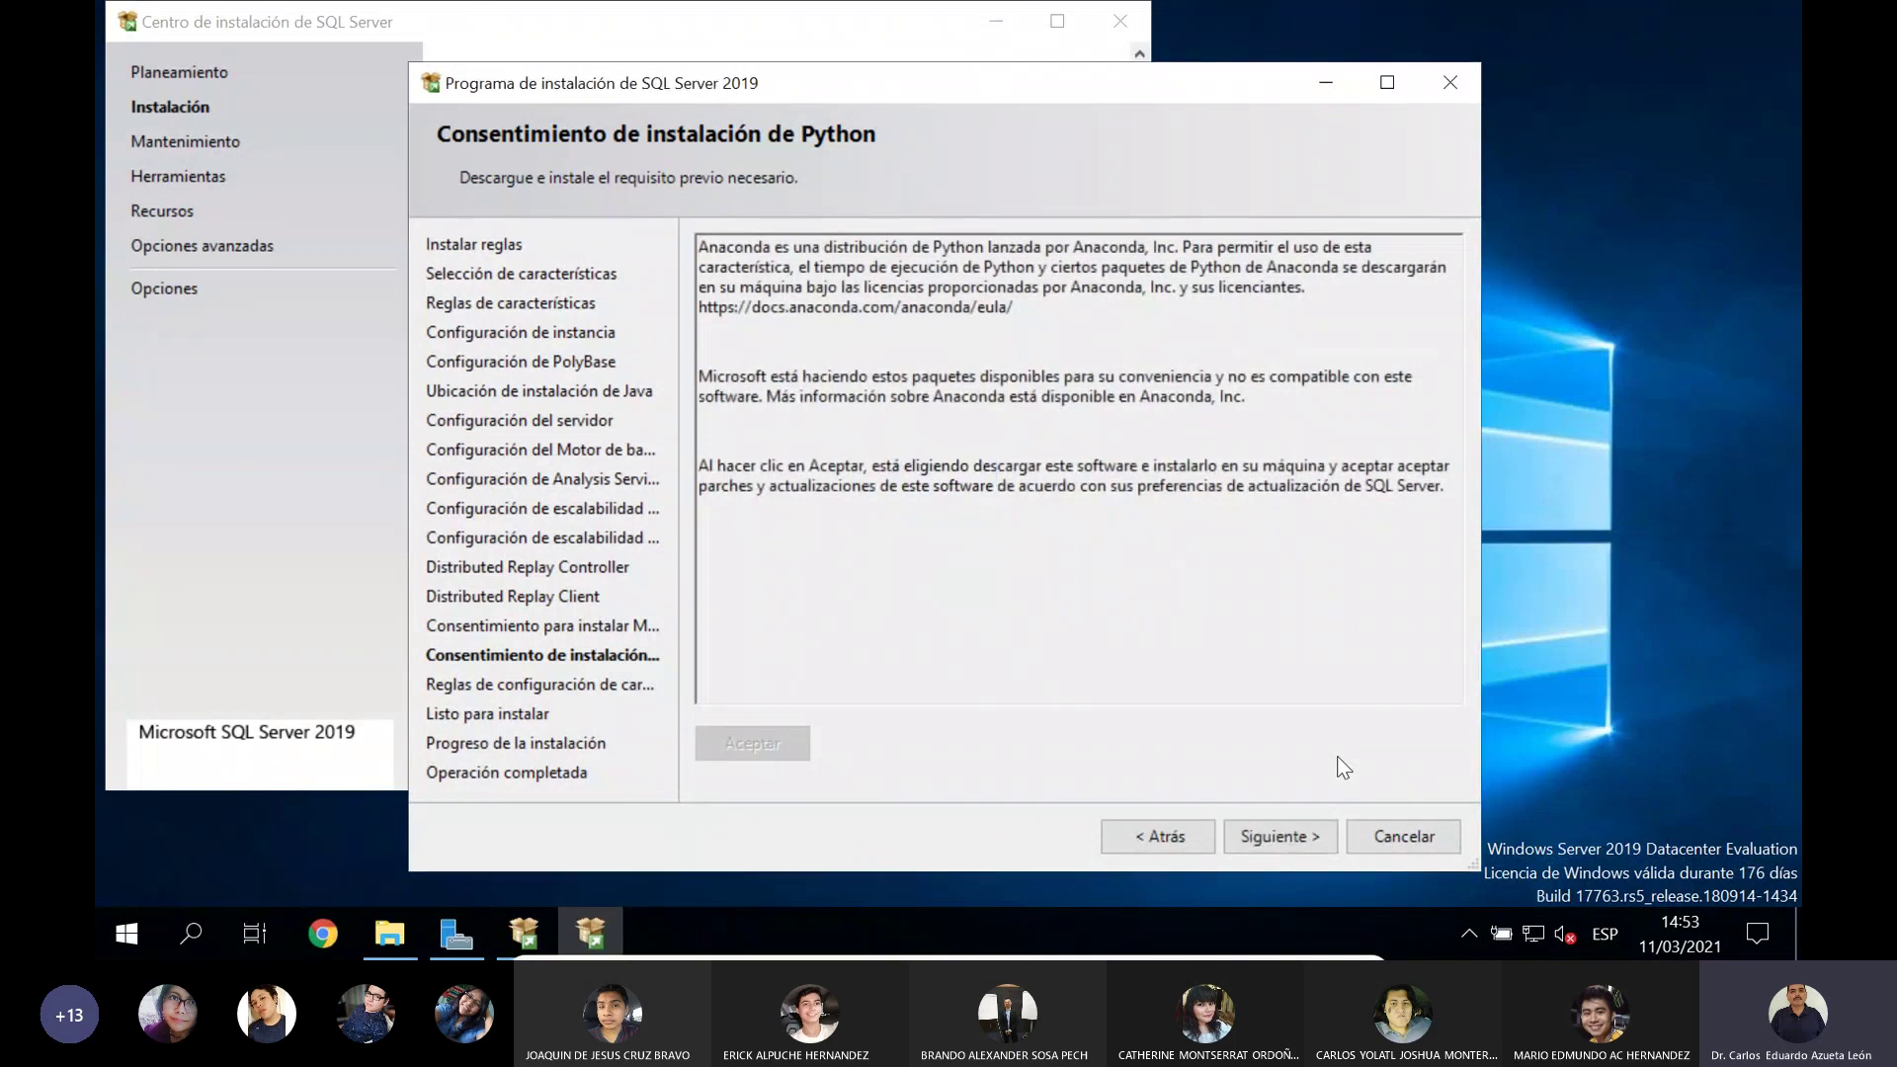
left_click(1294, 835)
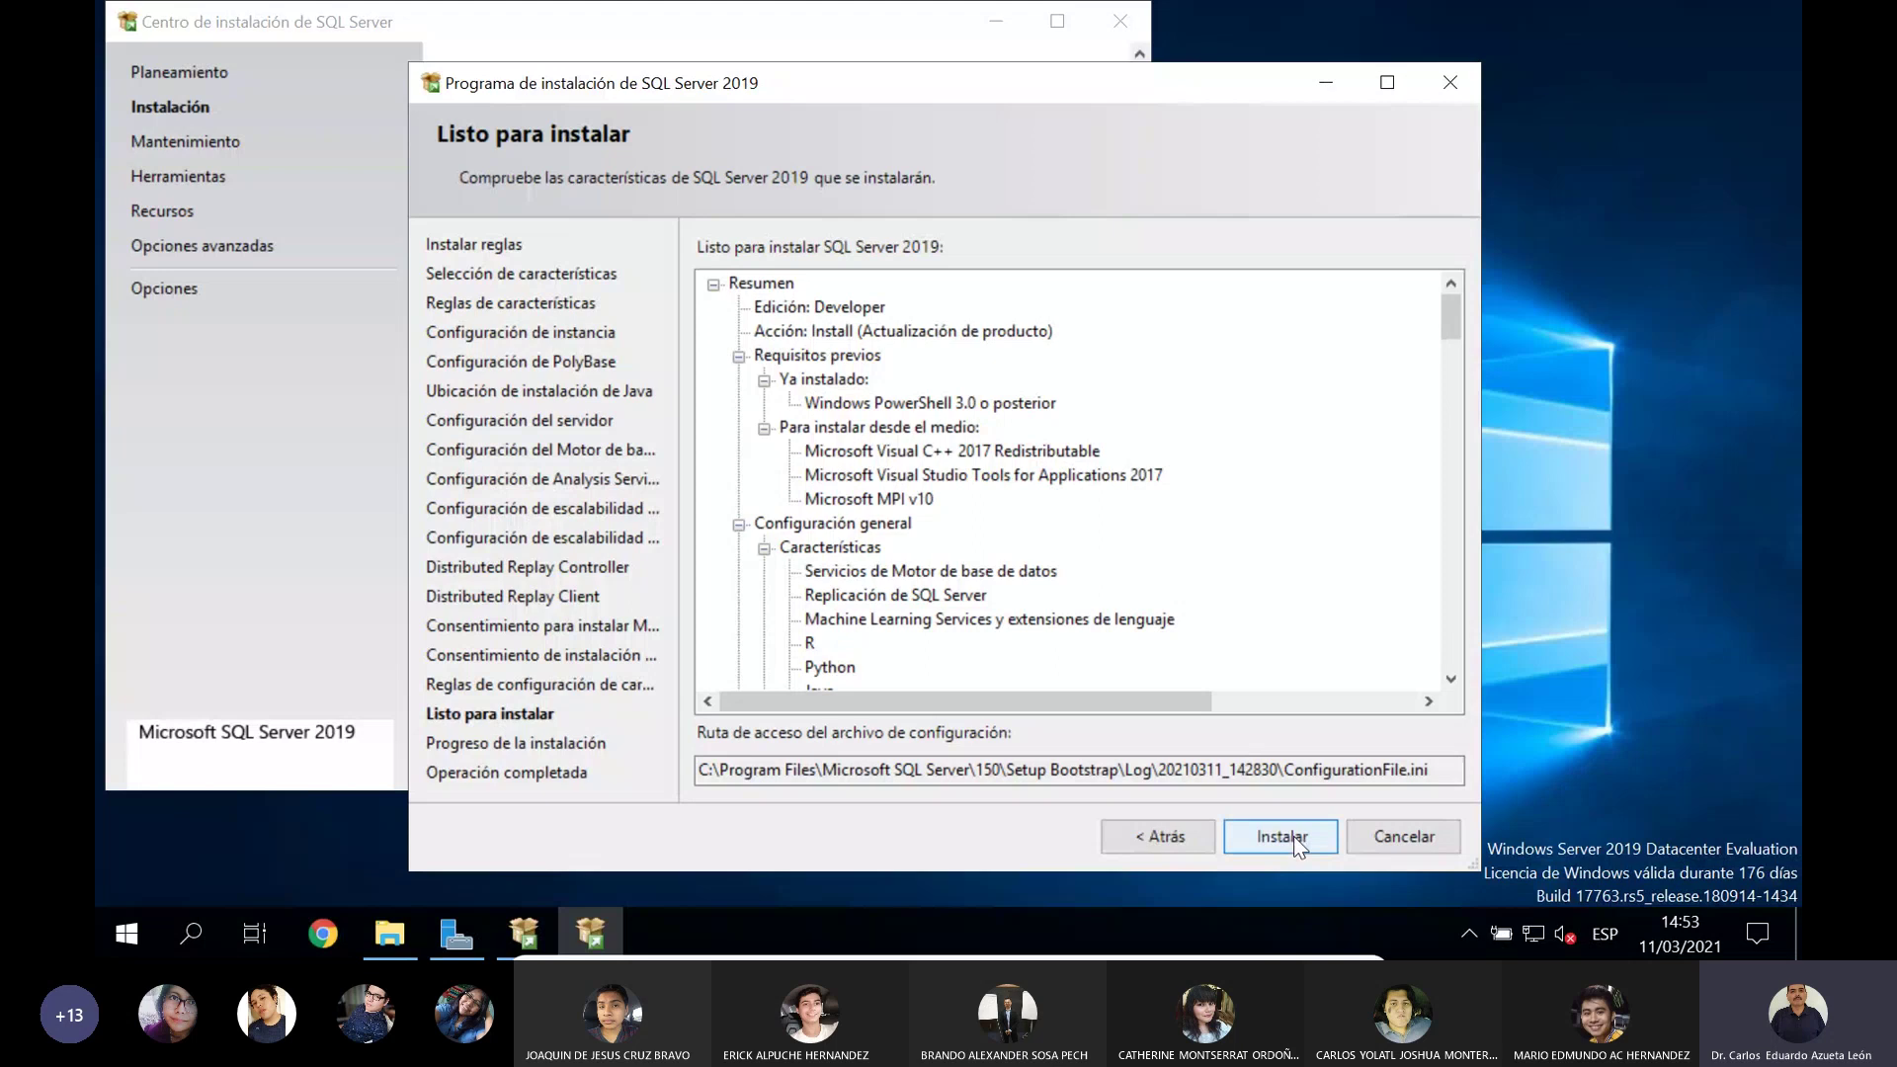
Step: Review the summary of SQL Server 2019 features and start the installation
left_click_drag(1451, 331, 1363, 751)
left_click(1300, 841)
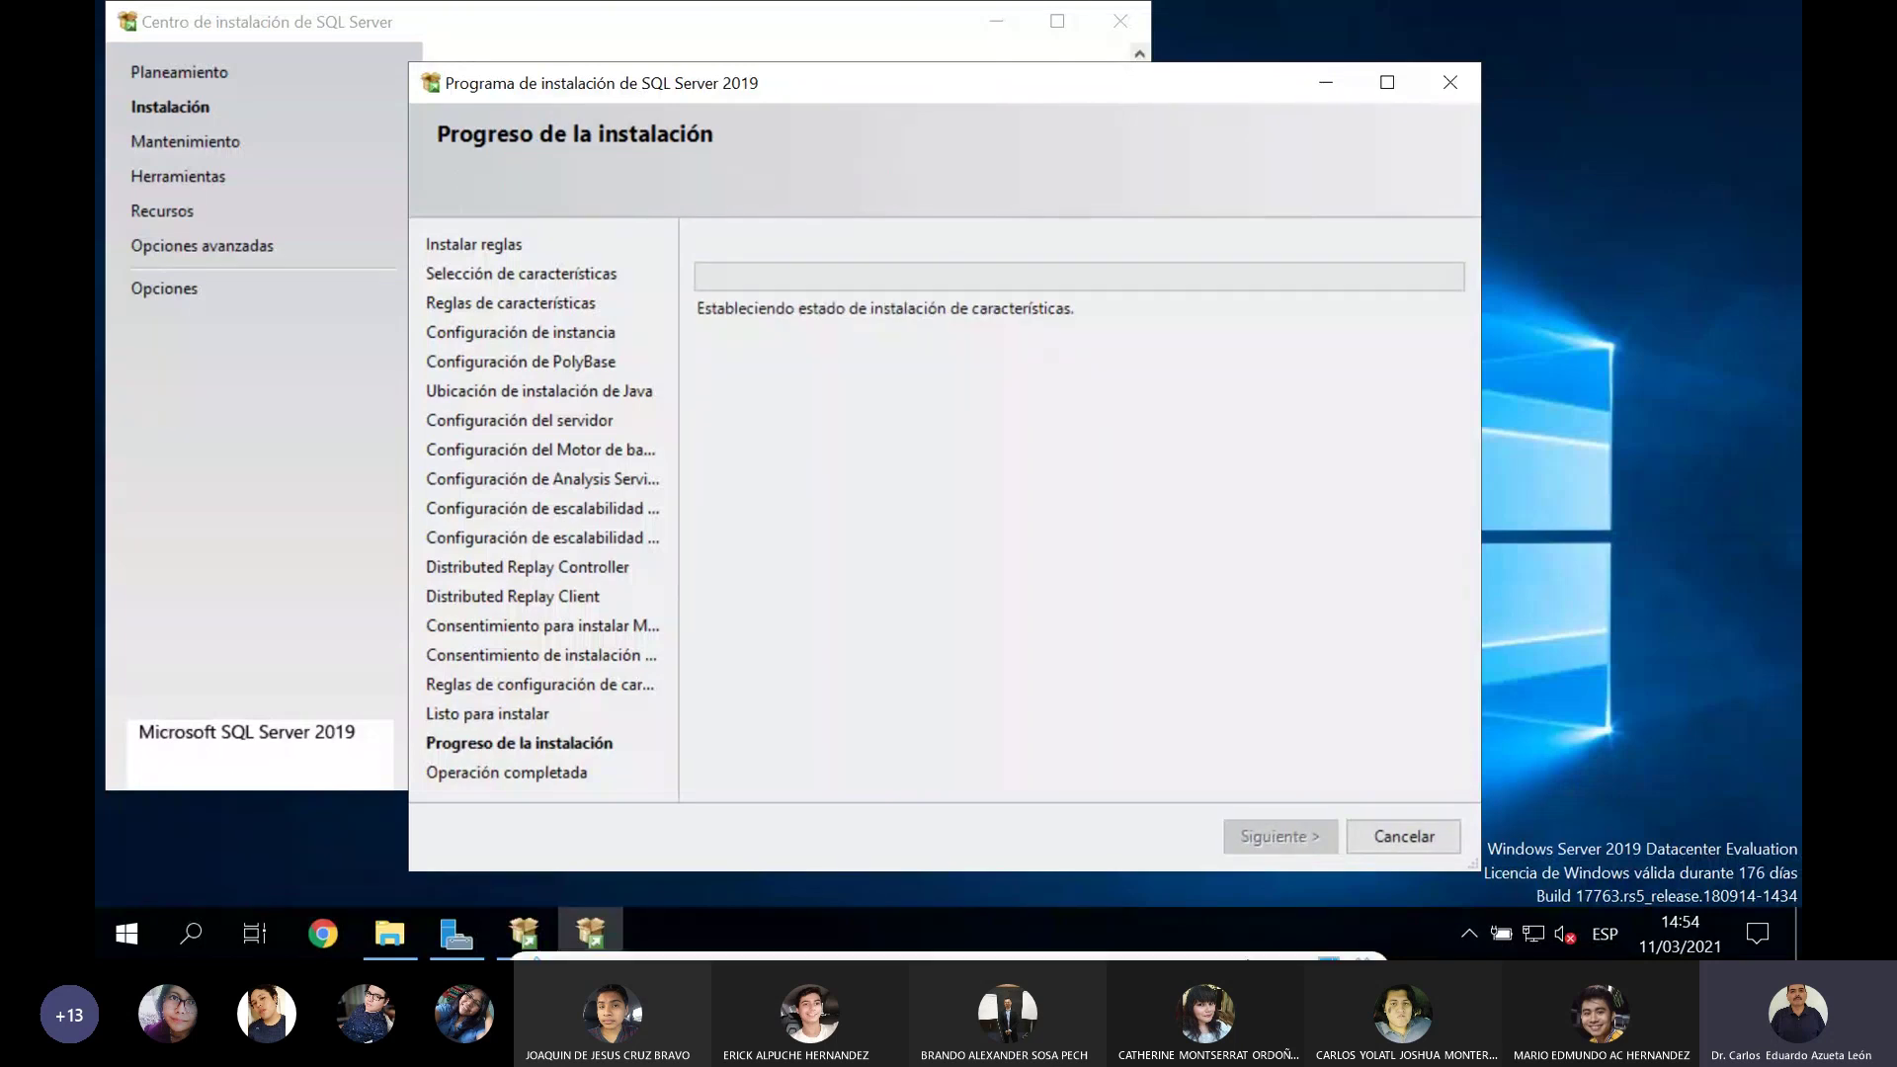
Step: Minimize the virtual machine and mute the microphone in the Teams meeting
mouse_move(1249, 959)
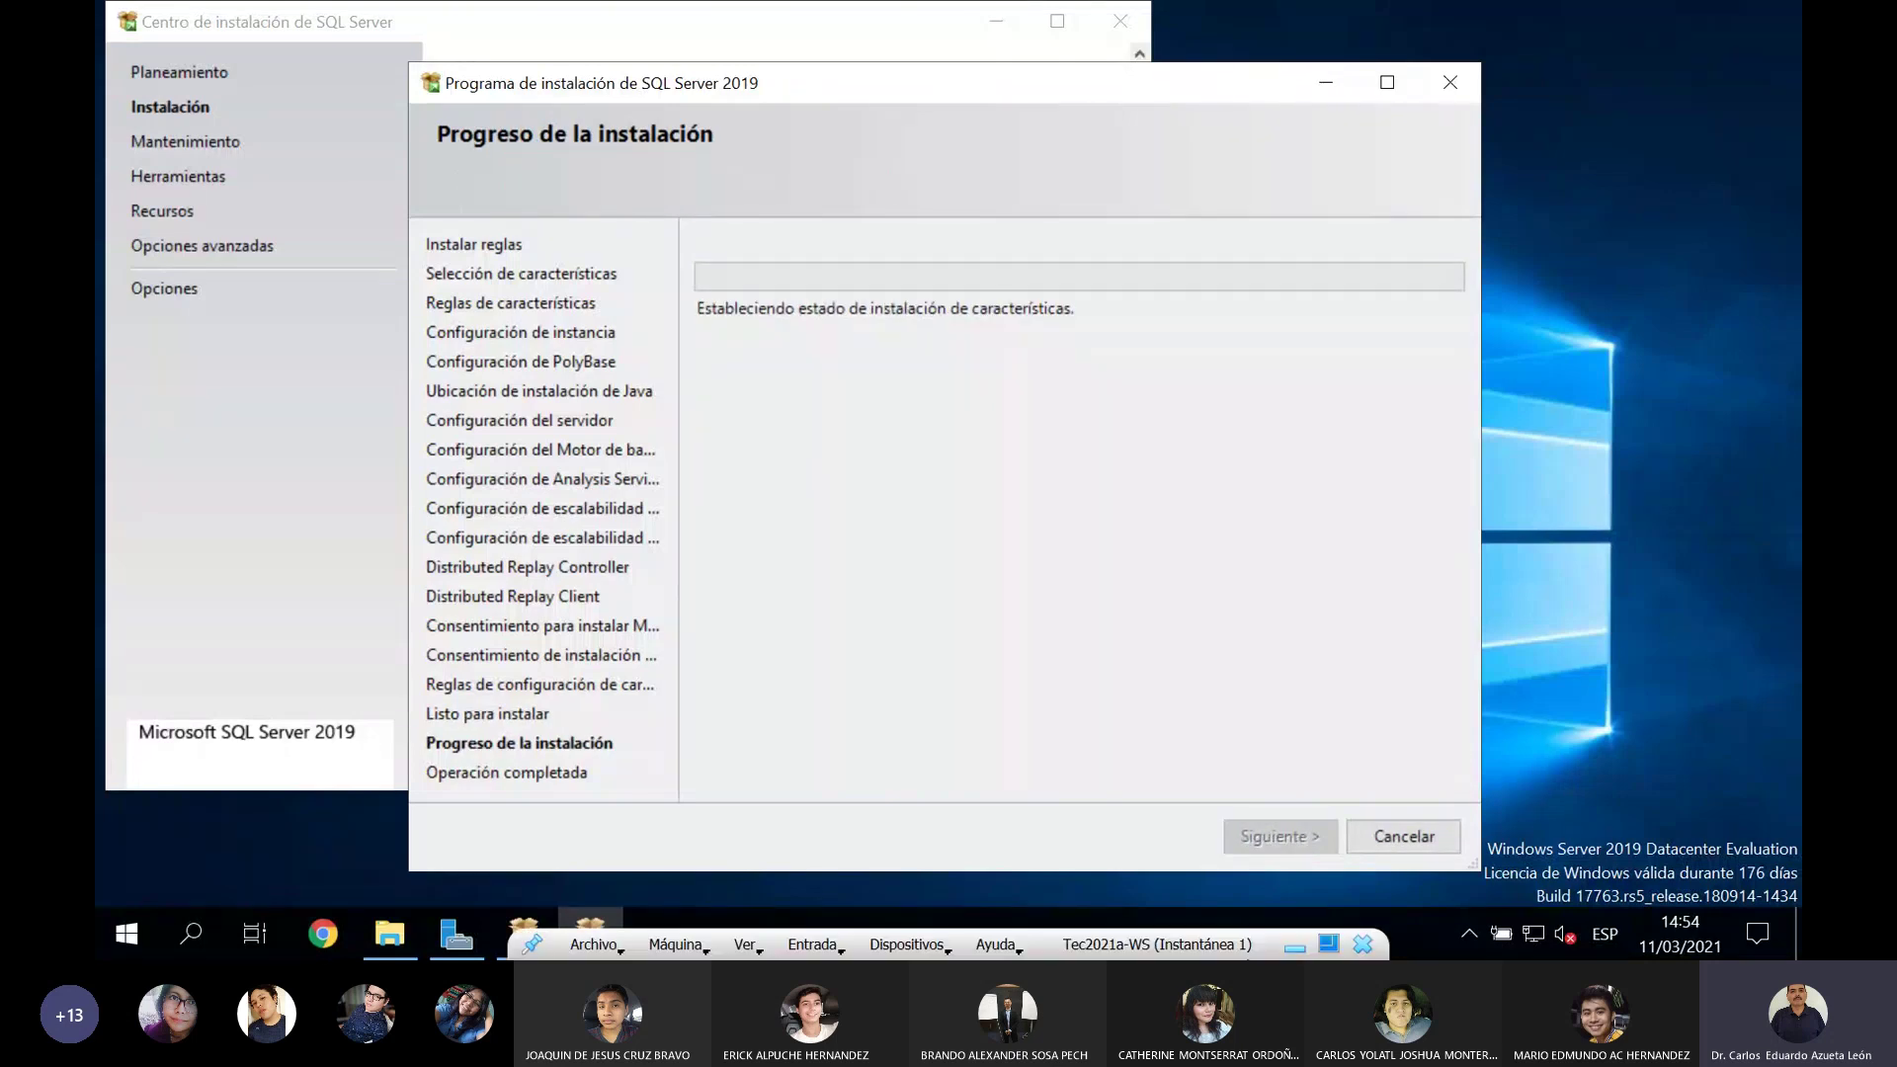
left_click(1292, 946)
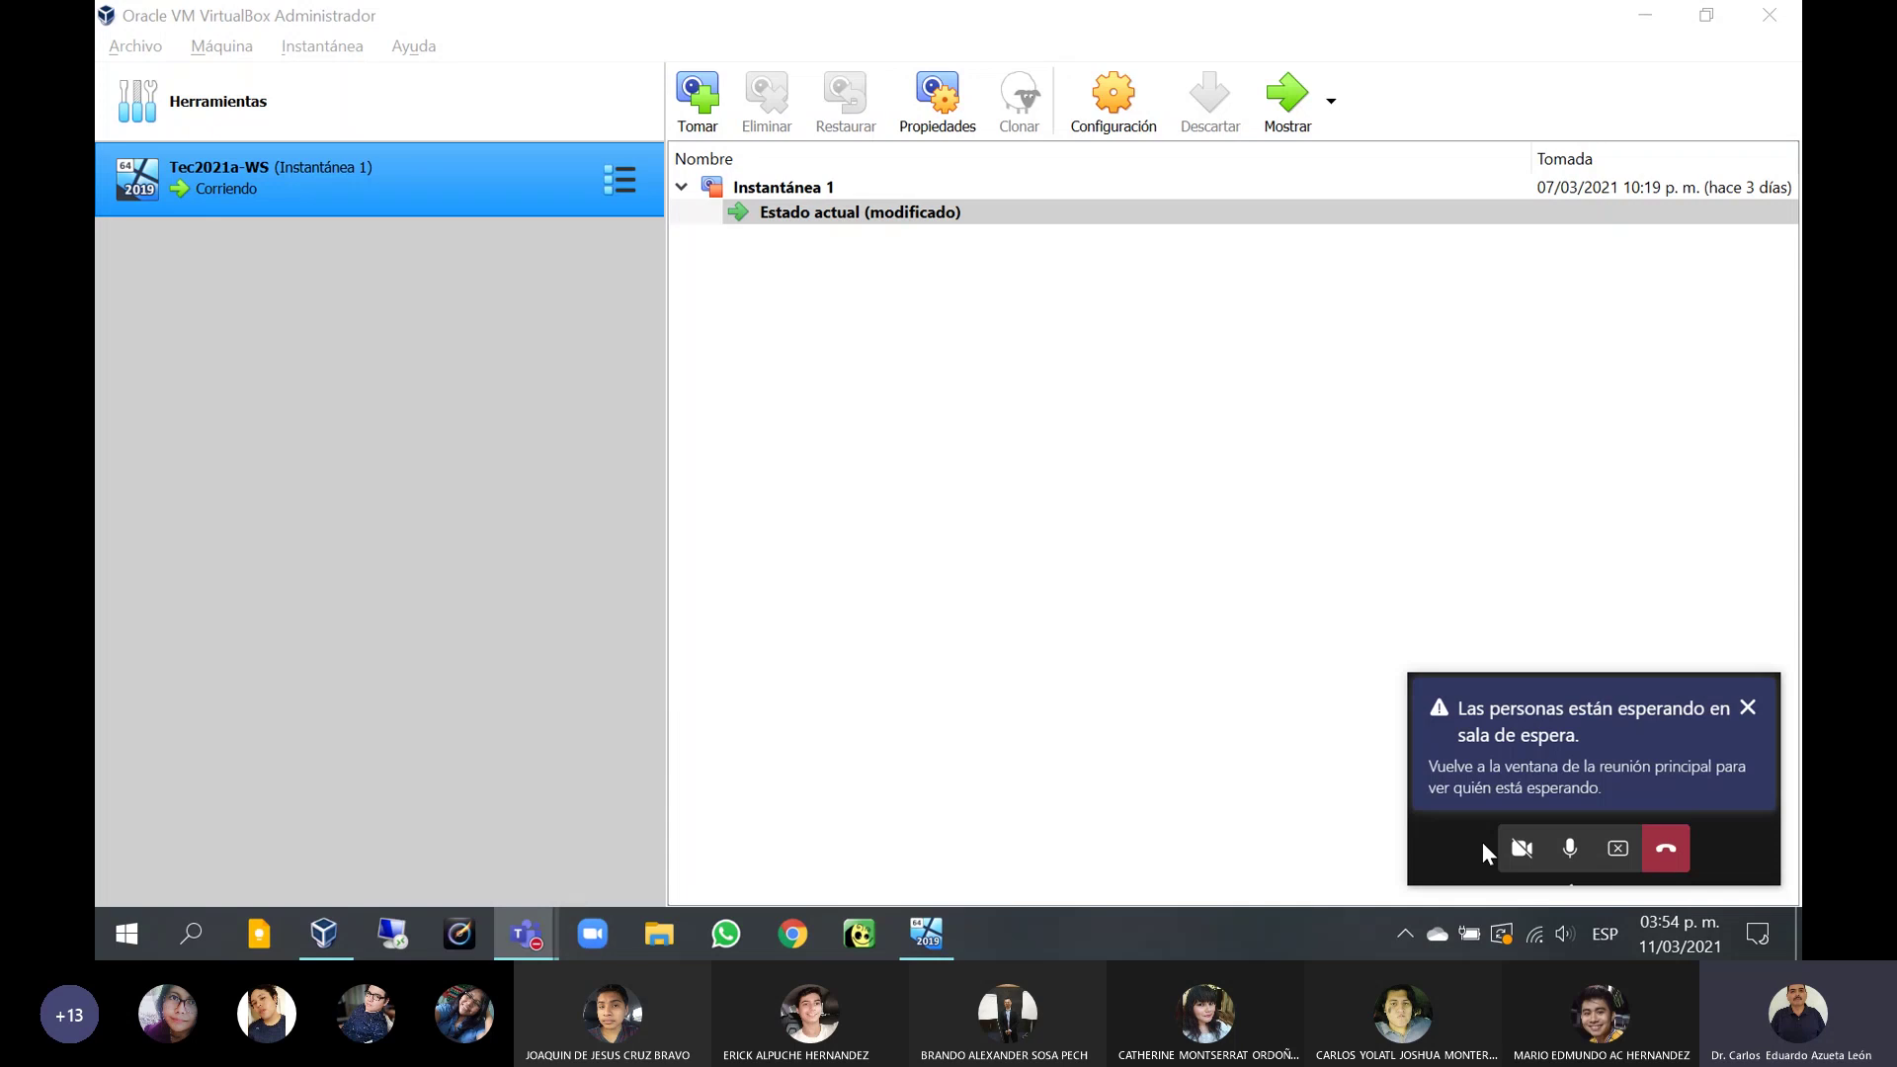
left_click(1570, 848)
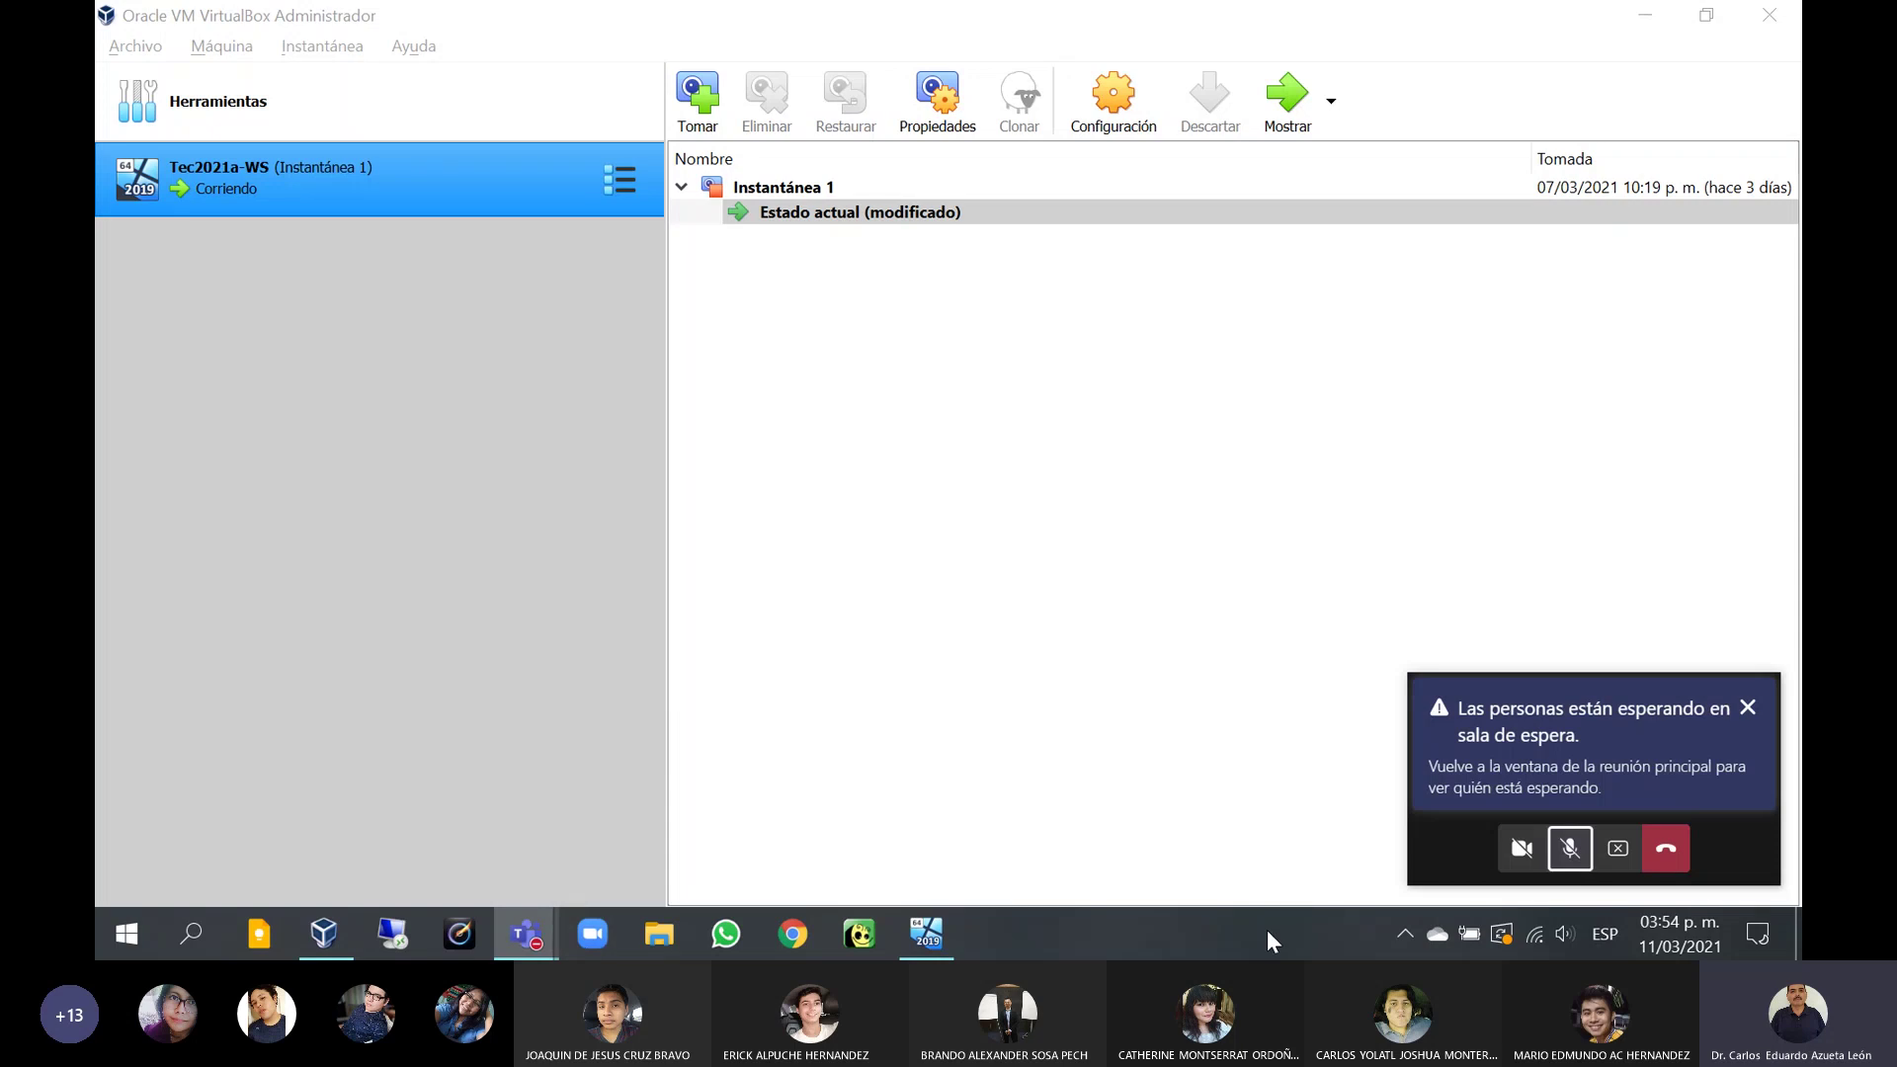
Step: Check the installation progress in the virtual machine, and admit everyone waiting in the Teams meeting lobby
left_click(929, 933)
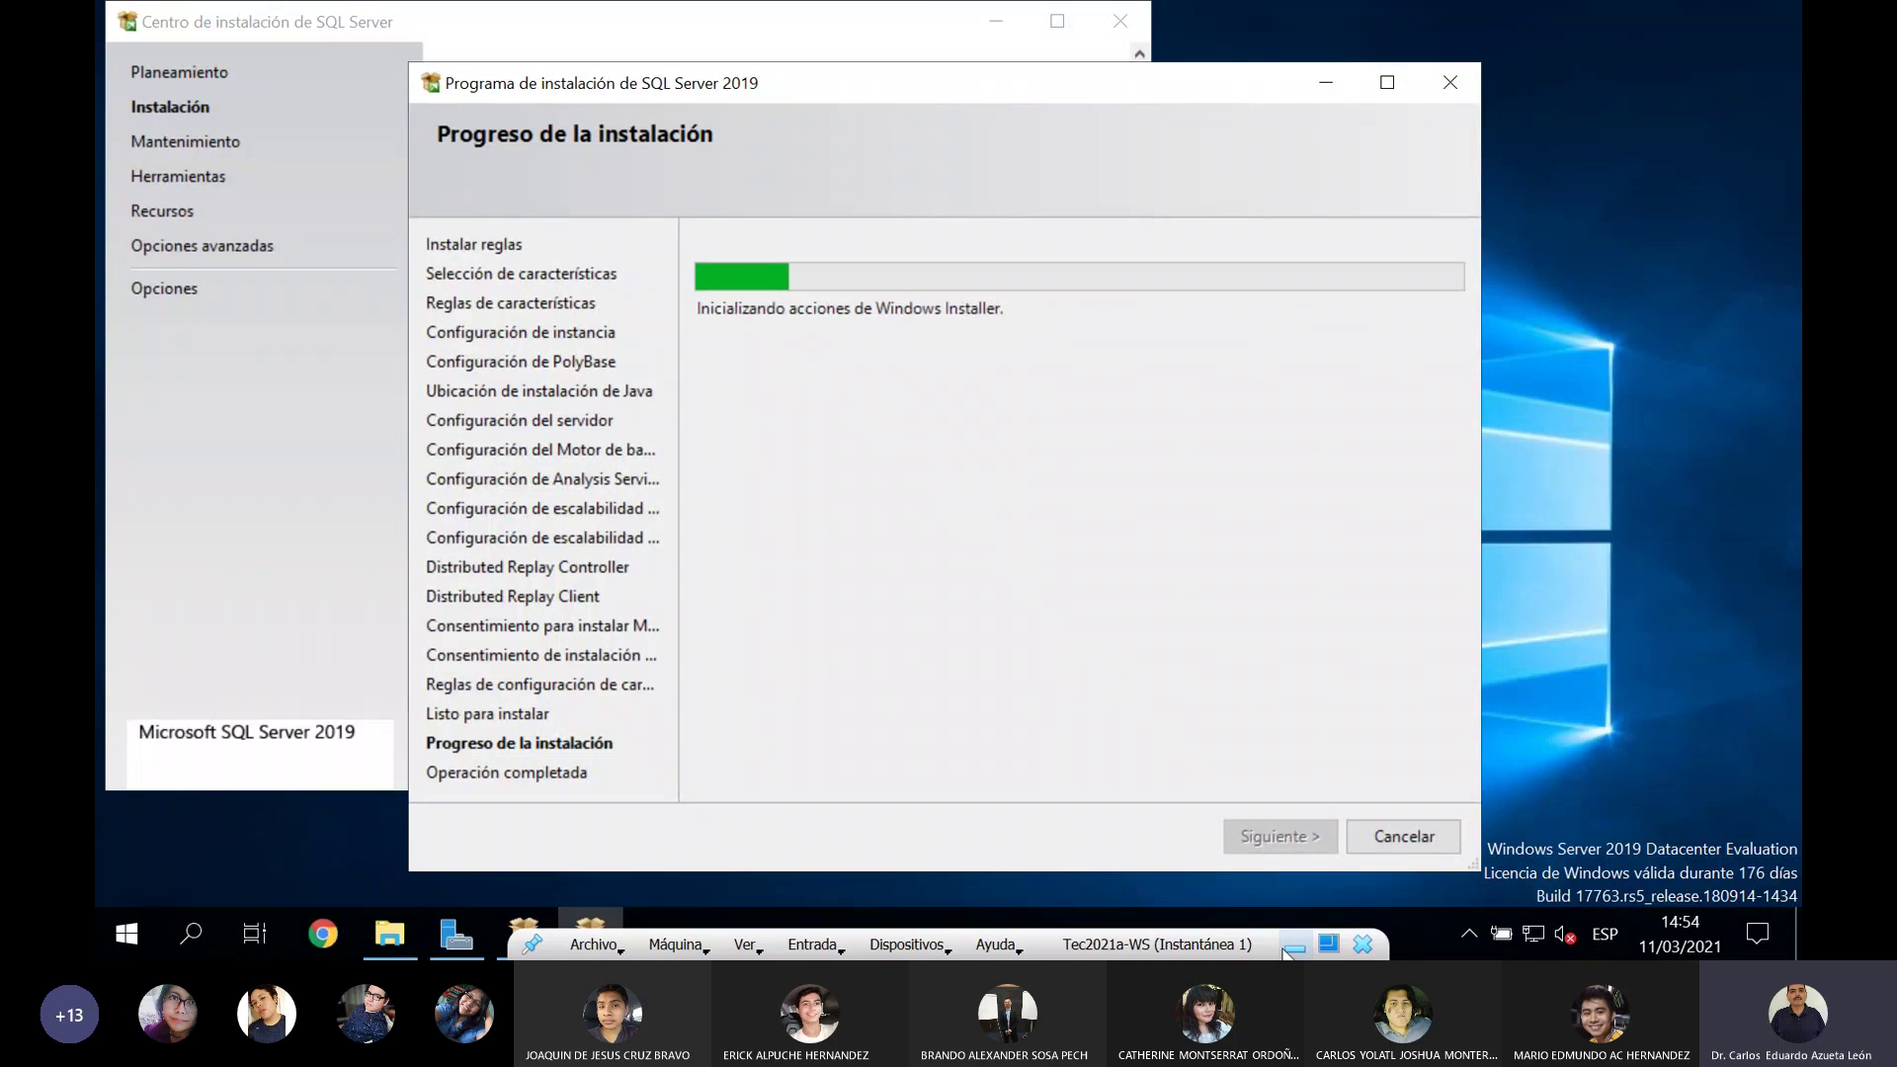
left_click(1294, 946)
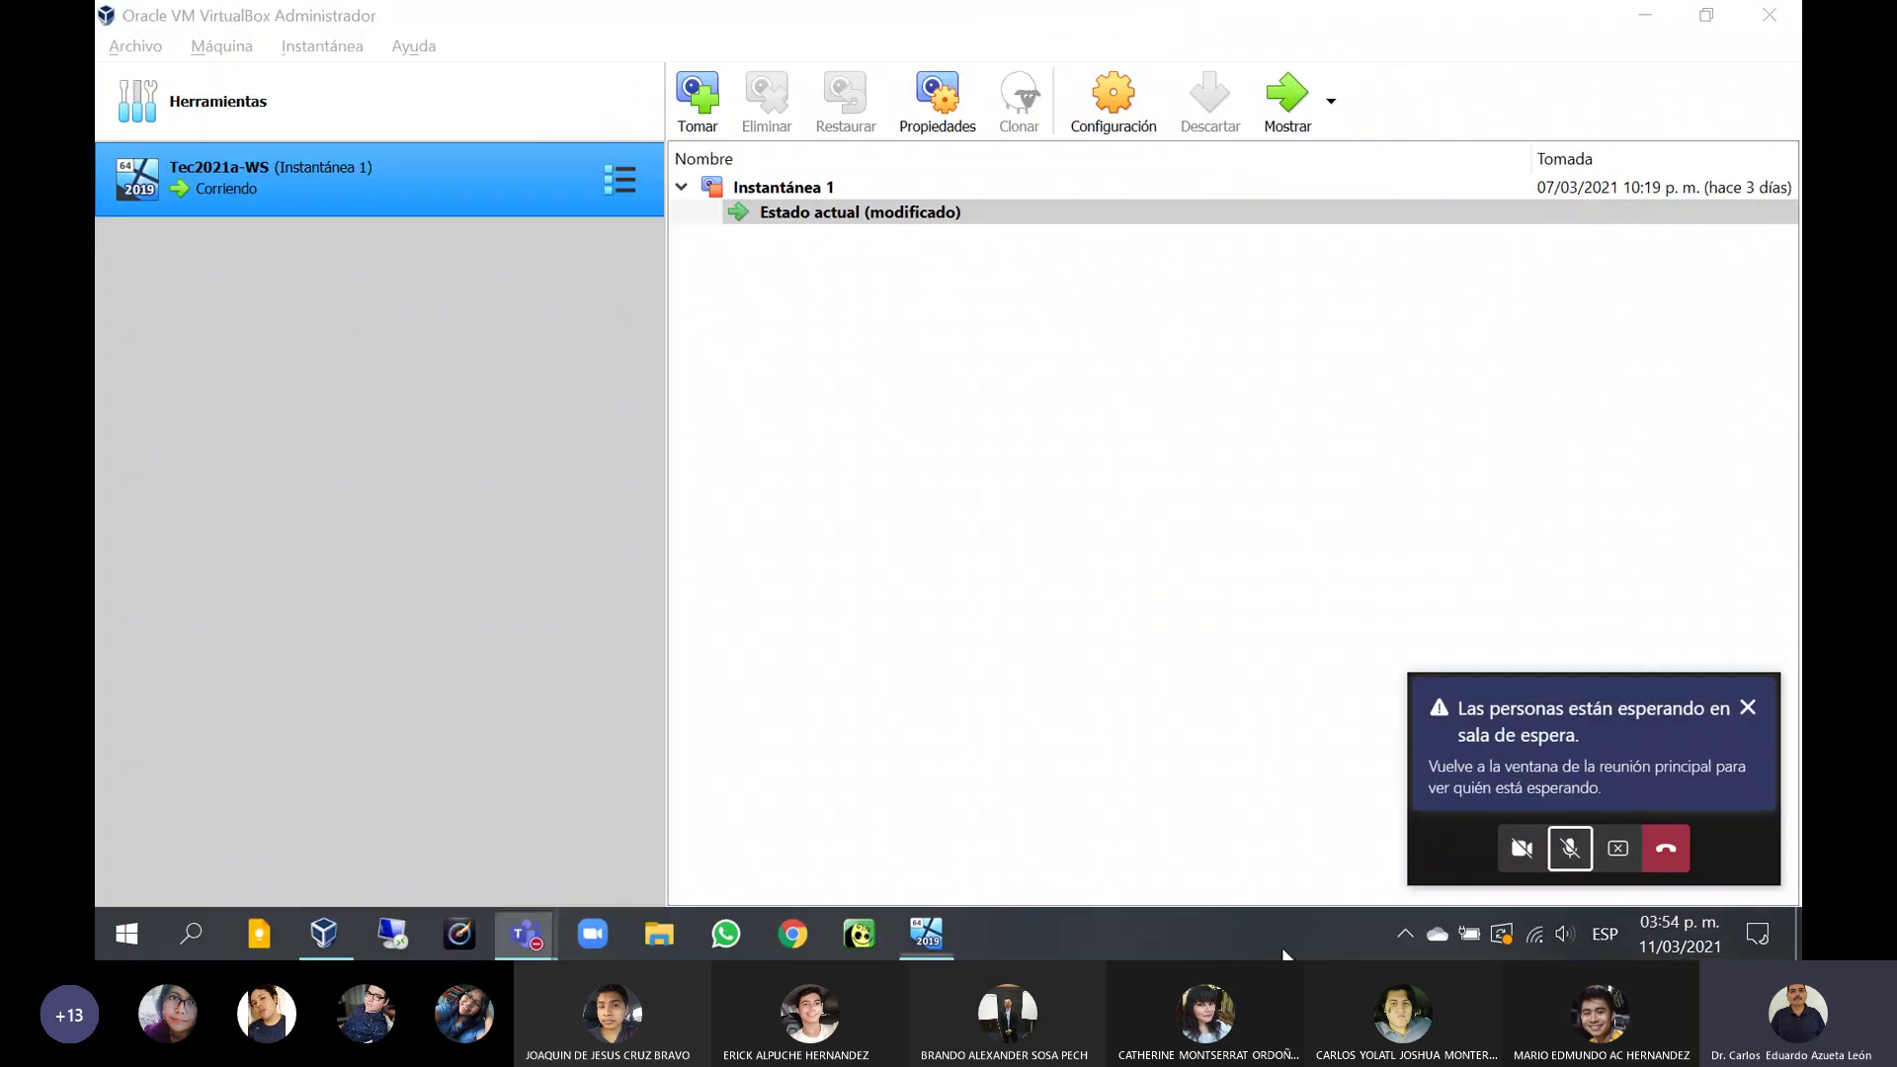
left_click(1601, 756)
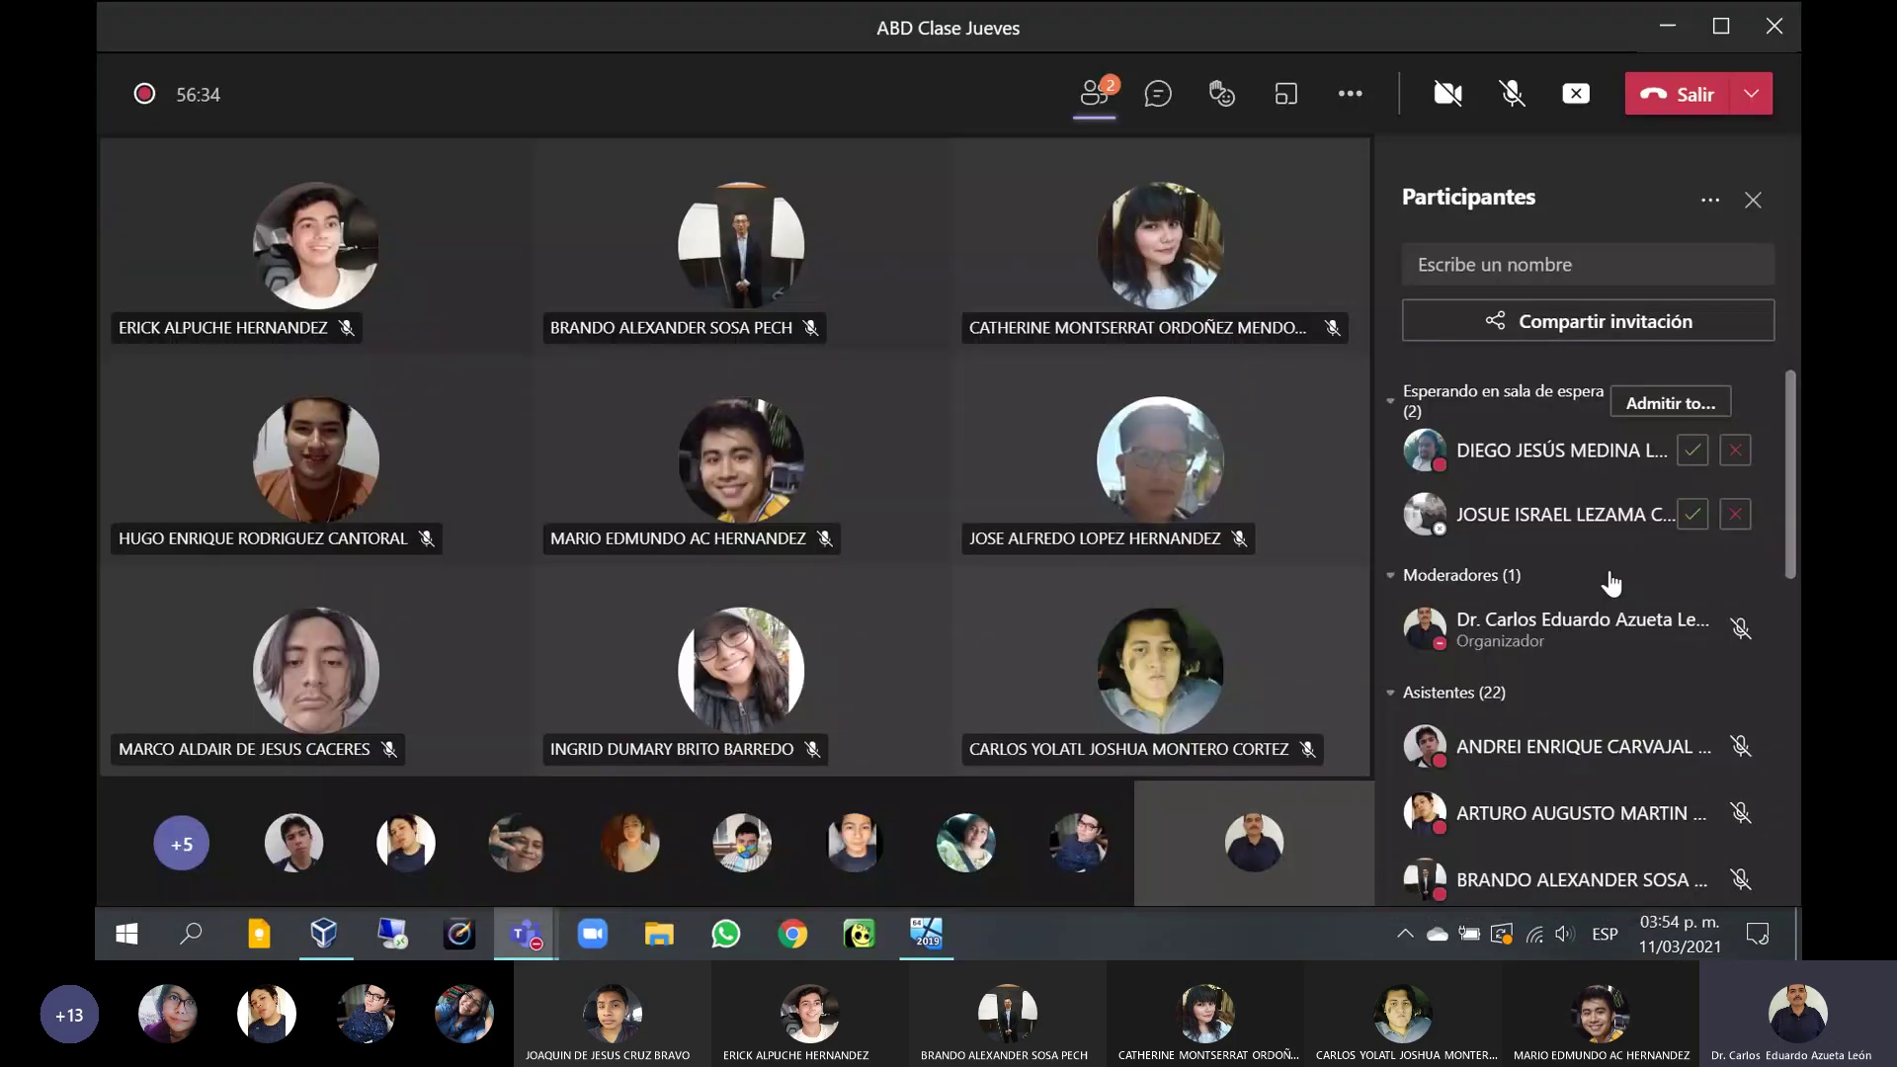
left_click(1670, 402)
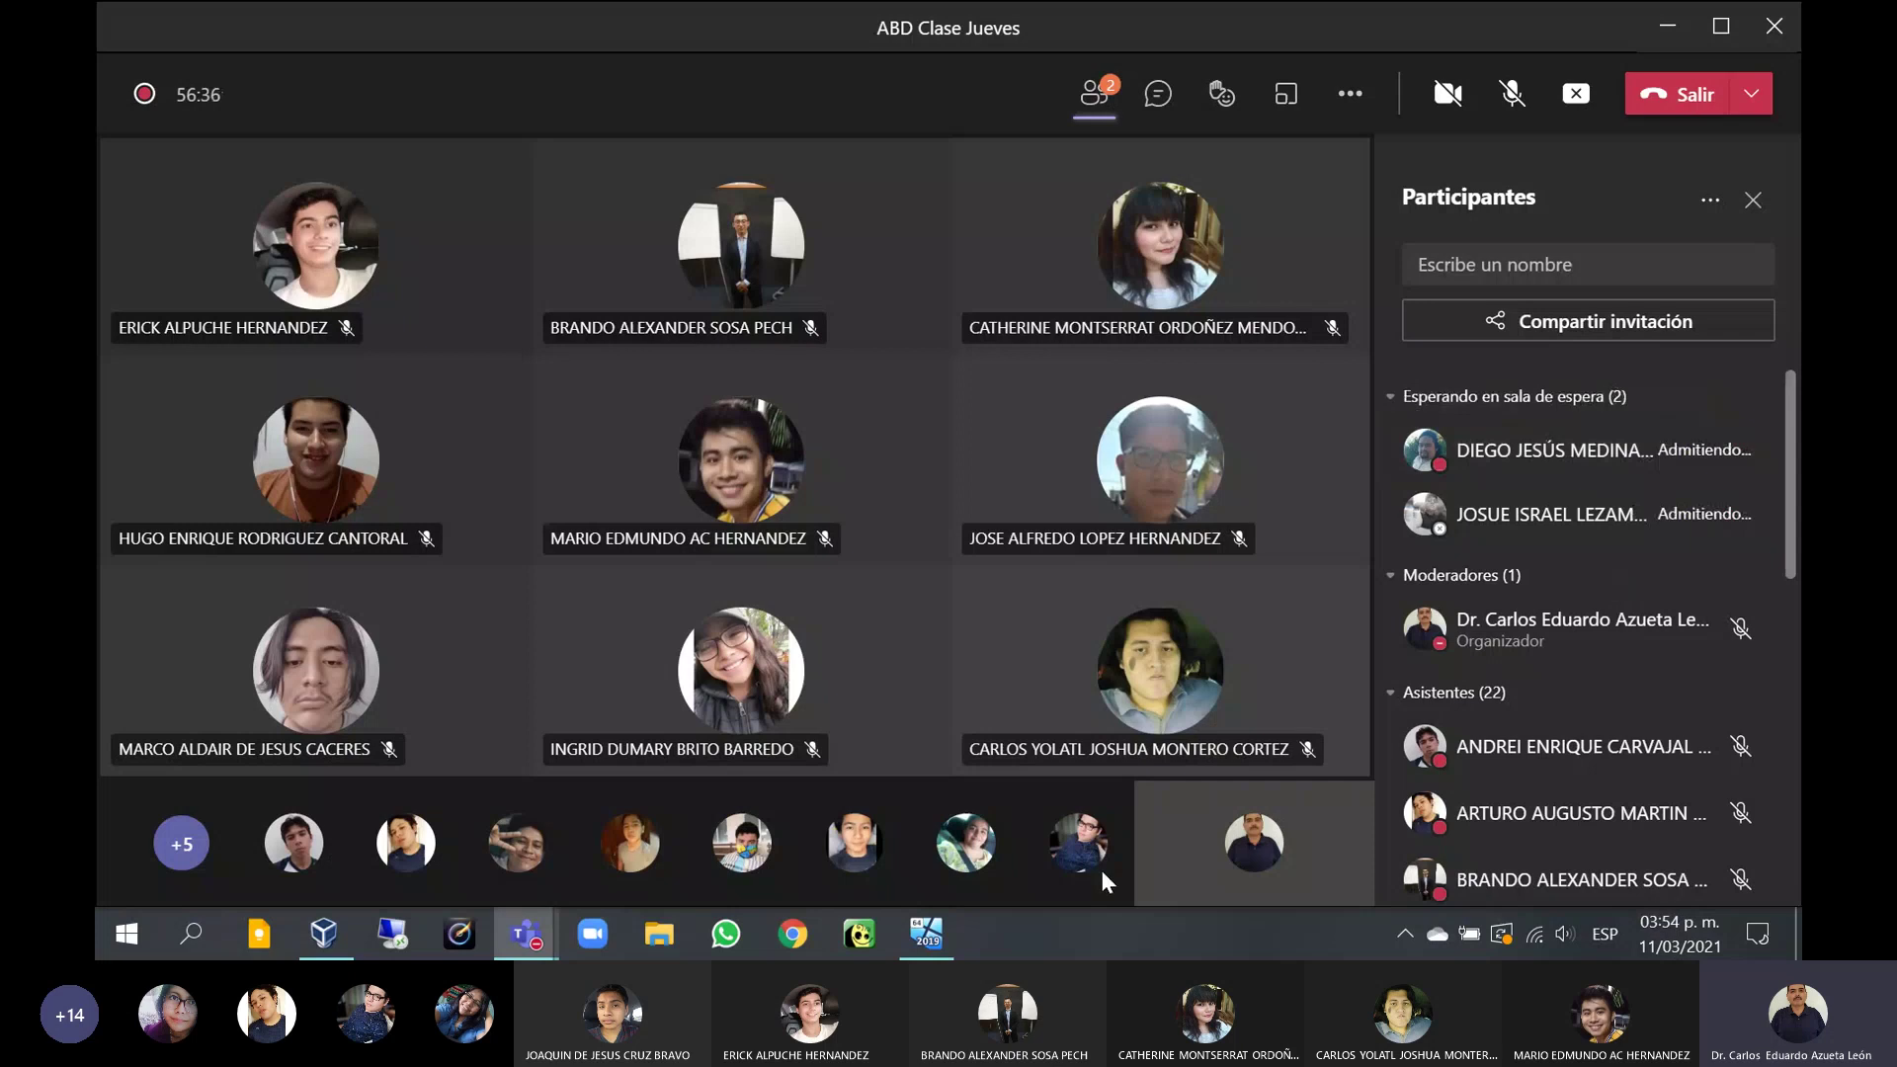
Step: Check the SQL Server 2019 installation progress in the virtual machine and return to the Teams meeting
left_click(522, 933)
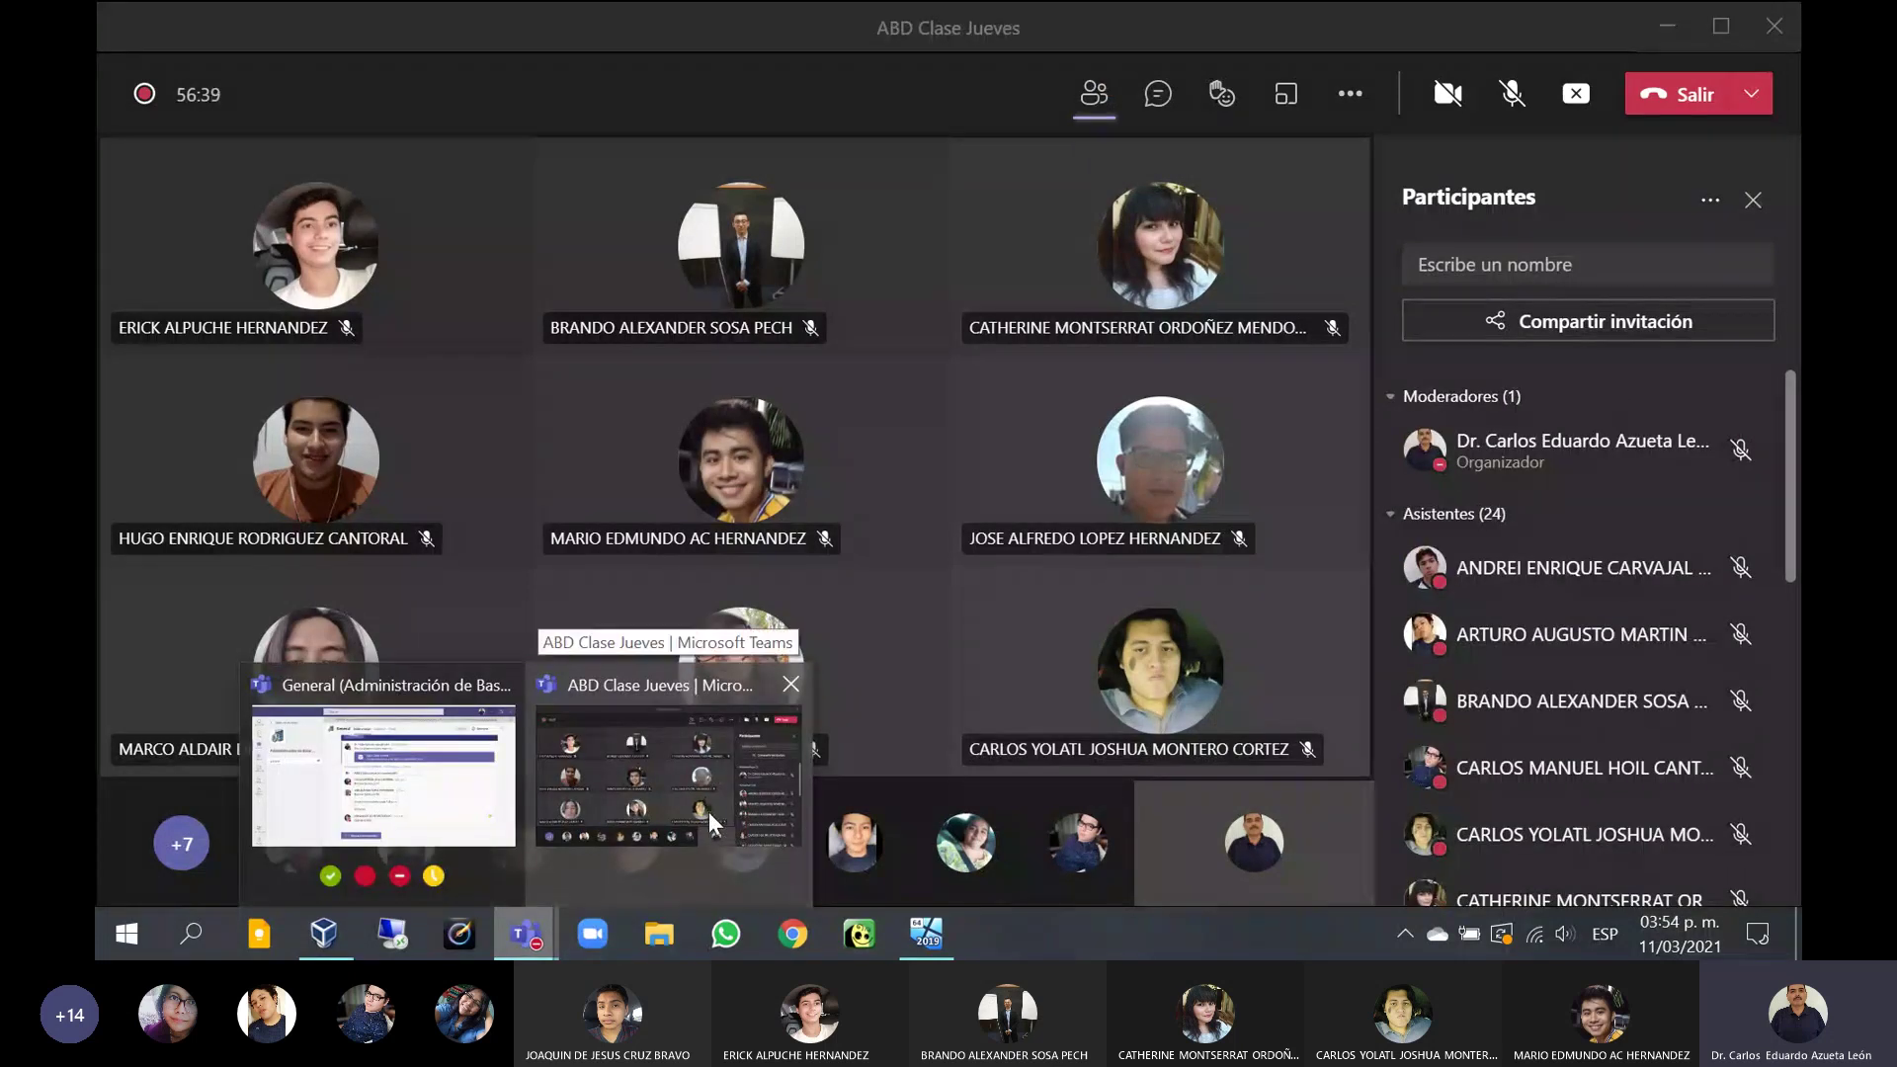
left_click(925, 932)
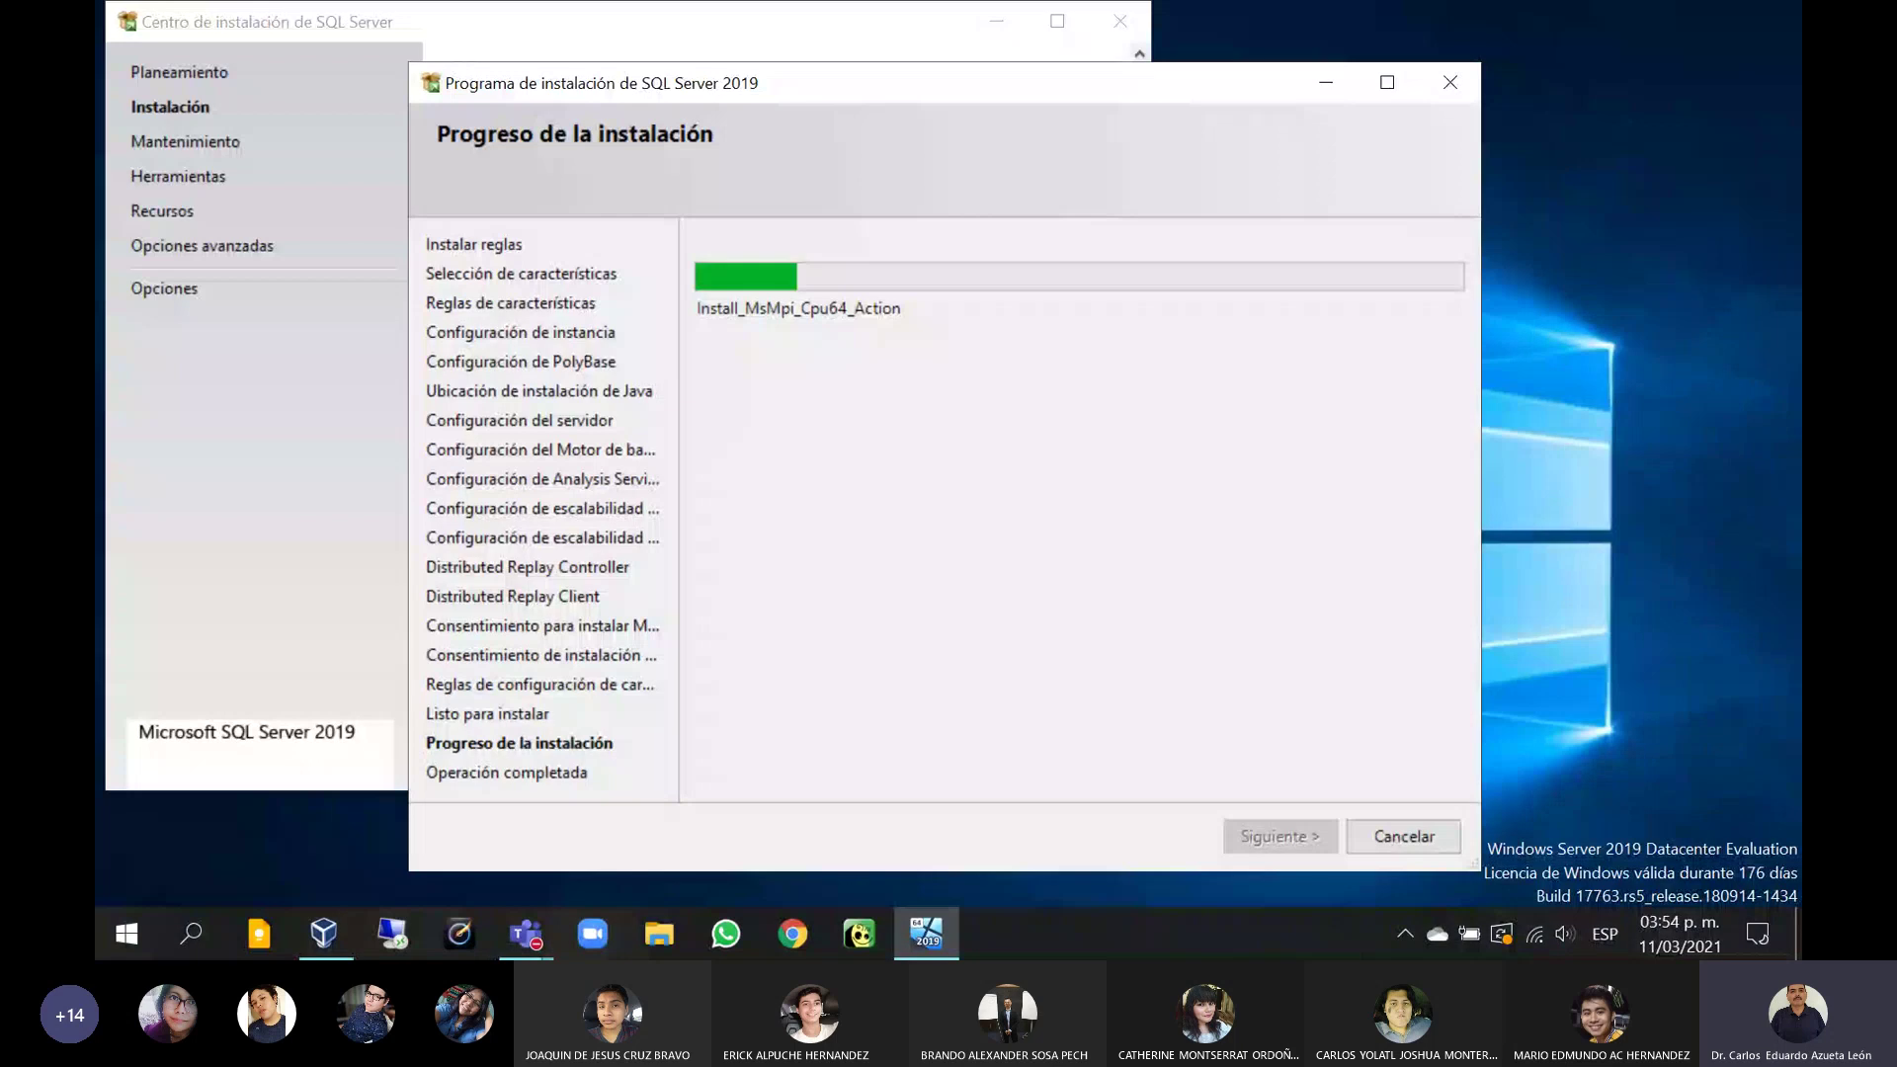
left_click(1122, 842)
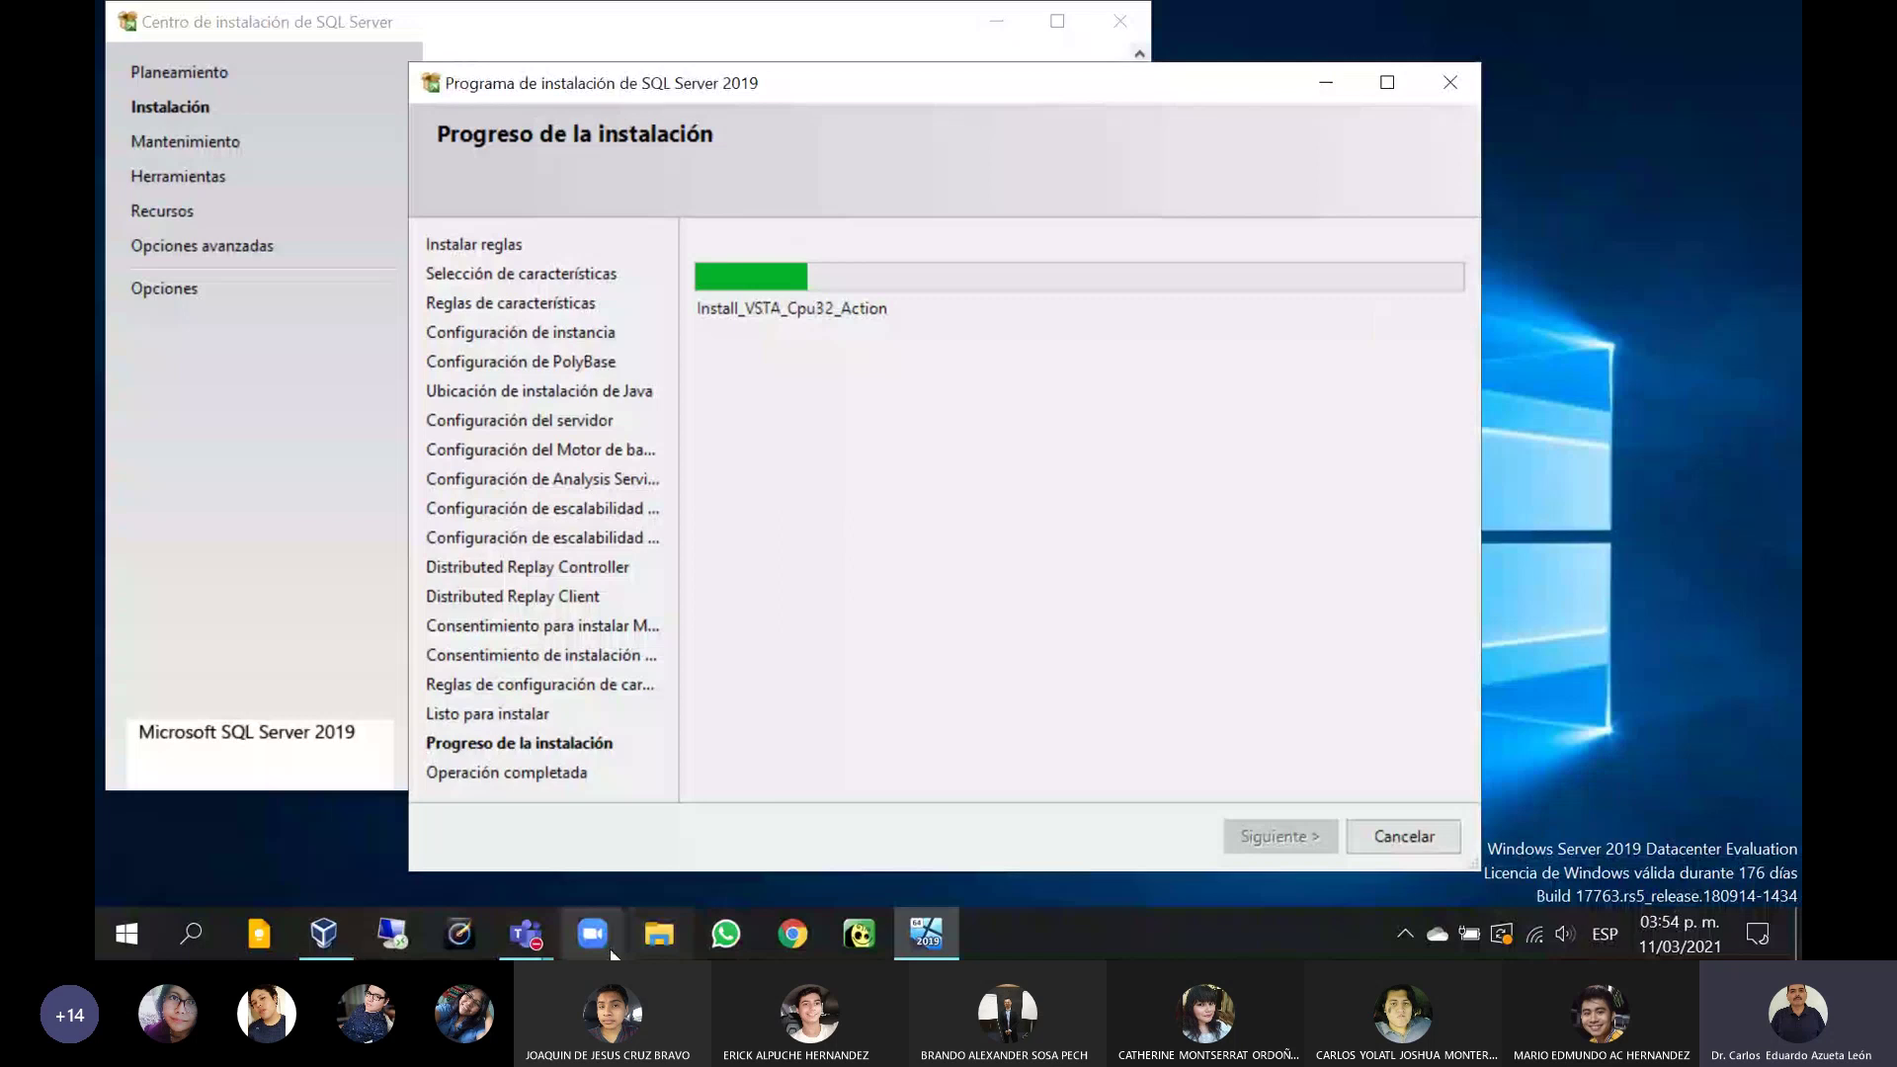
left_click(526, 934)
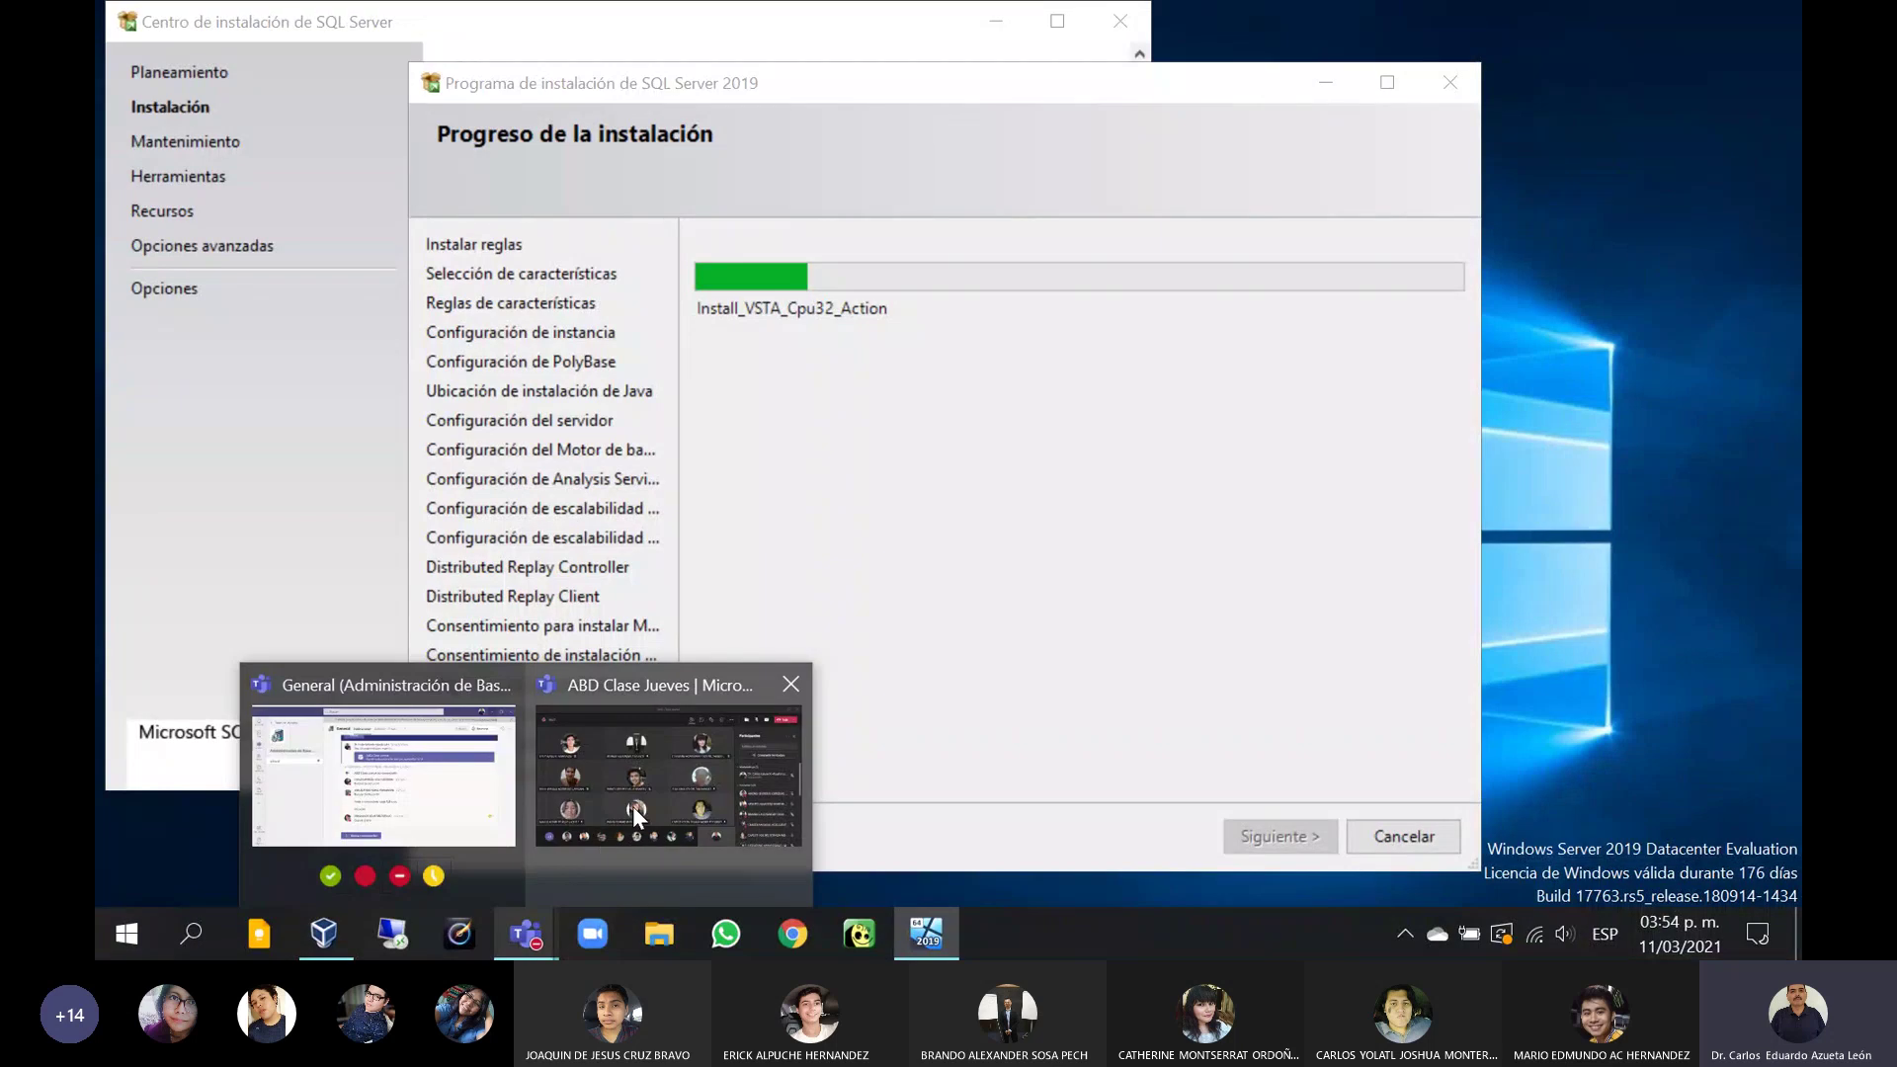
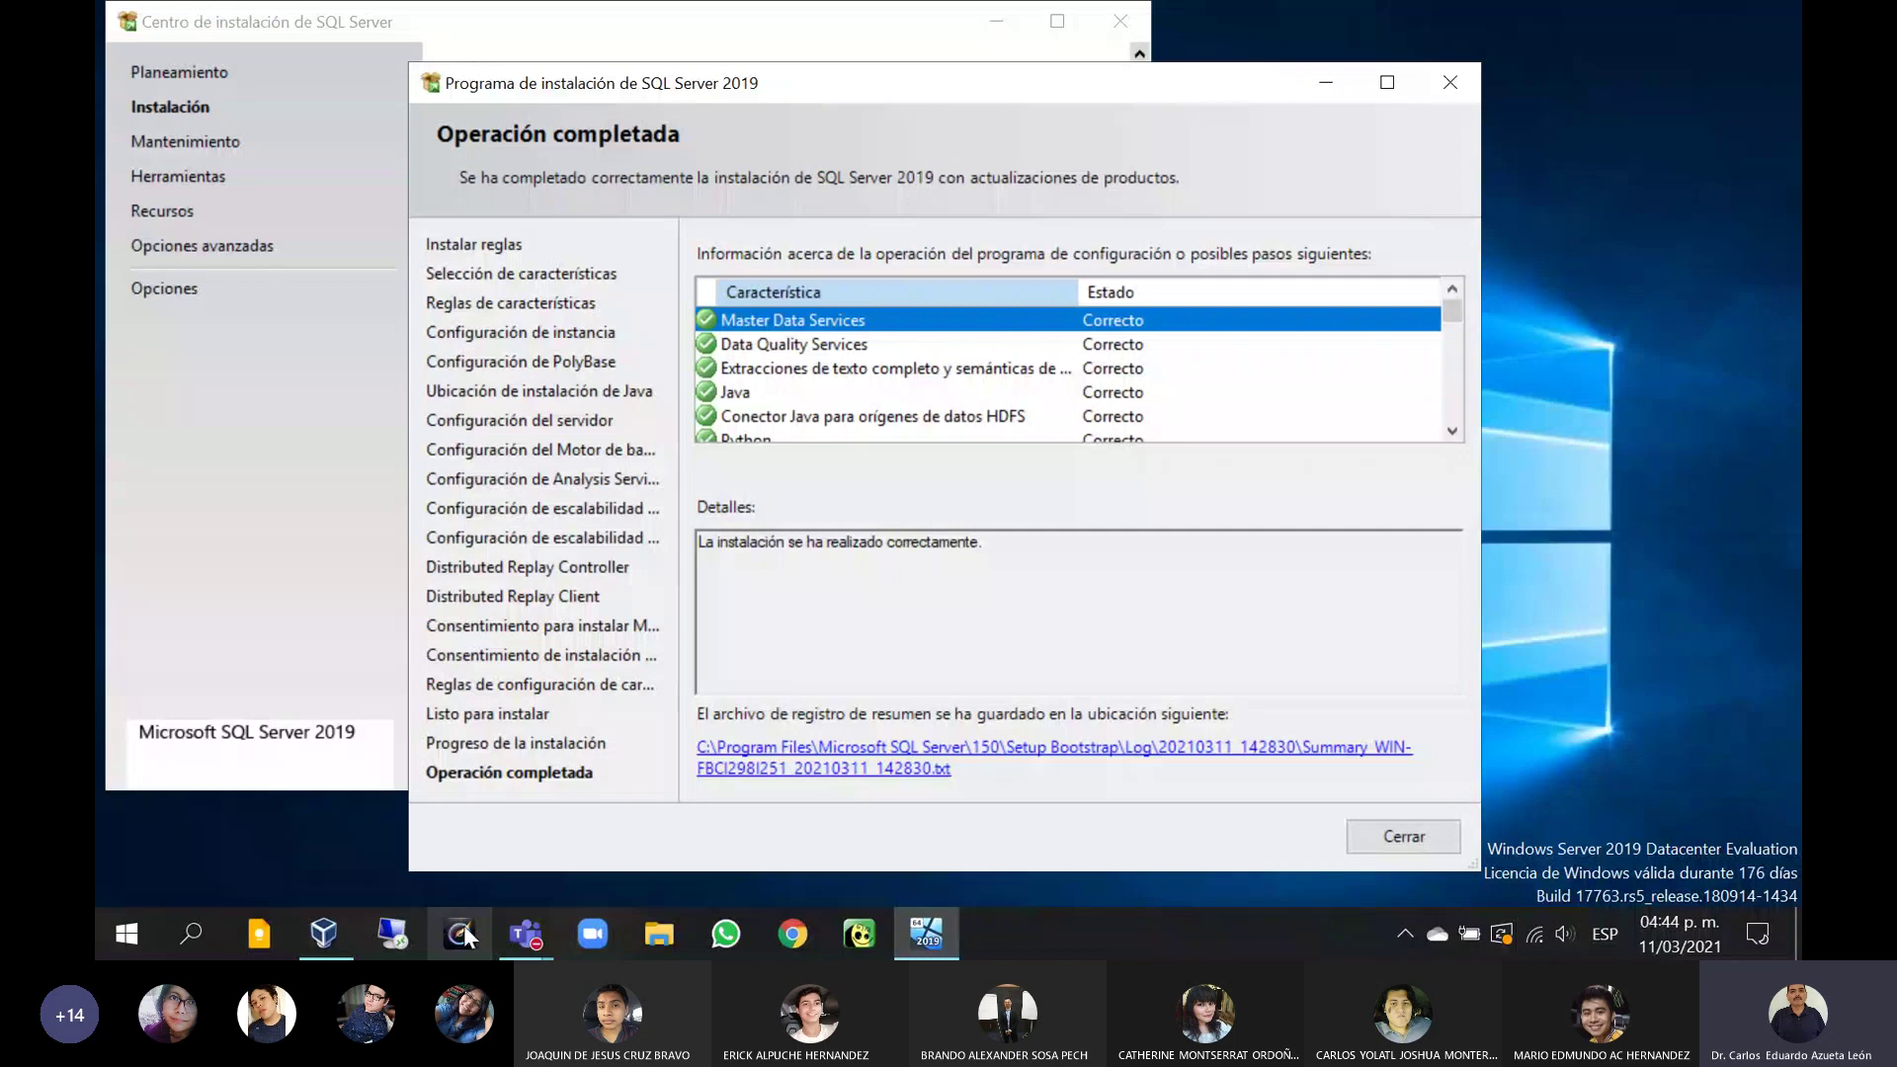
Step: Unmute the microphone in the Teams meeting and open the screen-sharing options
mouse_move(530, 939)
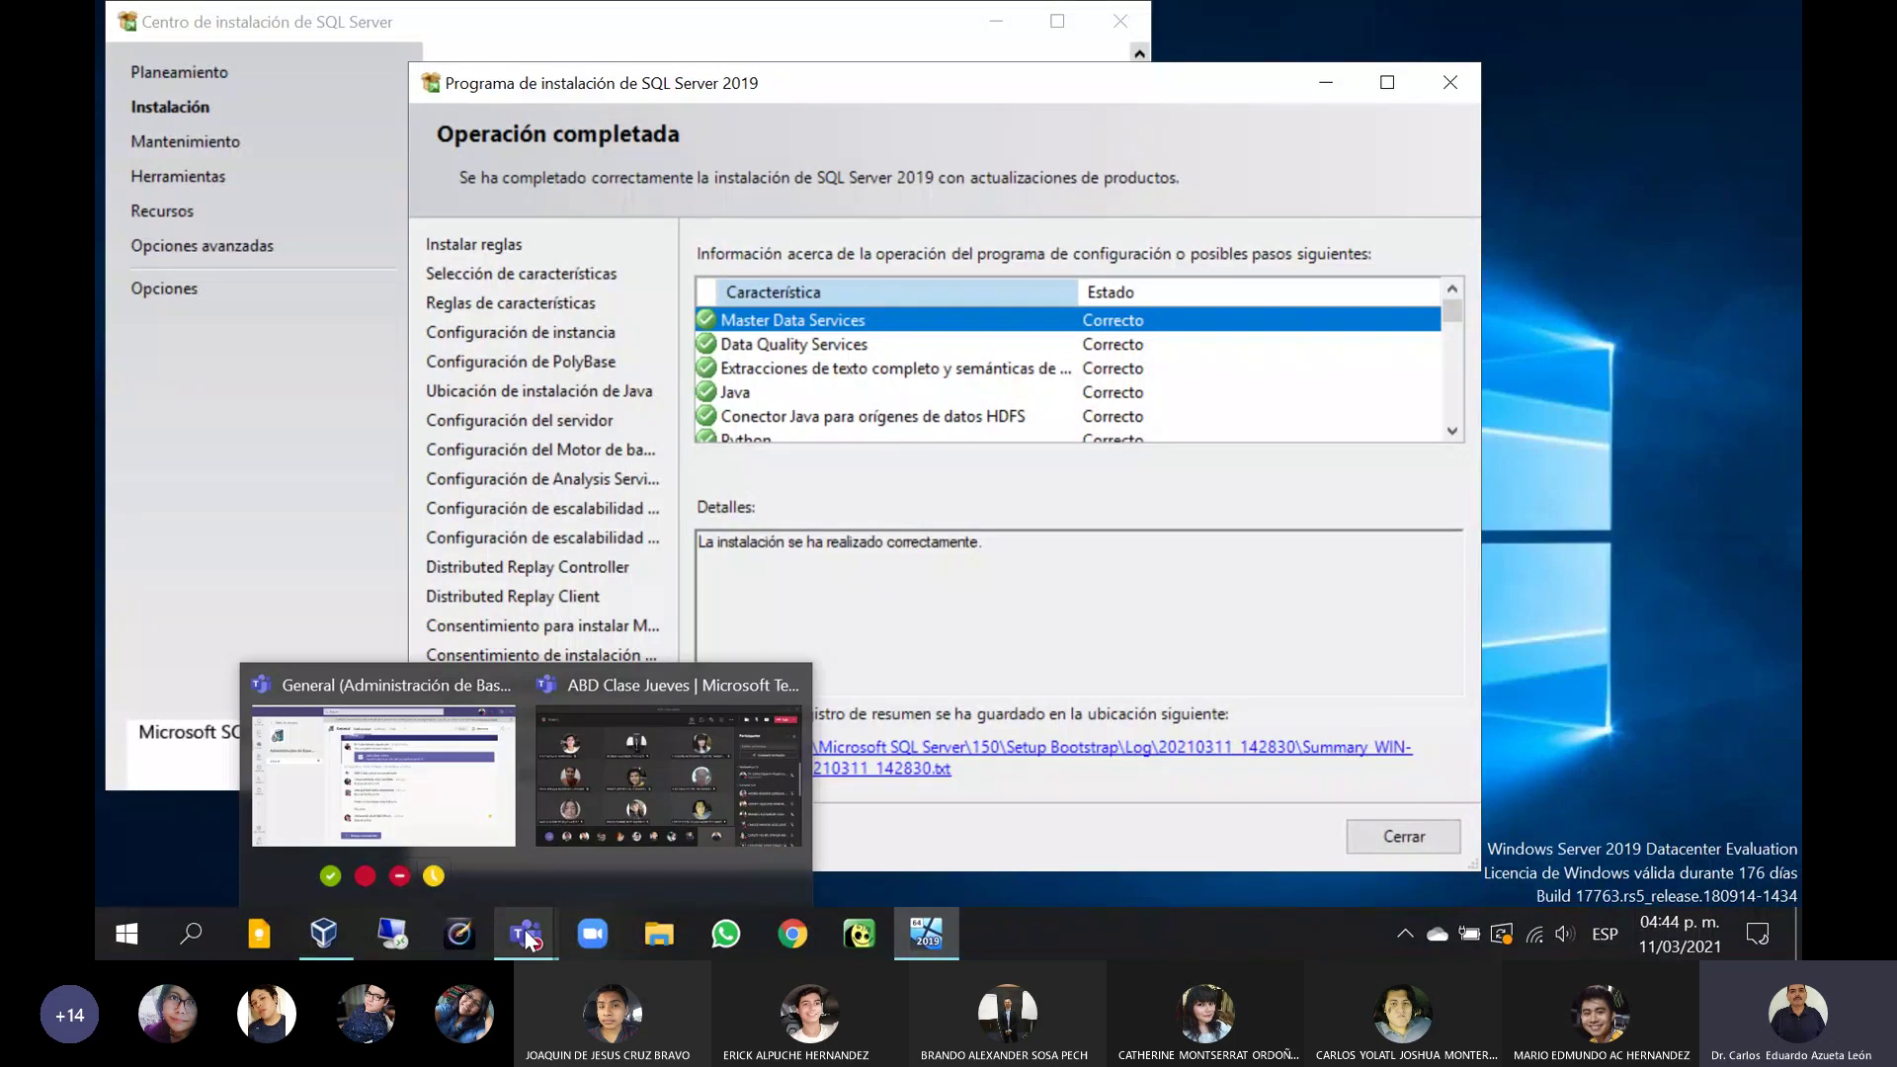
left_click(668, 775)
left_click(1512, 92)
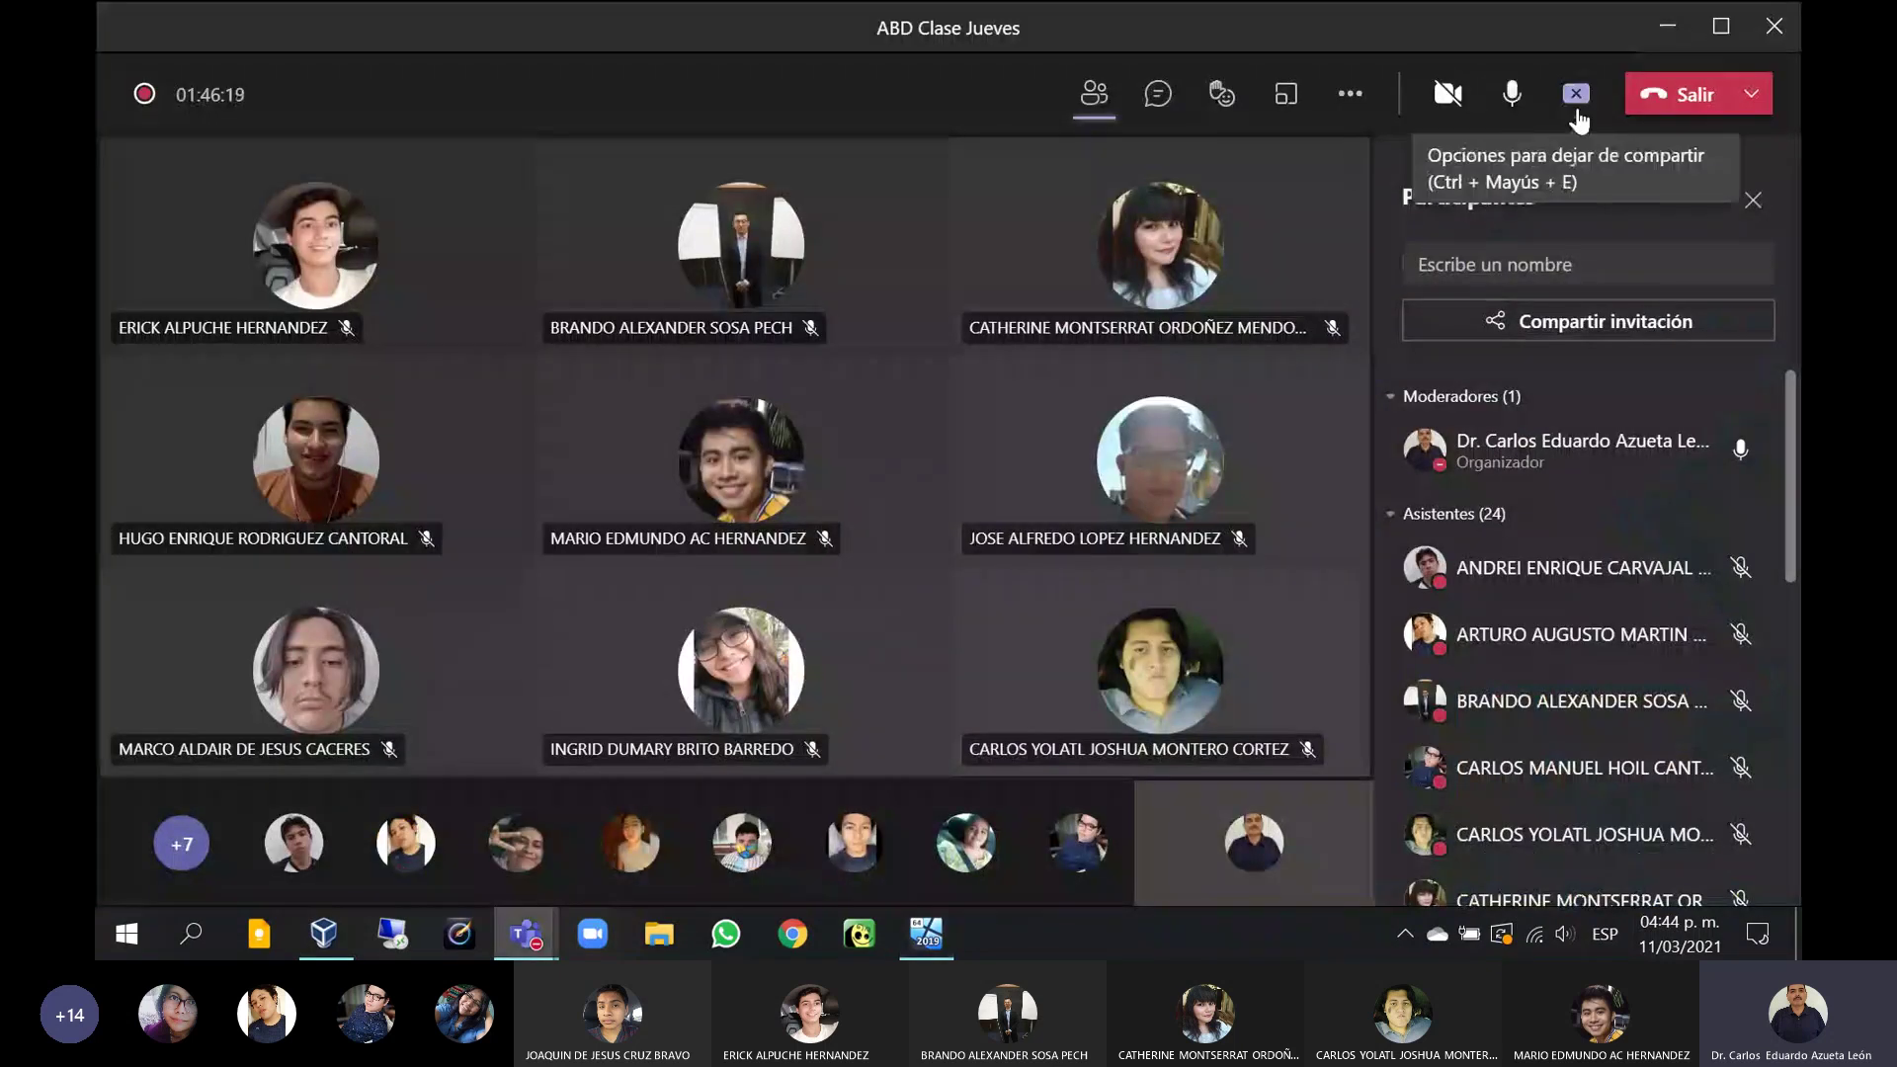
left_click(1576, 111)
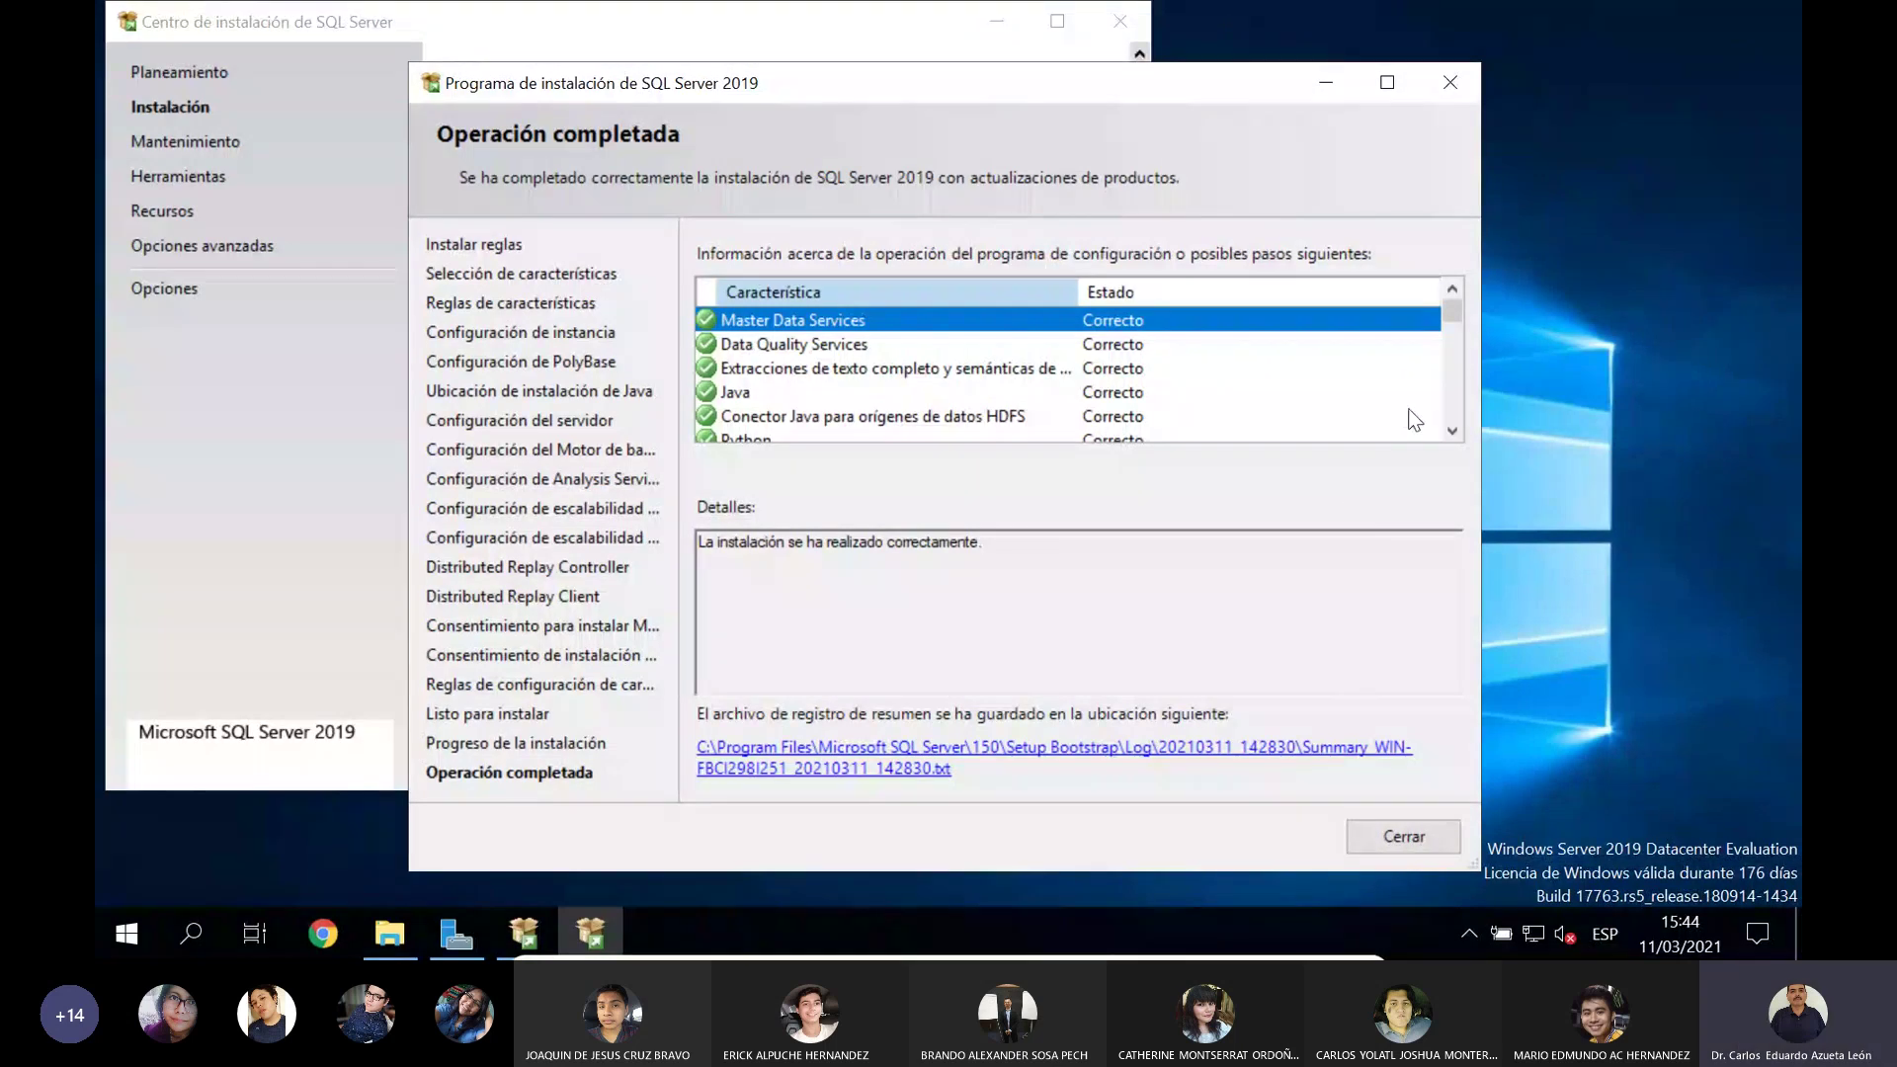
Step: Review the installed feature statuses, and close the SQL Server 2019 setup wizard and the installation center
scroll(1415, 420, "down", 6)
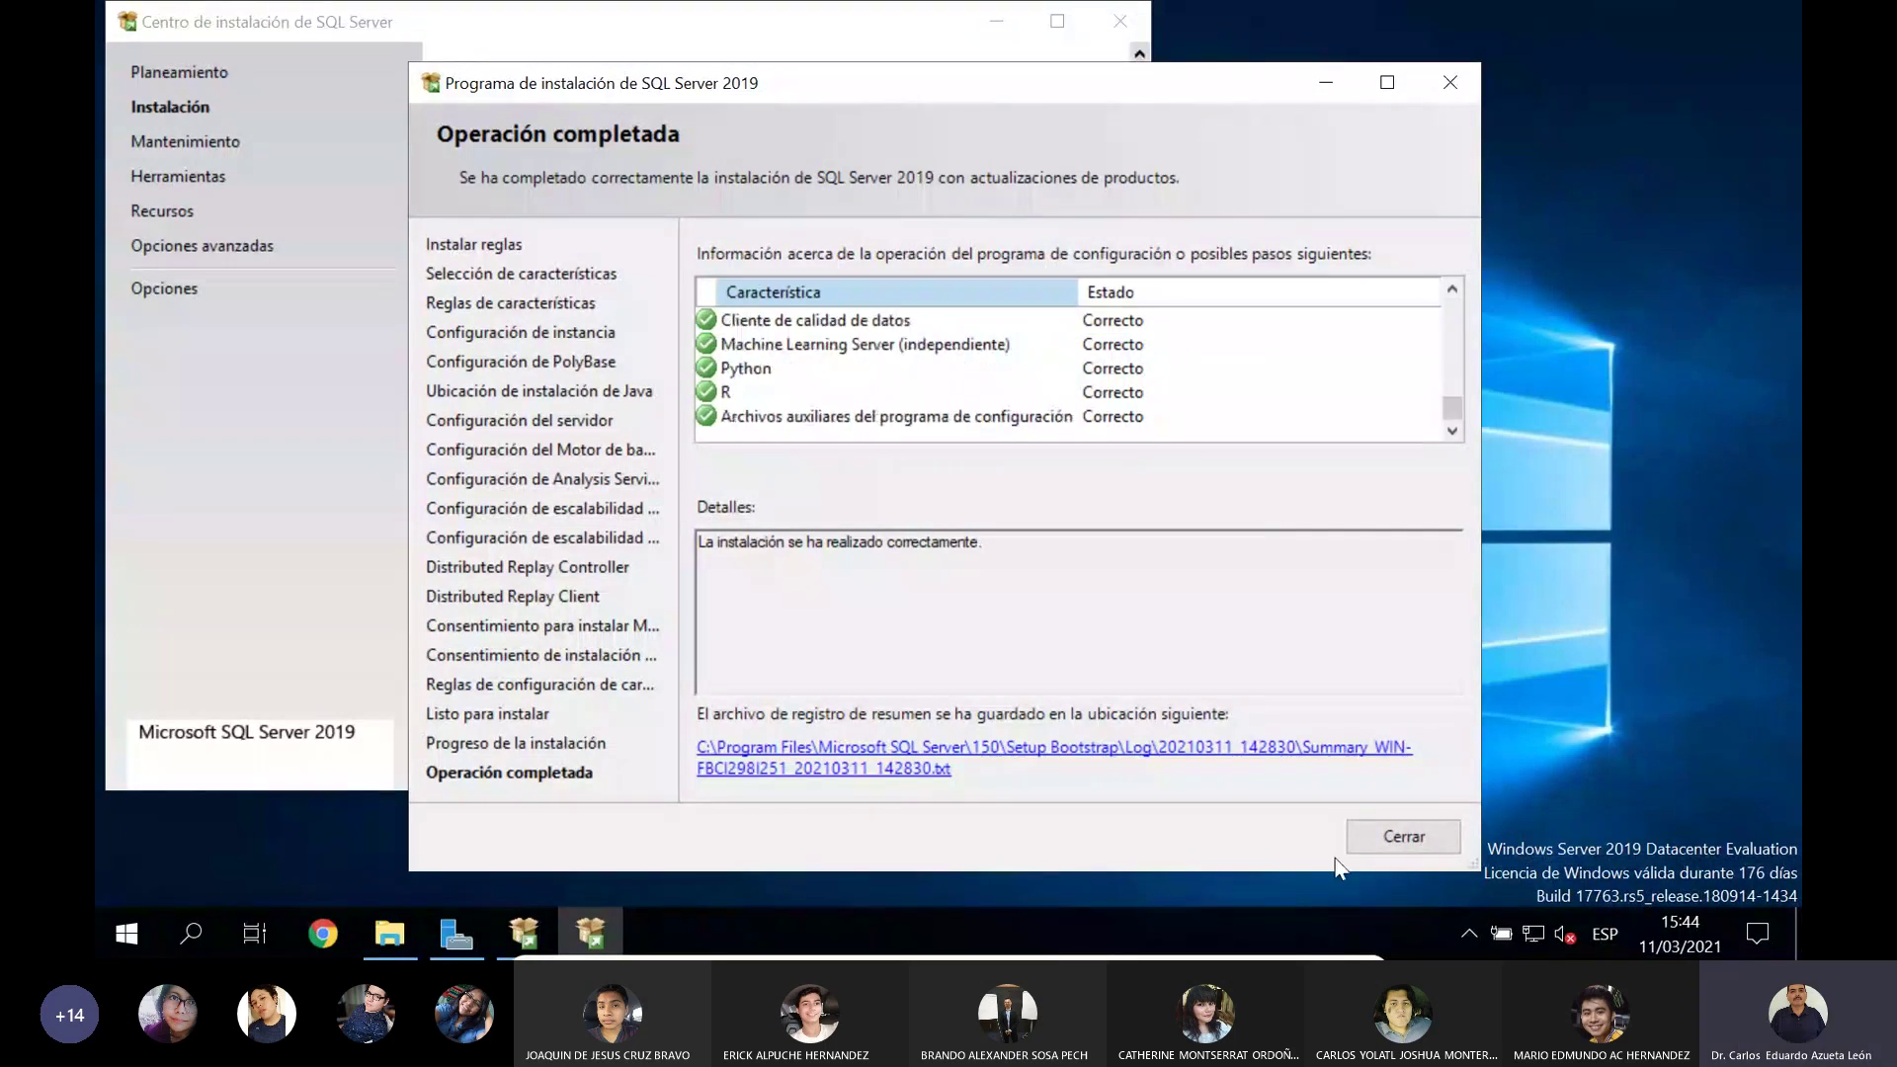
left_click(1423, 838)
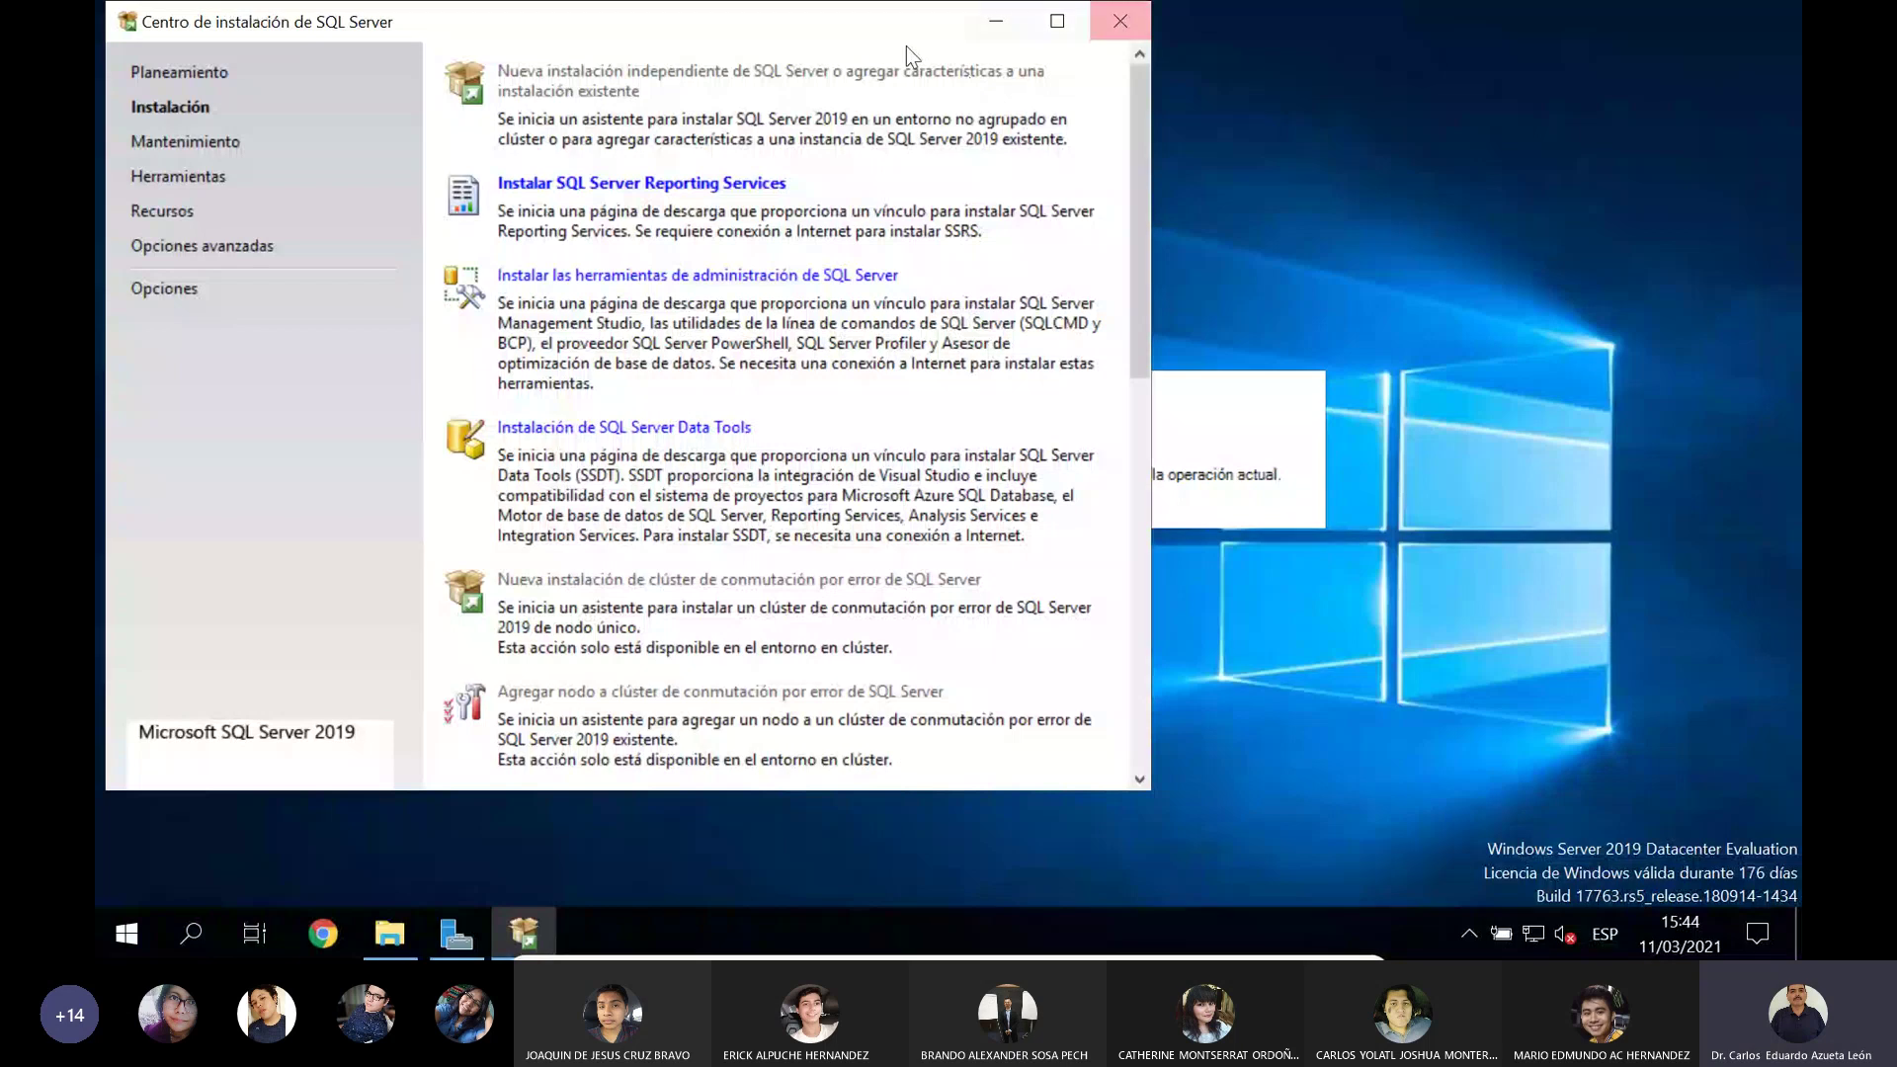
left_click(1117, 29)
Step: Copy SSMS-Setup-ESN from the shared drive Compartida (Z:) to the desktop, and minimize the file window
left_click(389, 933)
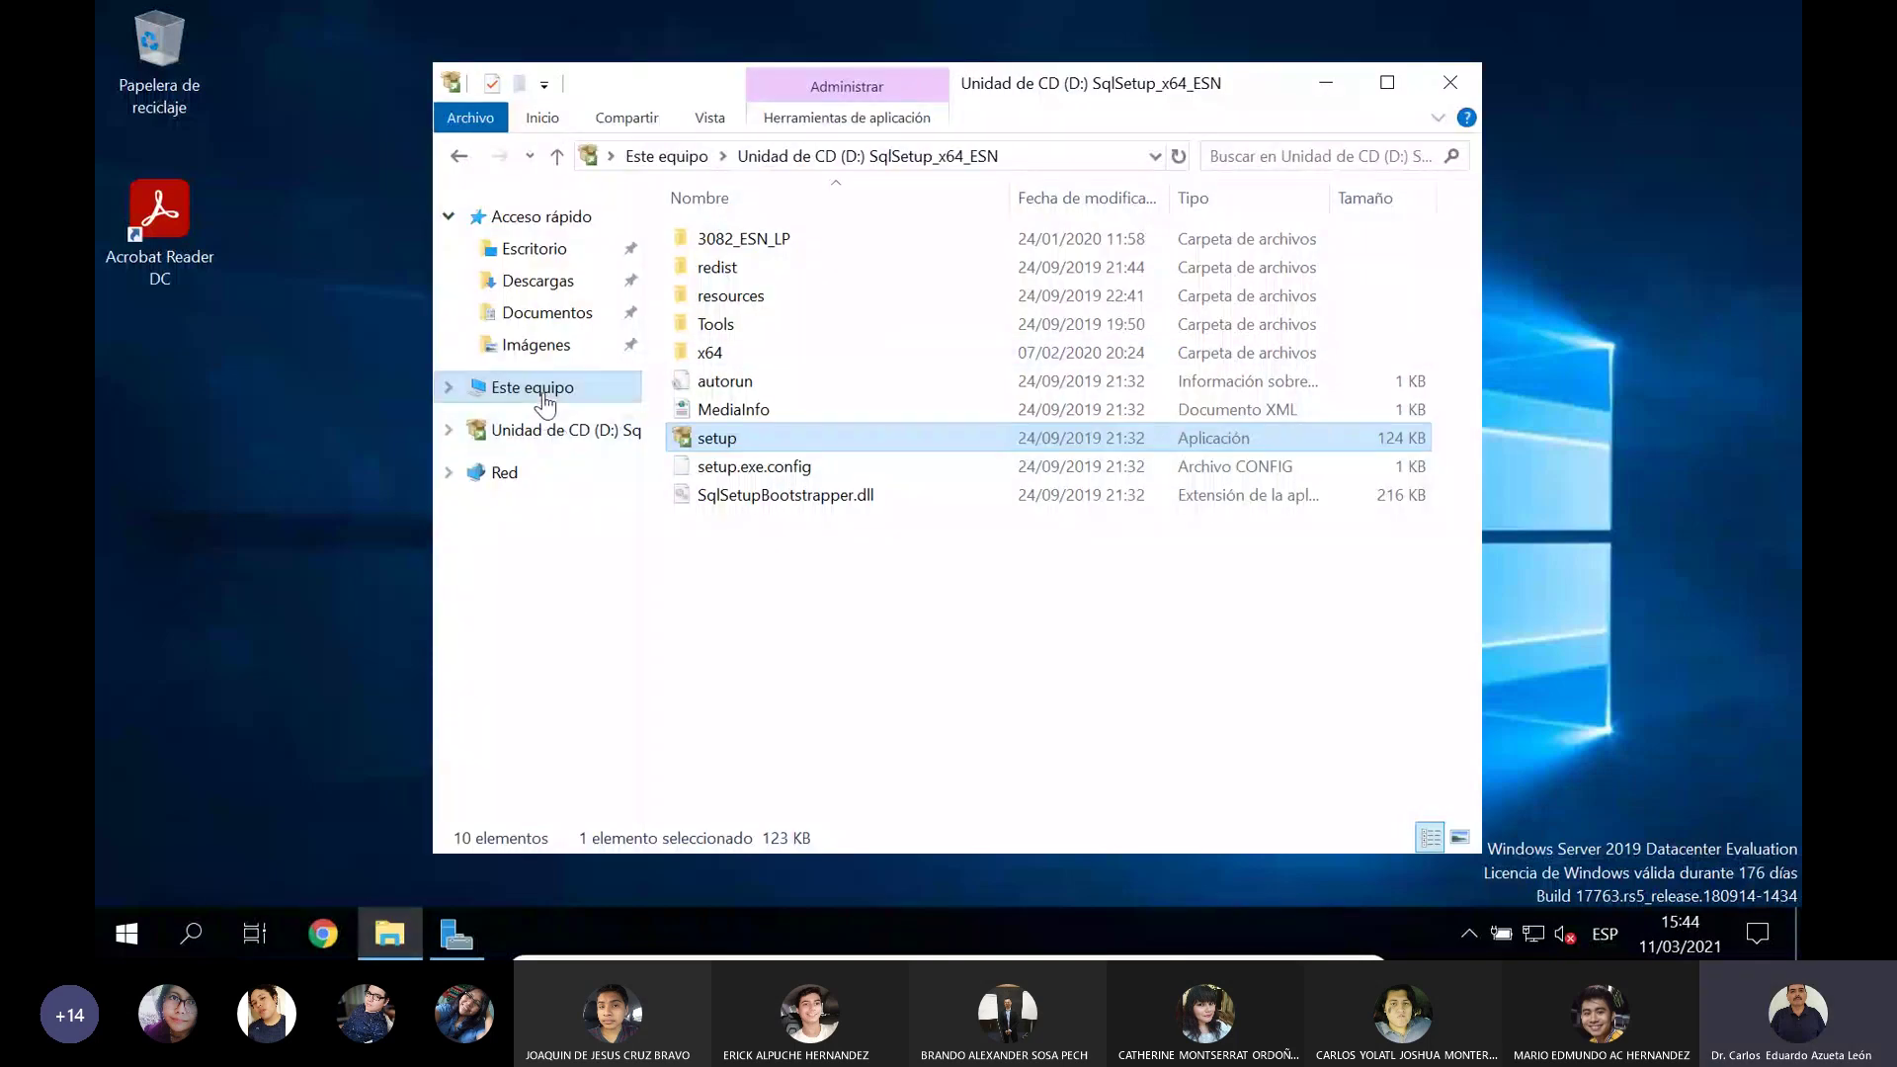
left_click(539, 387)
double_click(886, 705)
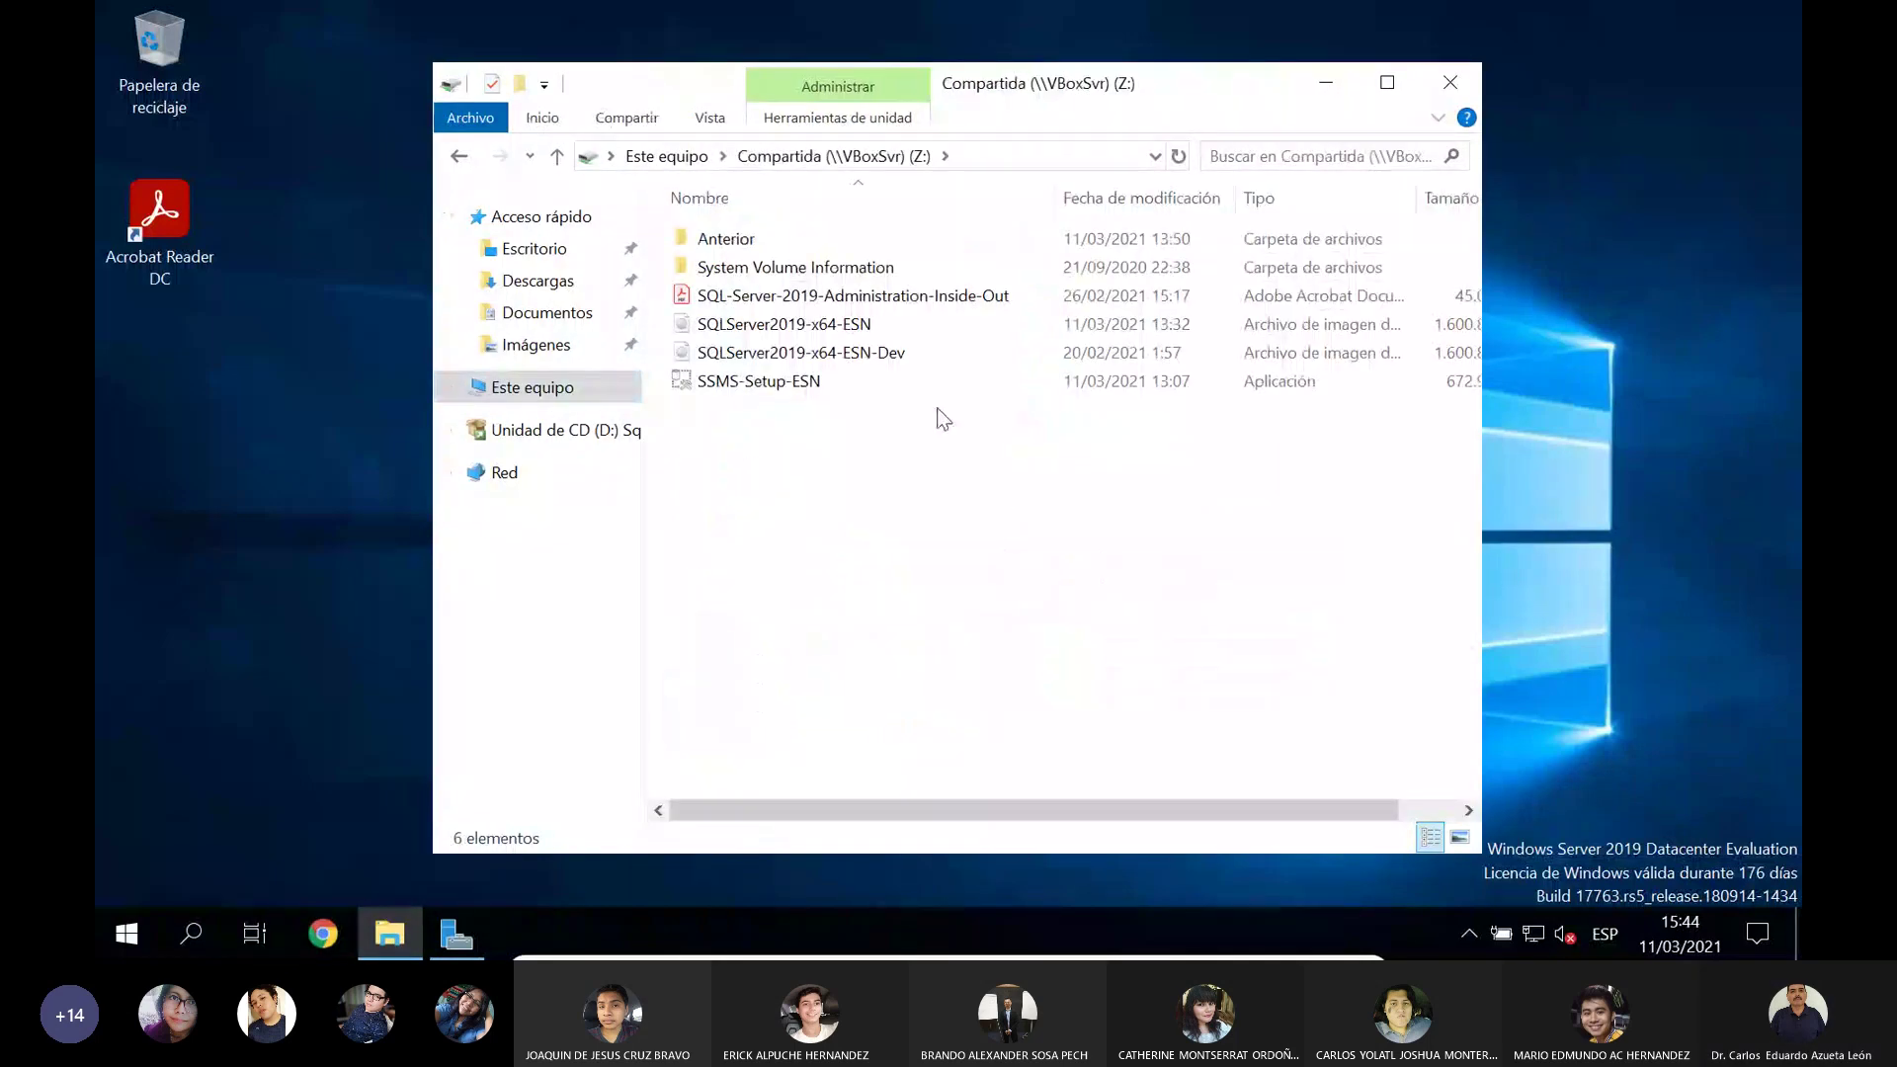
left_click(774, 383)
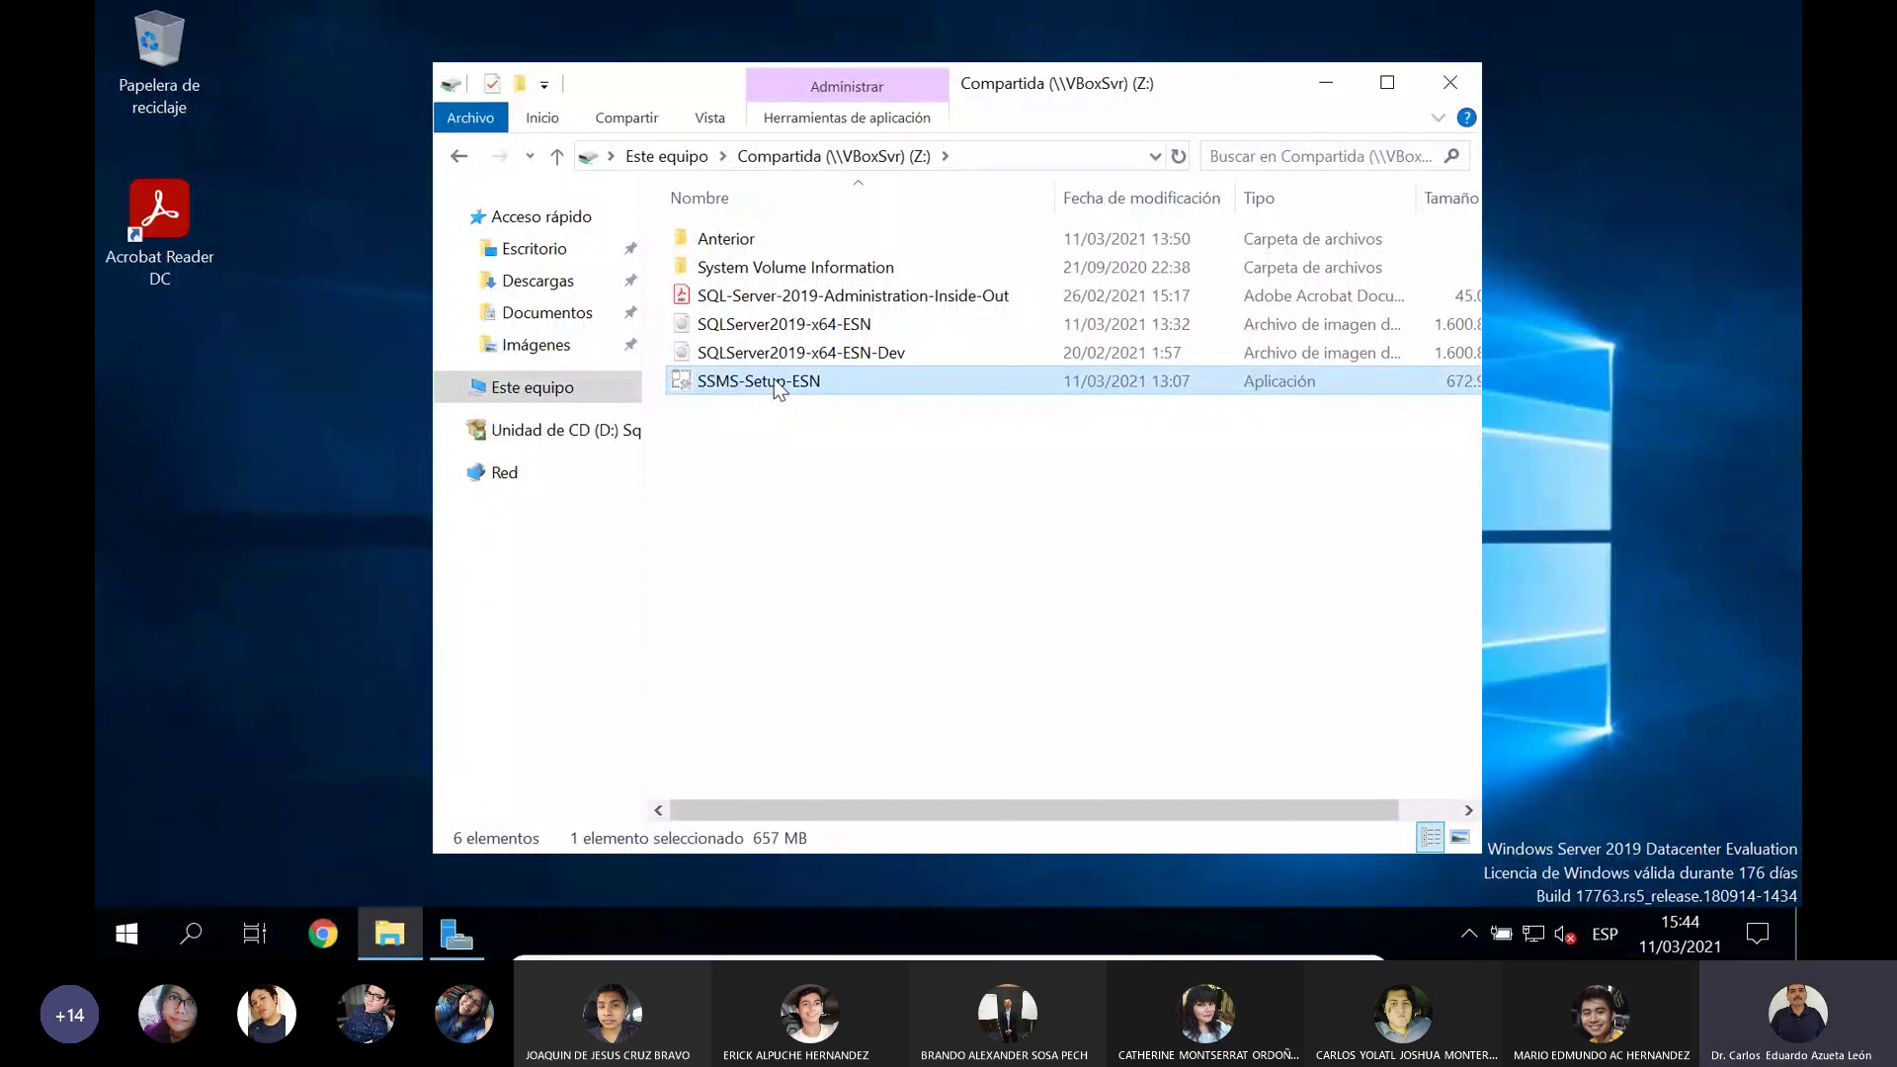
right_click(169, 399)
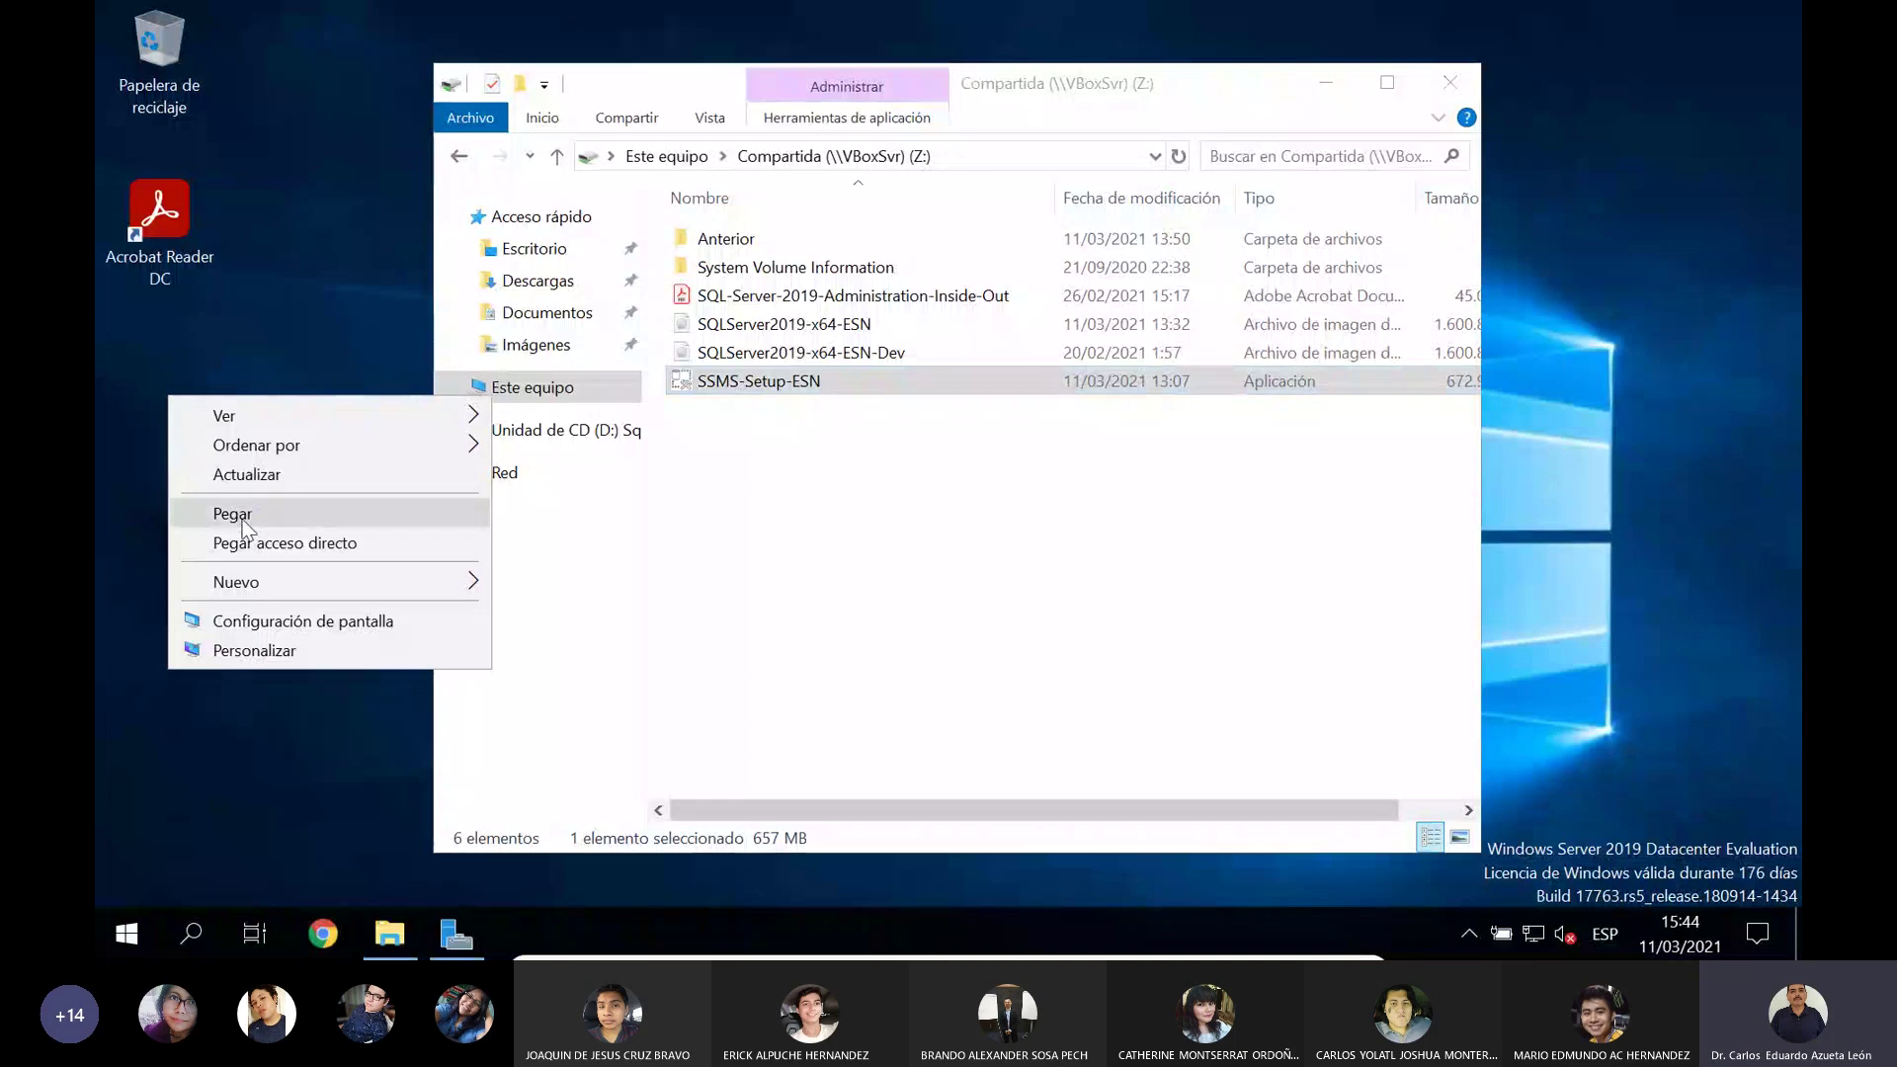
left_click(244, 521)
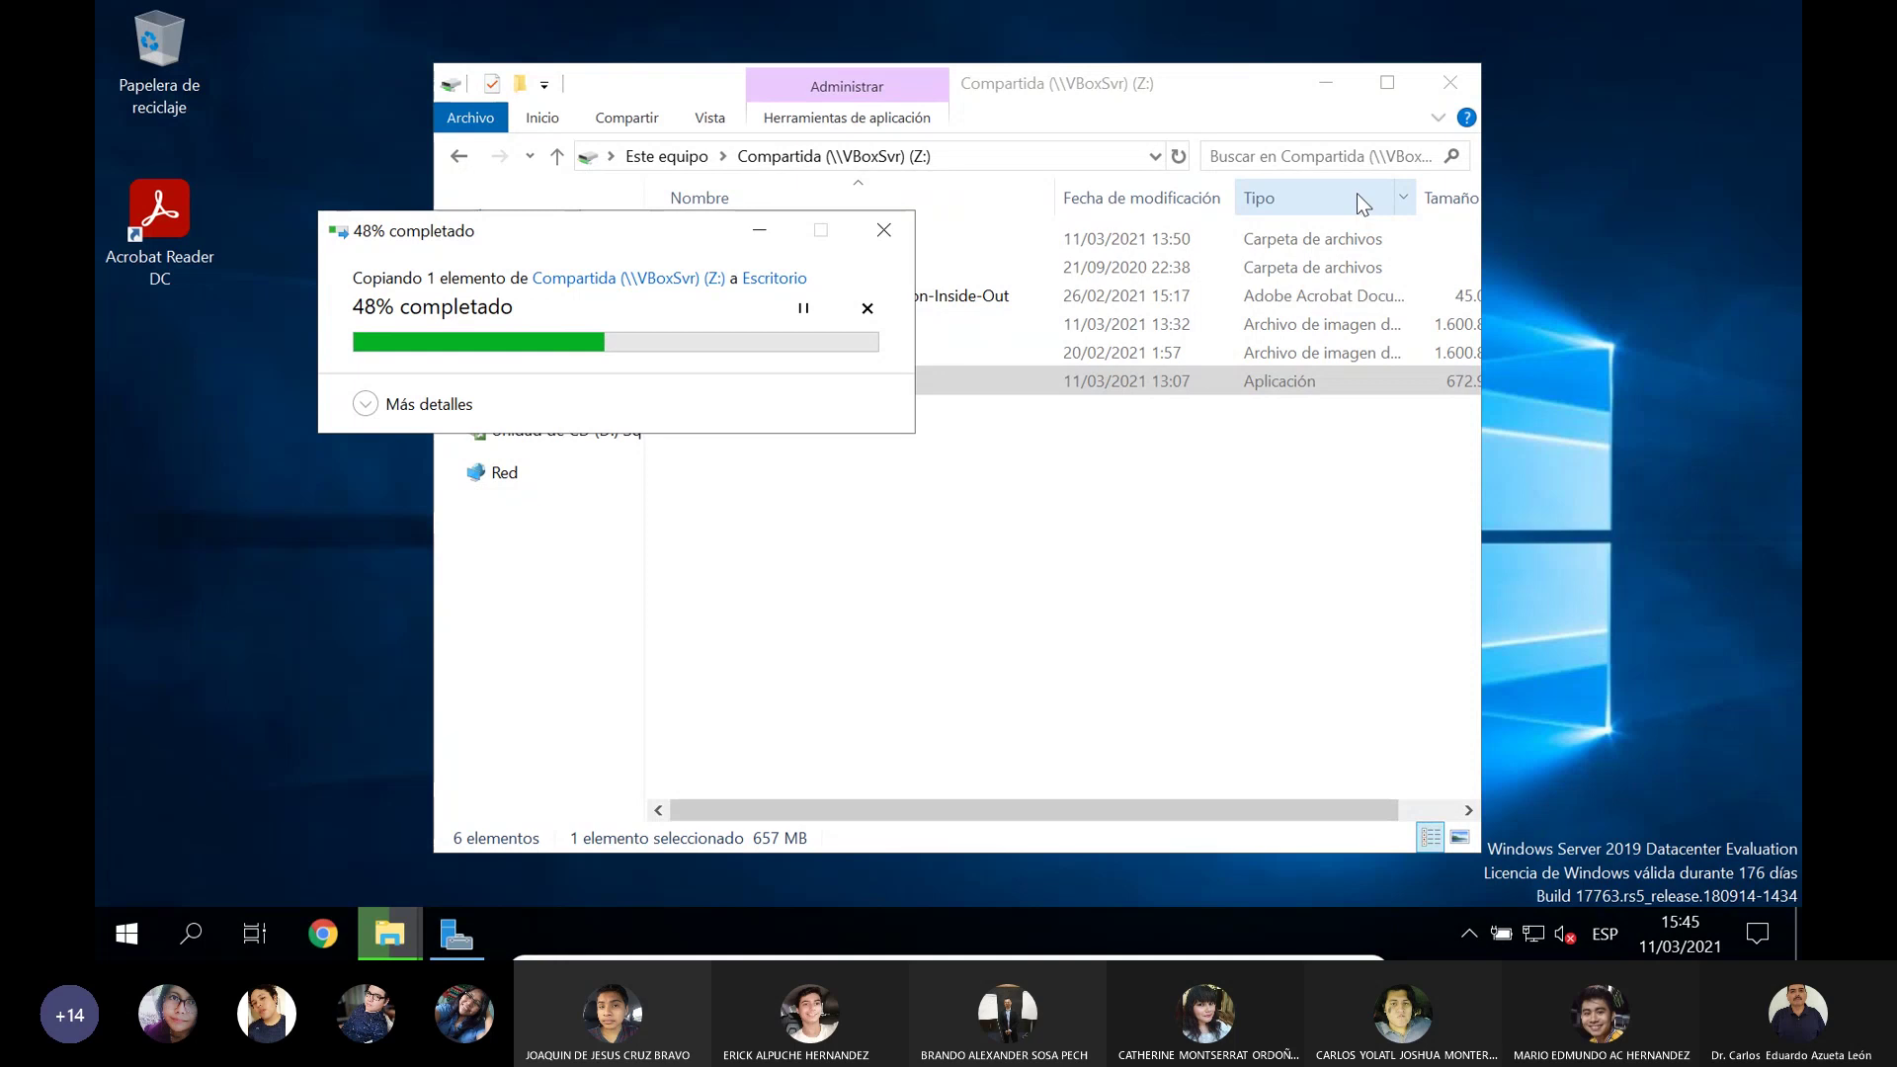
left_click(1325, 83)
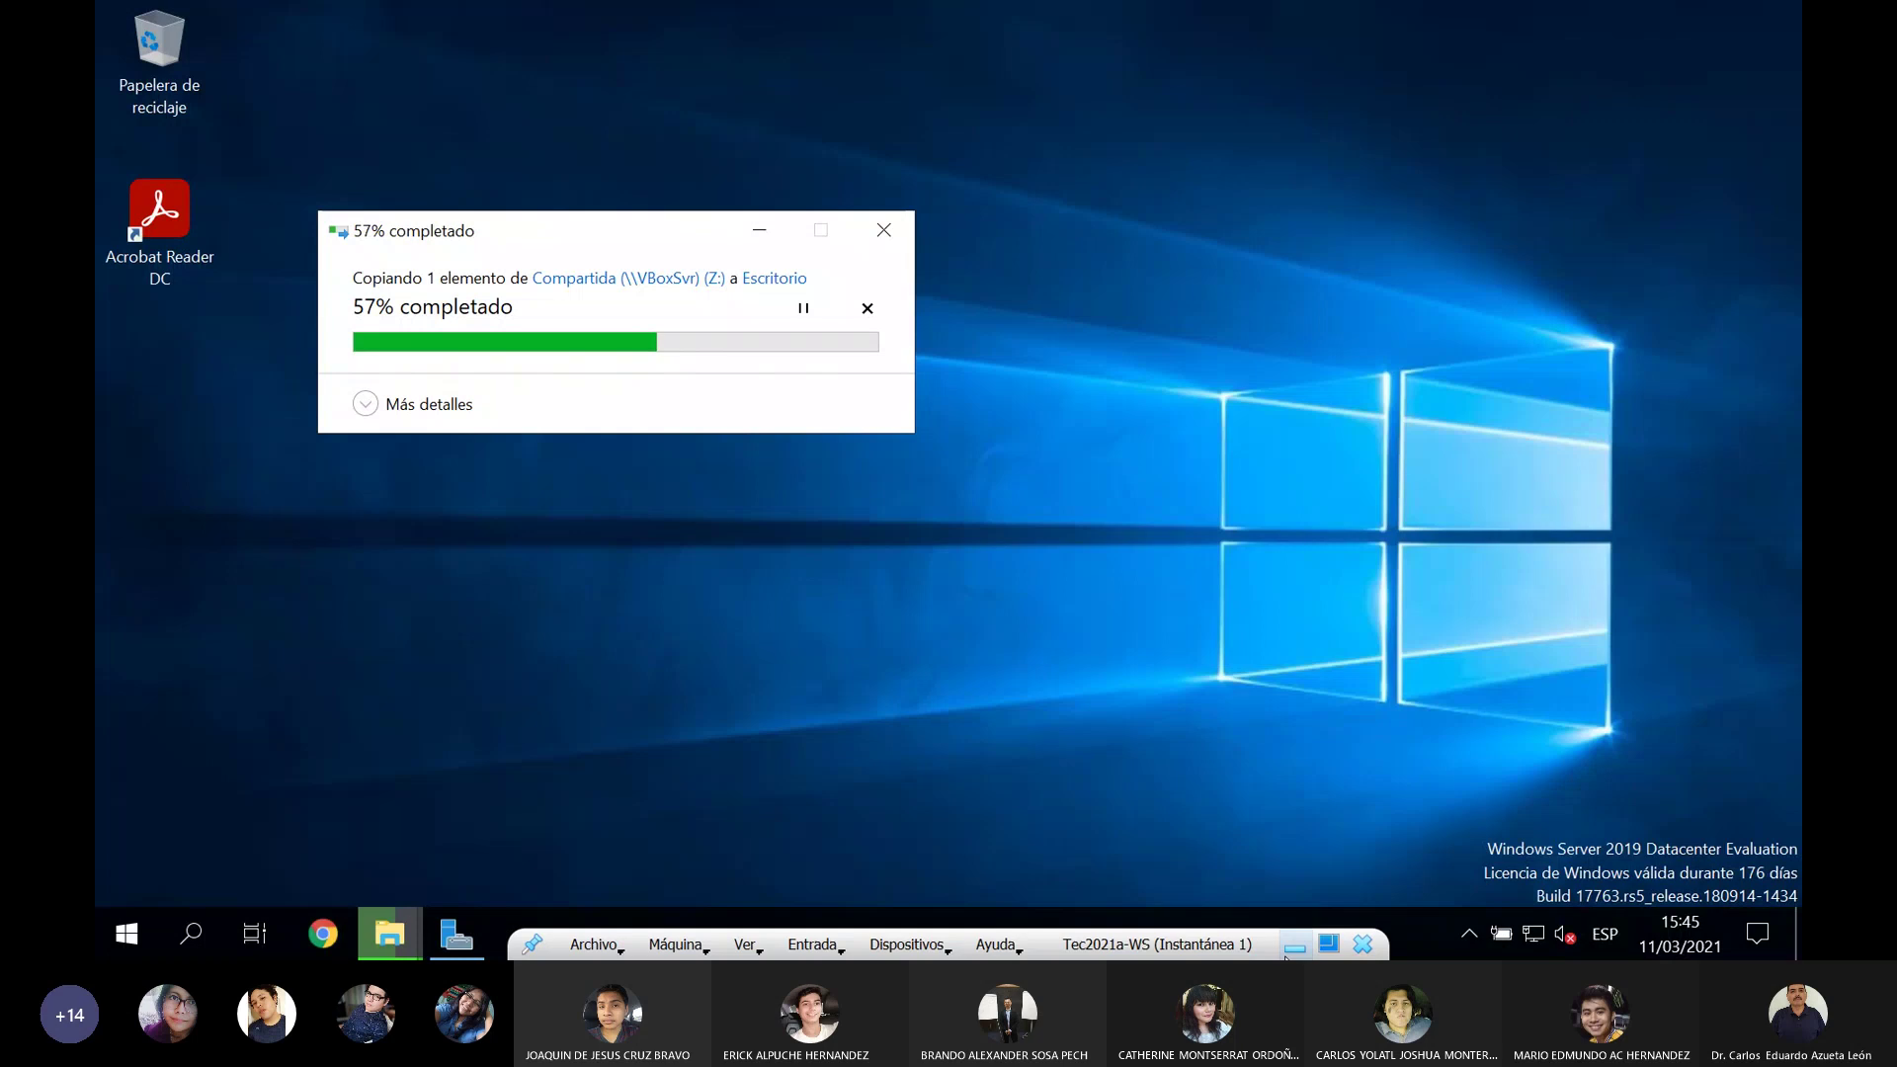
Step: Minimize the virtual machine, check the Teams meeting window, and return to the virtual machine
left_click(1286, 950)
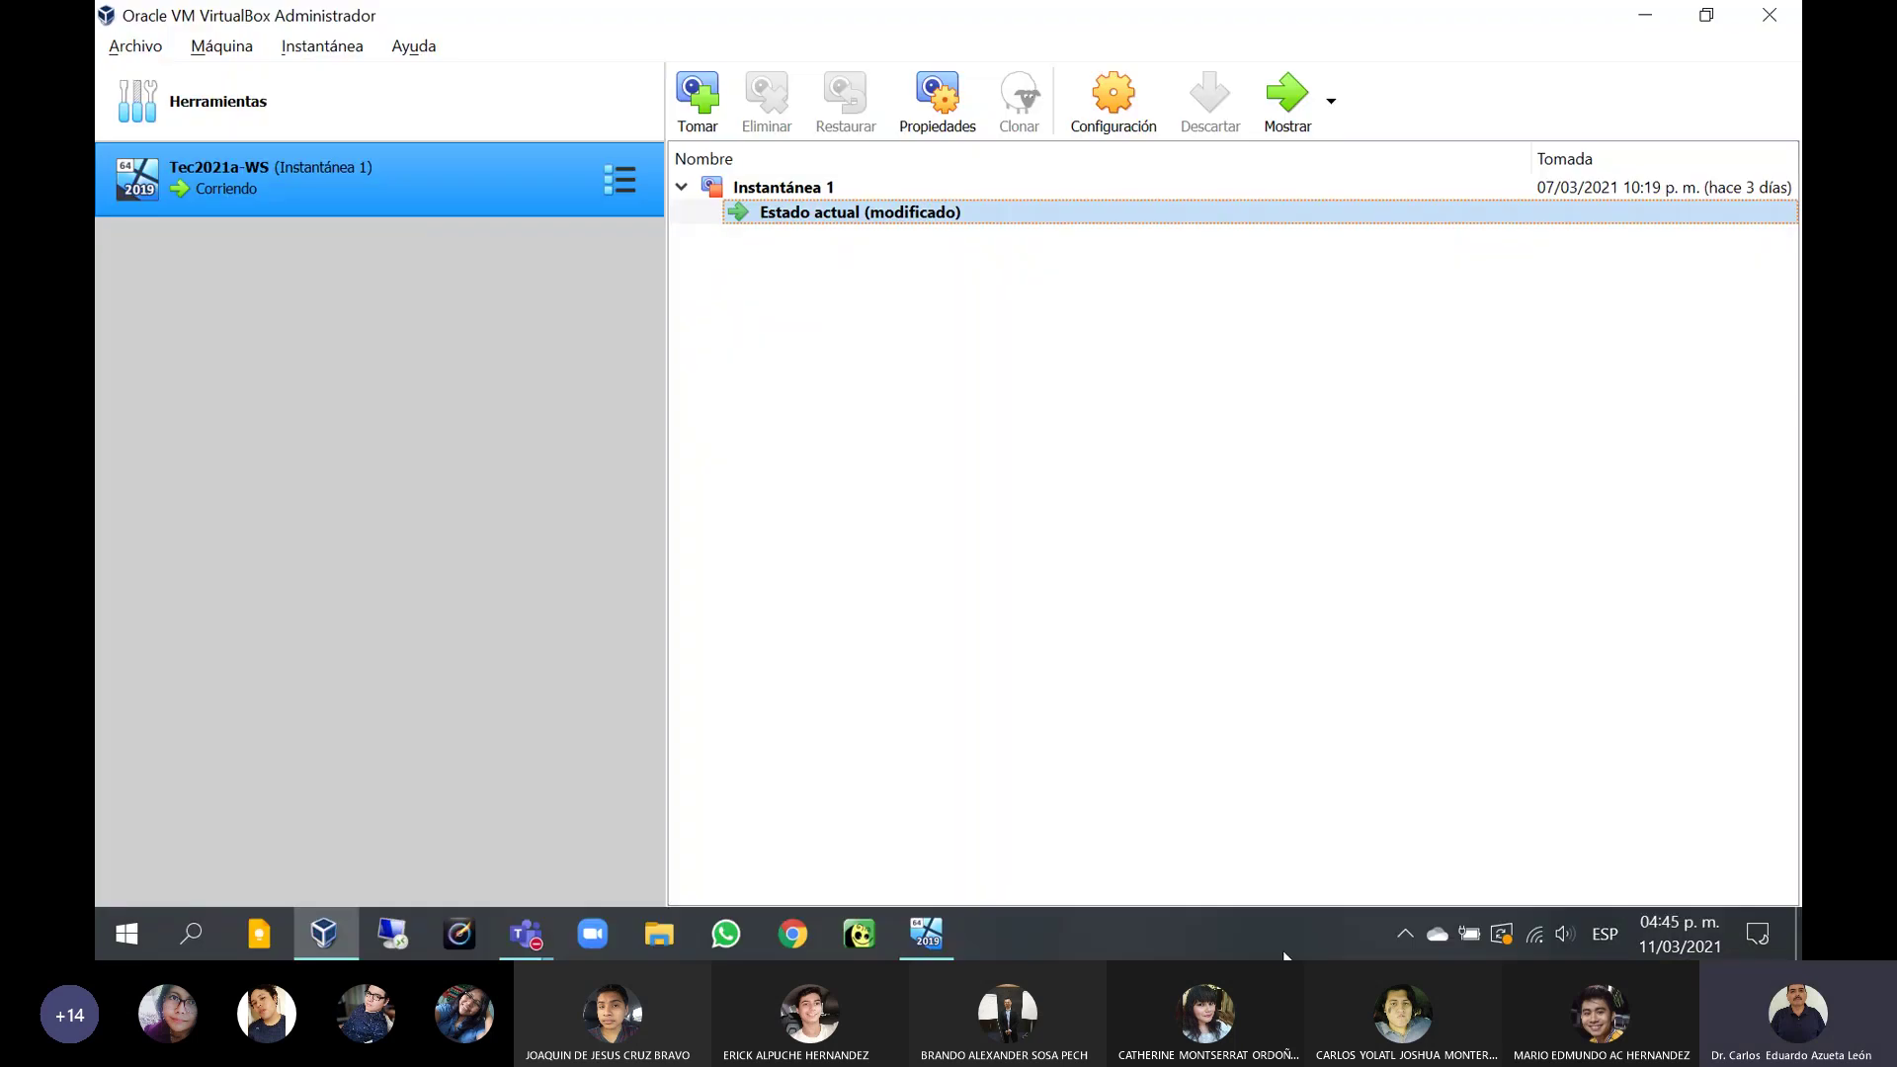
left_click(526, 933)
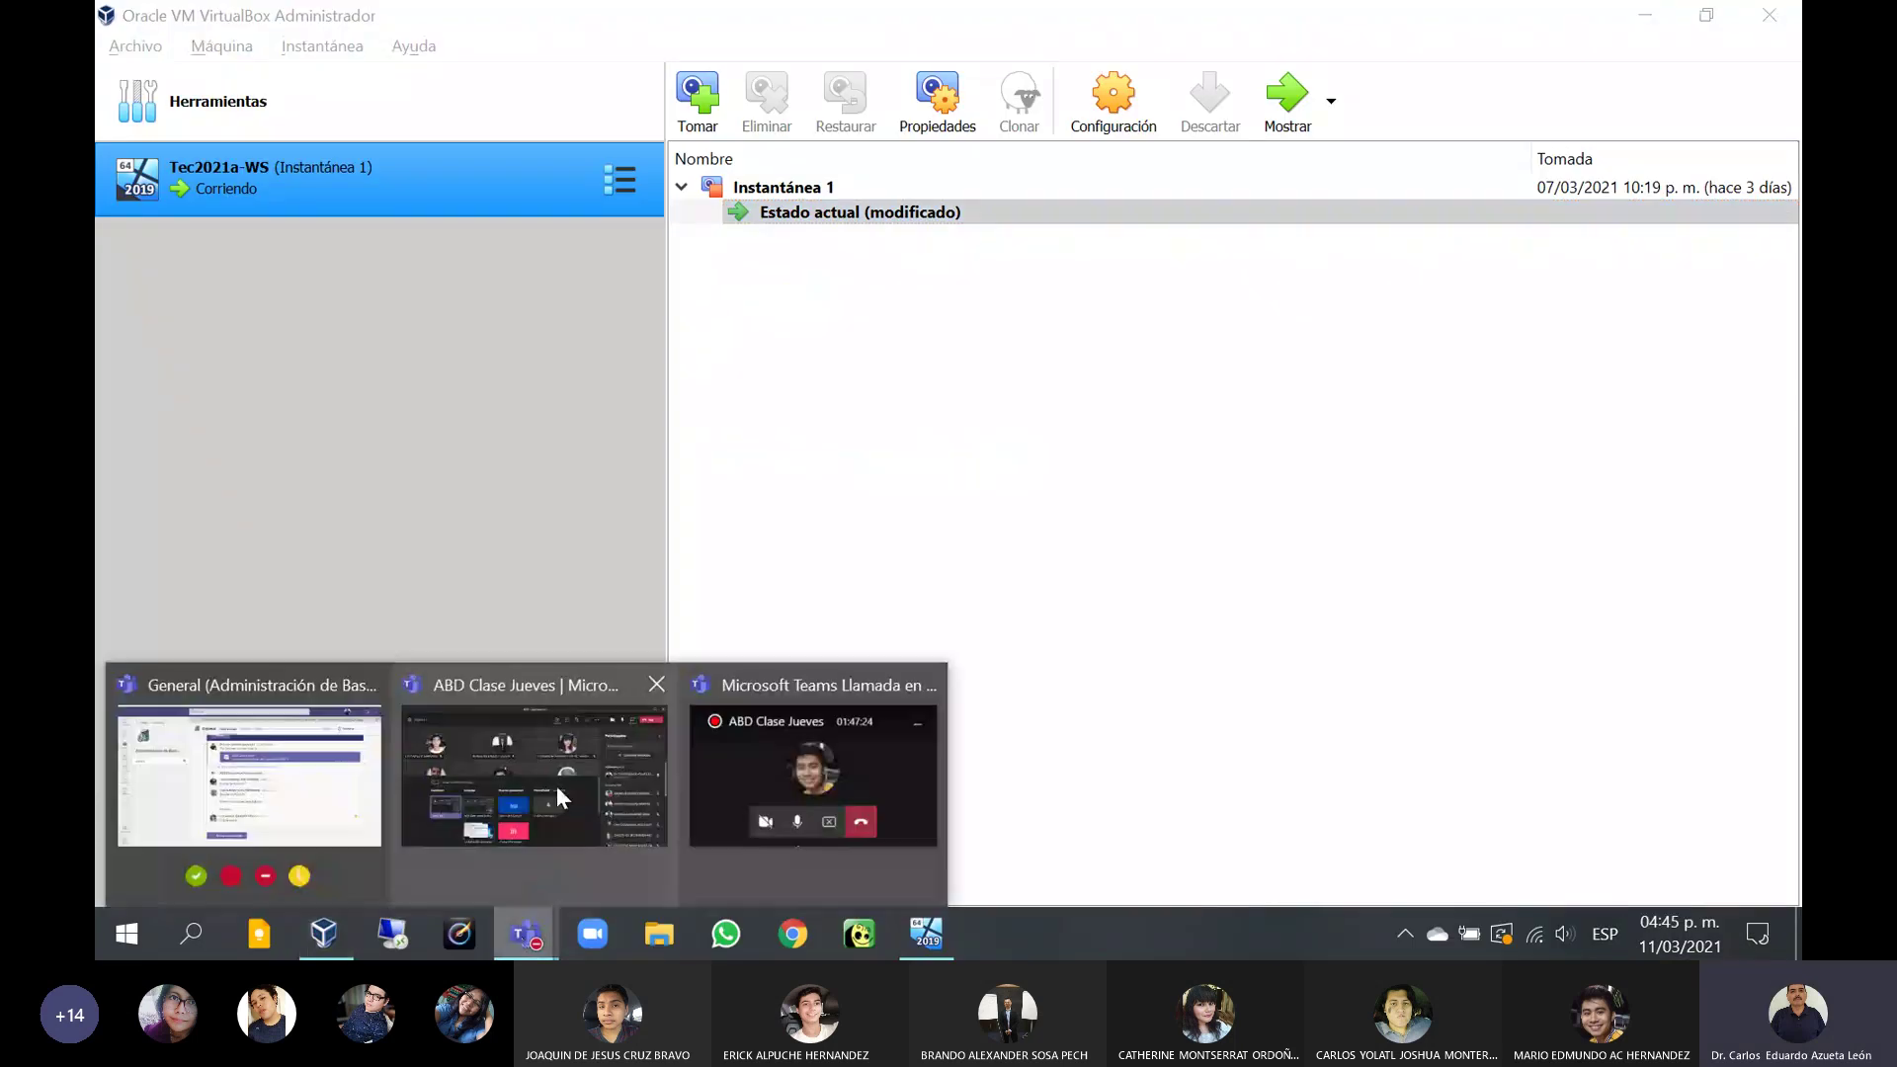
left_click(557, 783)
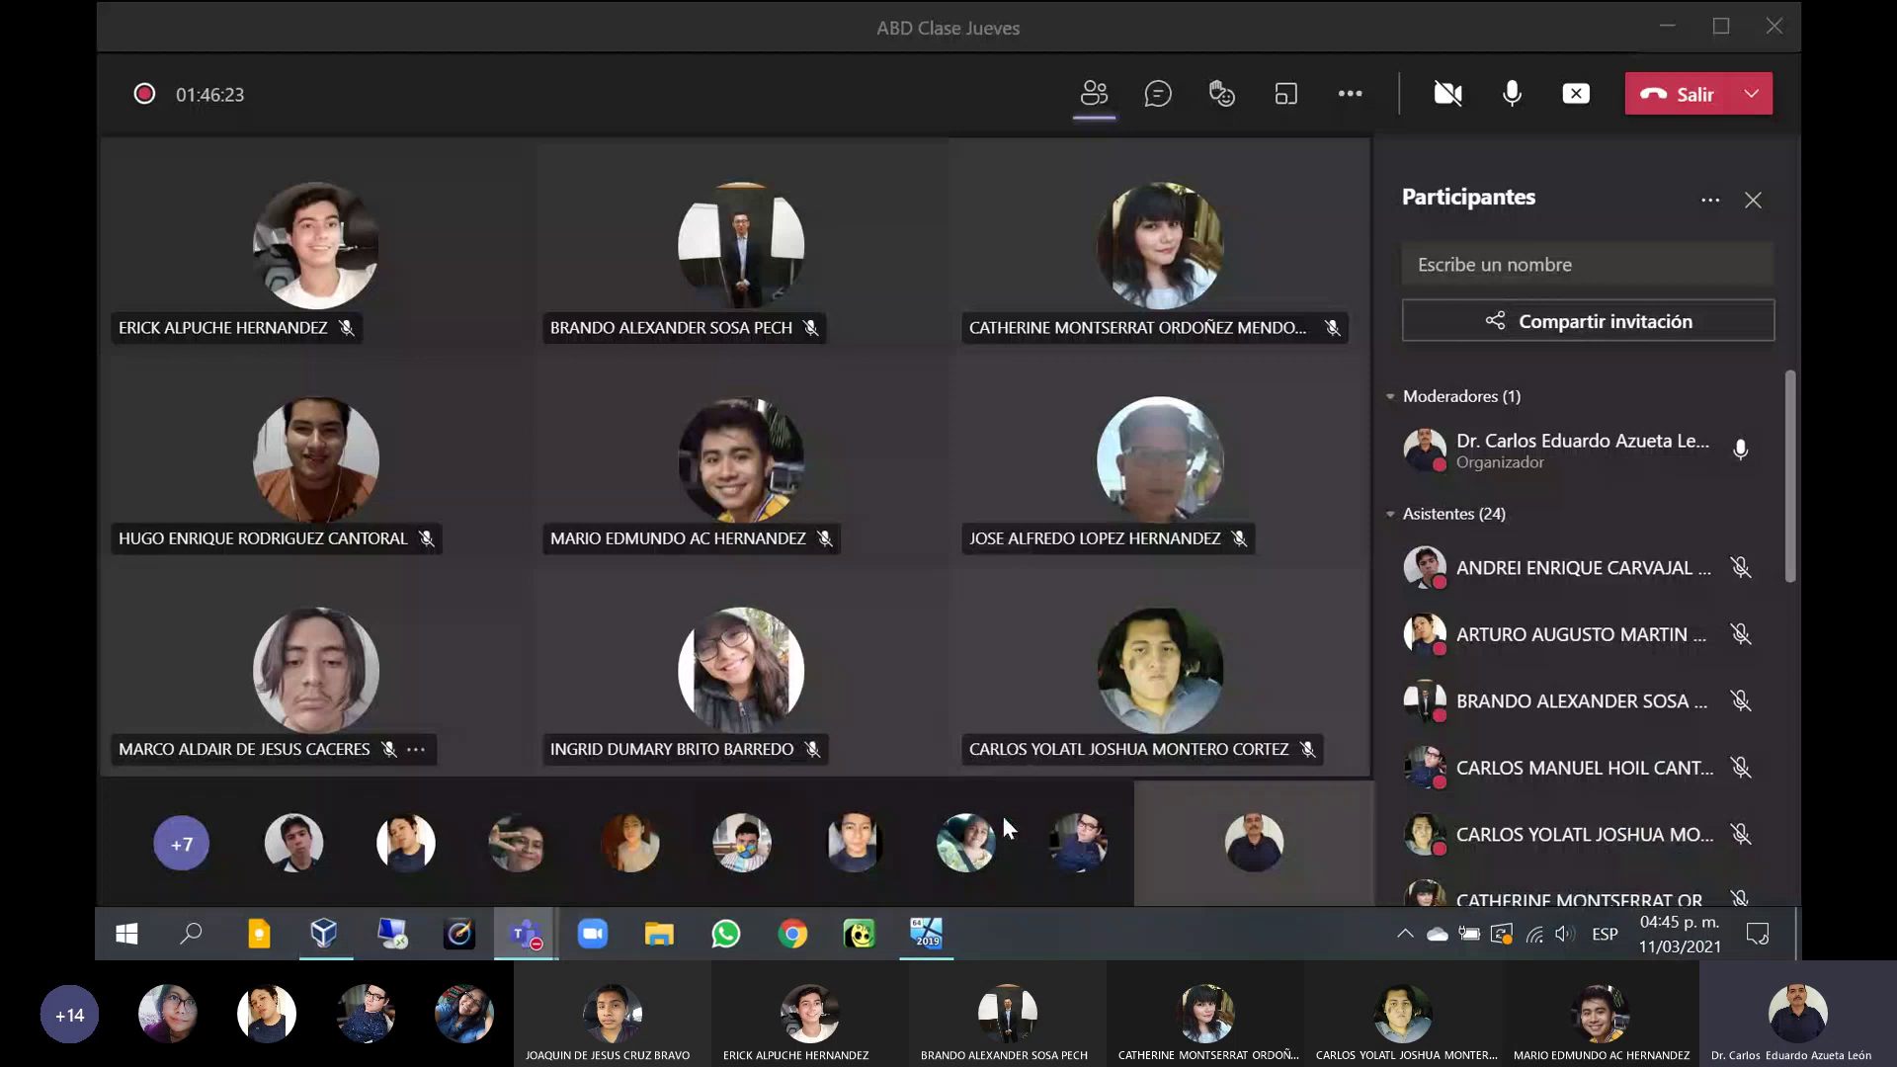
left_click(940, 932)
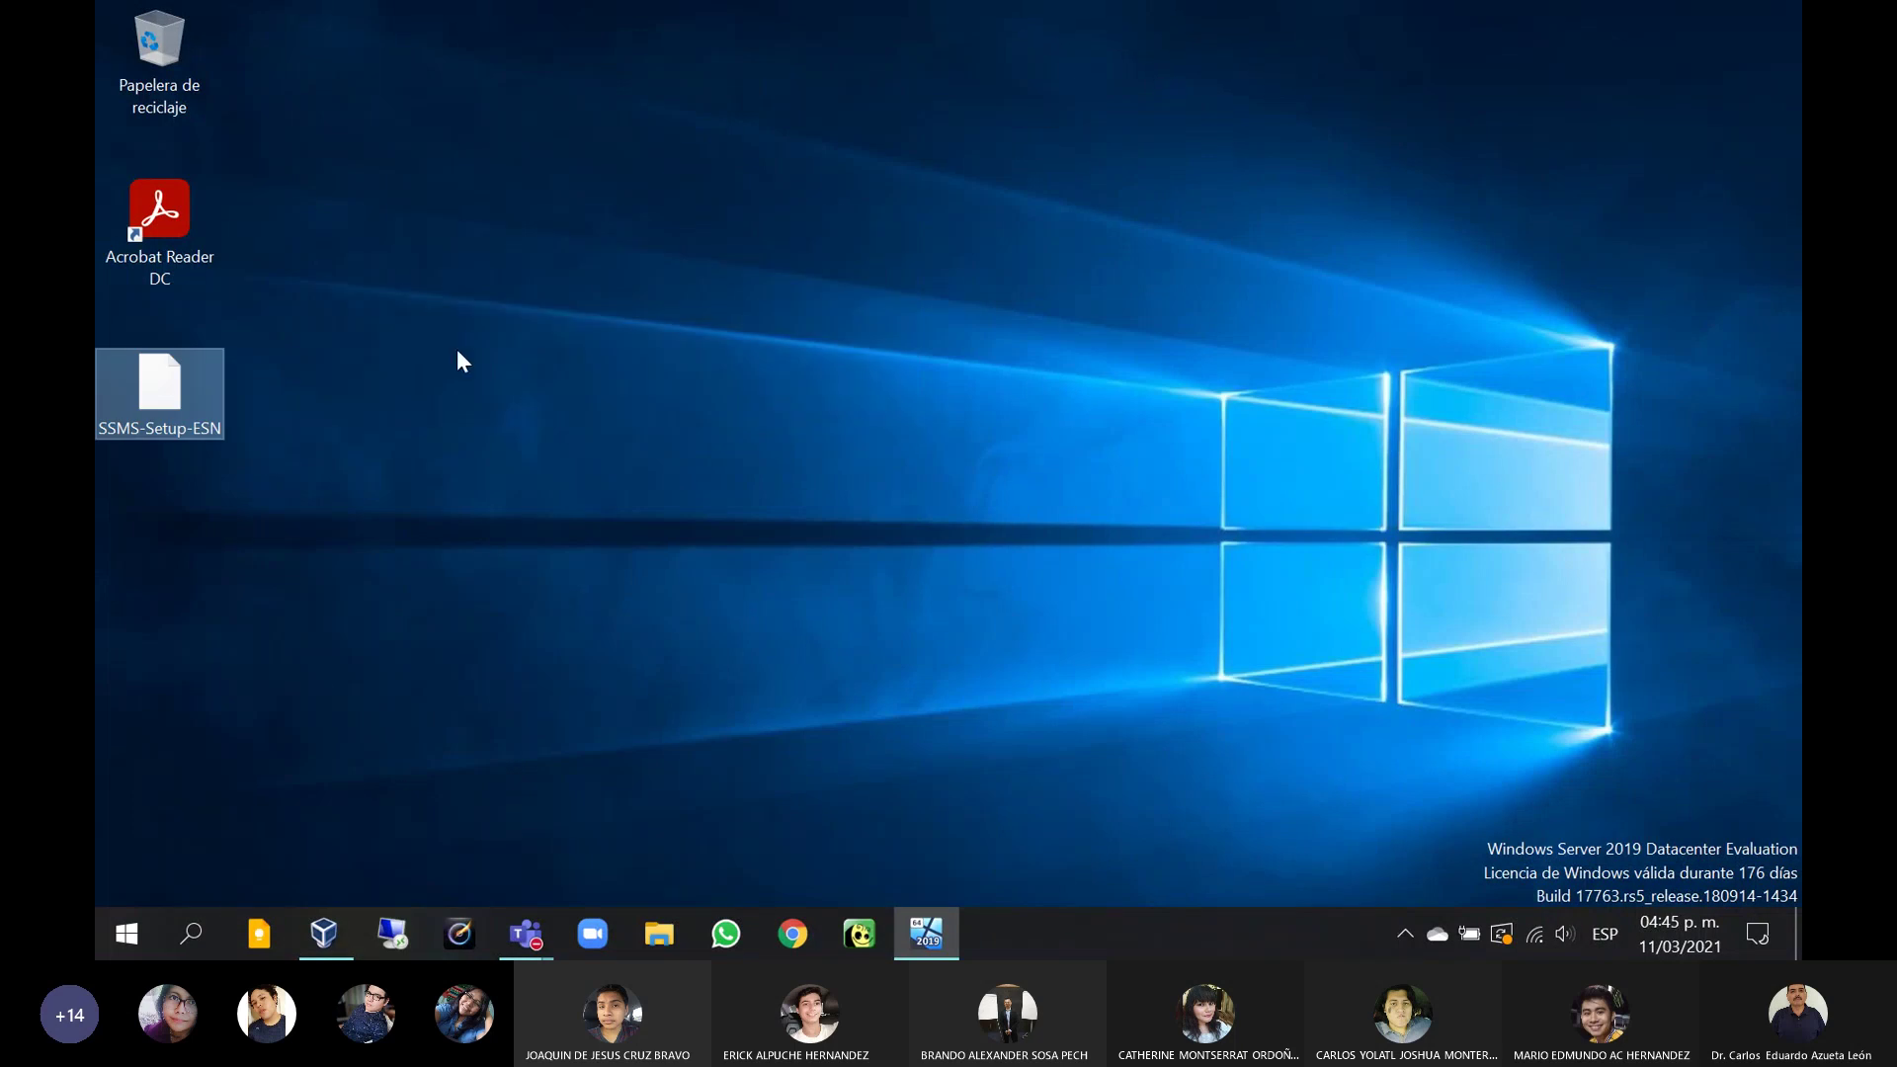
Step: Run SSMS-Setup-ESN from the desktop and install SQL Server Management Studio 18.8 in its default location
left_click(158, 379)
key("Return")
left_click(973, 718)
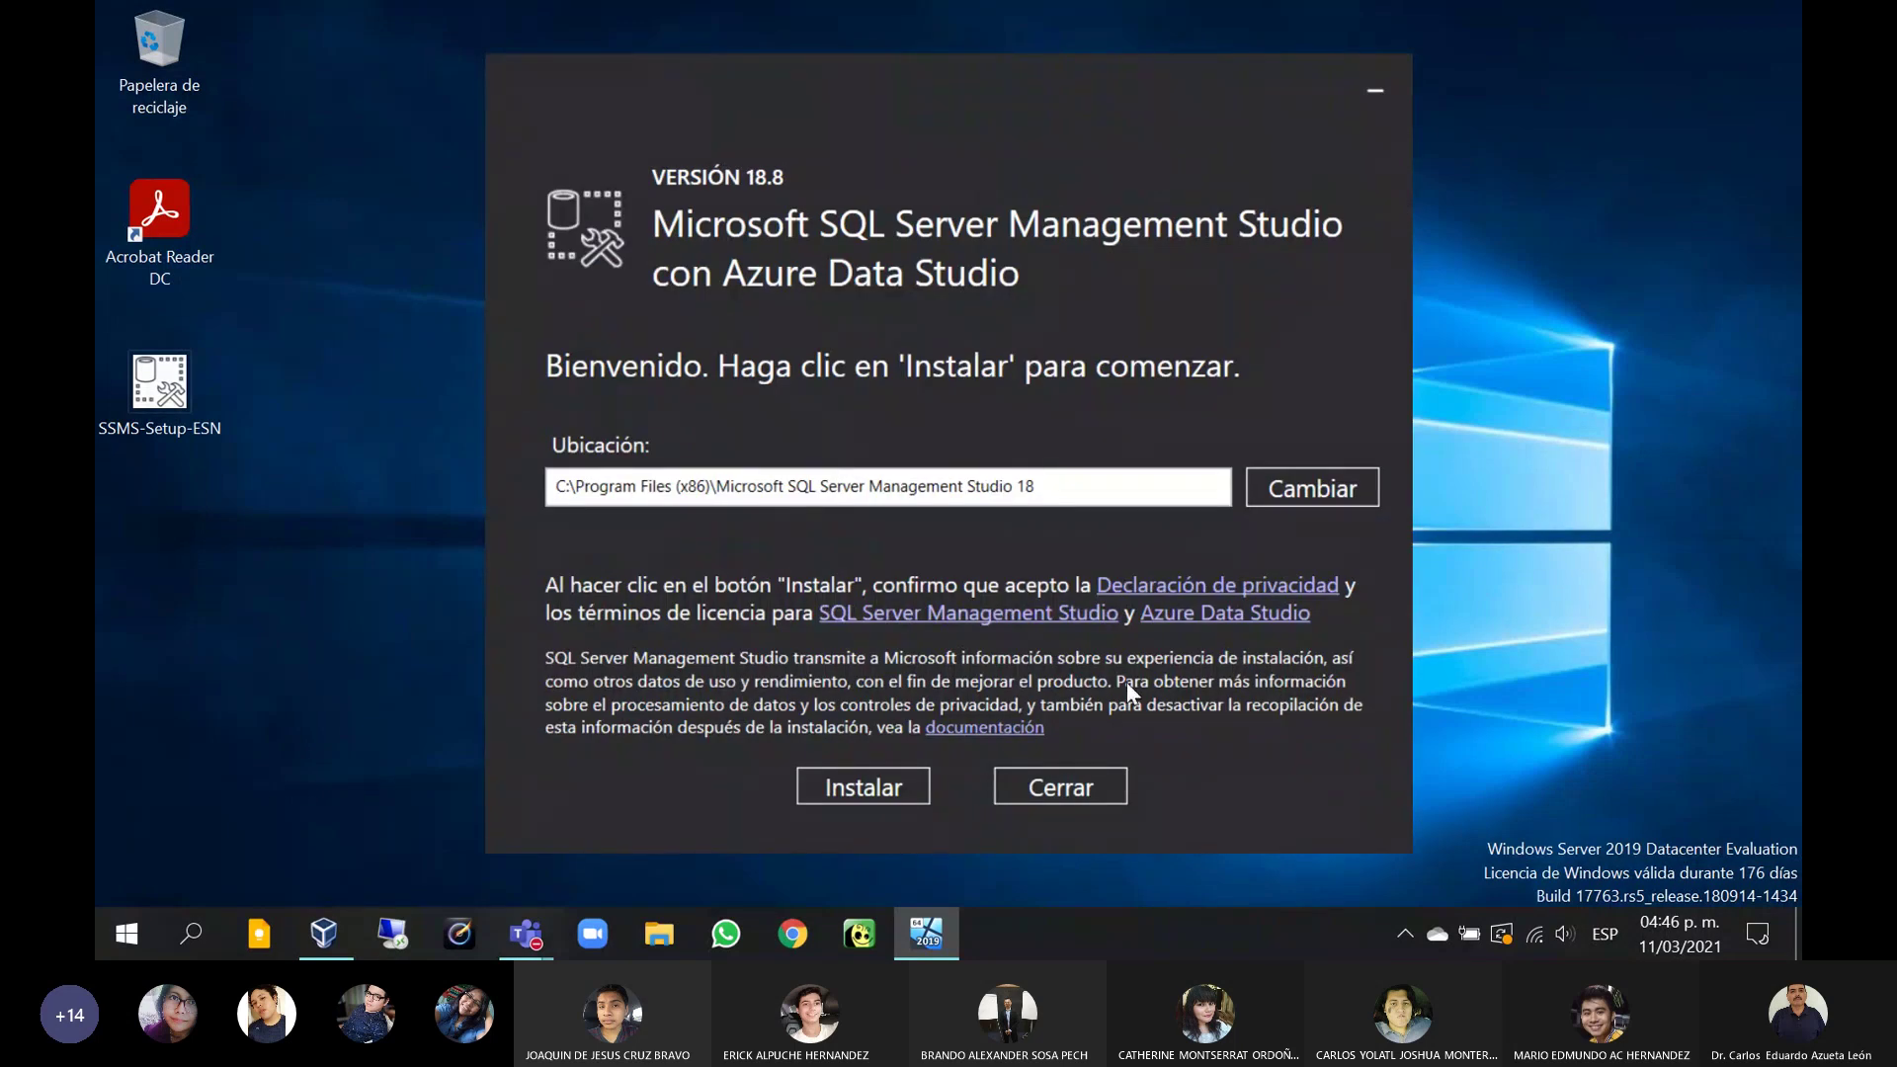
left_click(884, 785)
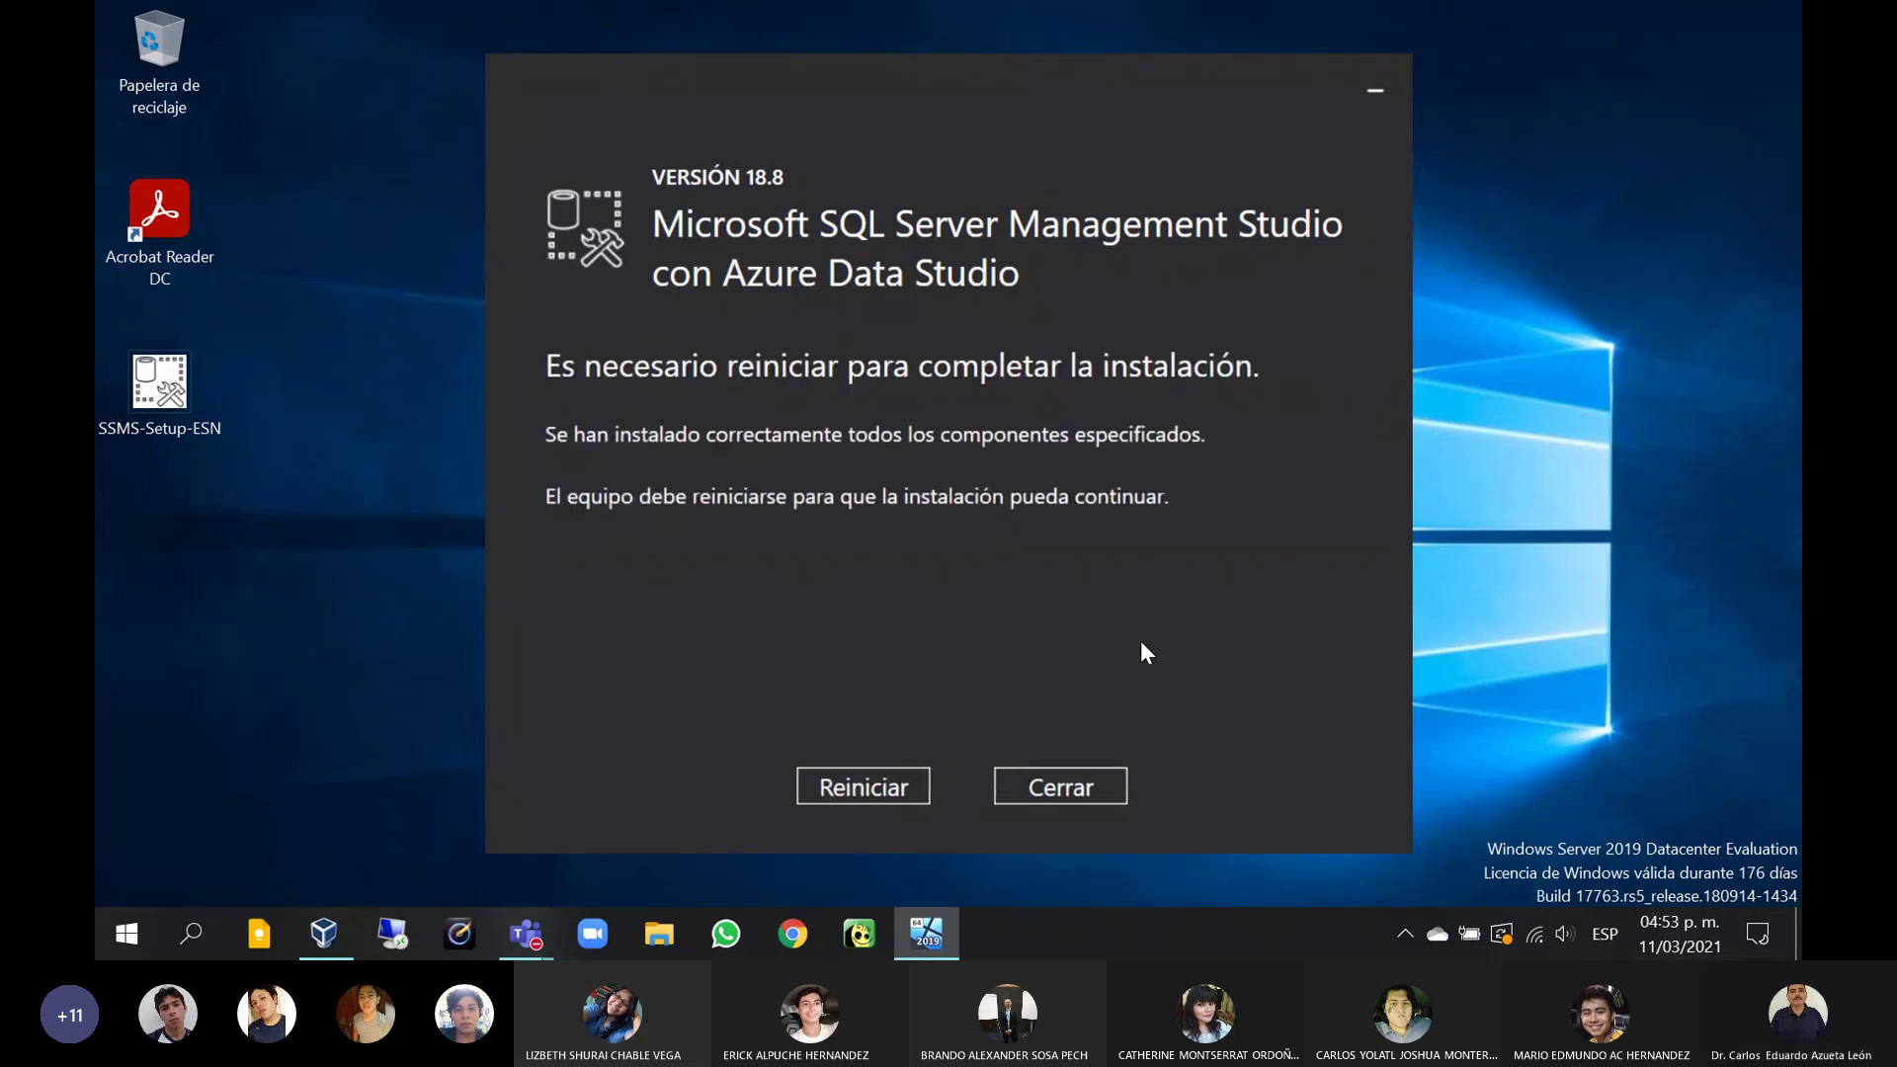
Step: Restart the virtual machine to complete the Management Studio installation, dismissing the VirtualBox mouse integration notices
left_click(885, 790)
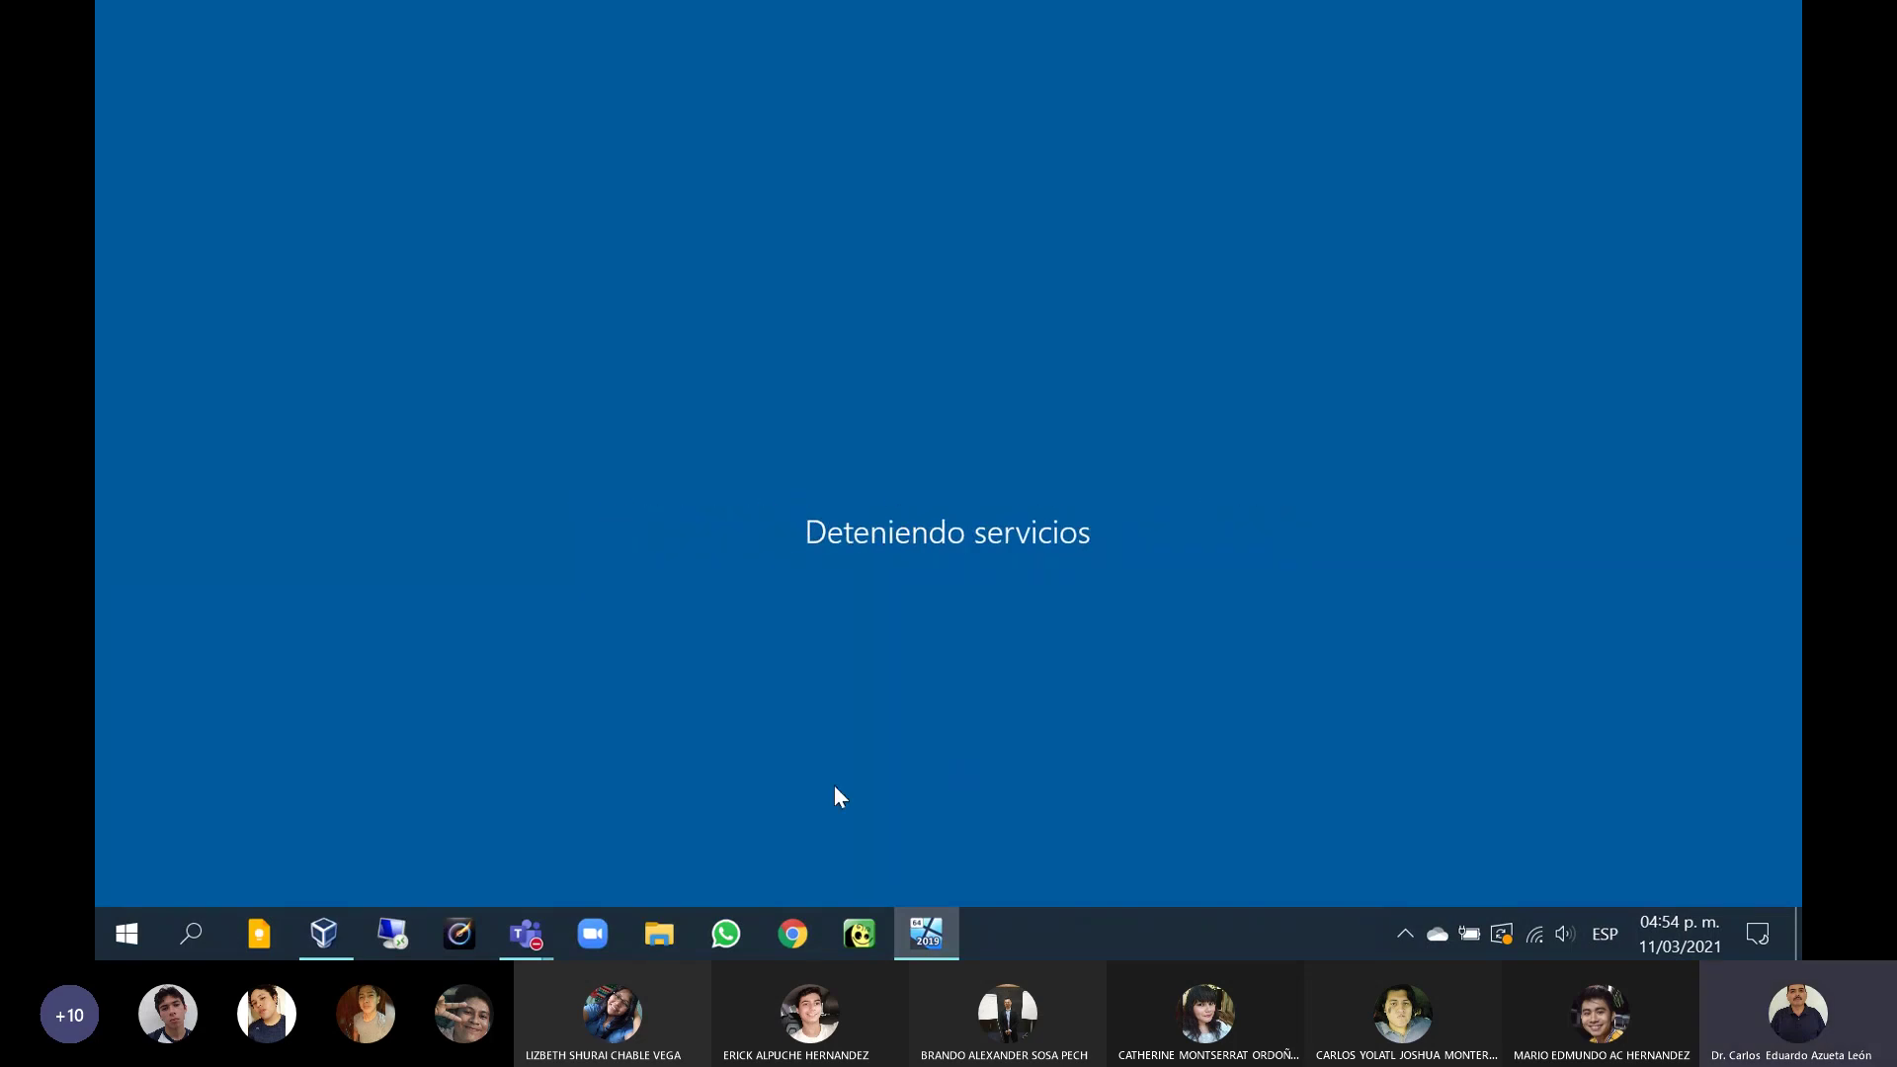
mouse_move(536, 928)
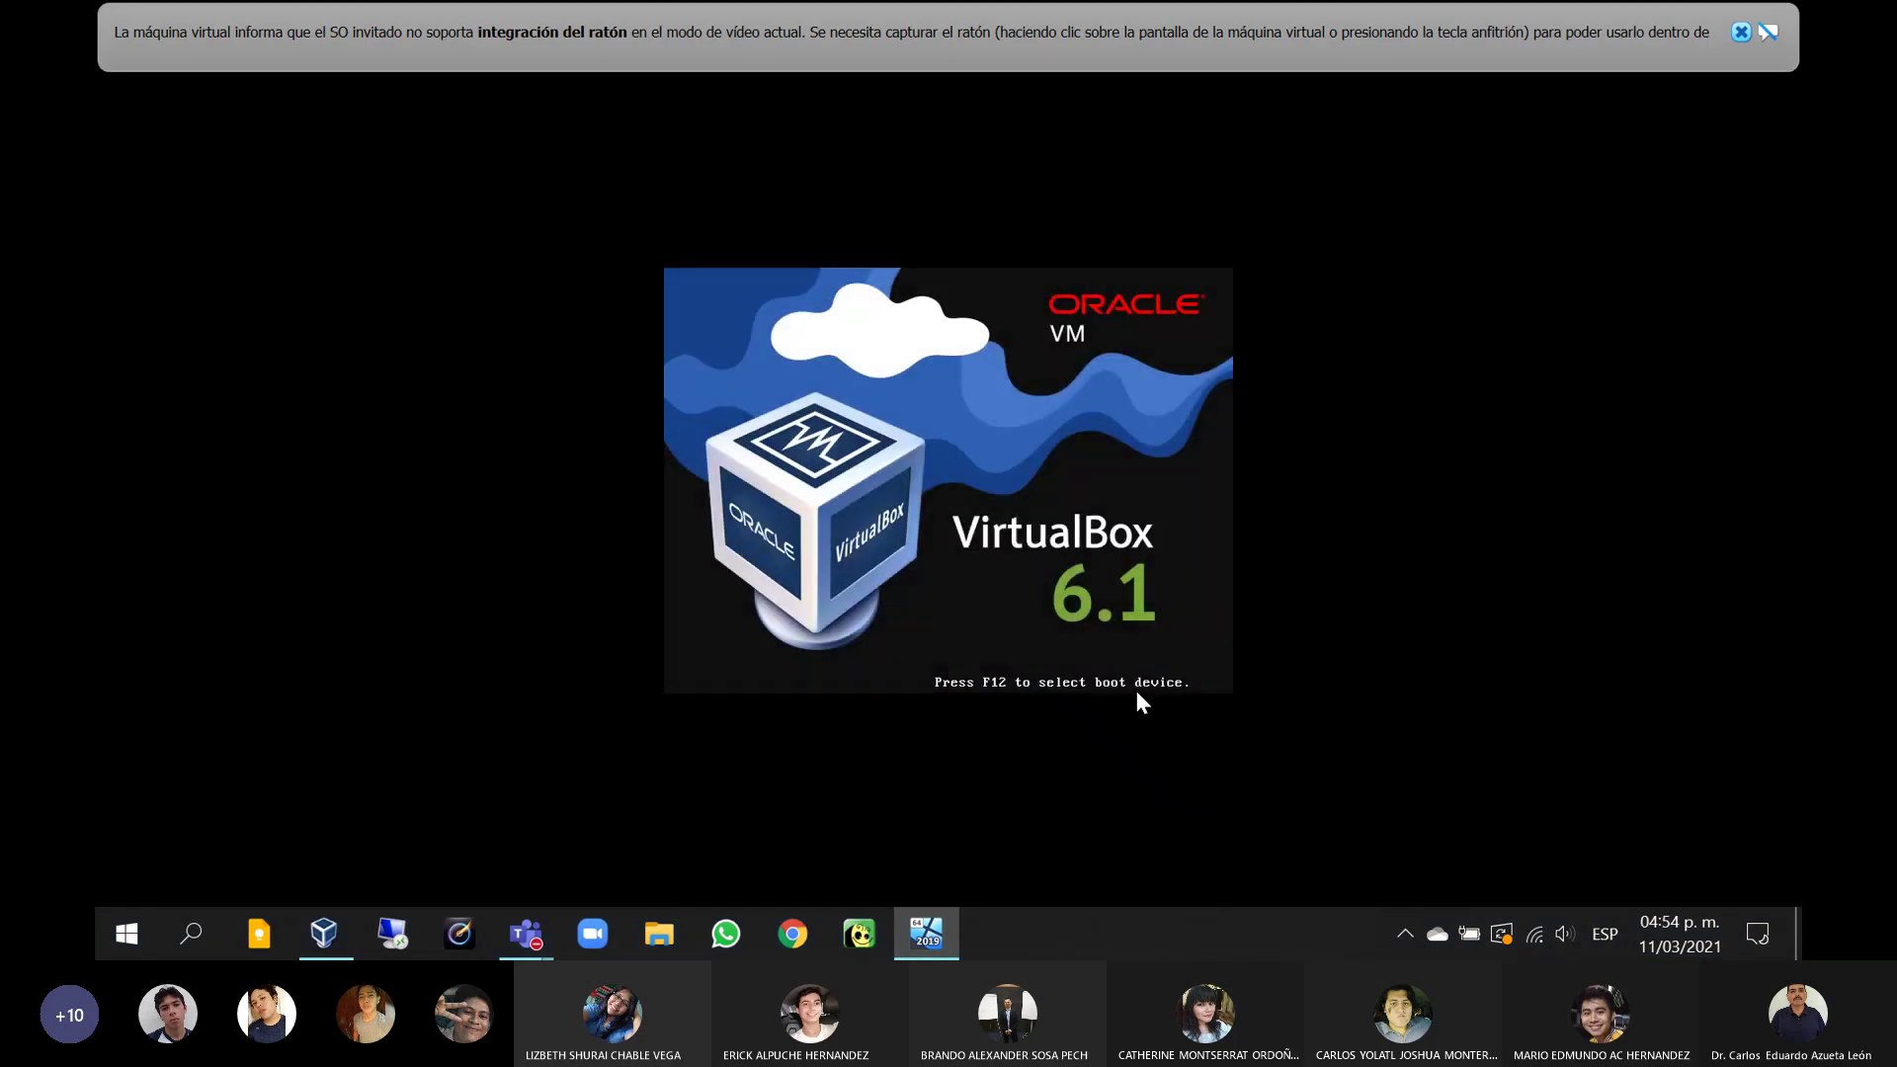
left_click(1741, 32)
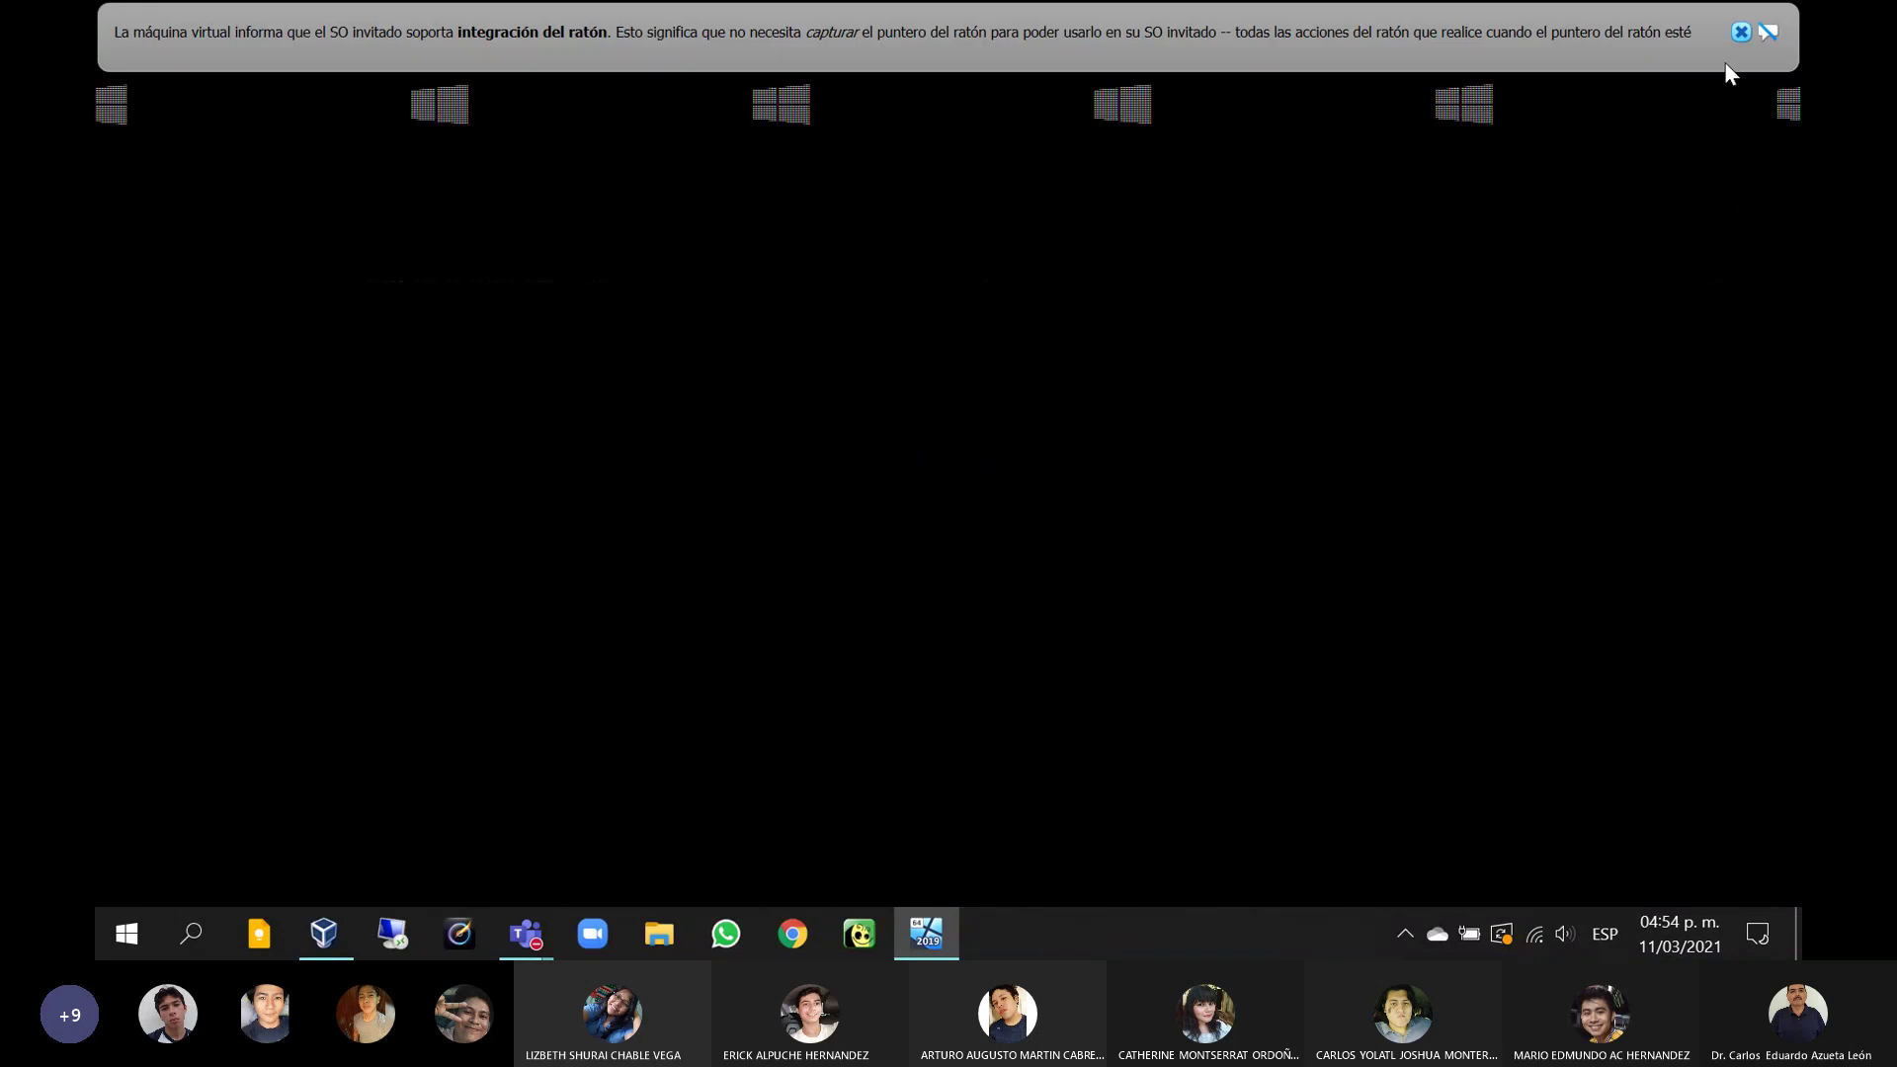
left_click(1741, 34)
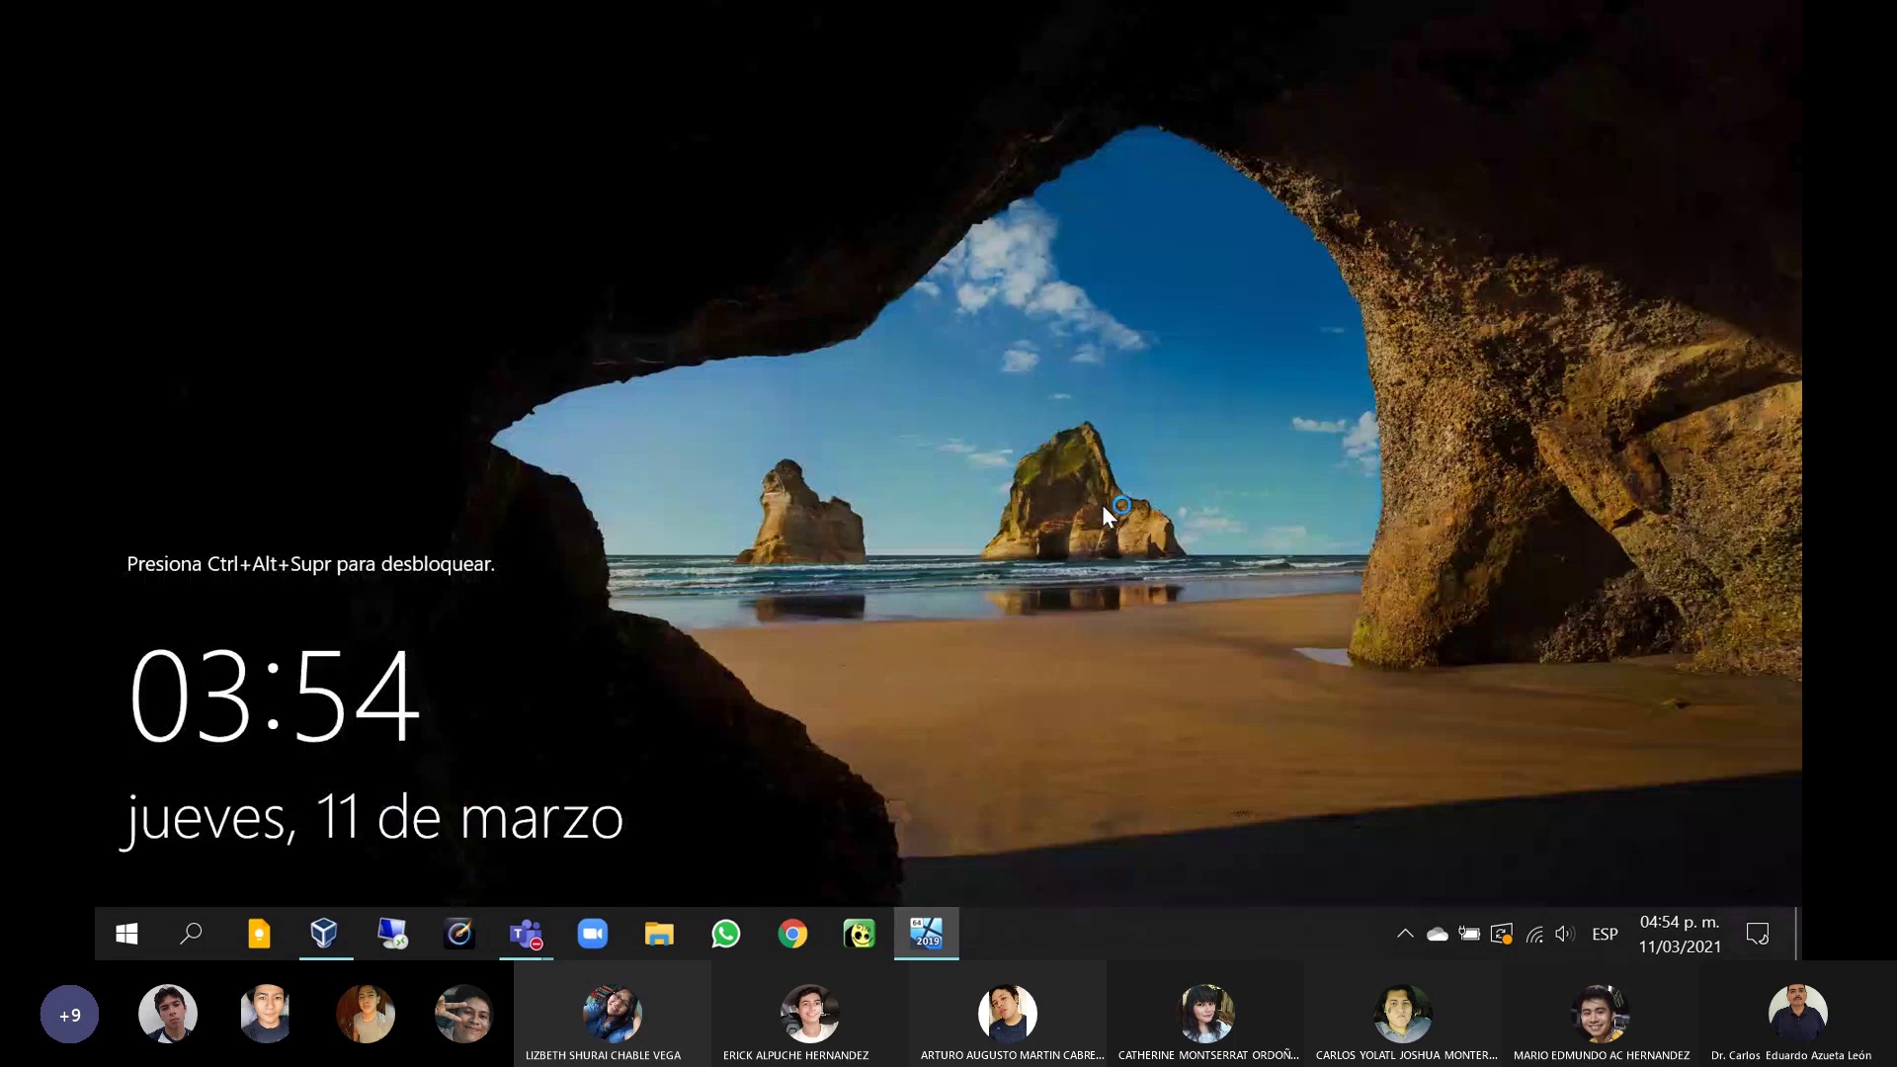
Step: Unlock Windows Server and sign in as Administrador with the account password
key("ctrl+alt+Delete")
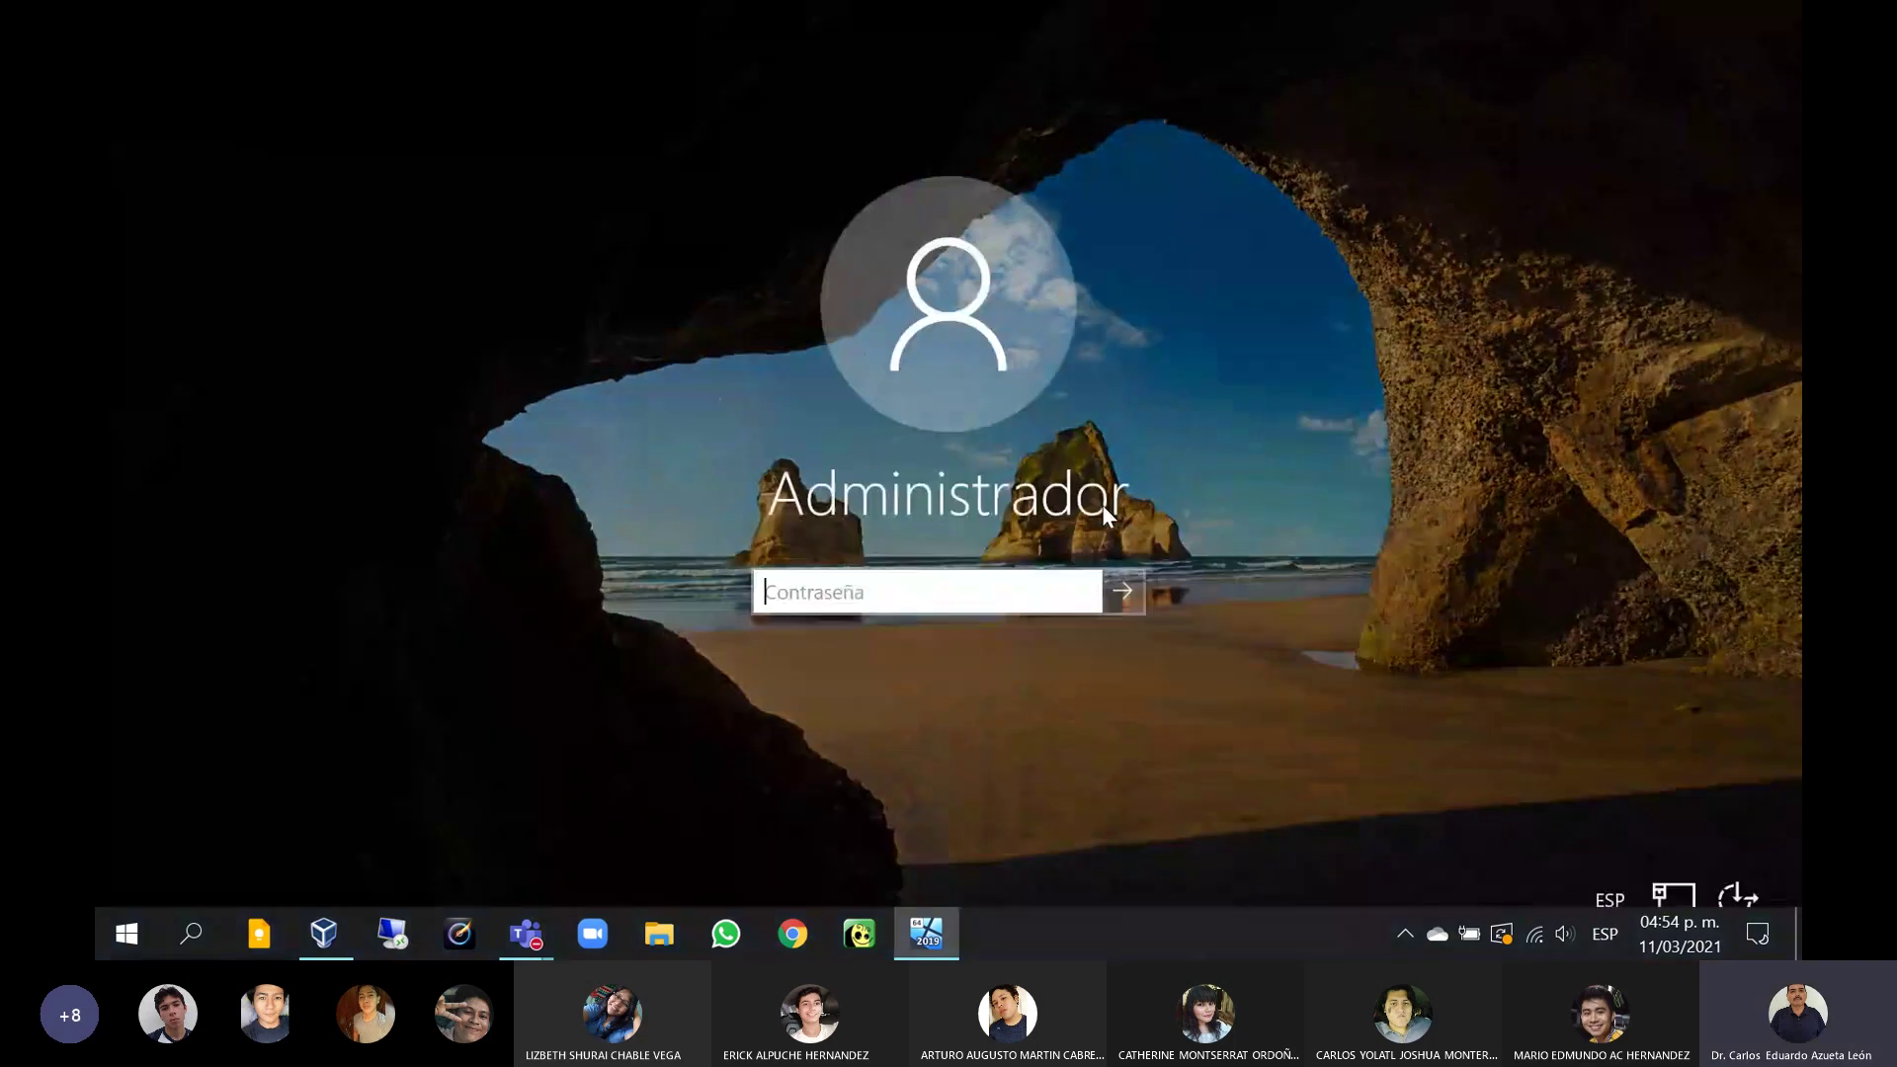
type("••••••••")
key("Return")
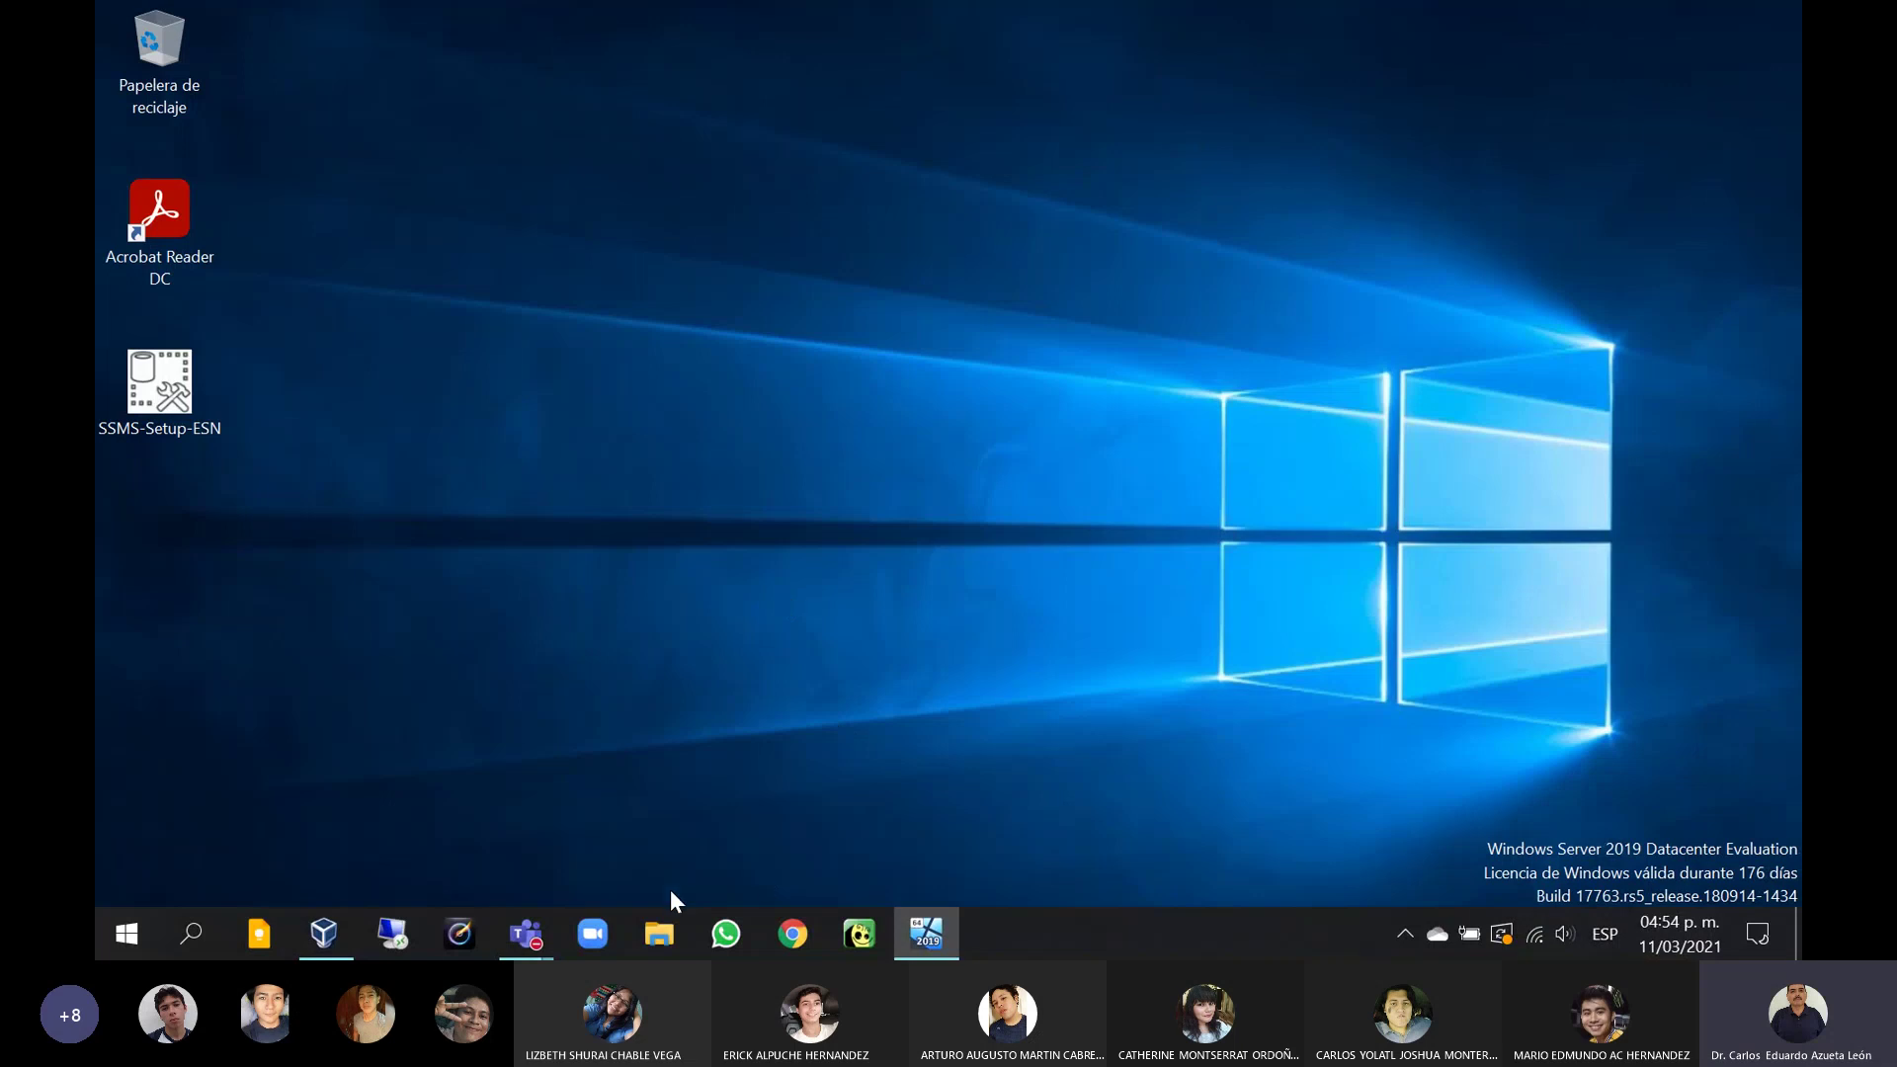
Step: Switch to the Teams meeting window and open its options for the shared screen
left_click(526, 933)
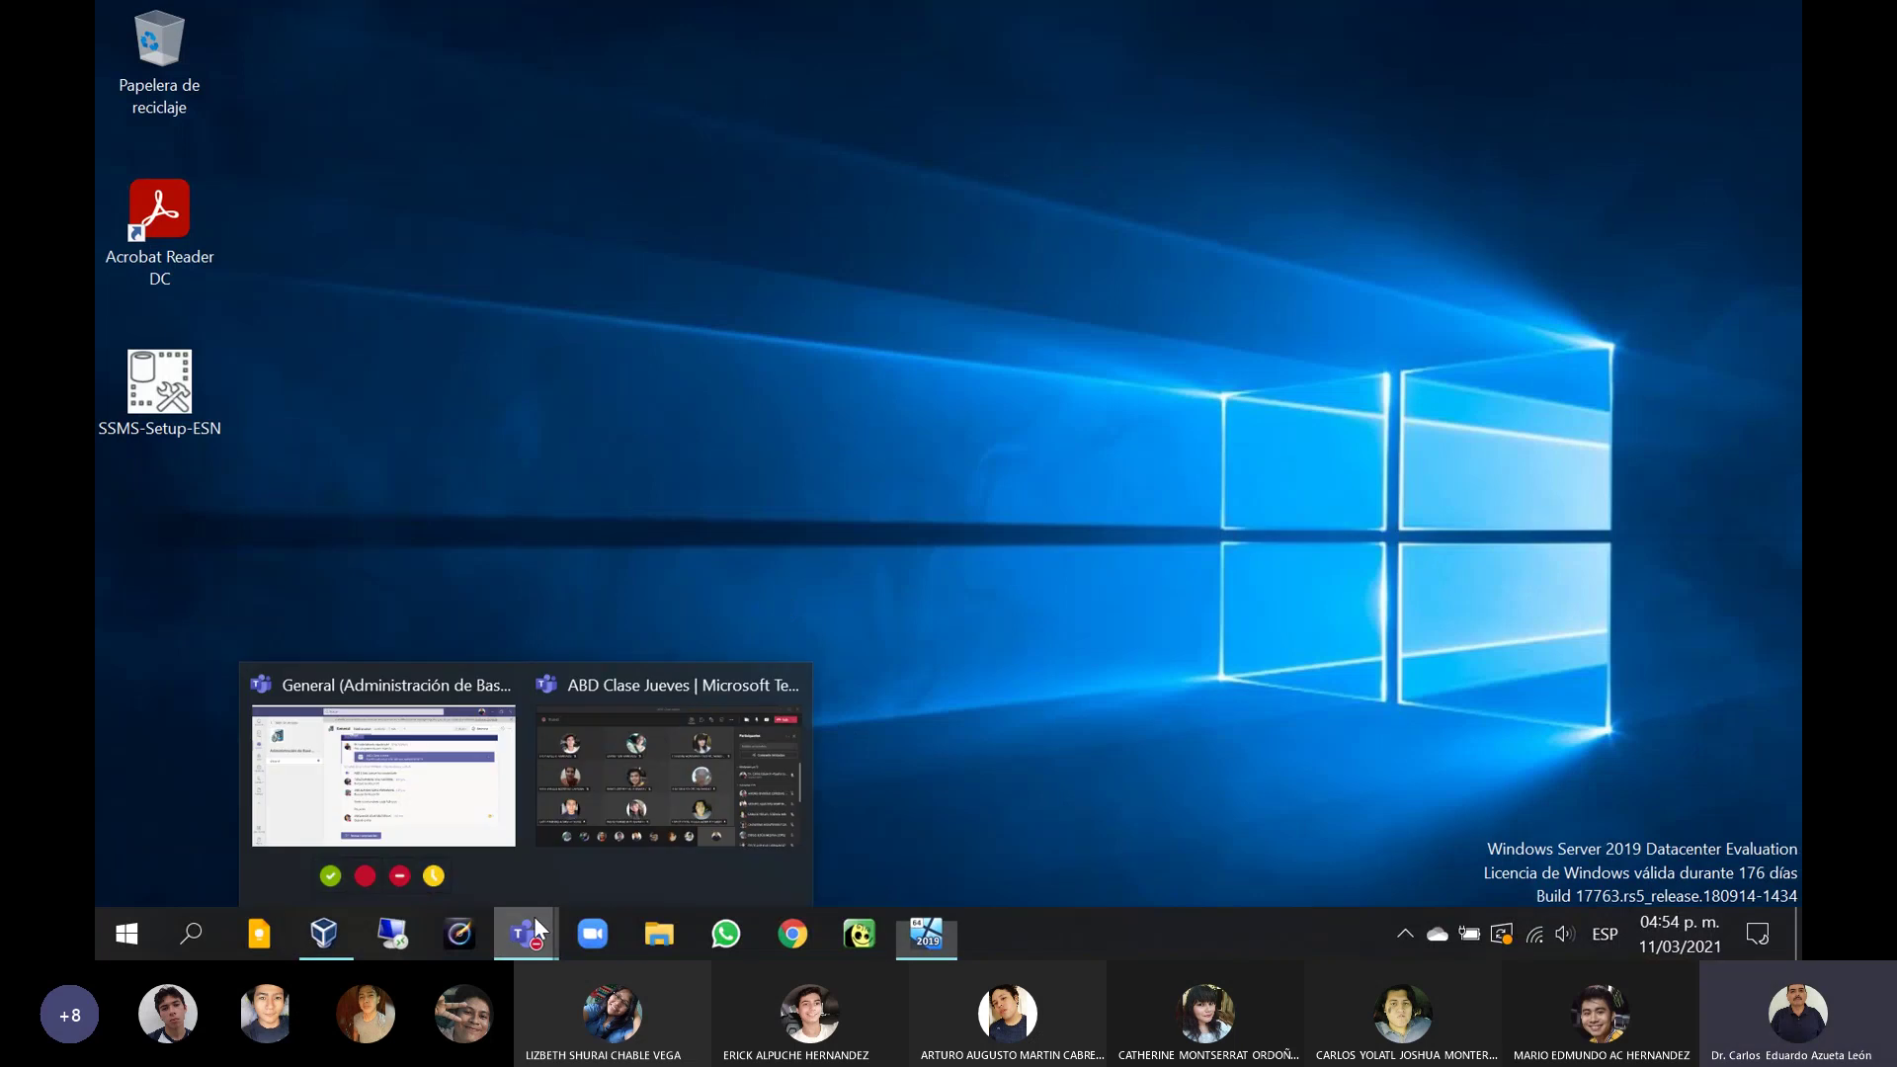
left_click(664, 775)
left_click(1569, 93)
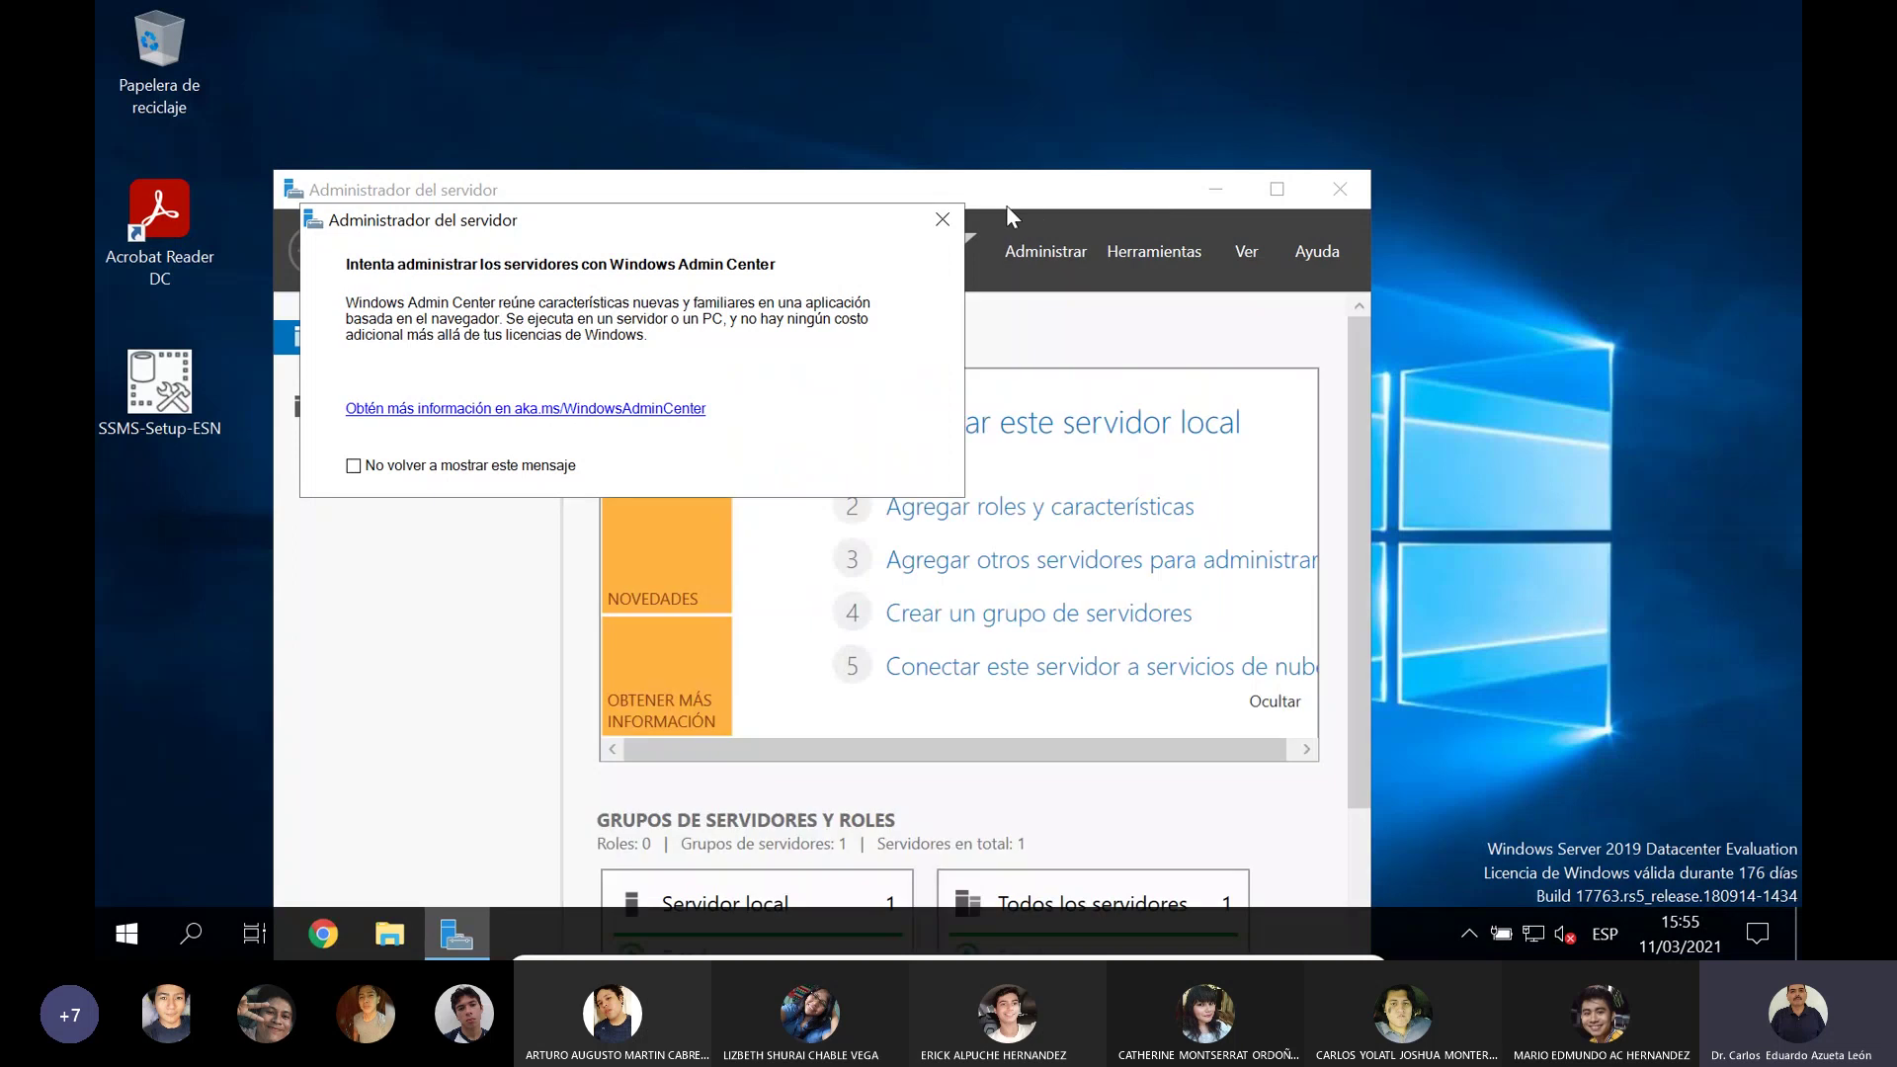
Step: Dismiss the Windows Admin Center notice and minimize Server Manager
left_click(943, 219)
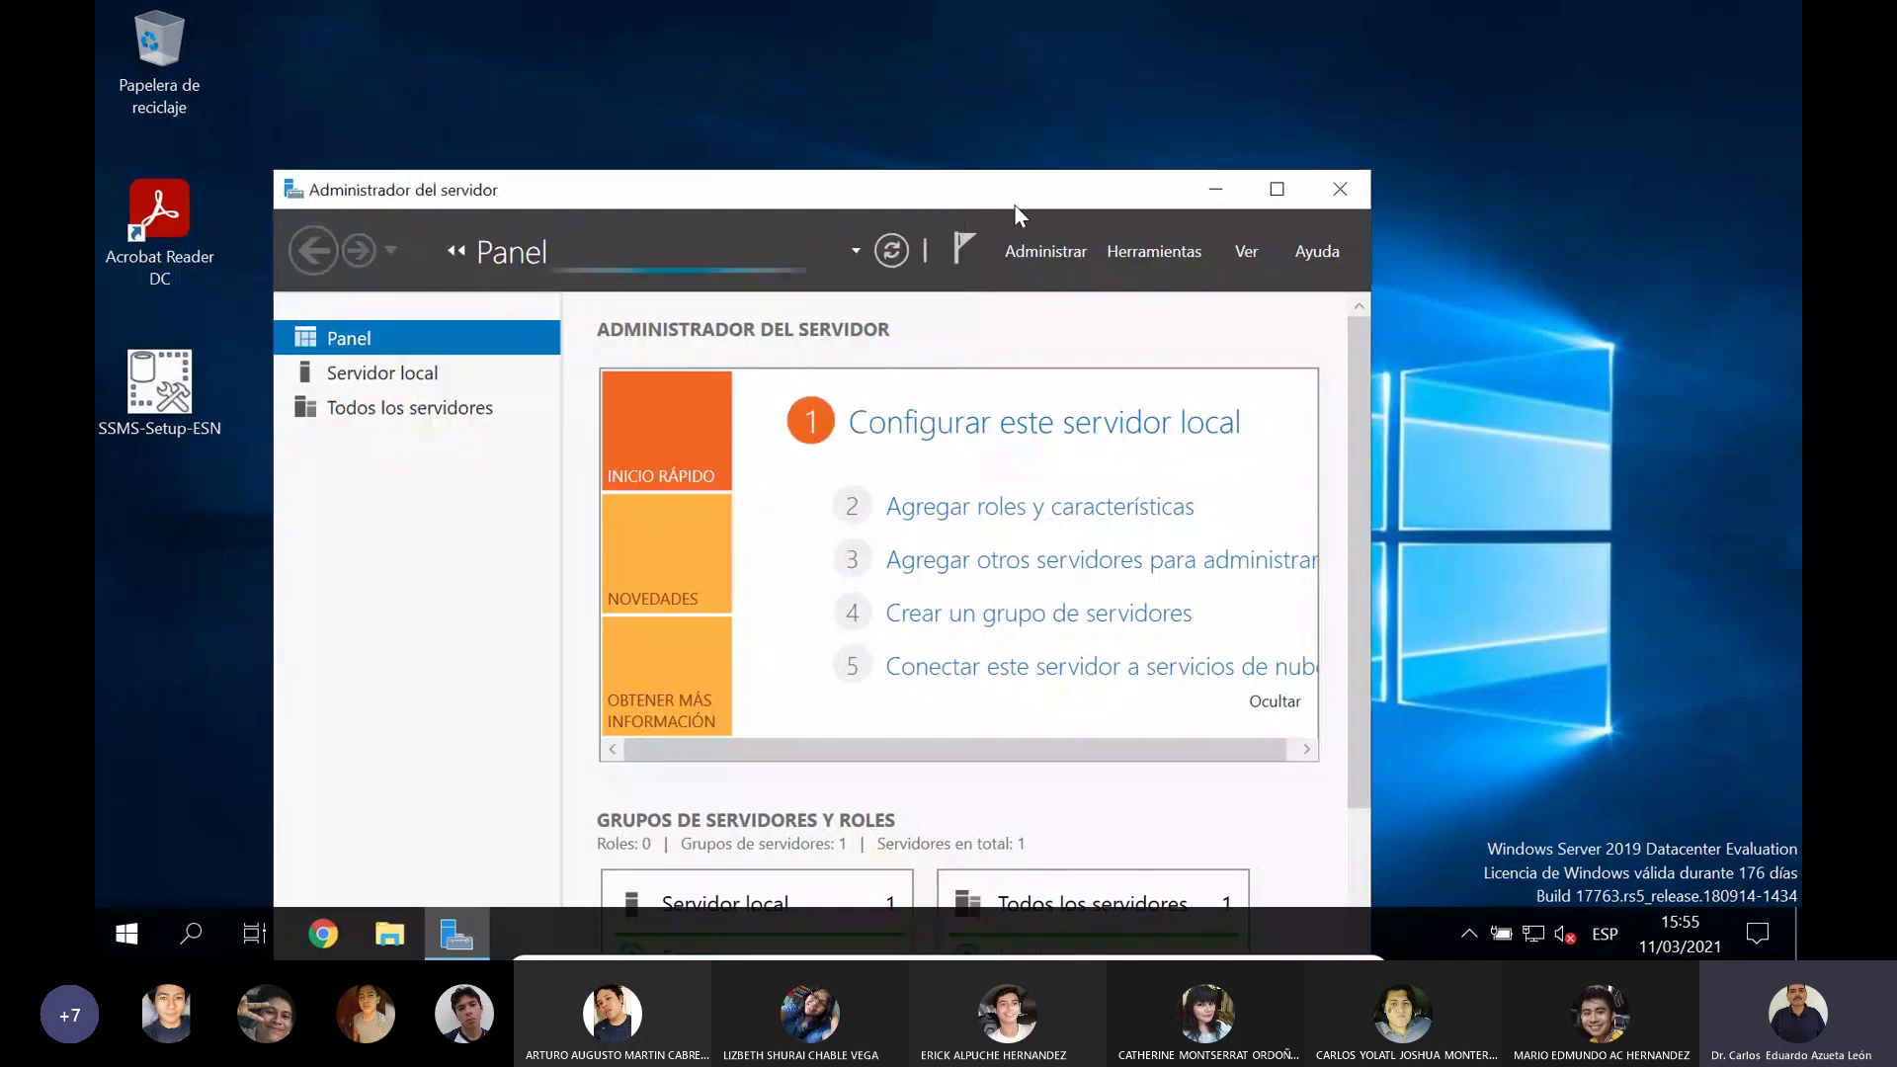
left_click(1215, 193)
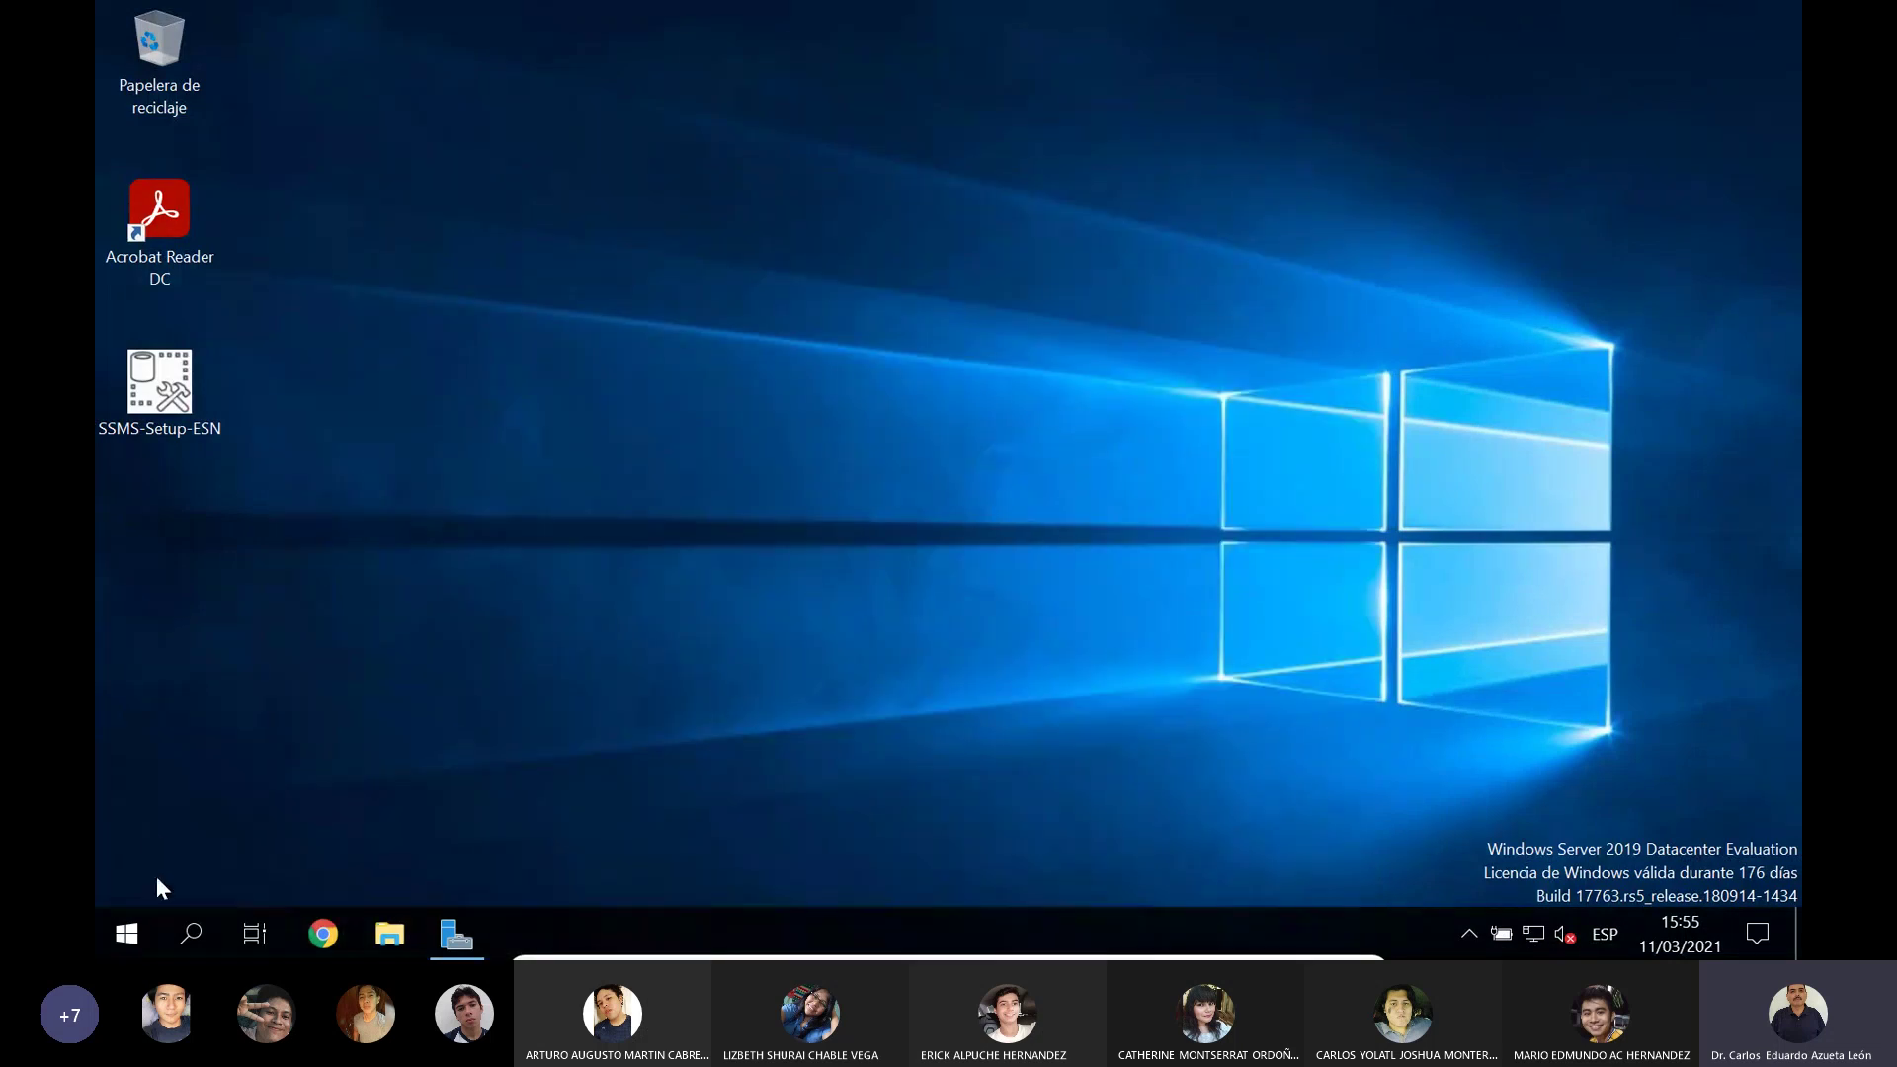
Step: Look through the installed applications and examine the tools in the Microsoft SQL Server 2019 program folder
left_click(126, 932)
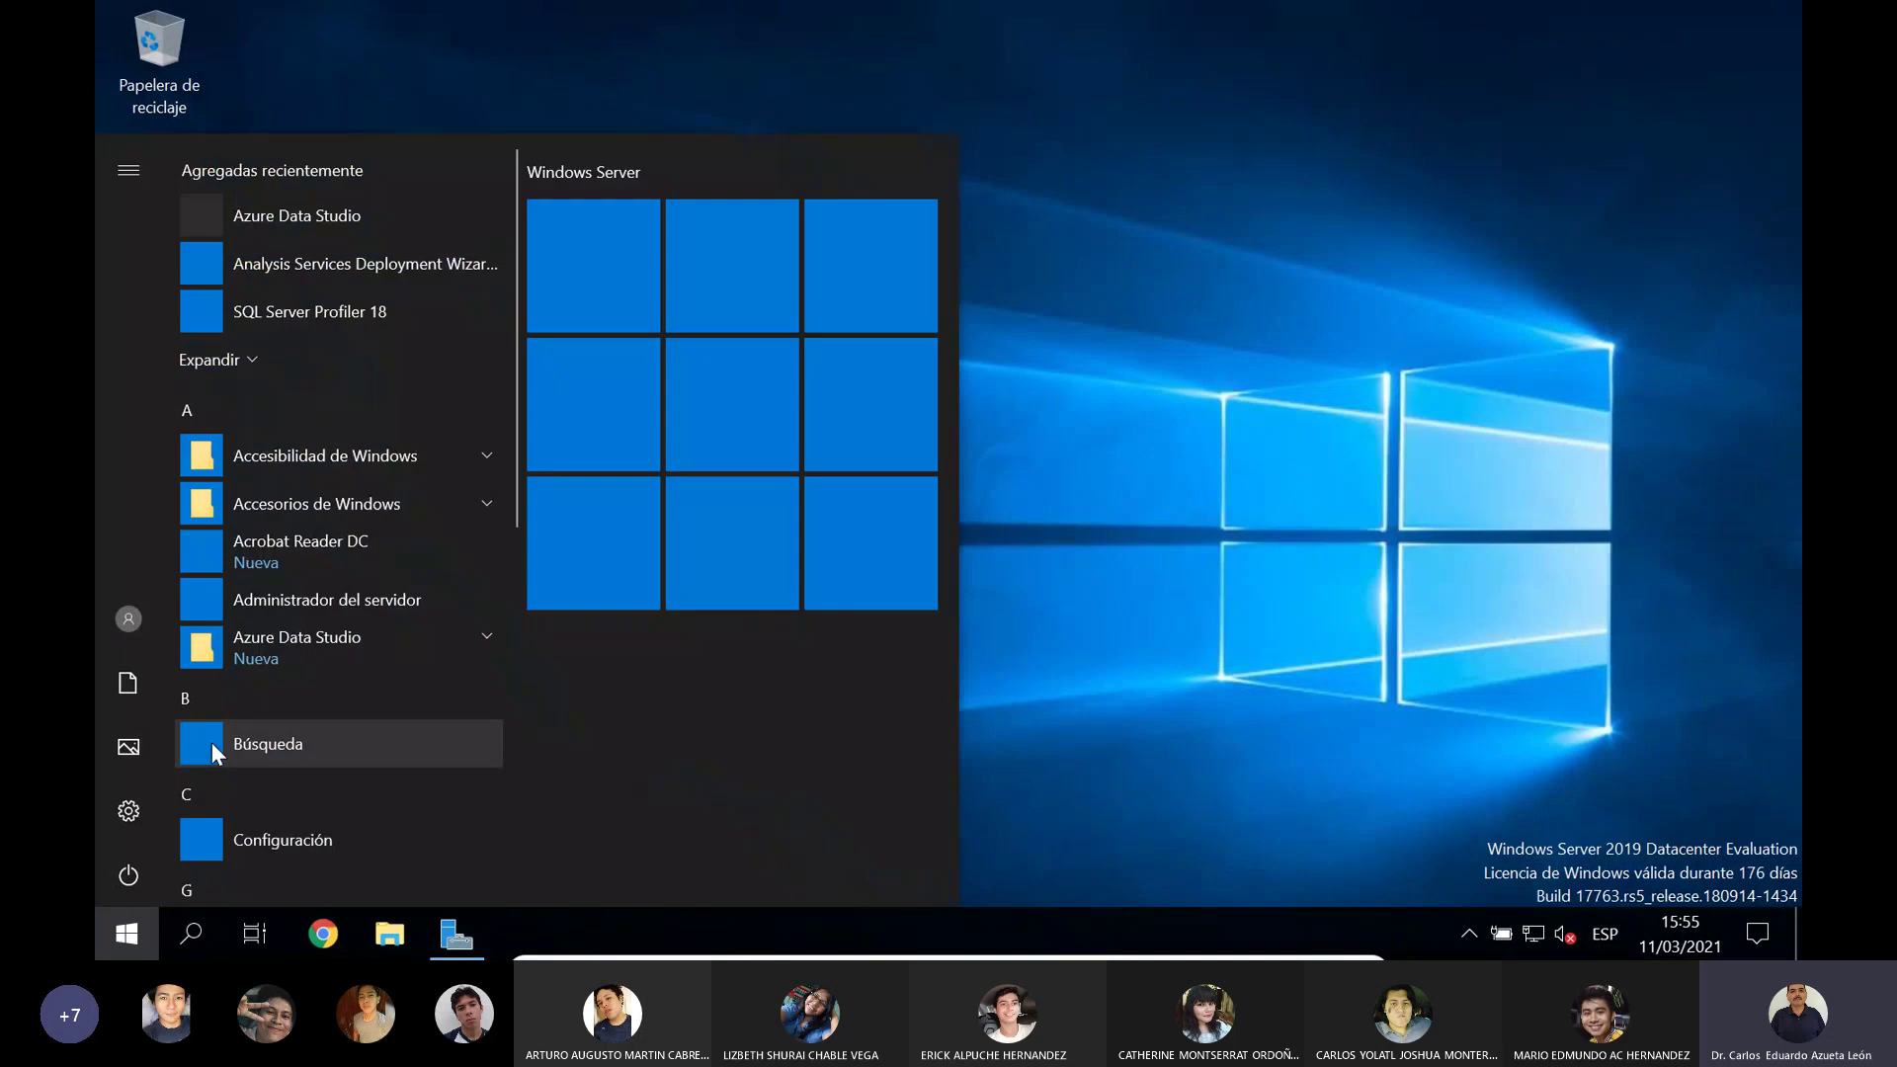
scroll(342, 607, "down", 3)
scroll(342, 620, "up", 3)
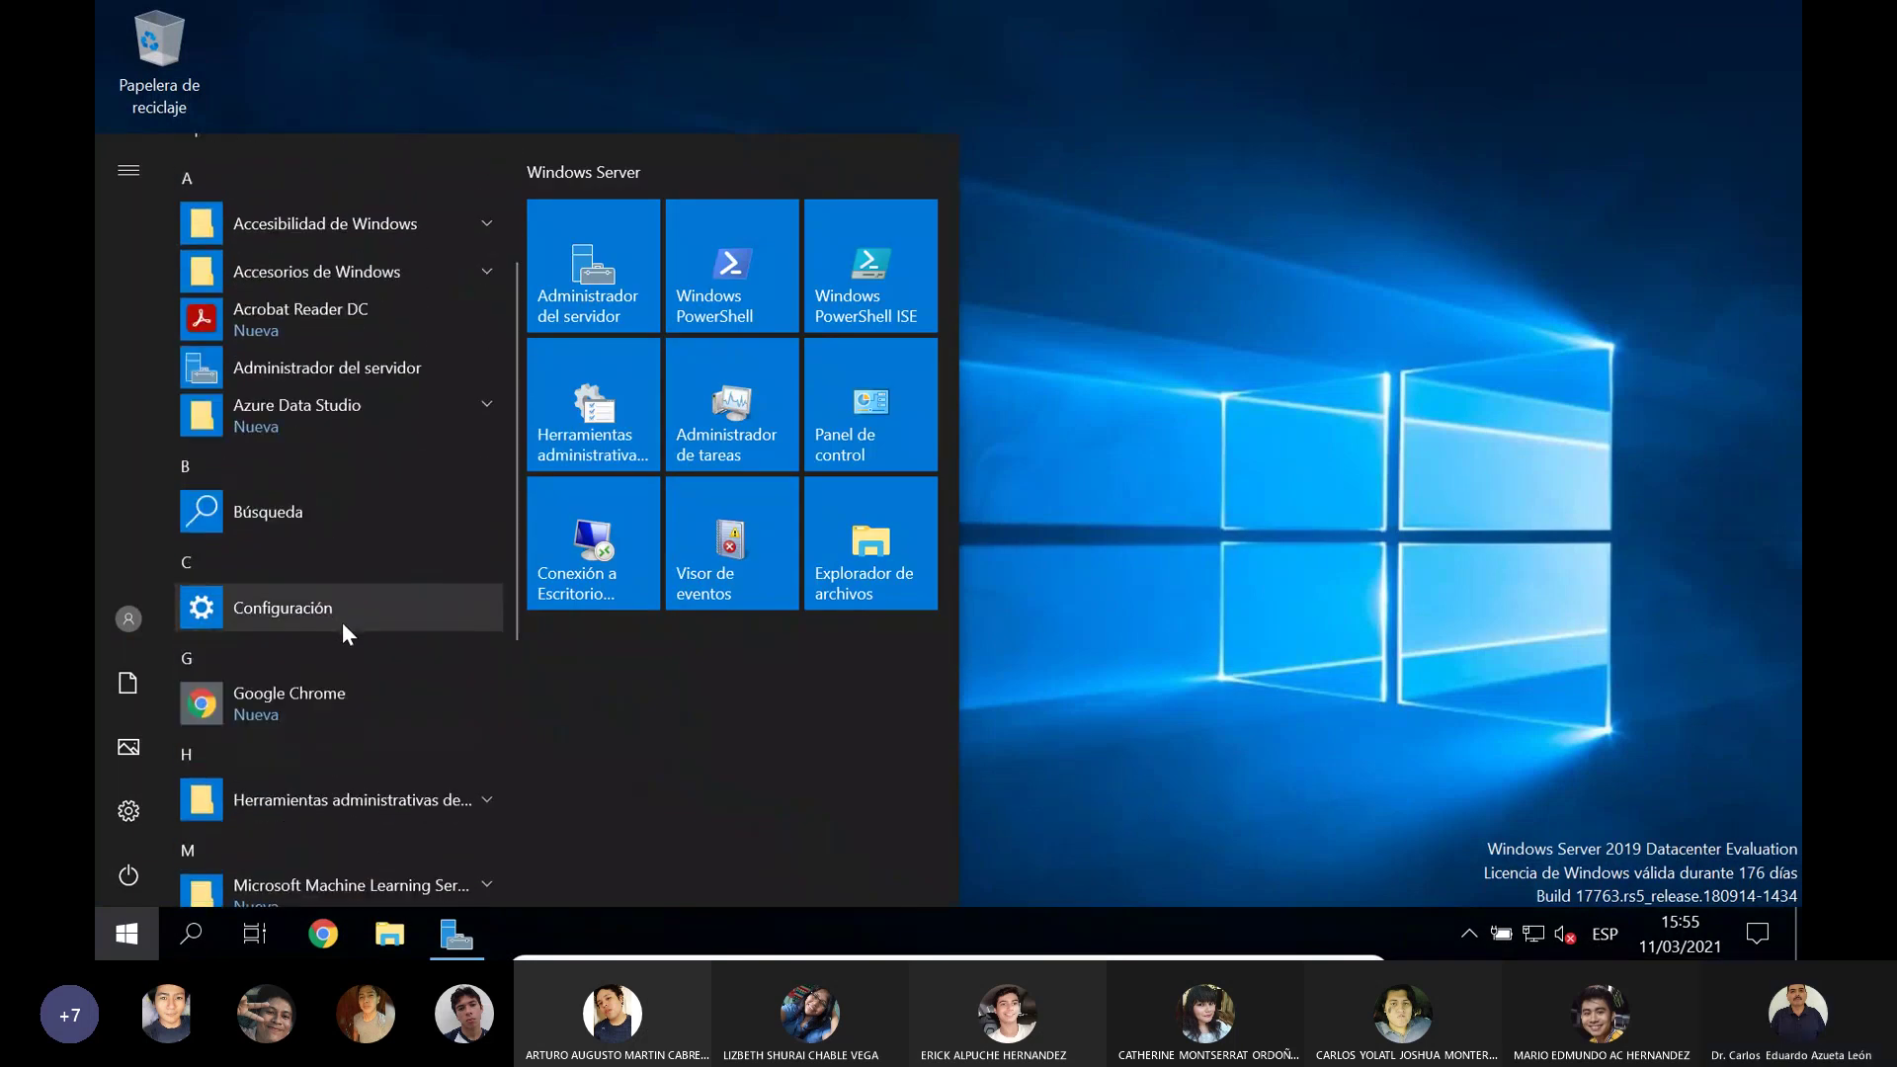
scroll(341, 631, "down", 6)
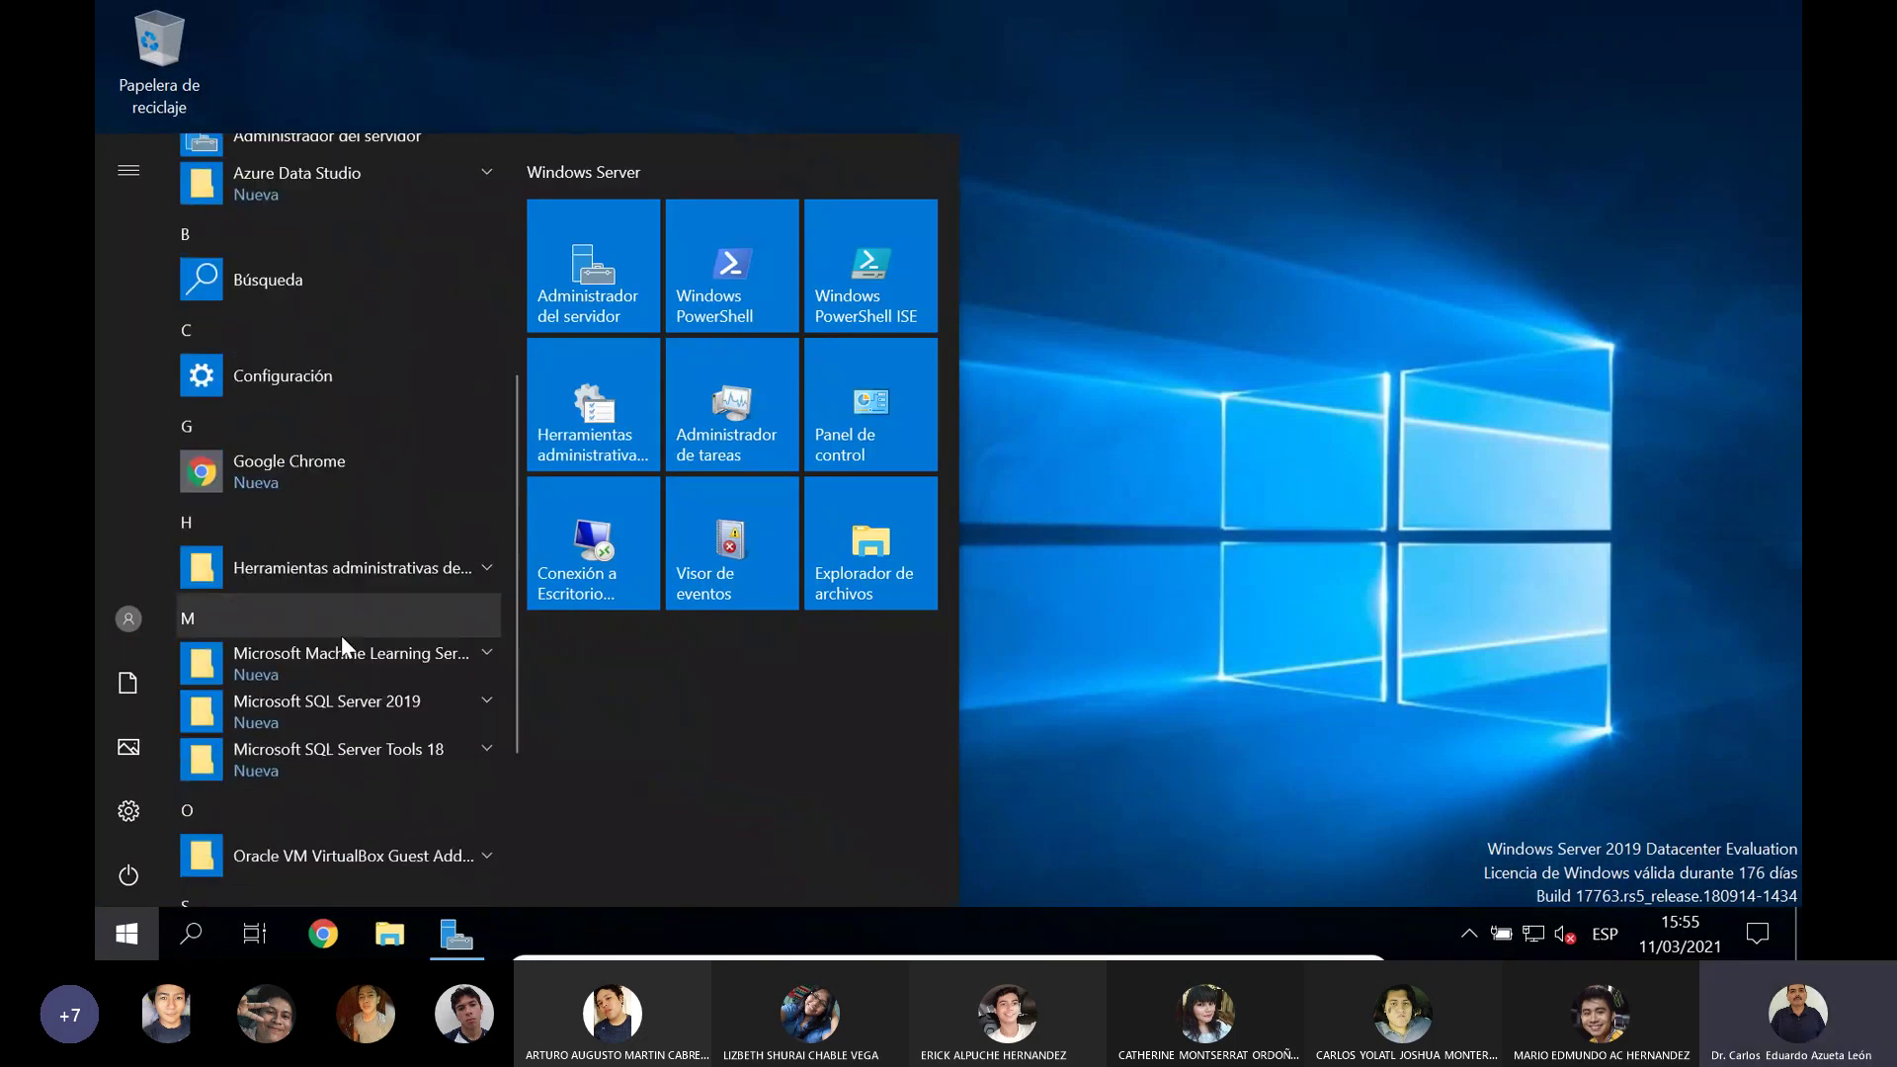
left_click(382, 703)
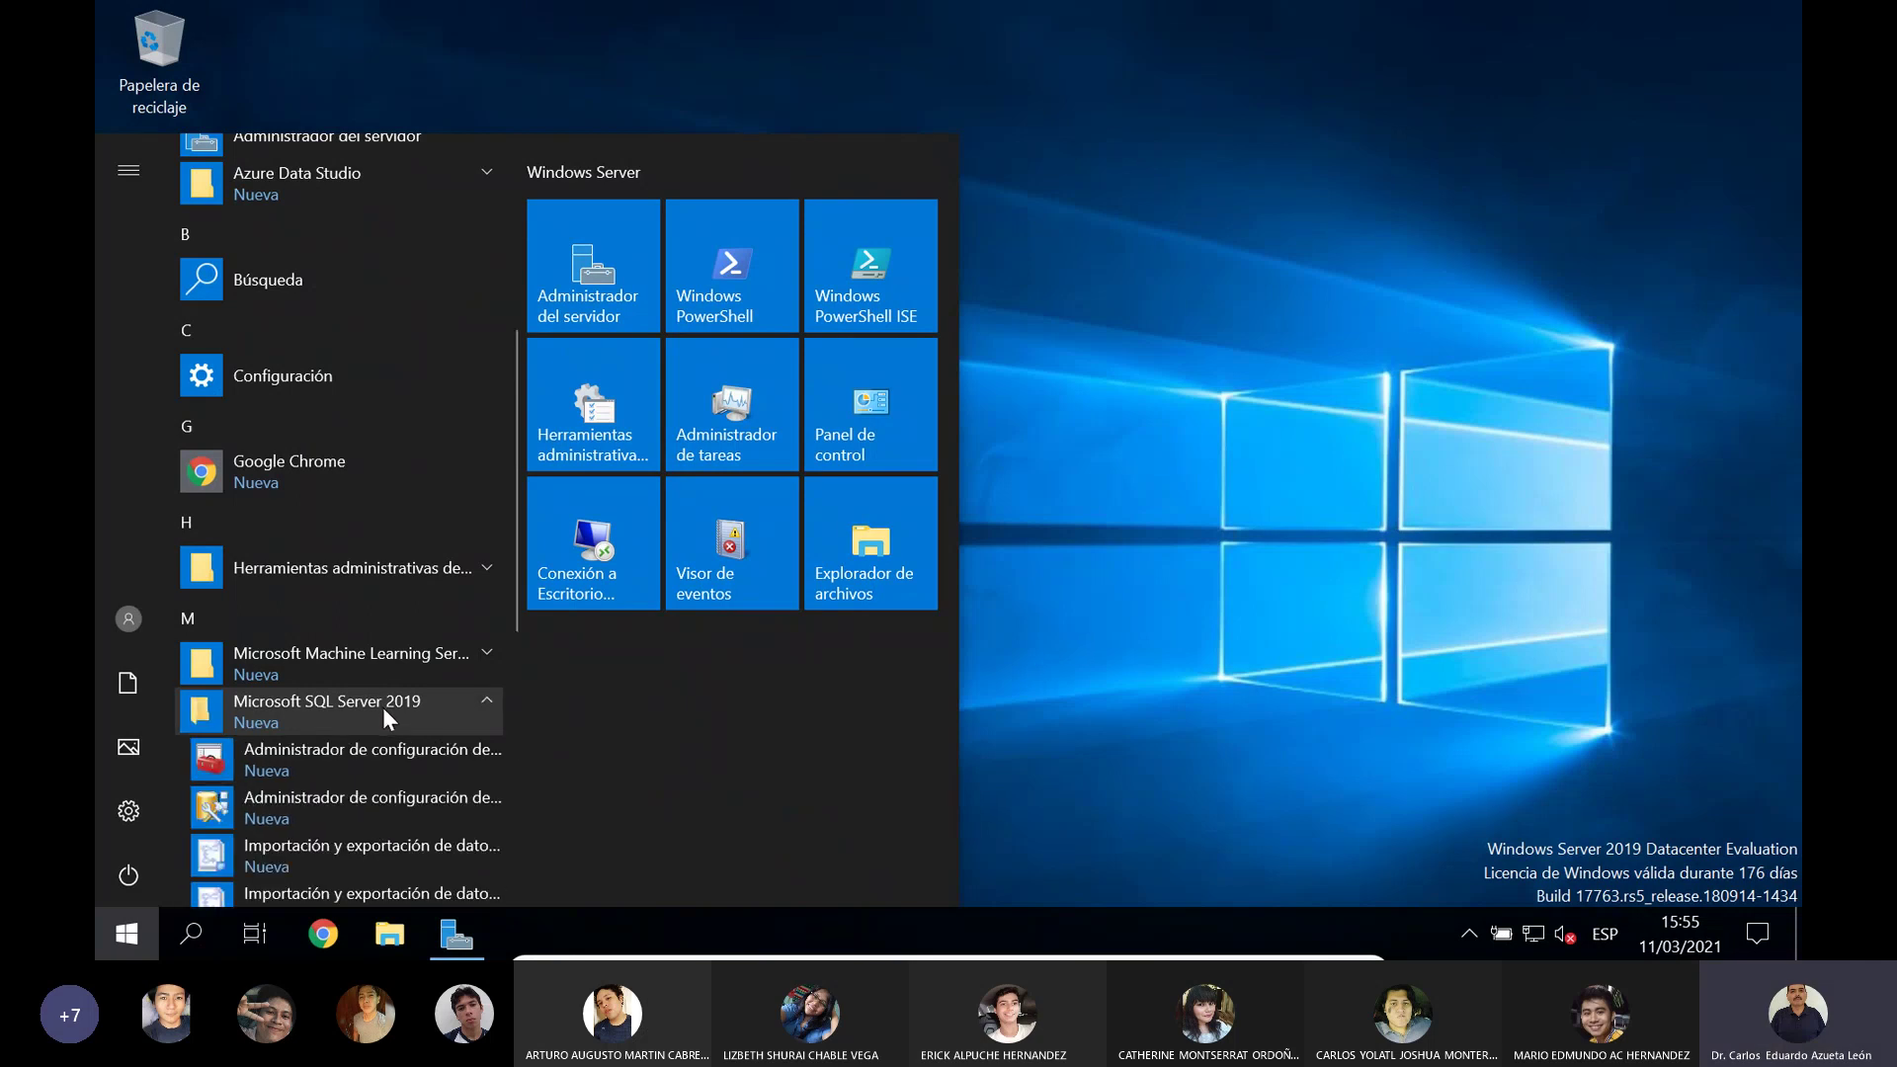
scroll(382, 707, "down", 3)
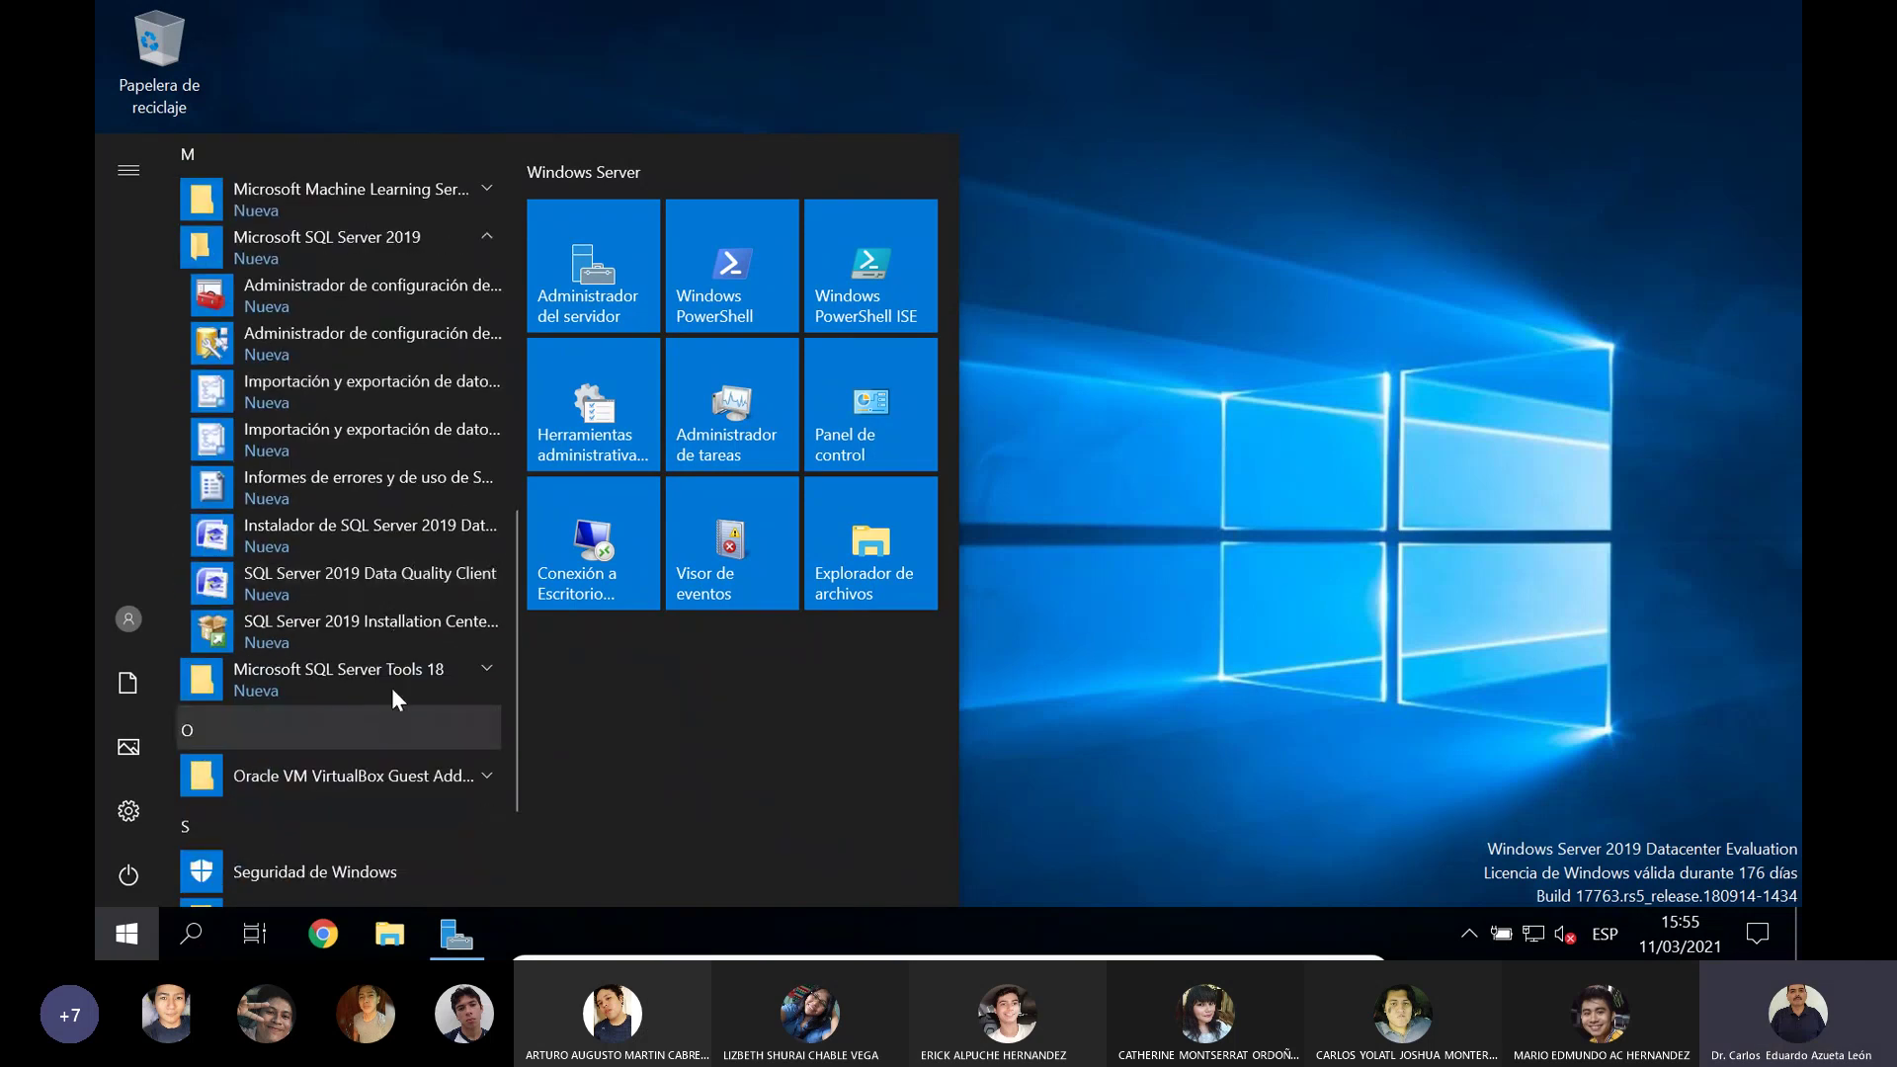
scroll(395, 679, "down", 3)
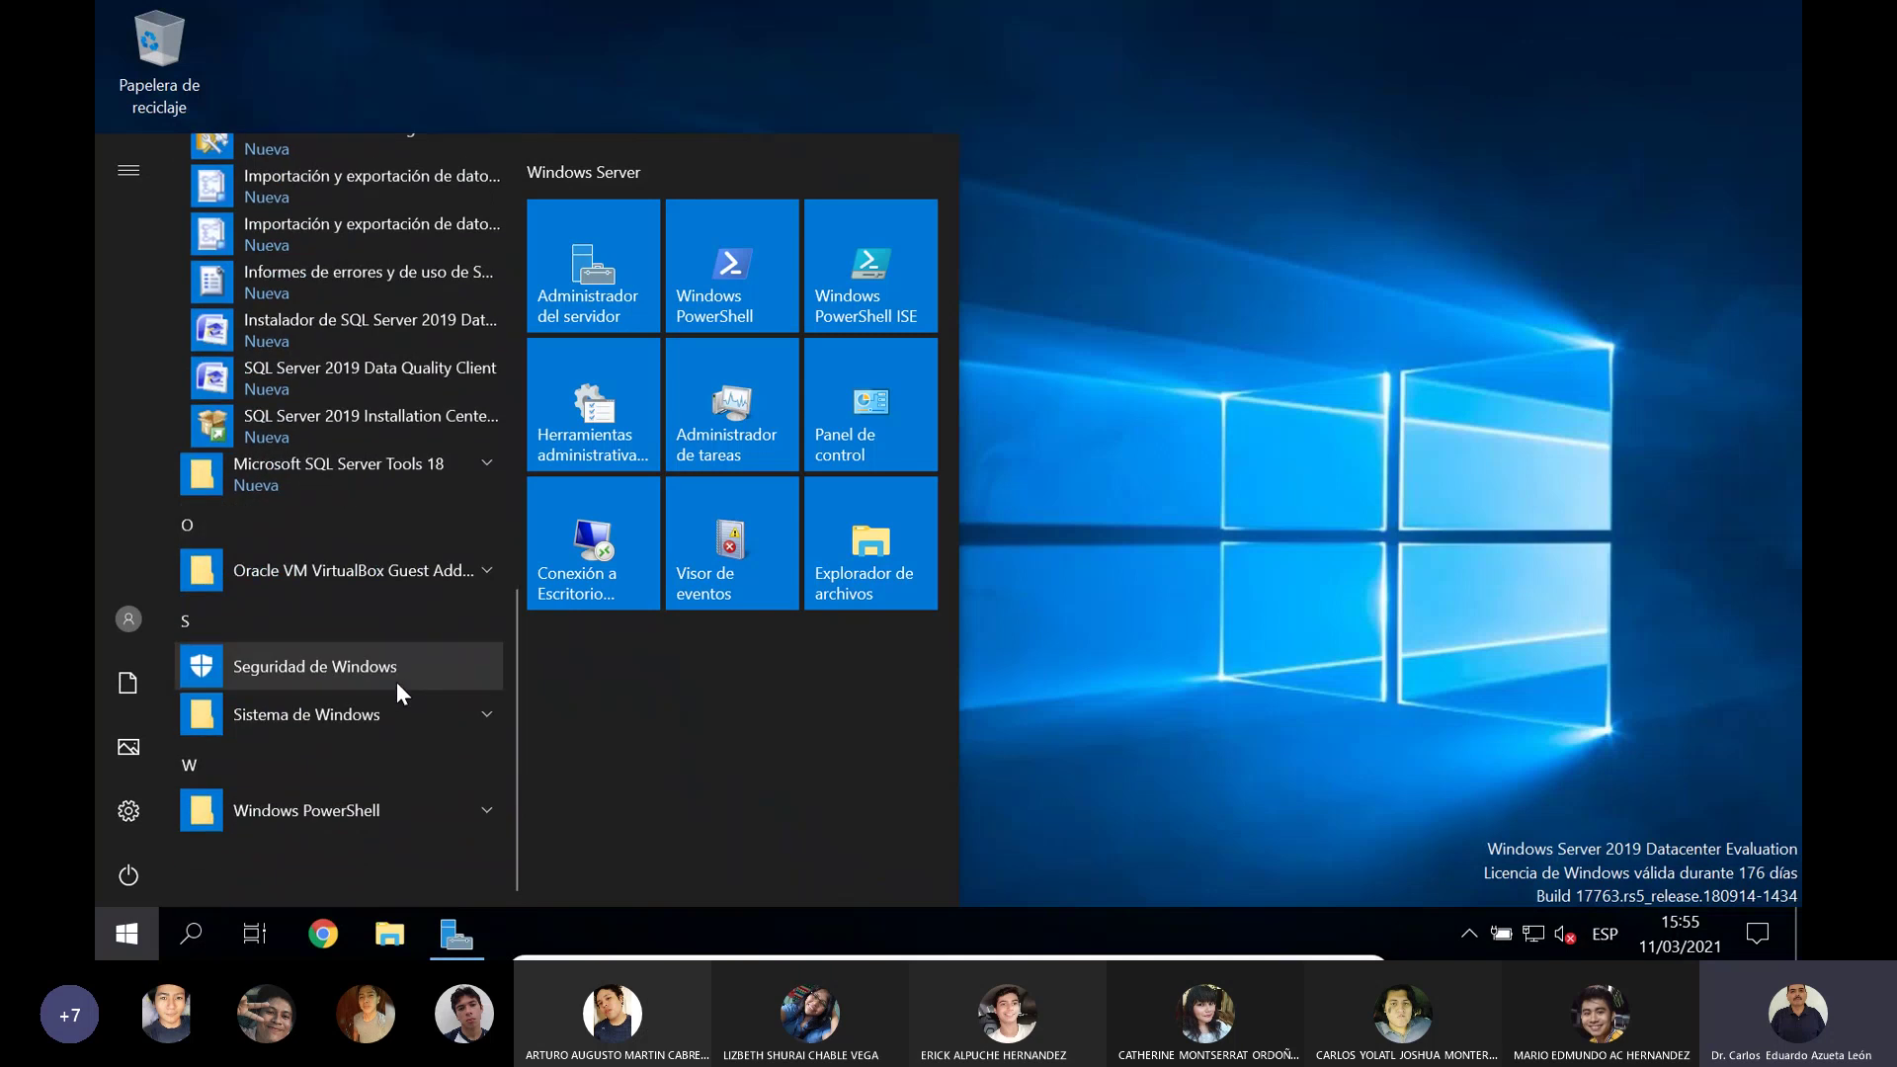
scroll(397, 682, "up", 3)
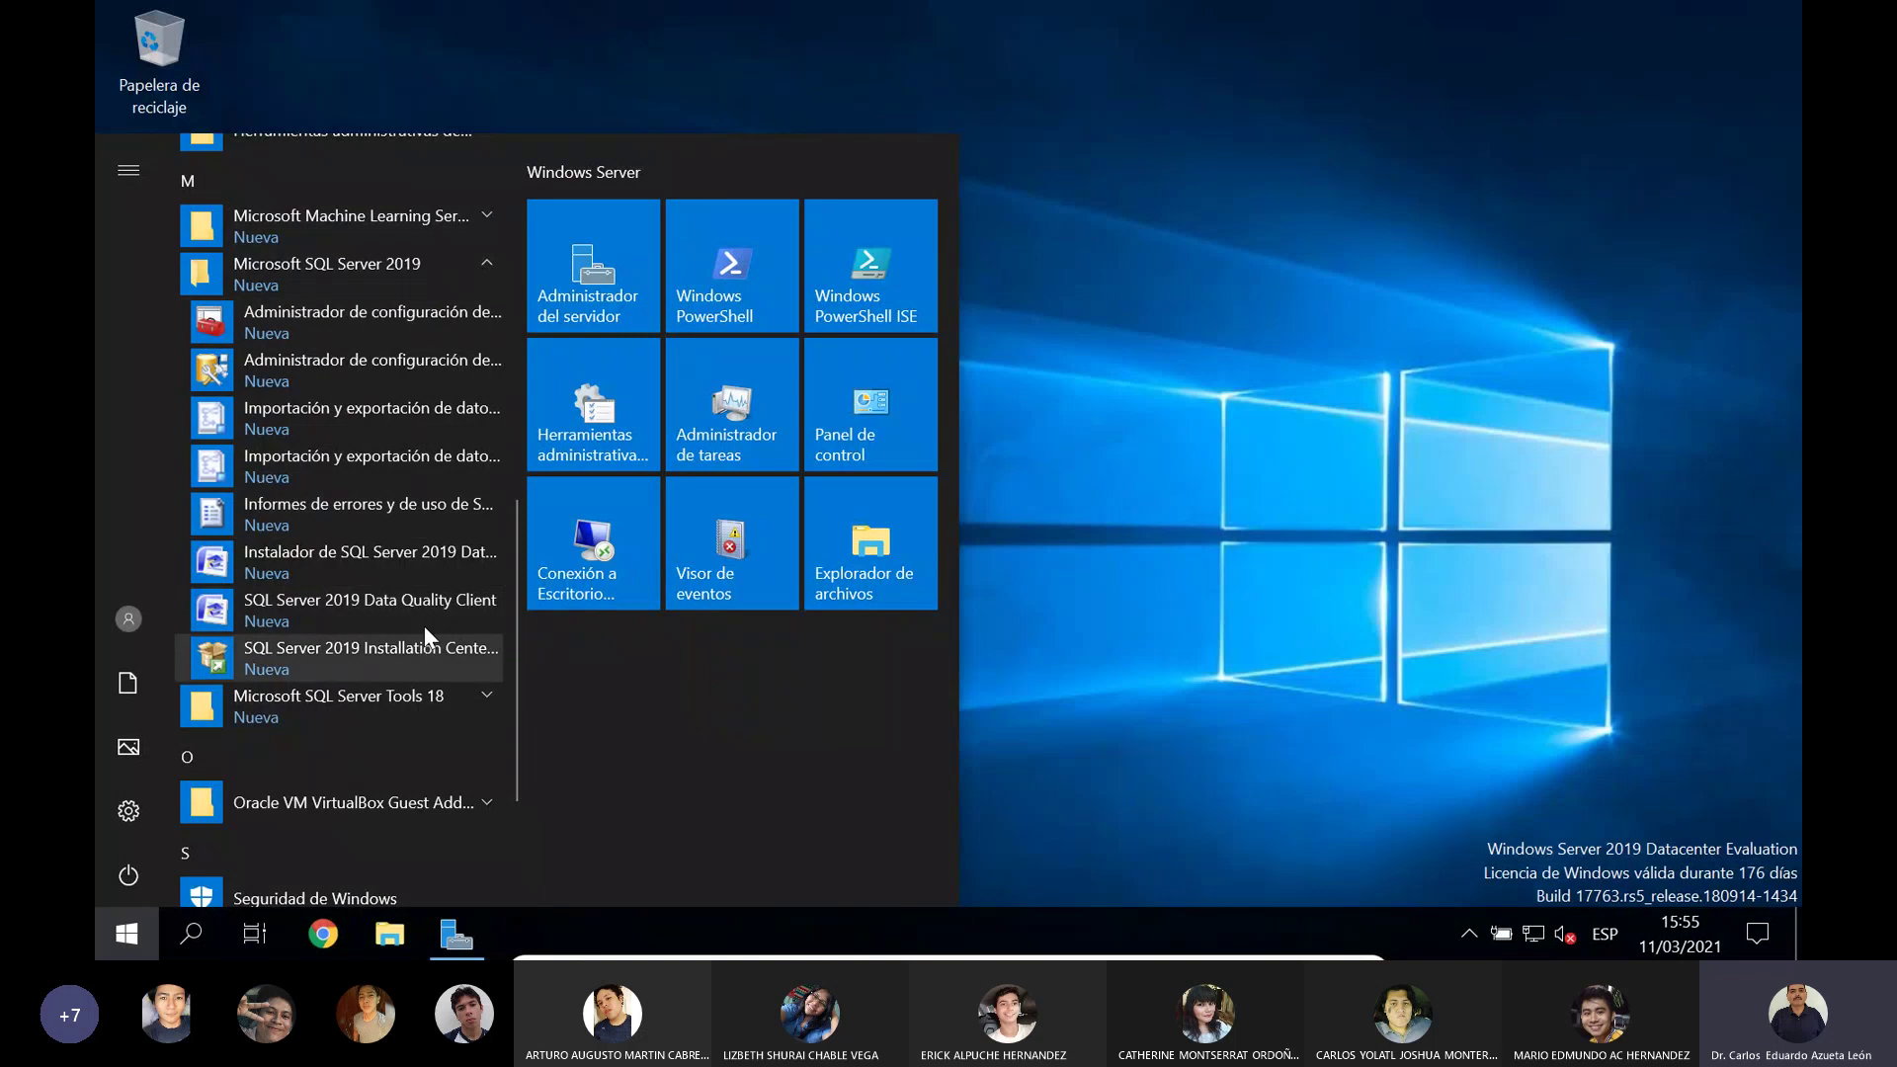
Step: Launch Microsoft SQL Server Management Studio 18 from the Microsoft SQL Server Tools 18 program folder
left_click(405, 703)
scroll(405, 705, "down", 2)
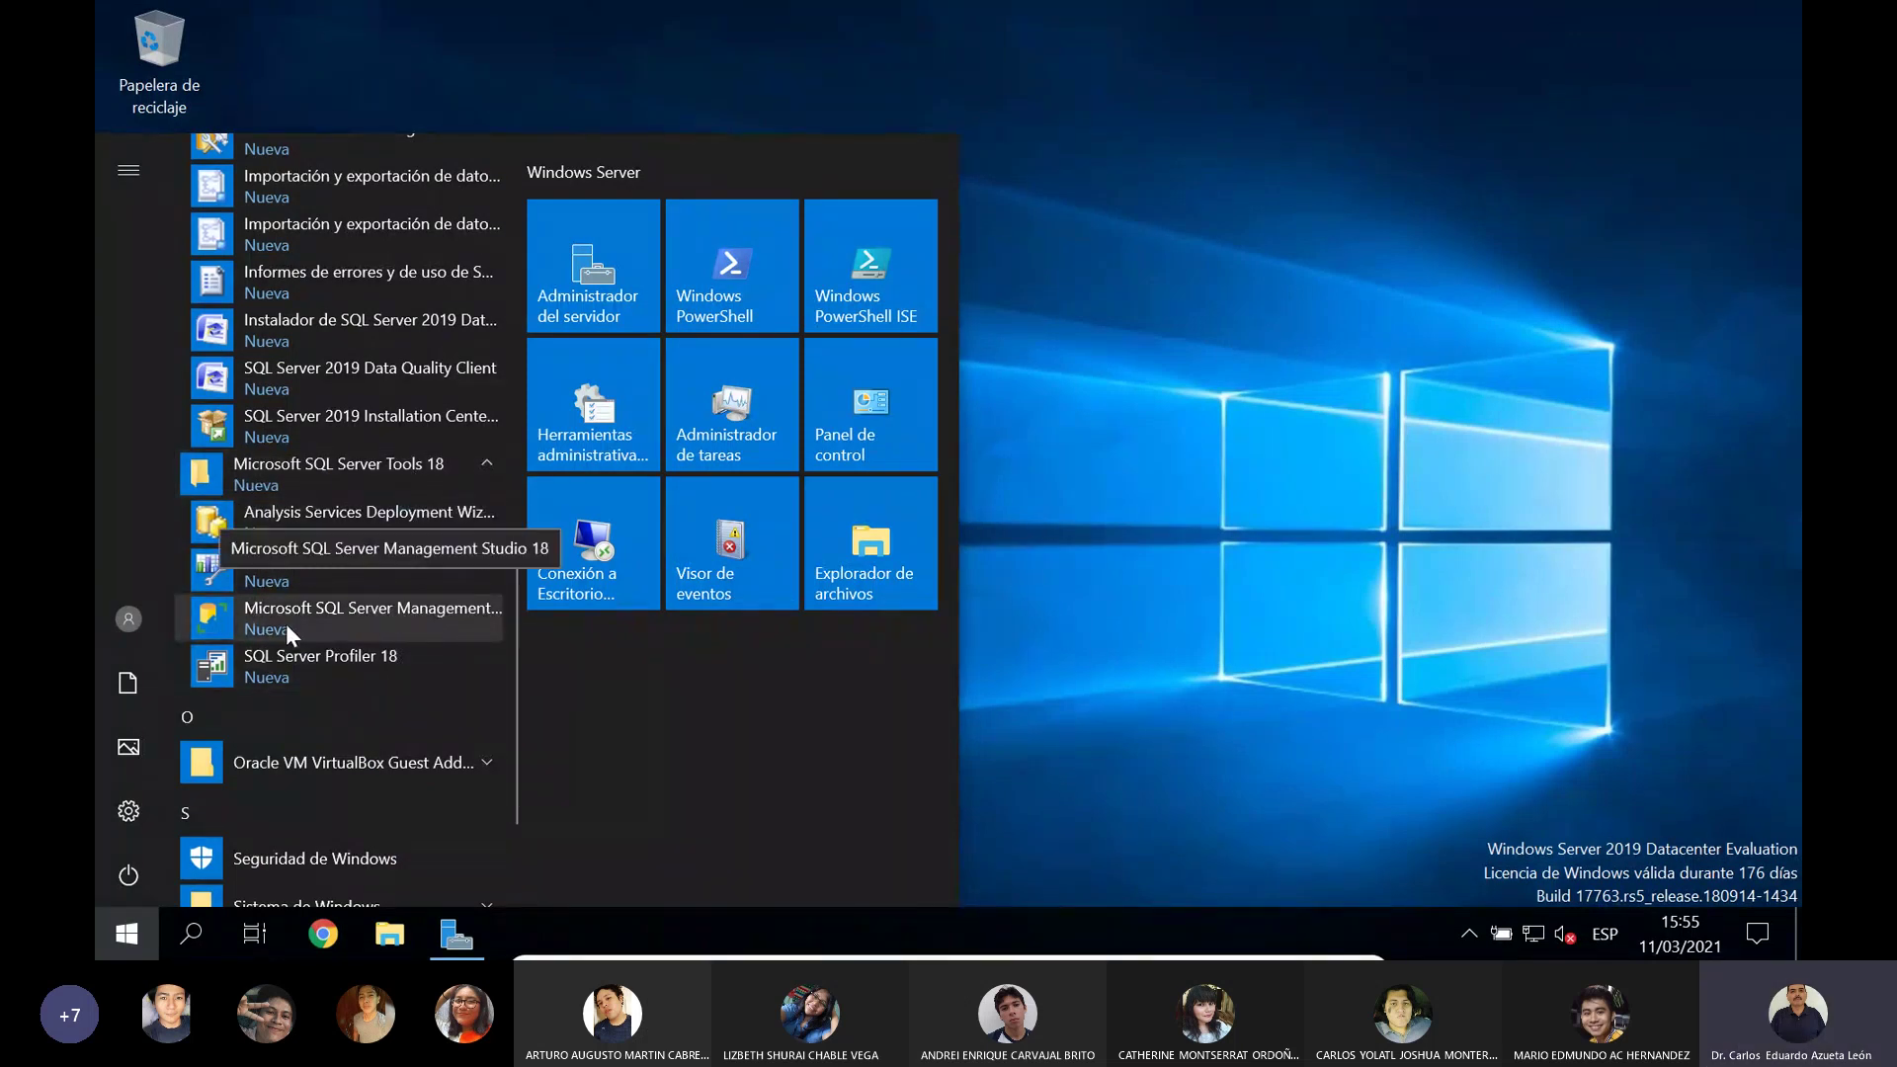
left_click(375, 622)
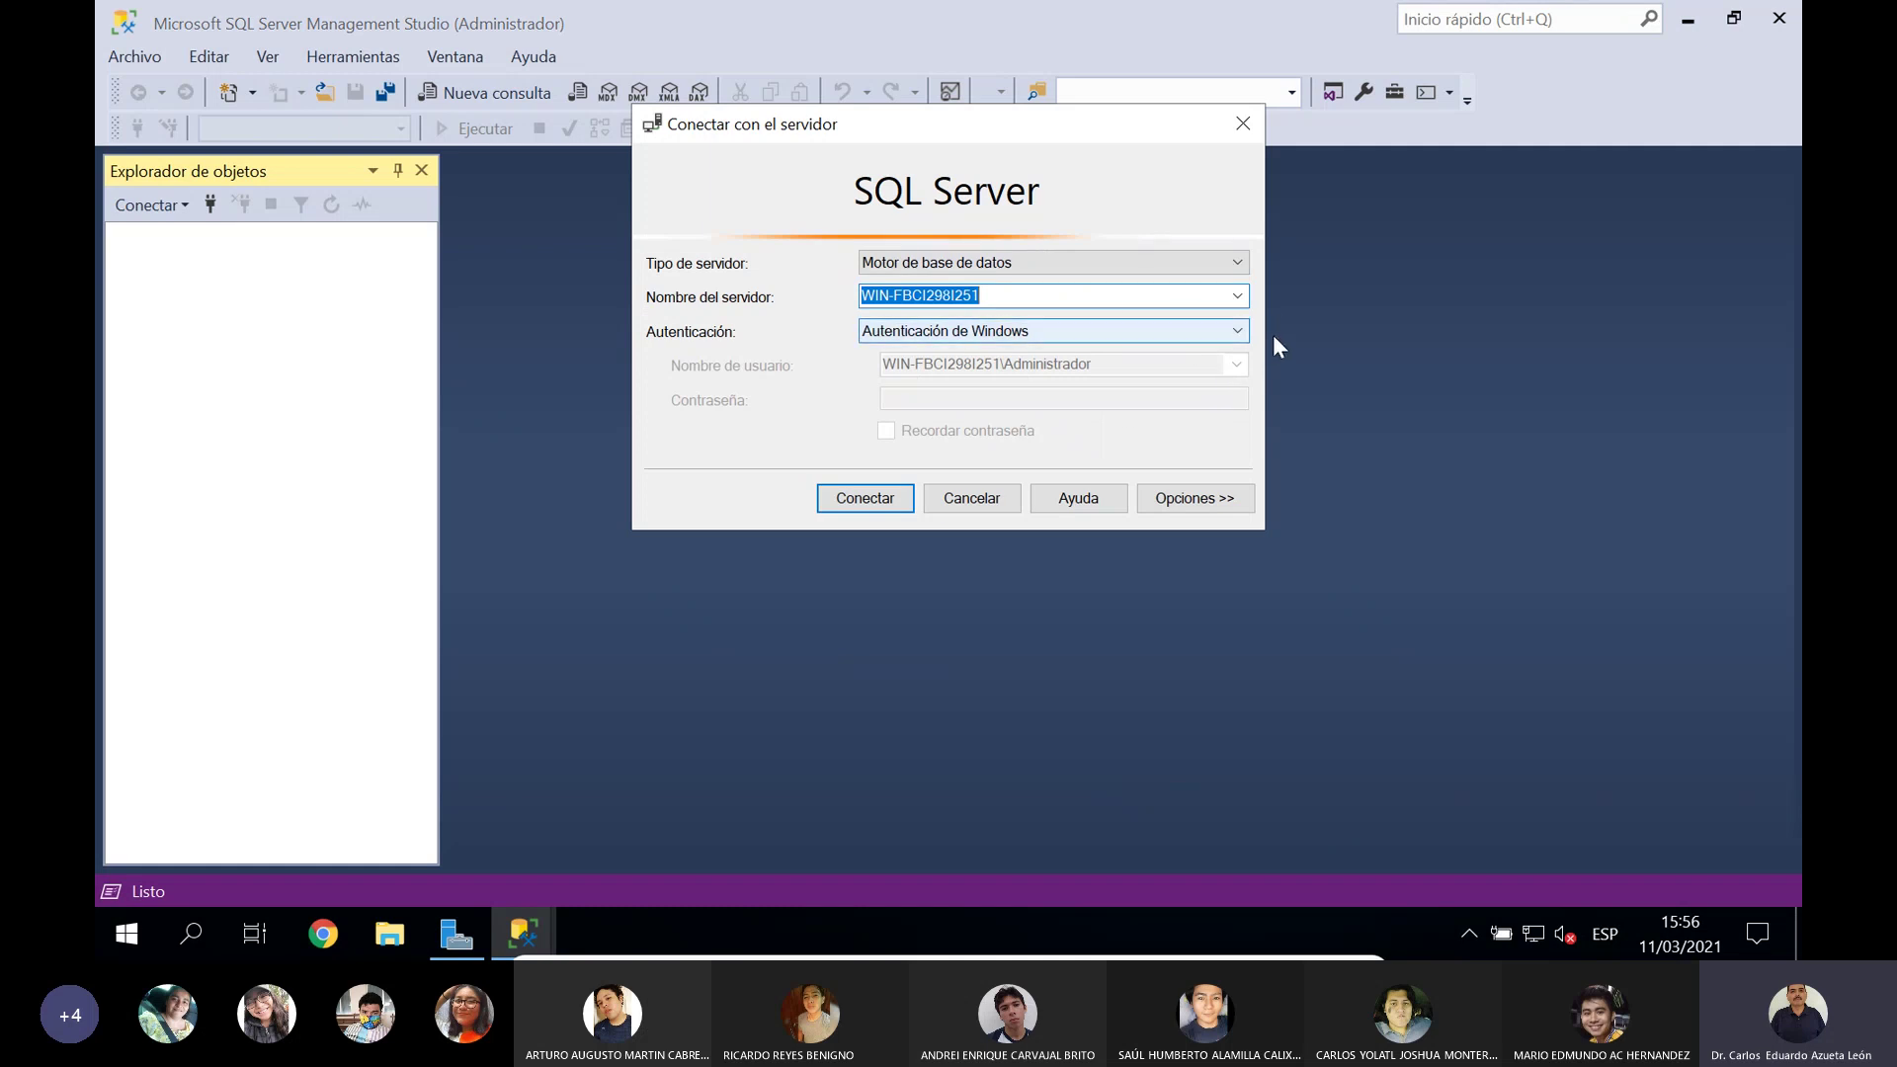
Step: Connect to the local database engine with Windows authentication and expand Bases de datos down to the system databases
left_click(864, 498)
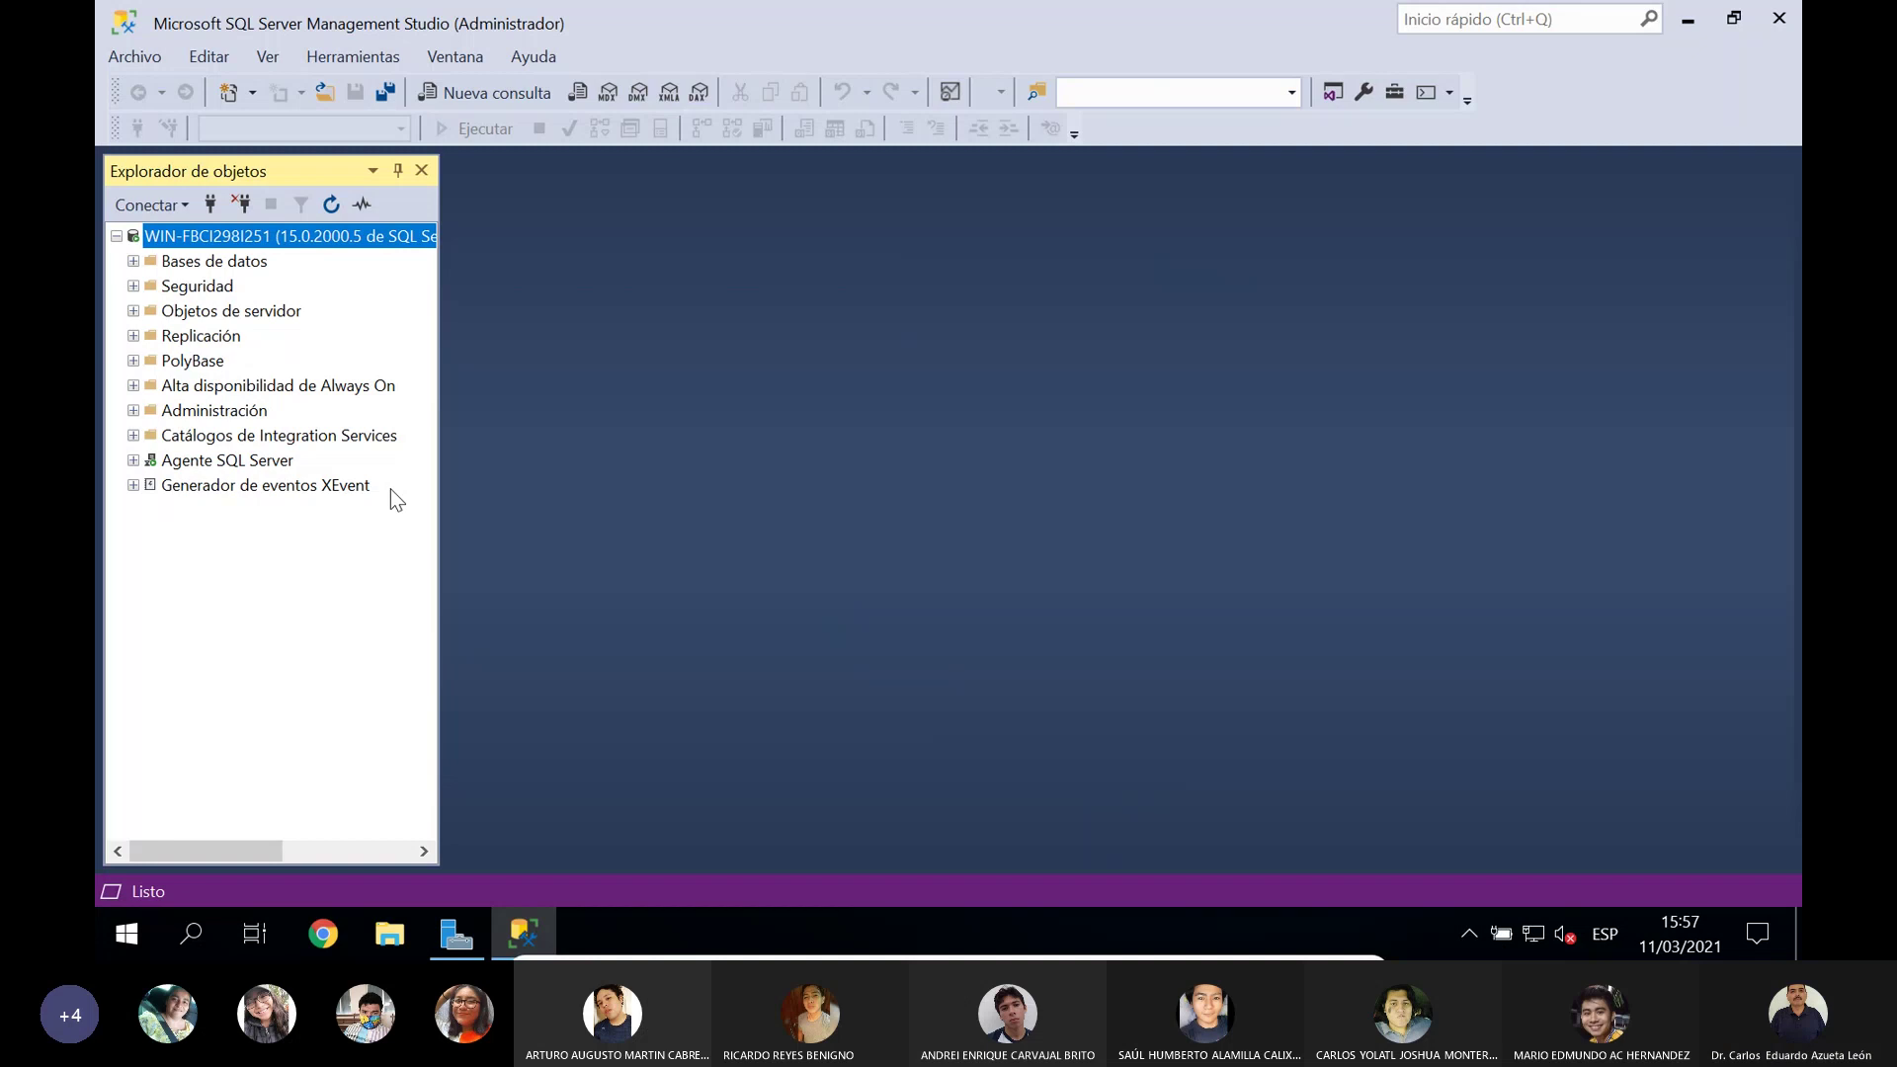
left_click(132, 262)
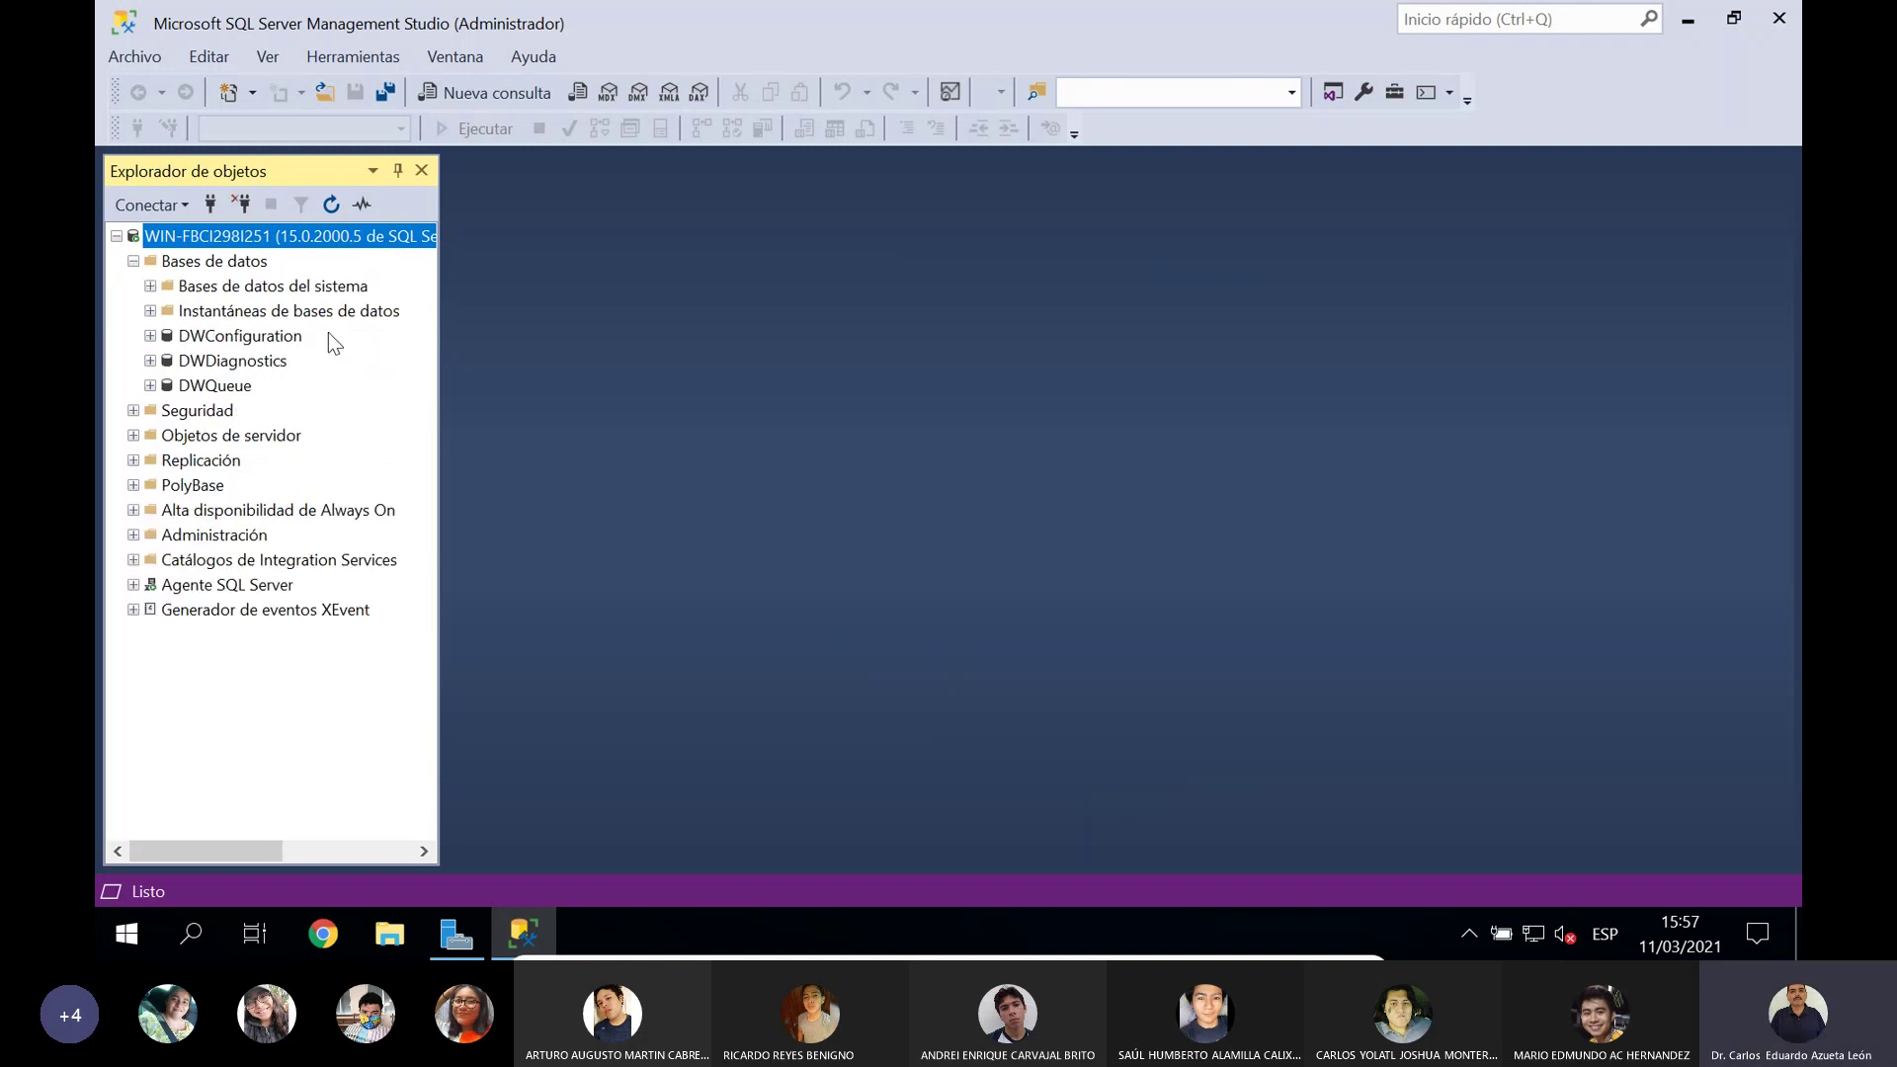
left_click(150, 286)
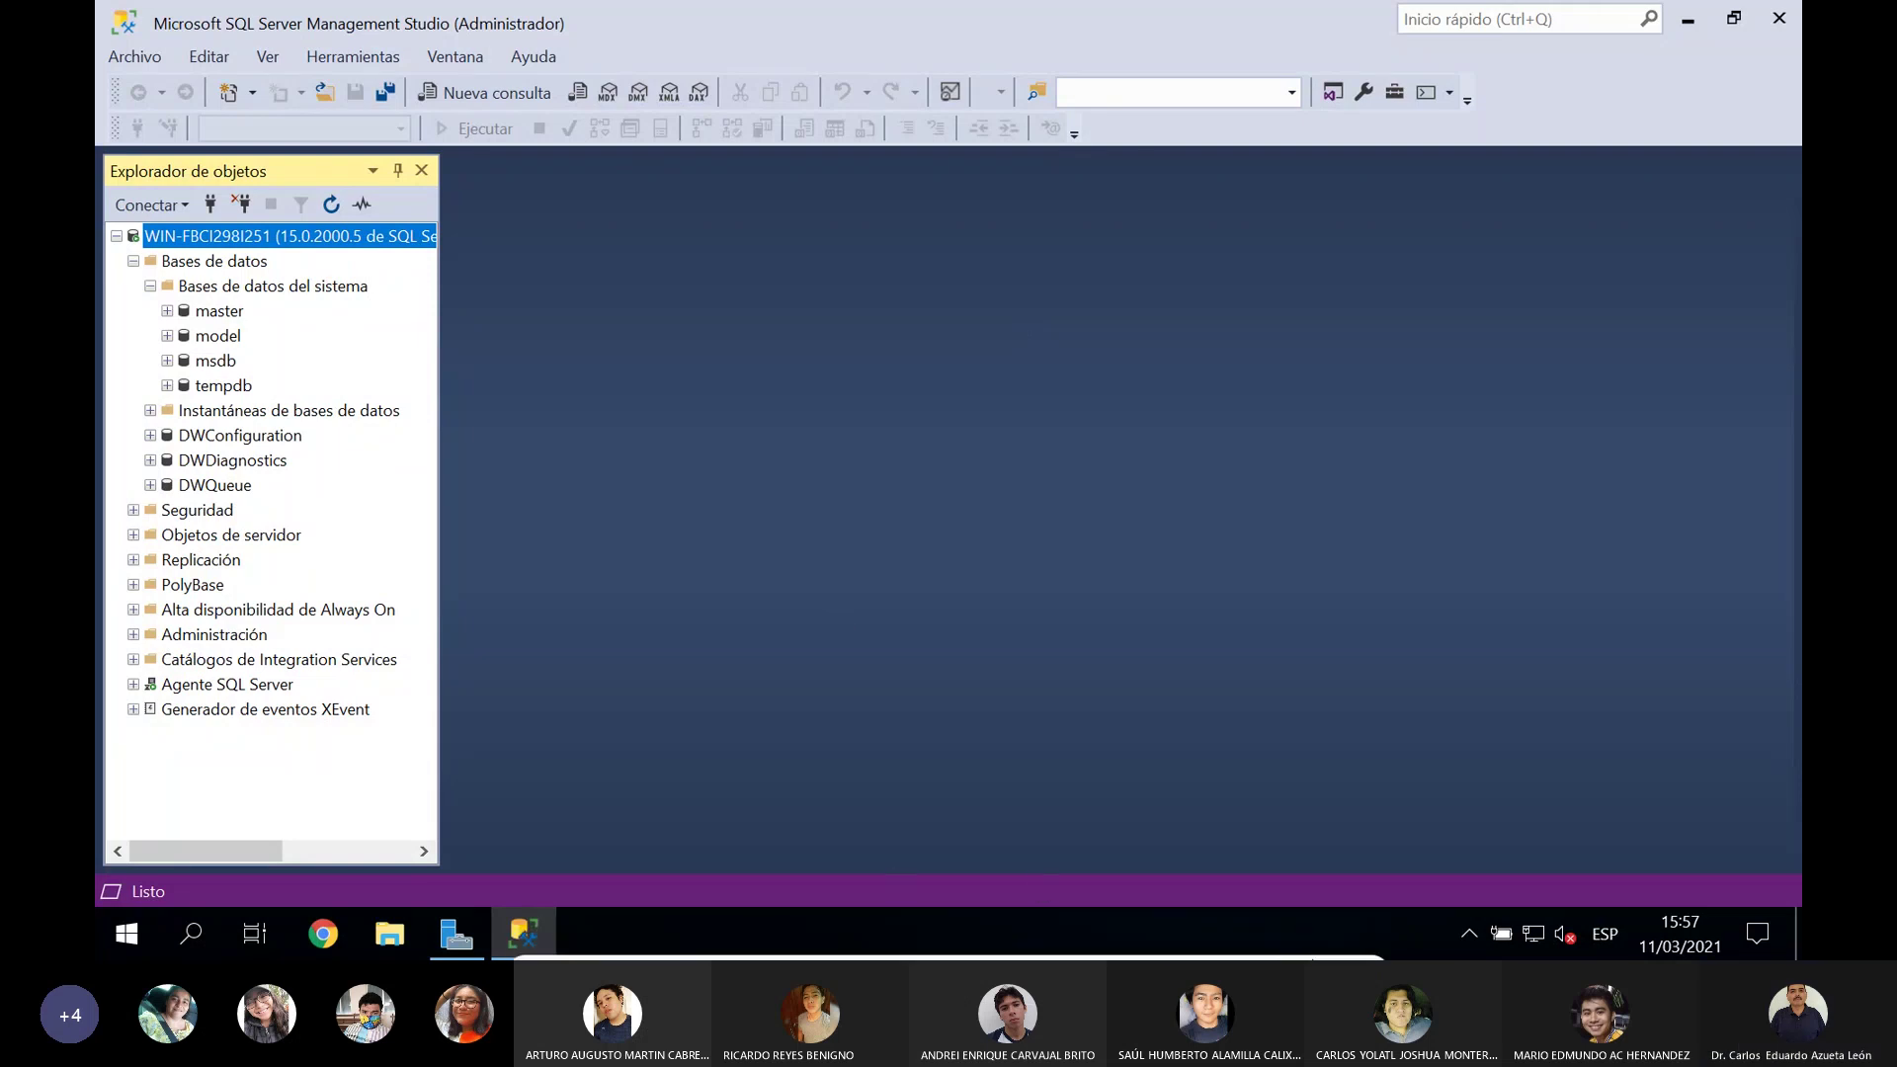
Step: Leave the virtual machine, switch to the ABD Clase Jueves meeting window in Teams and open its additional meeting options
left_click(1284, 950)
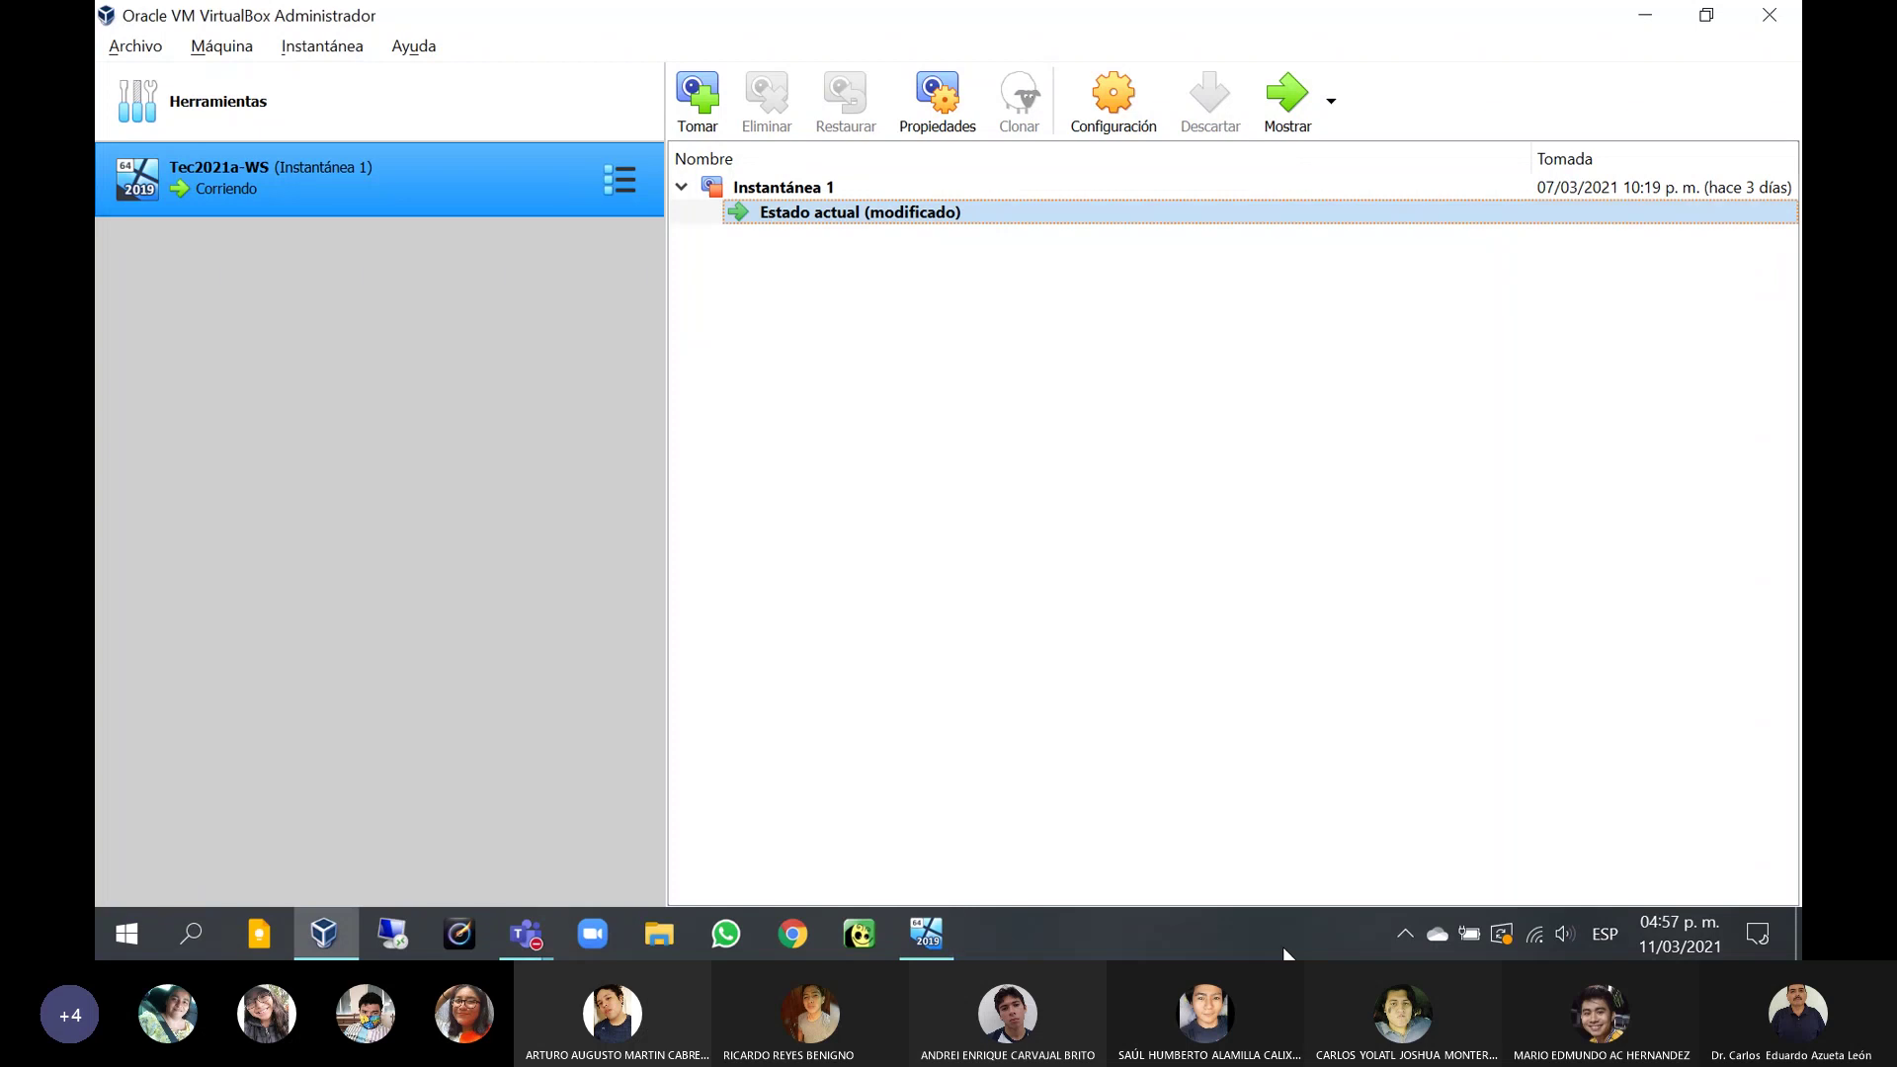
left_click(526, 934)
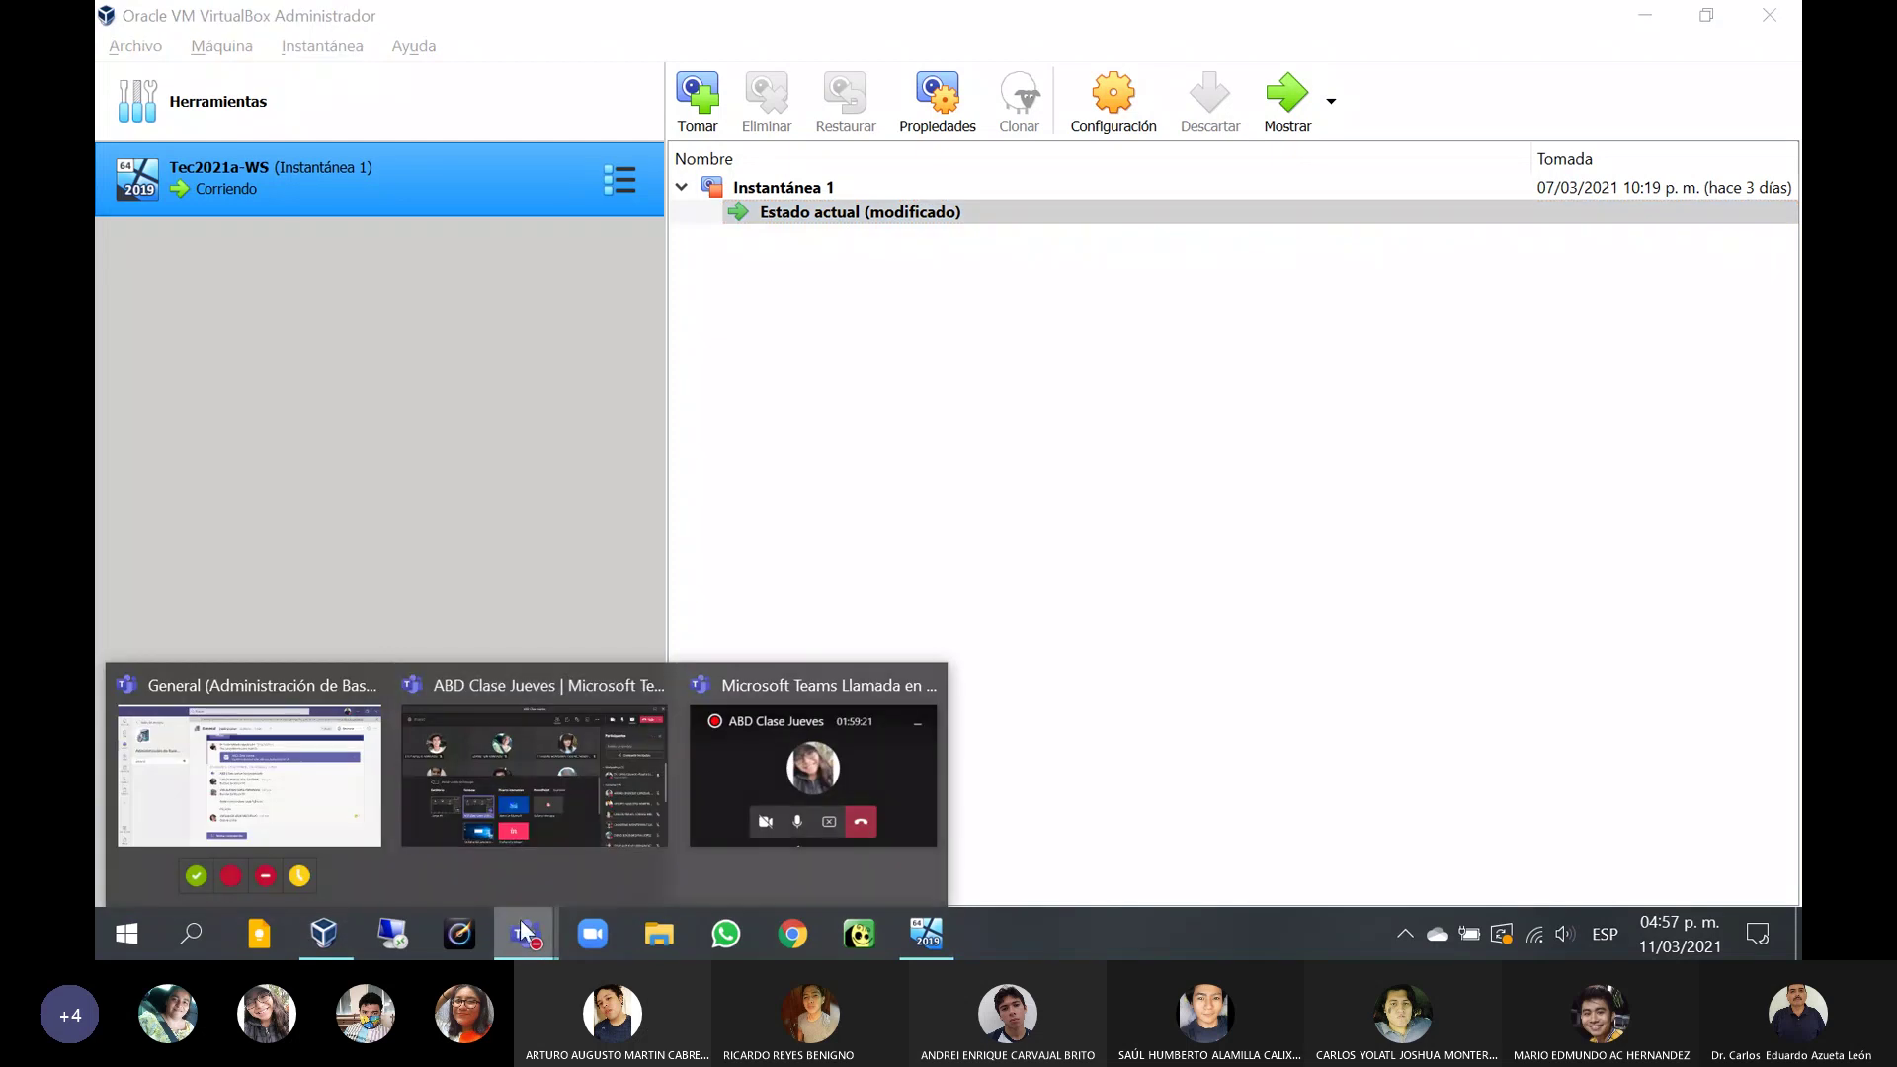
left_click(555, 776)
left_click(1285, 94)
left_click(1349, 94)
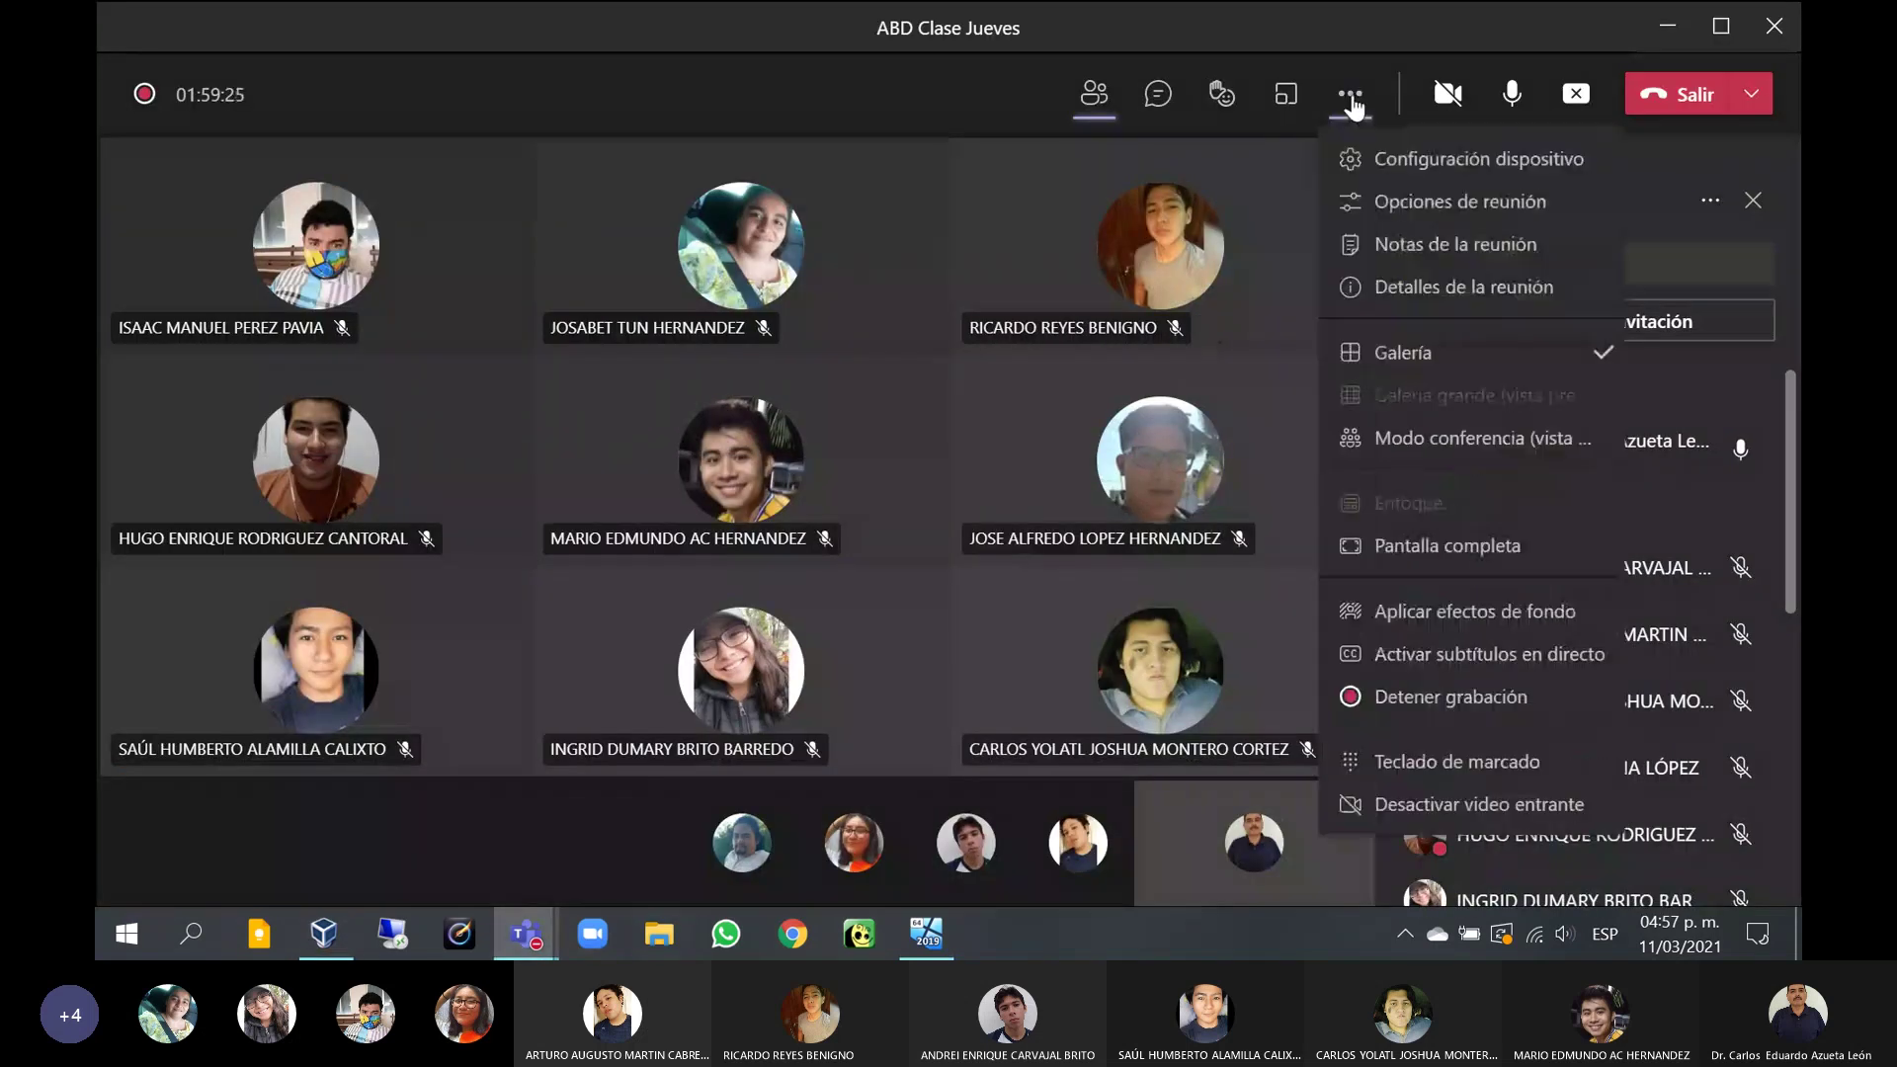